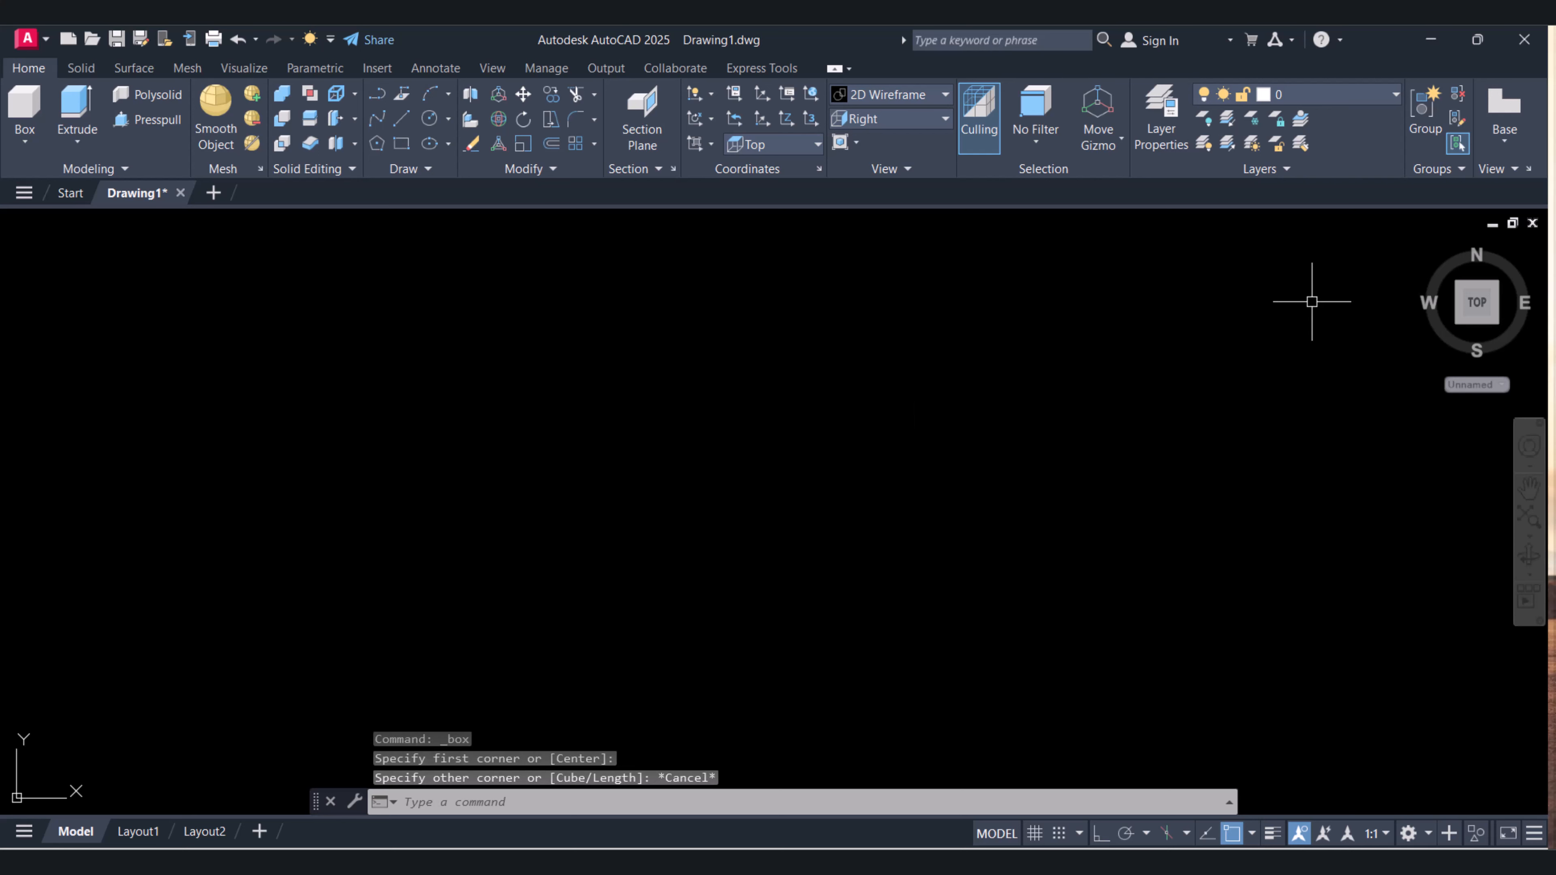
- Switch the empty drawing from the top view to the home isometric view
mouse_move(1433, 256)
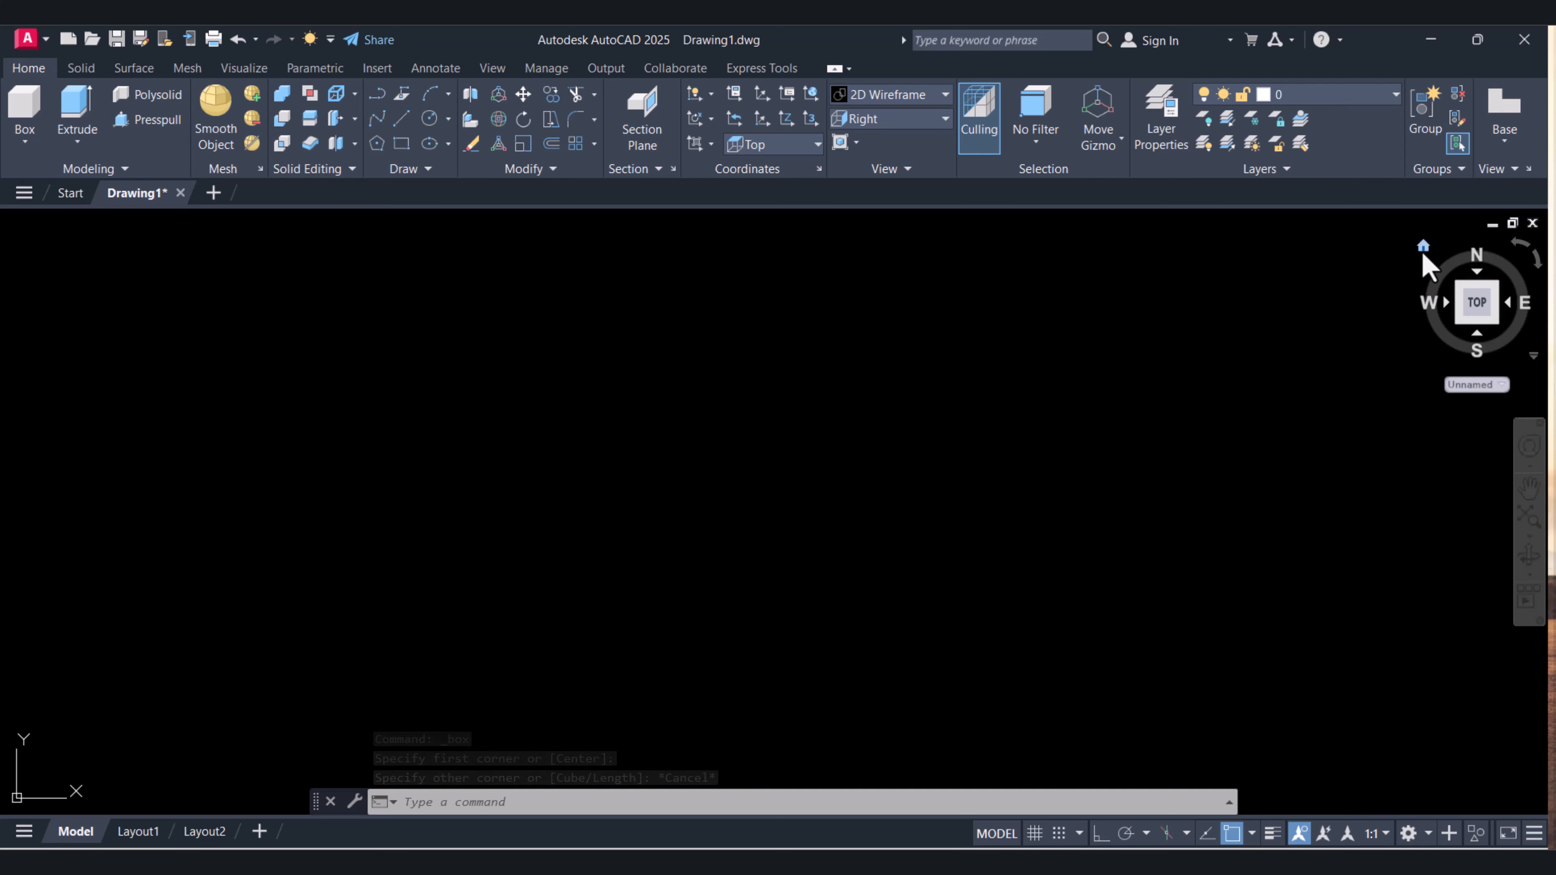
left_click(1422, 247)
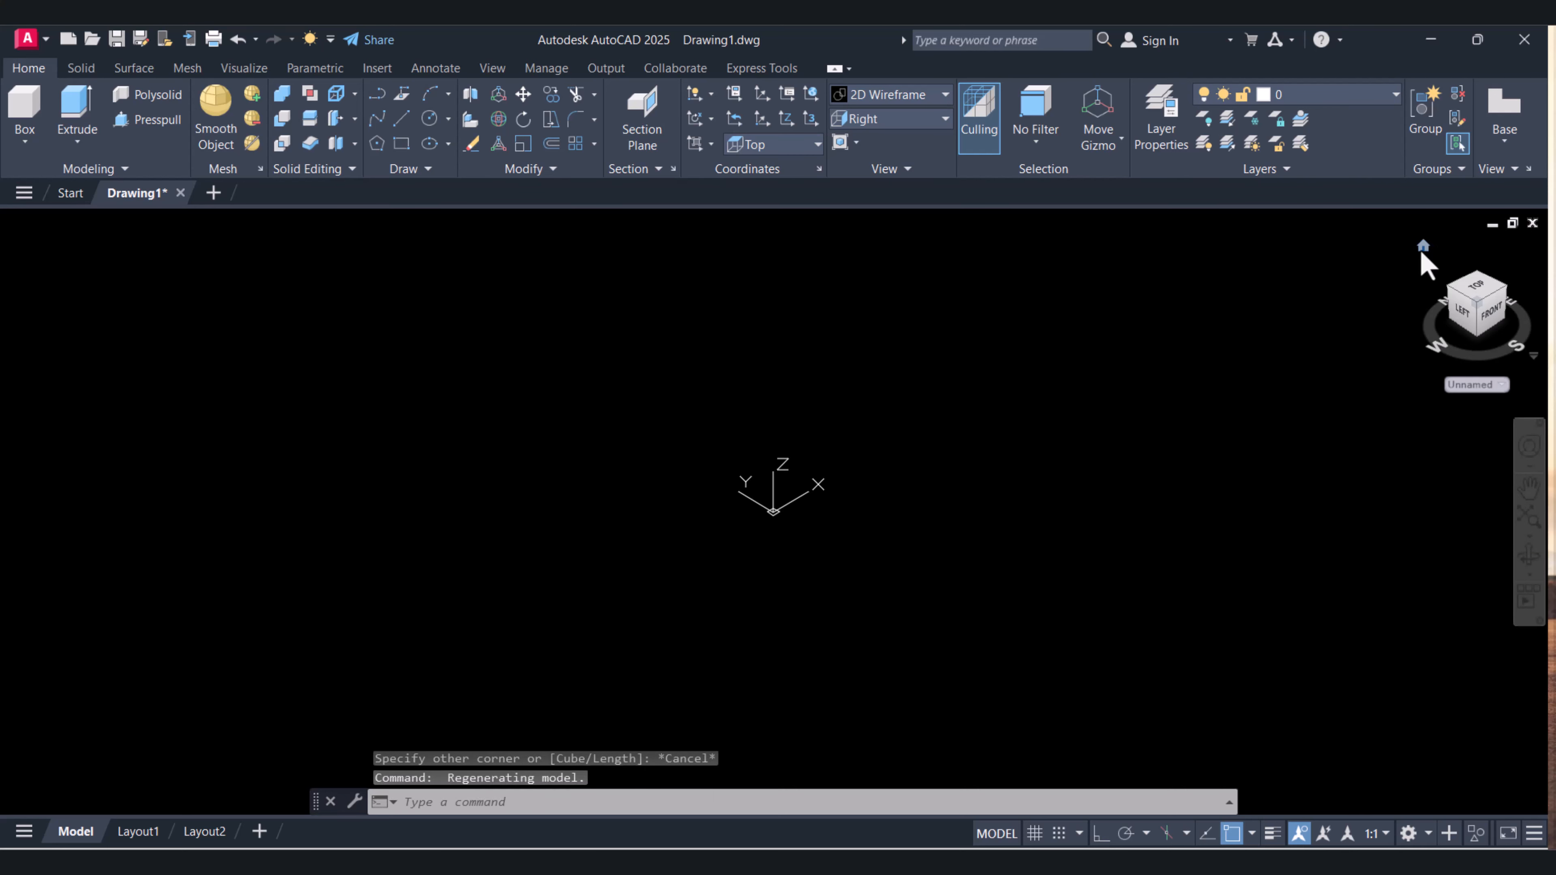
scroll(928, 481, "up", 2)
middle_click_drag(928, 482, 740, 539)
scroll(911, 481, "up", 4)
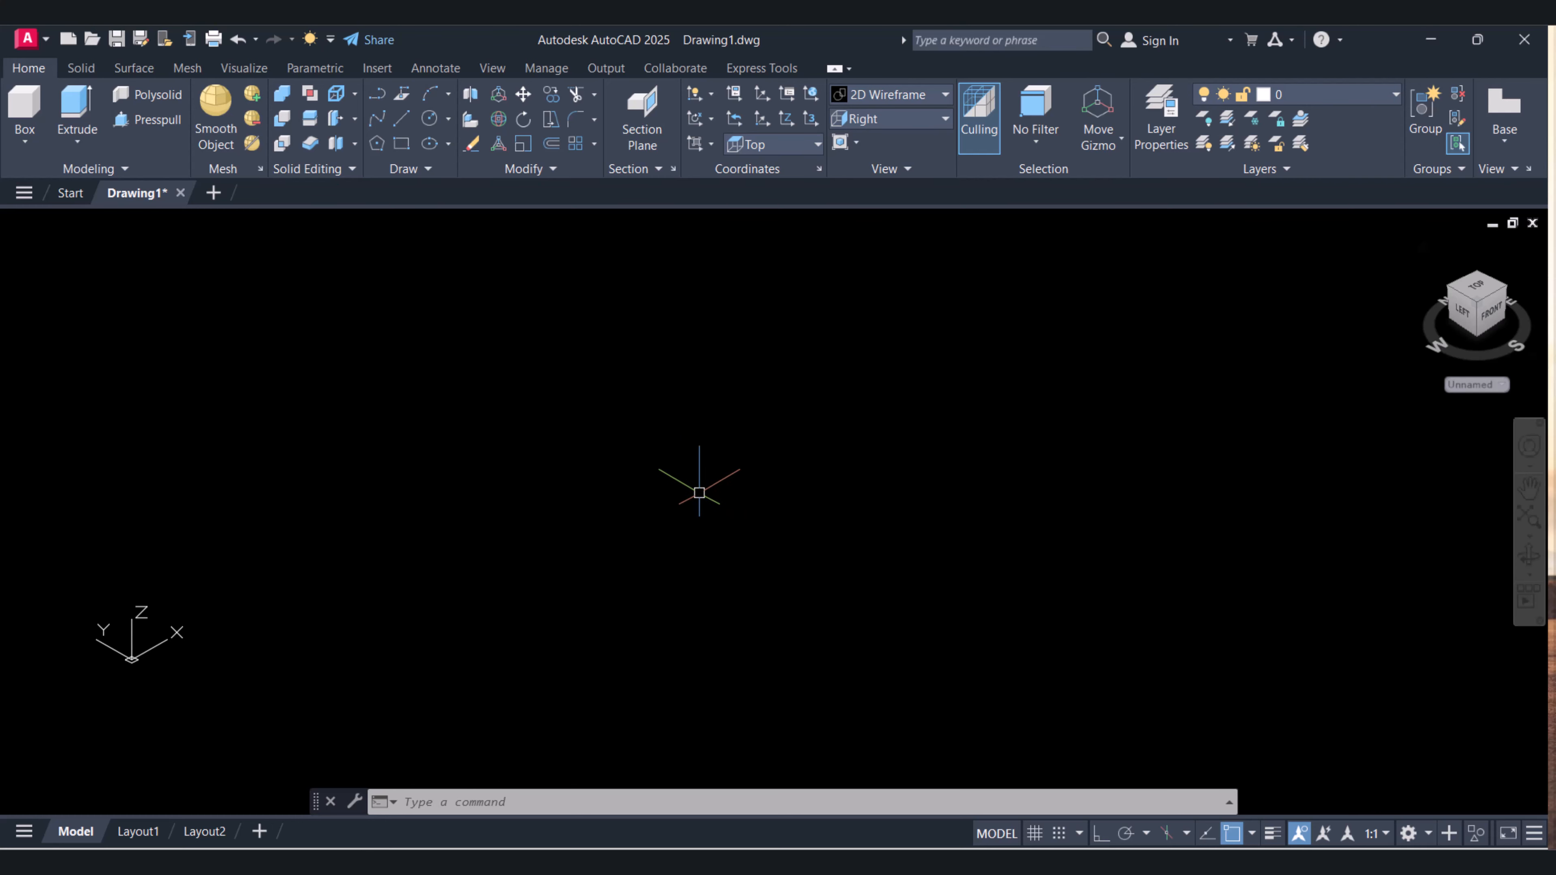
- Create a solid box with a 200 by 100 base, accepting -100 as its height so it extends downward
left_click(24, 142)
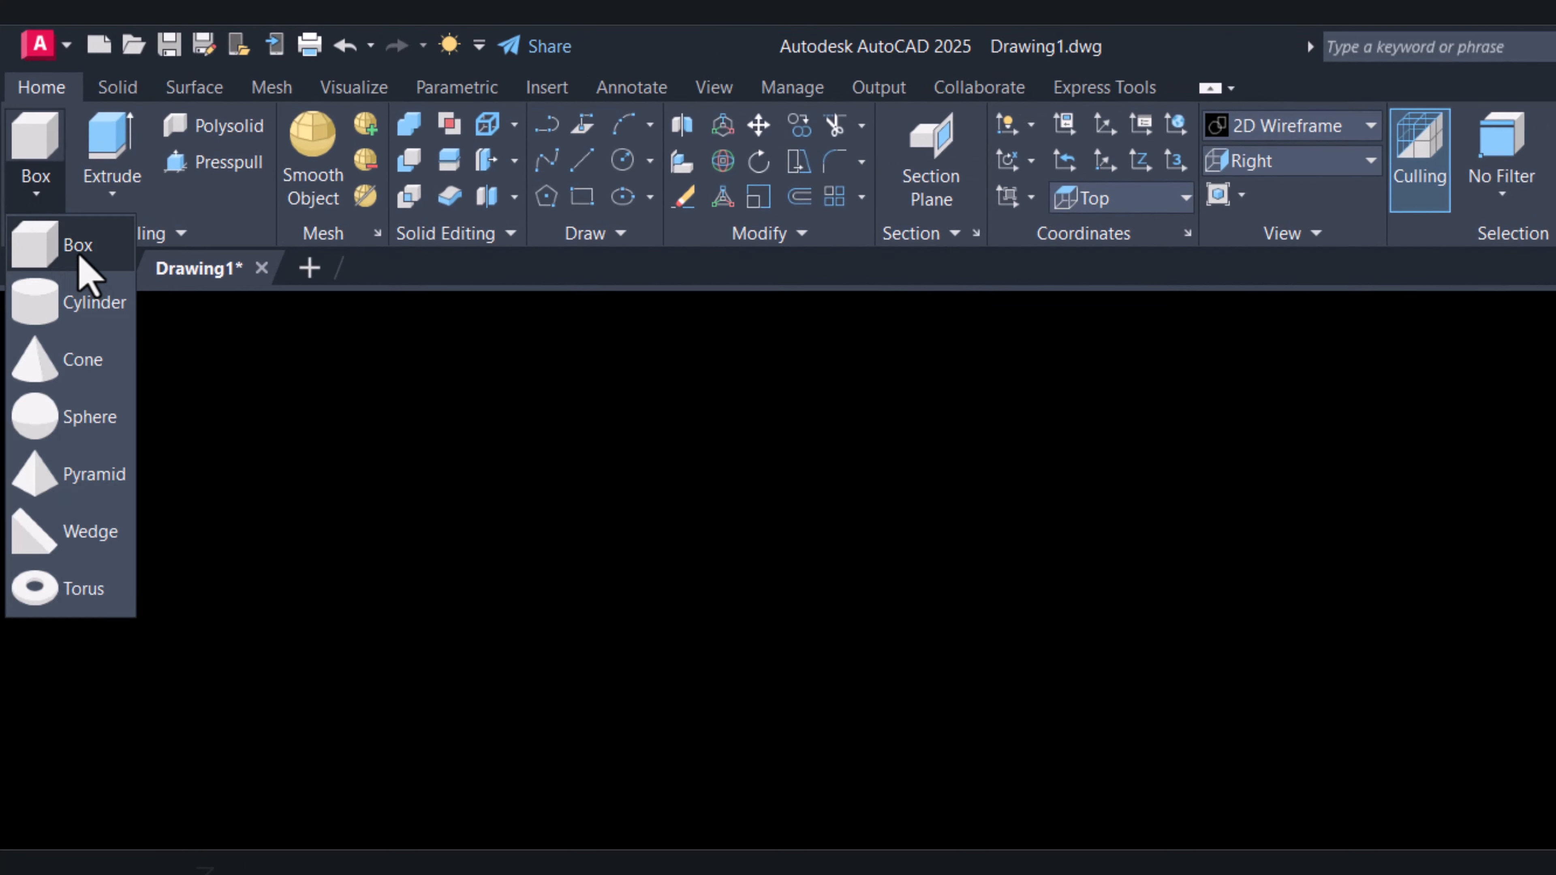
left_click(80, 257)
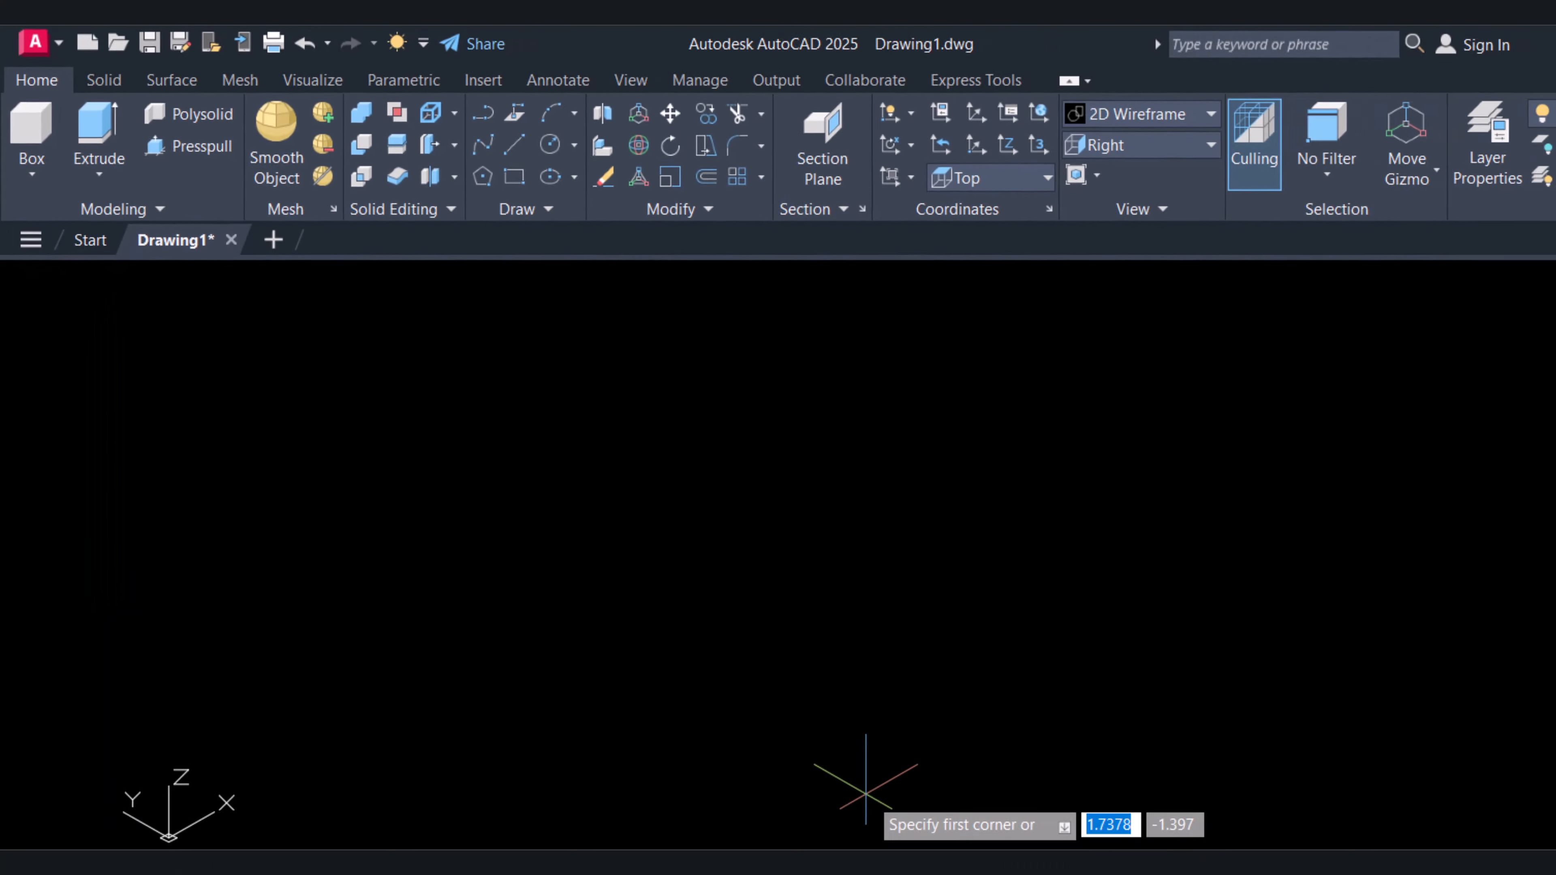
left_click(379, 610)
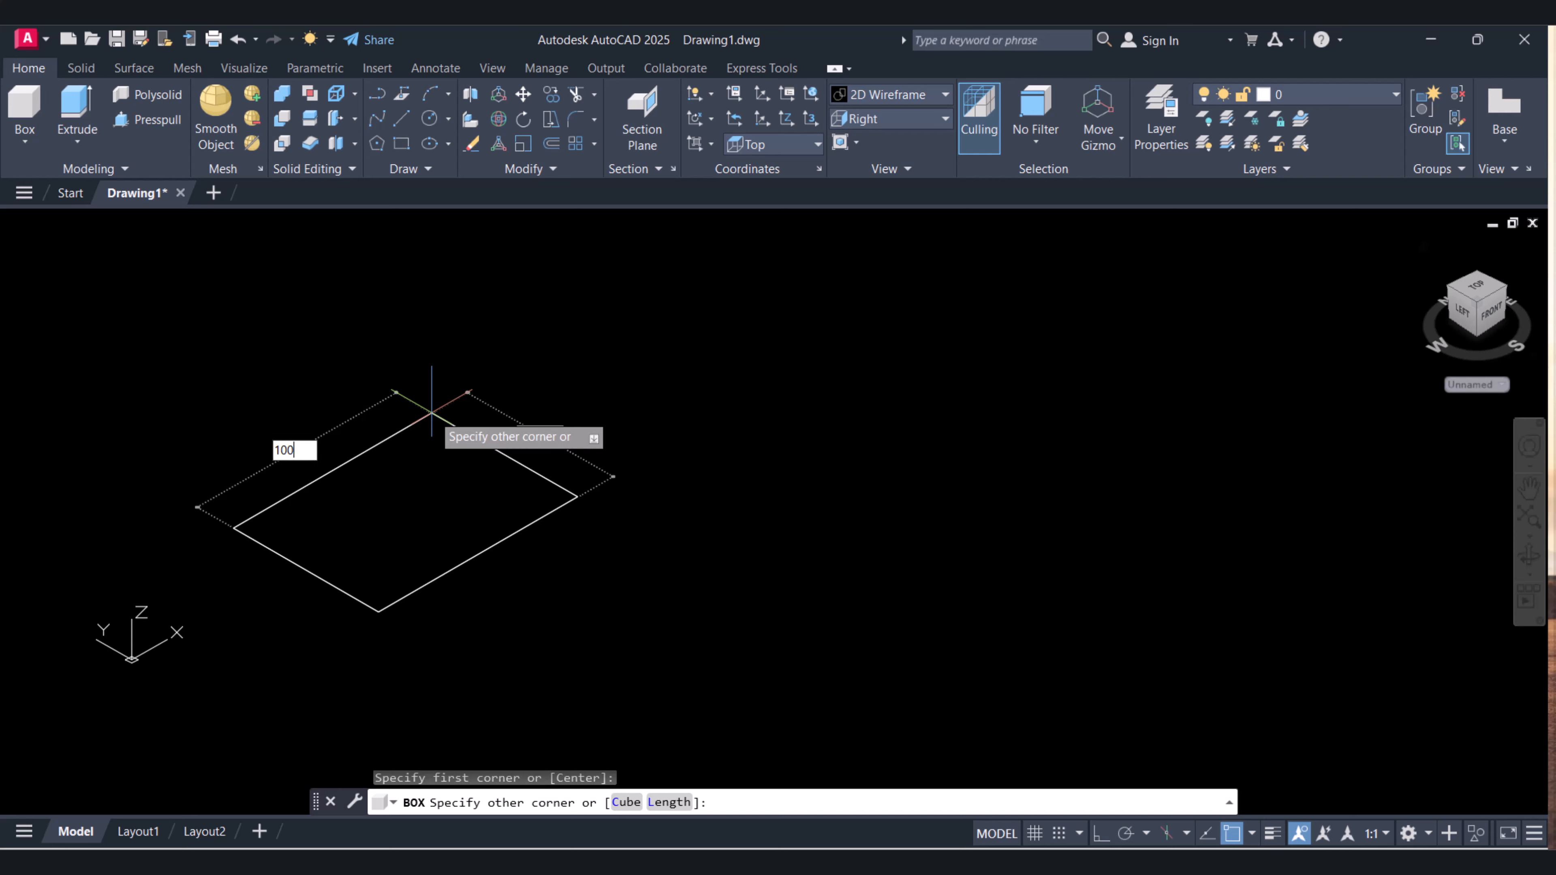
key("Tab")
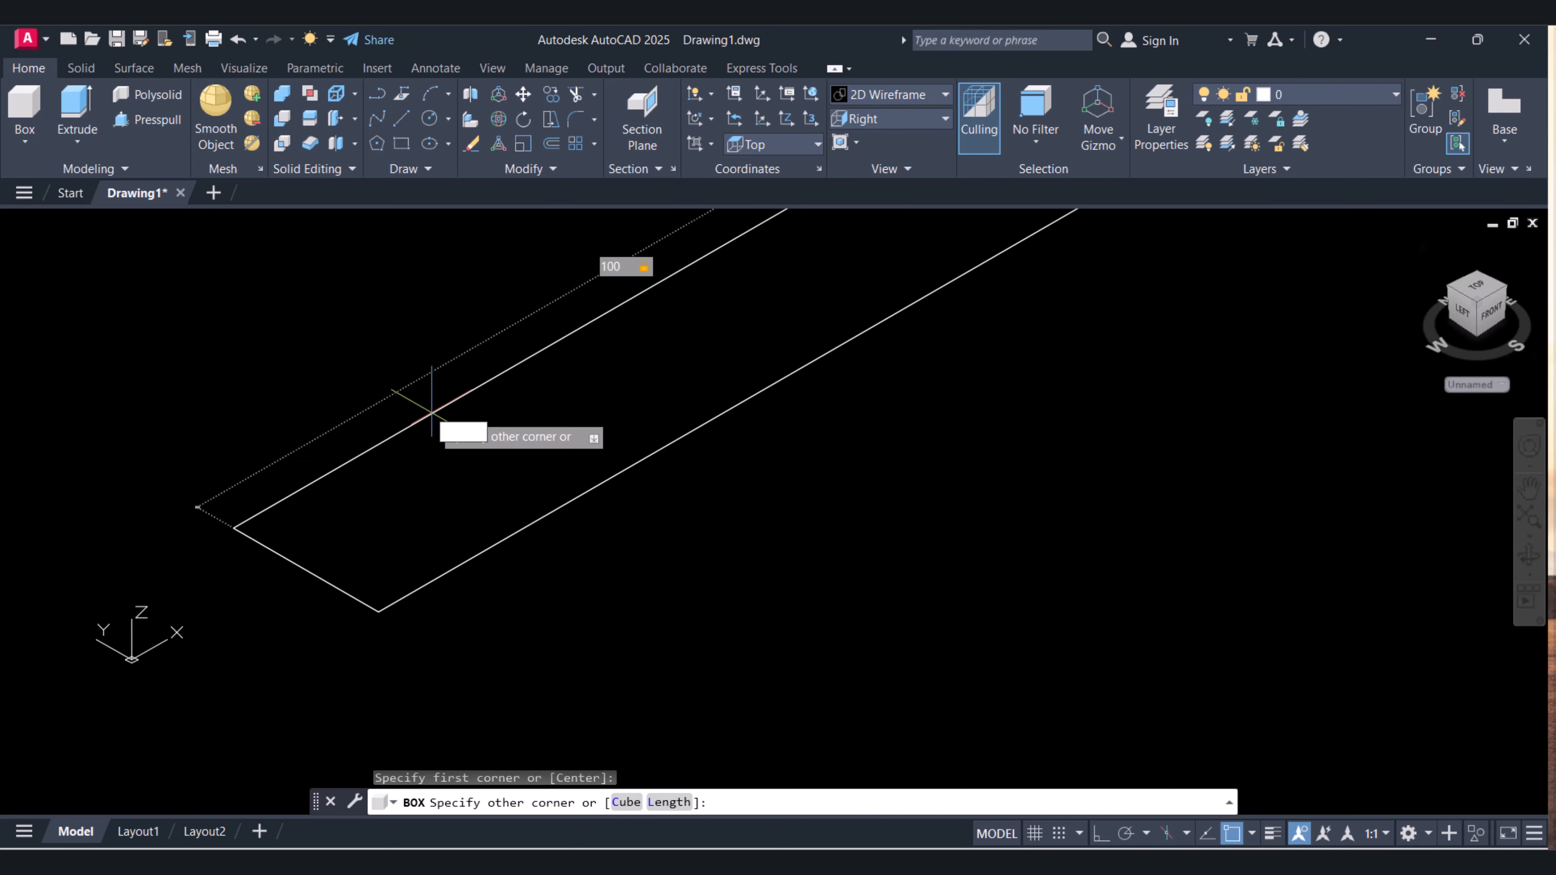
key("Return")
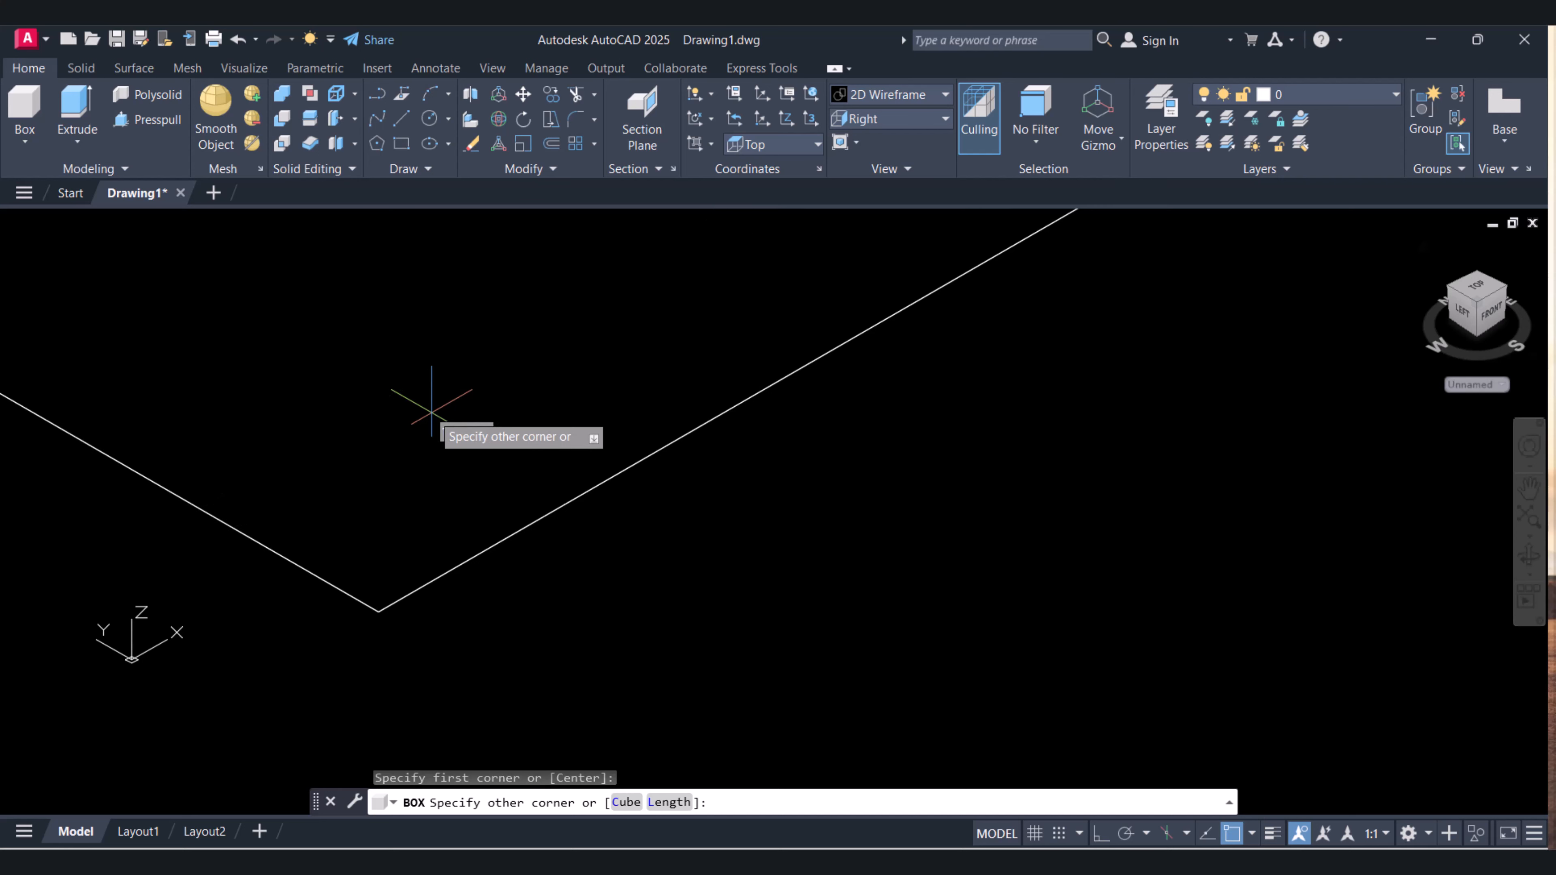
type("2")
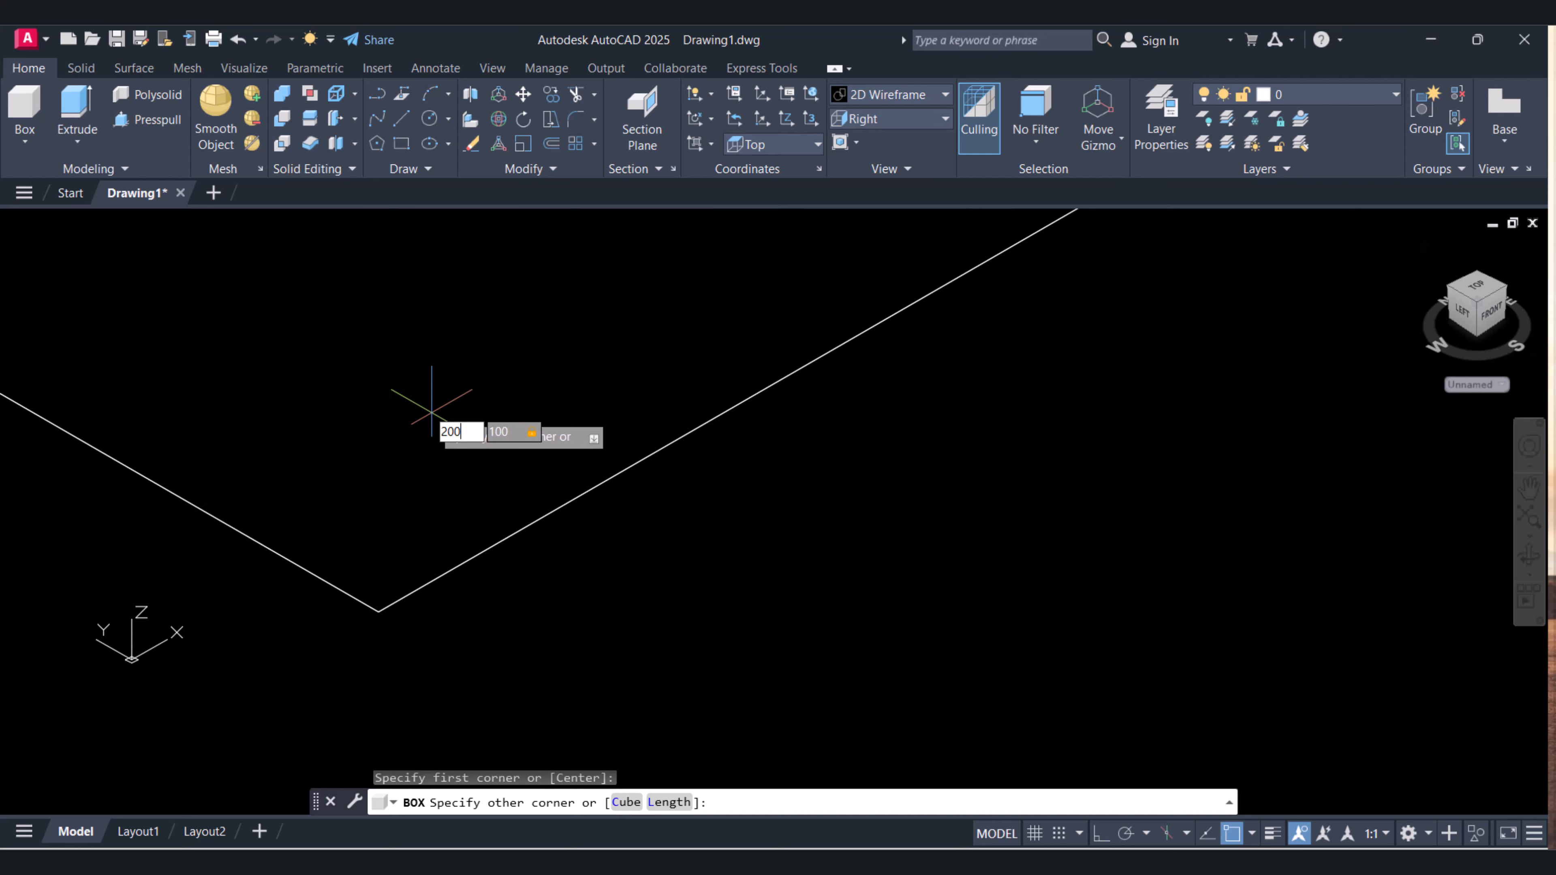
type("00")
key("Return")
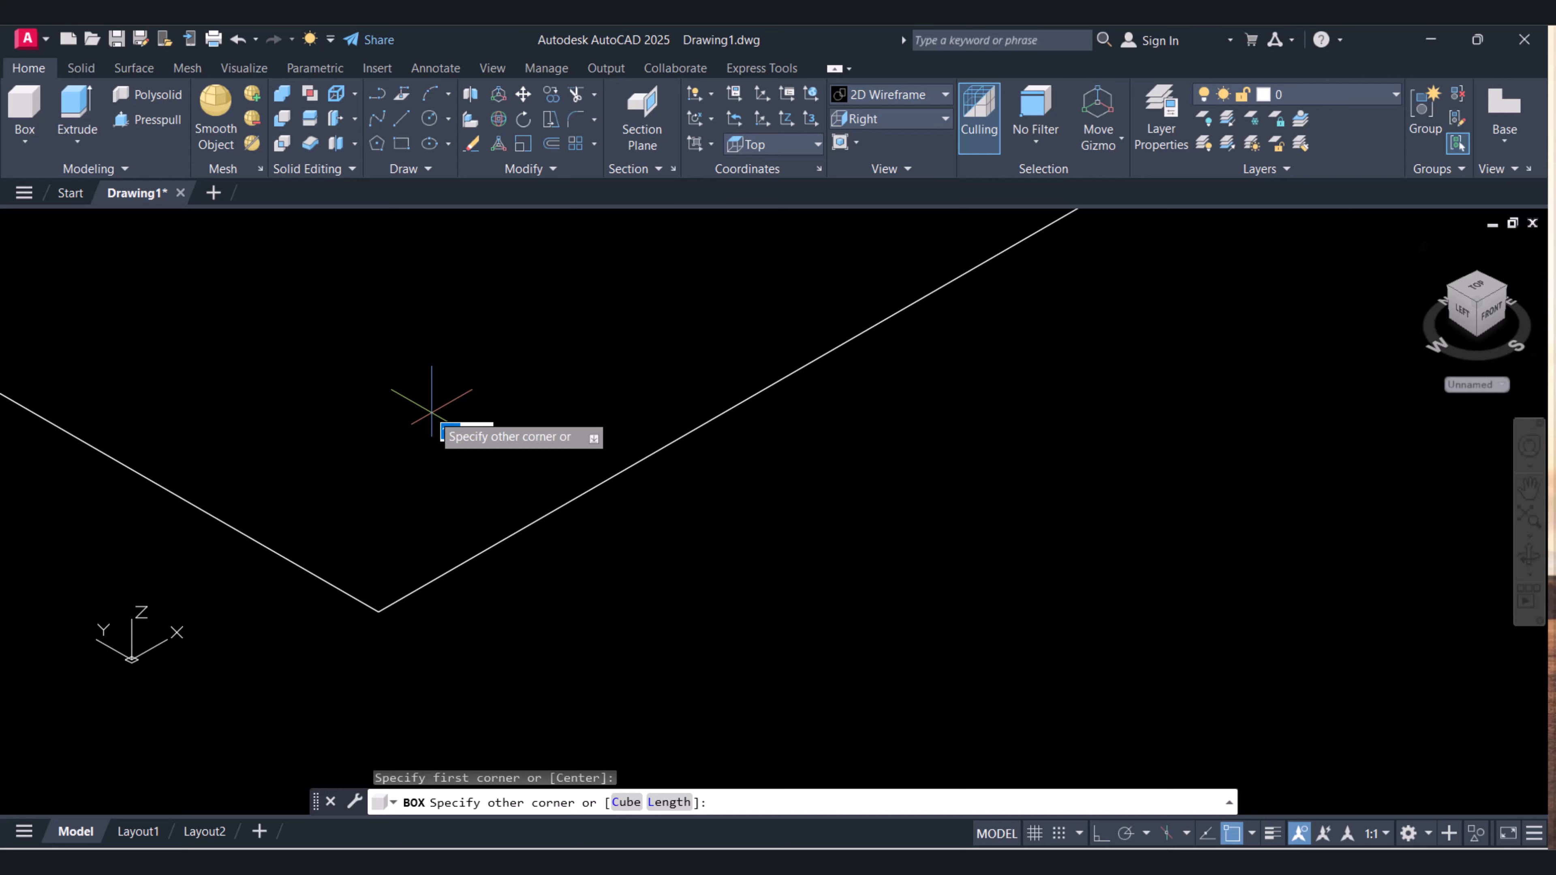
key("Return")
key("Escape")
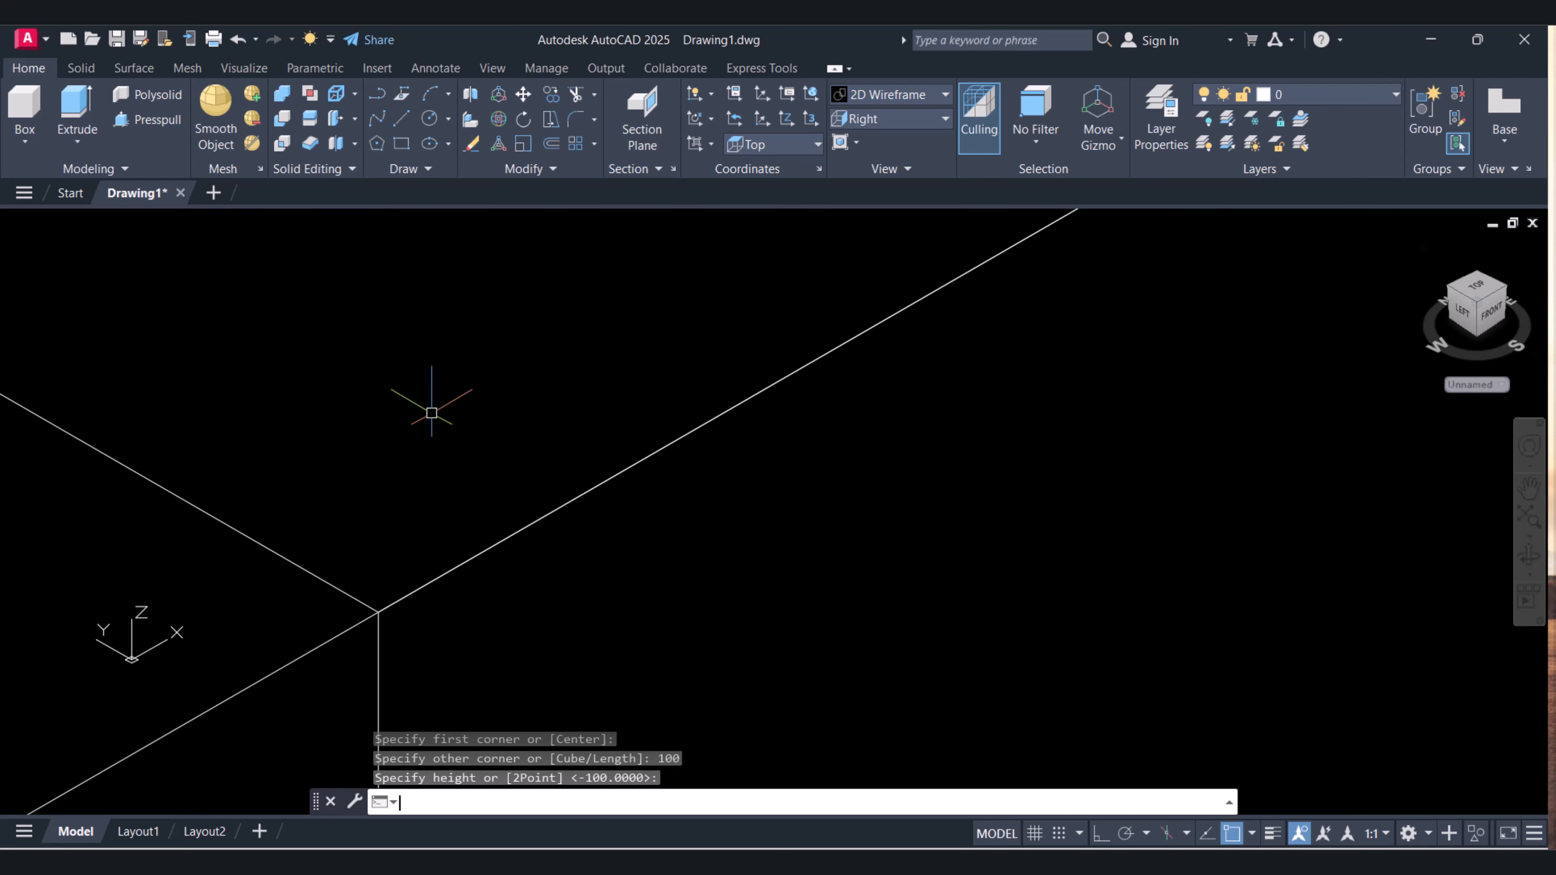
- Fit the whole box in view and display it in the Conceptual visual style
type("z")
key("Return")
type("e")
key("Return")
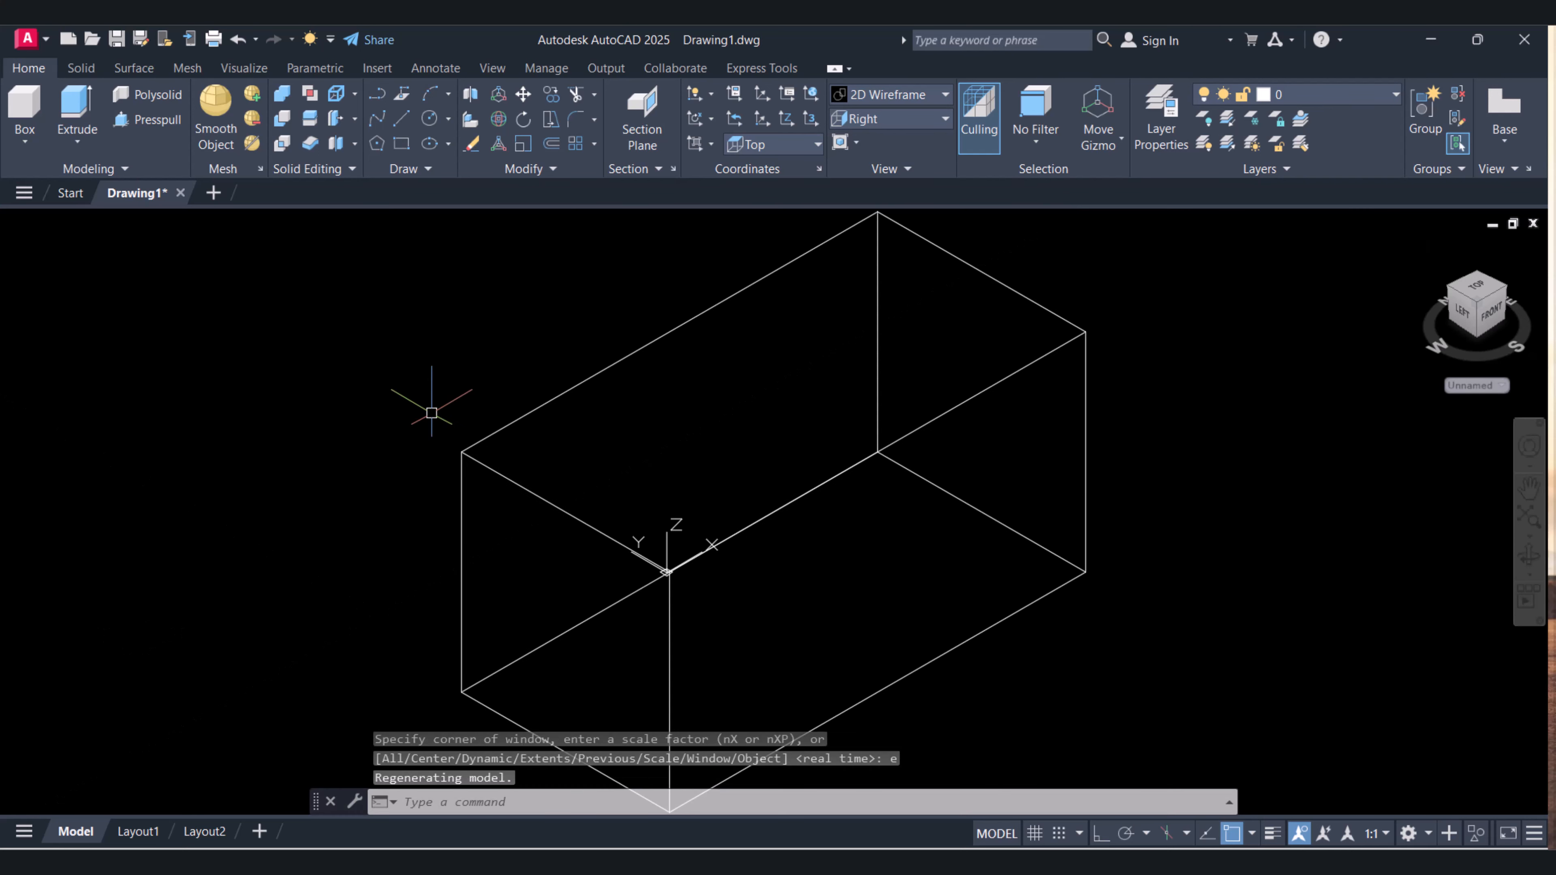
middle_click_drag(747, 545, 514, 490)
scroll(528, 511, "down", 3)
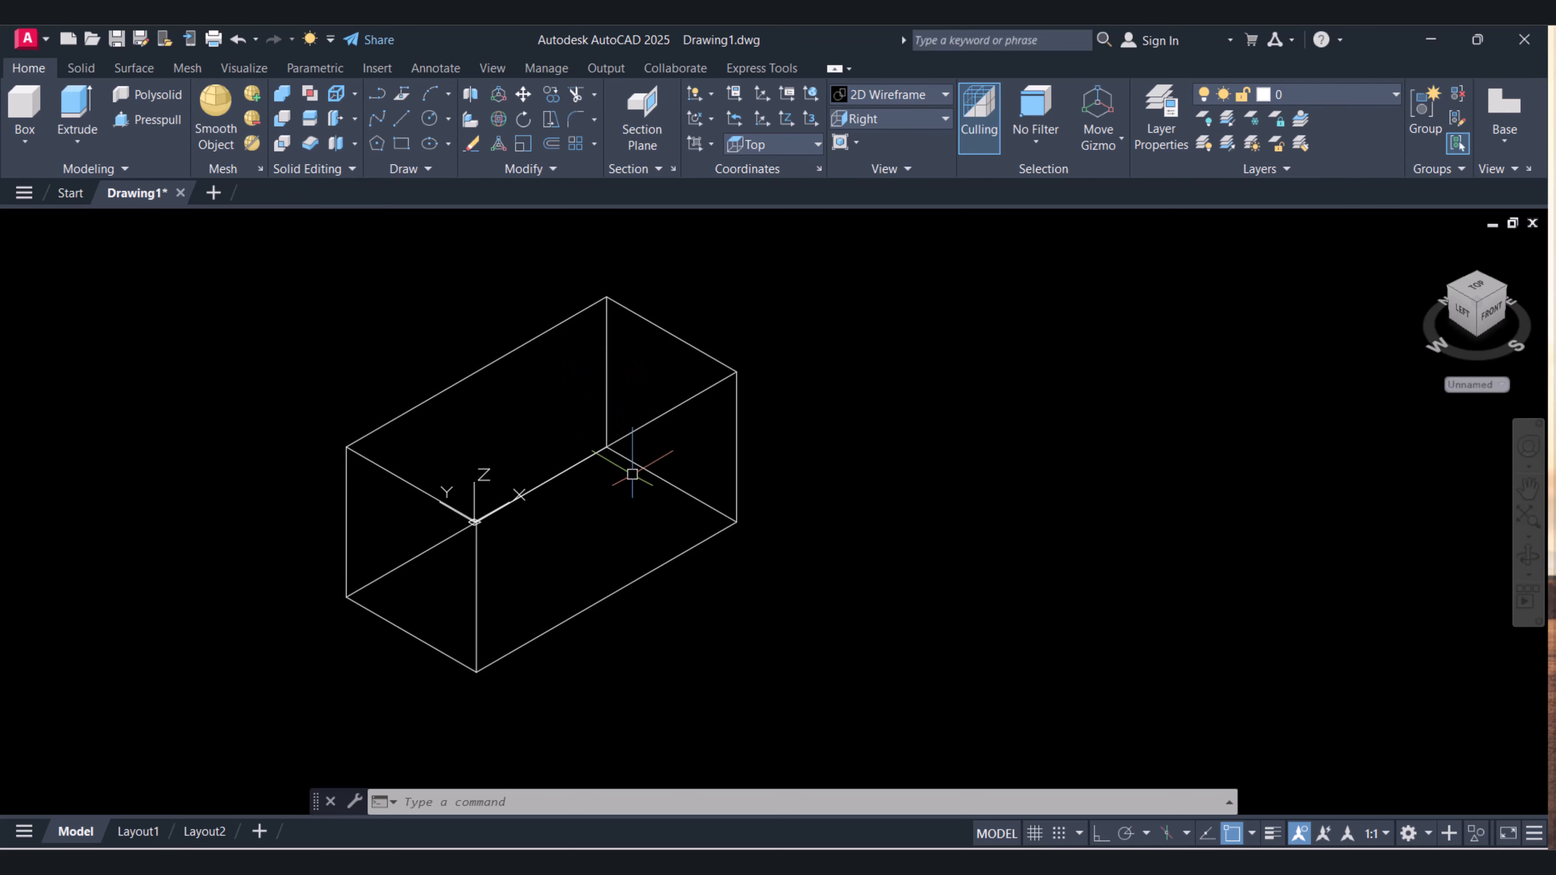
left_click(945, 95)
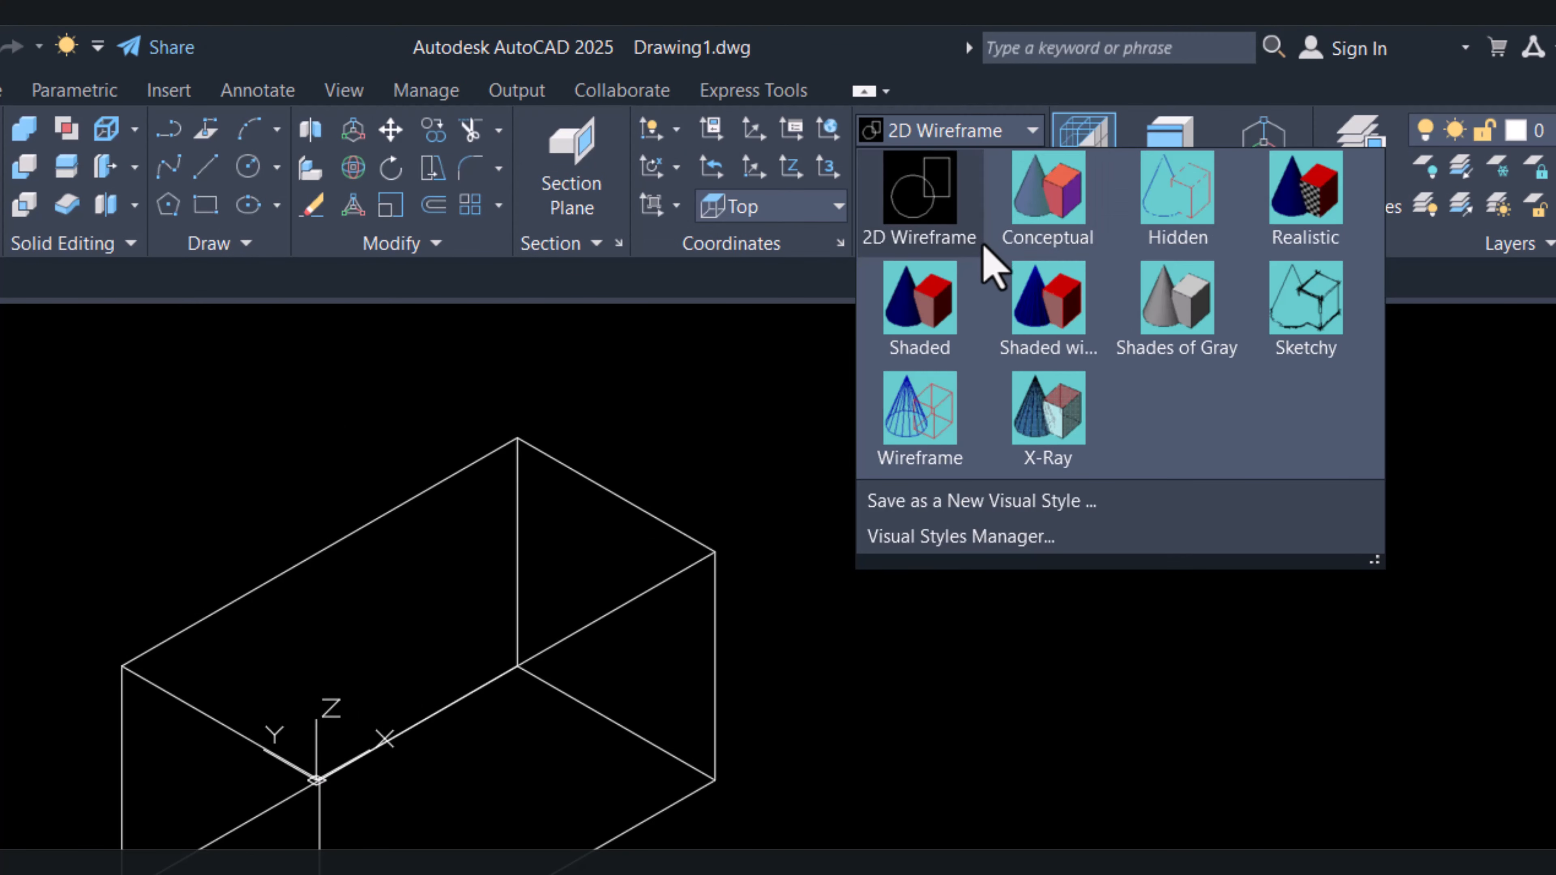
left_click(1046, 236)
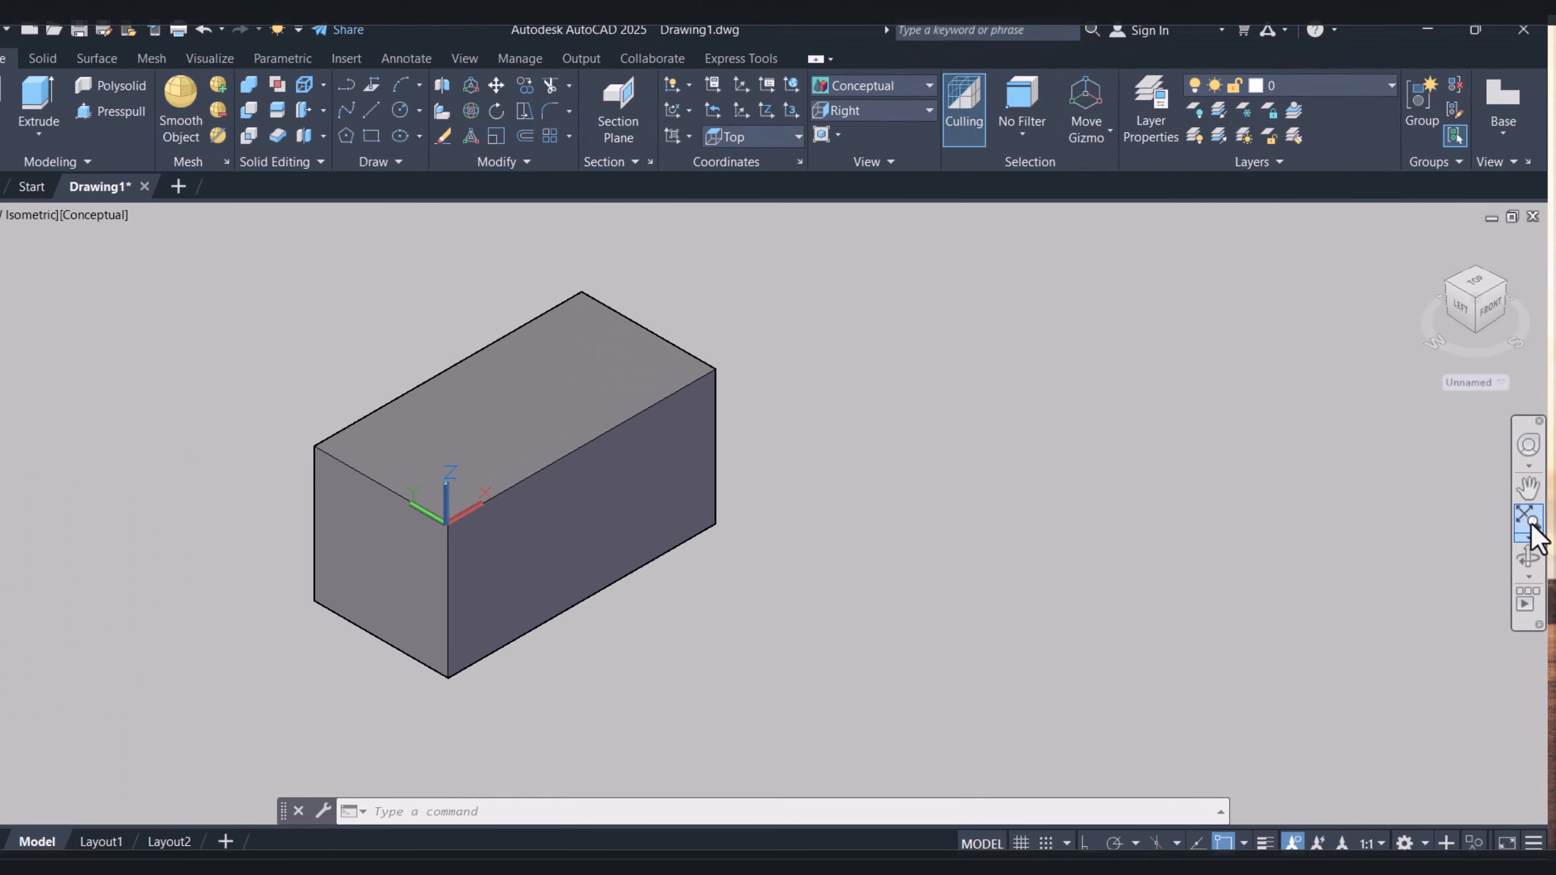
- Orbit around the shaded box to inspect it from its back side
left_click(1530, 556)
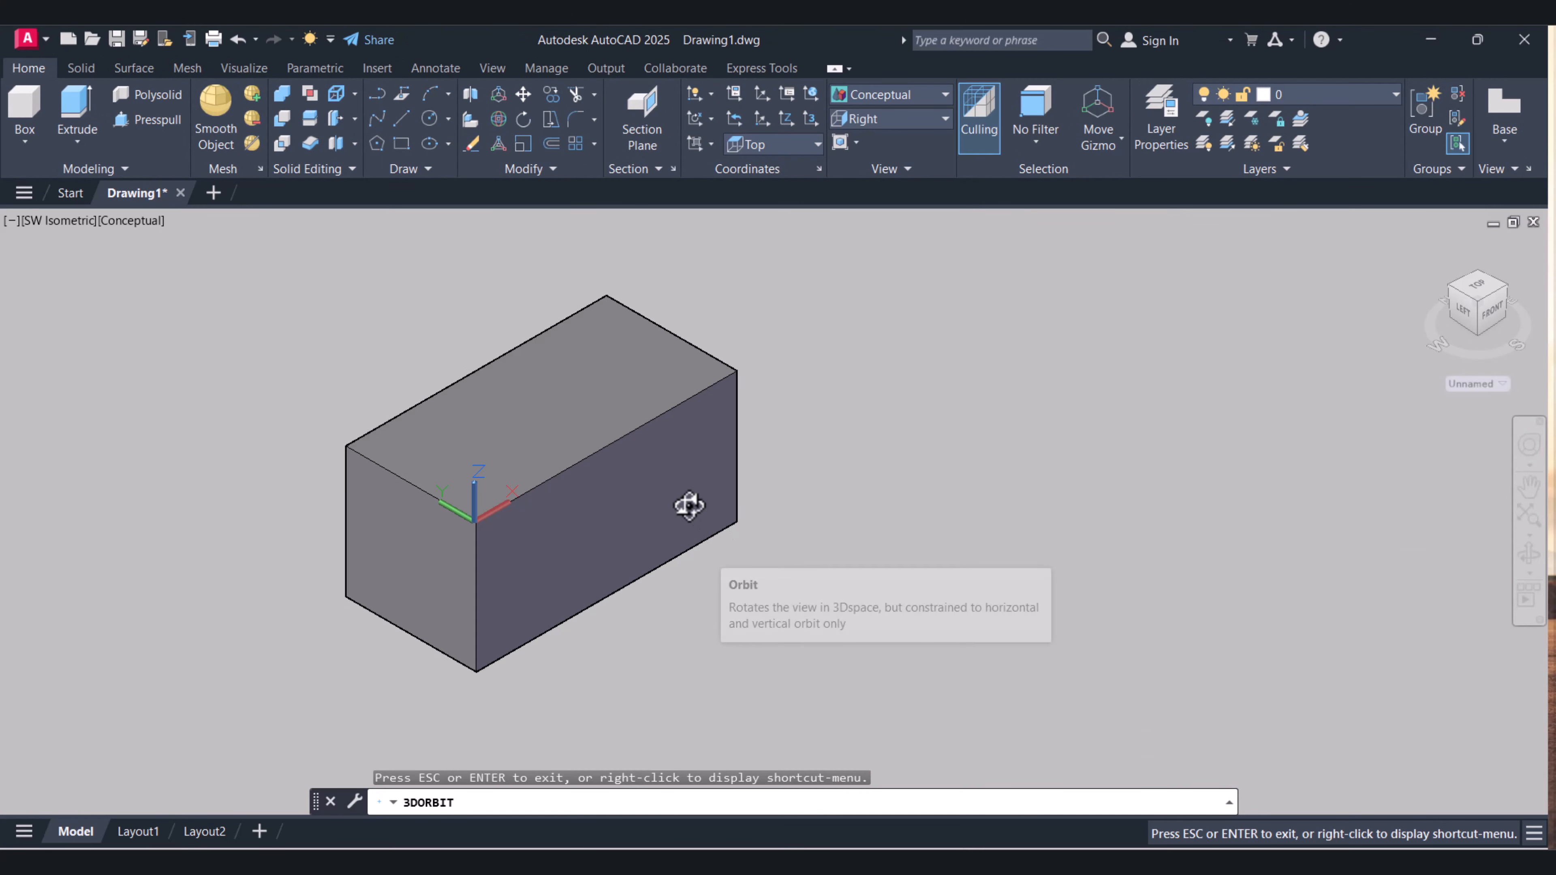
left_click_drag(688, 507, 768, 493)
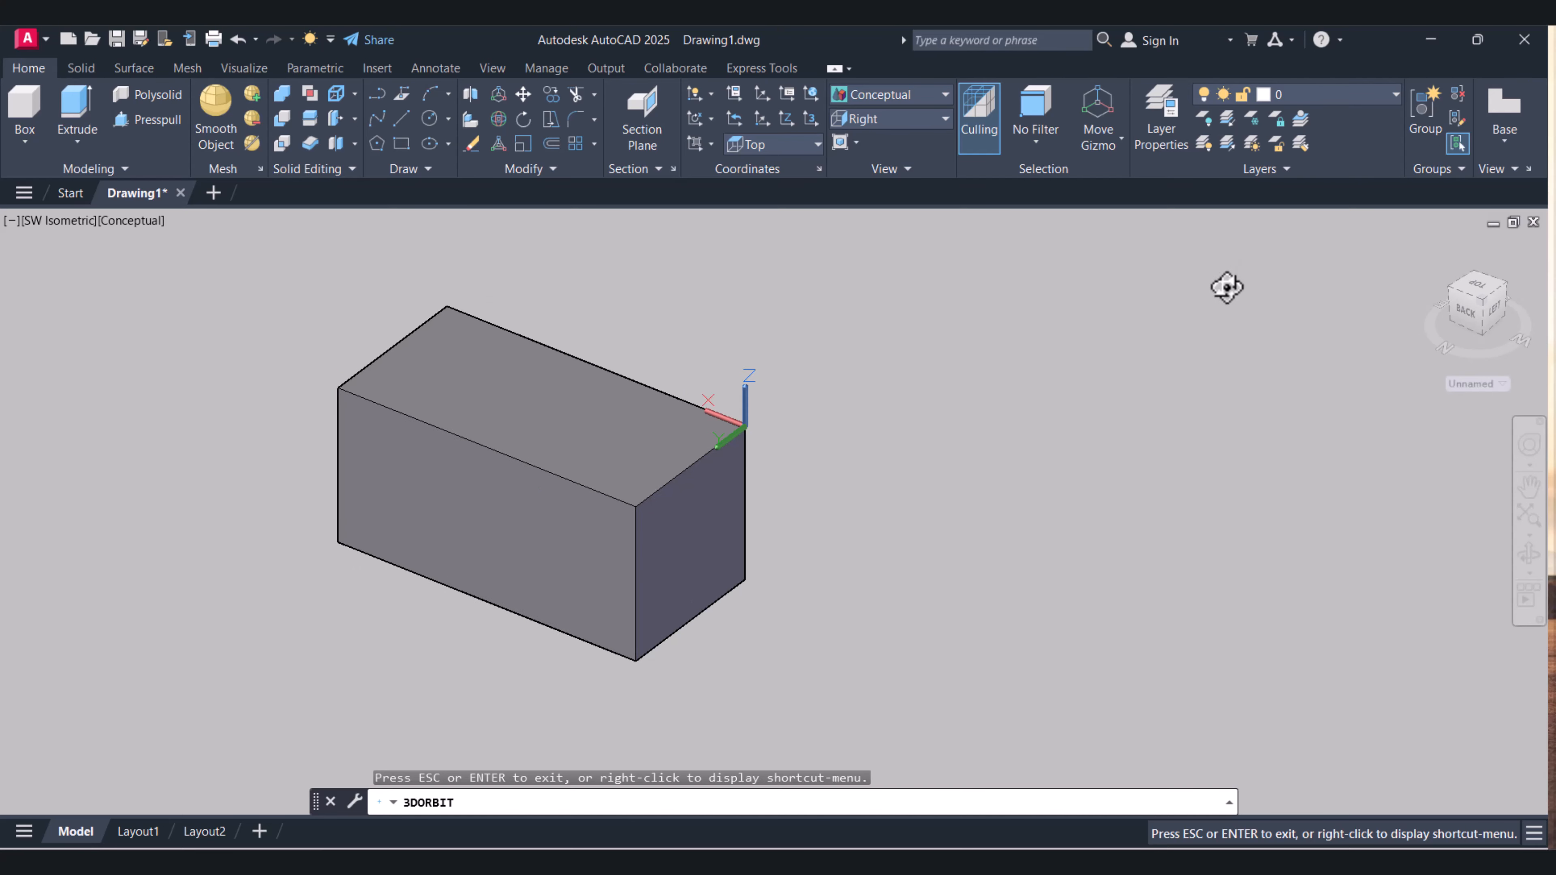
key("Escape")
- Restore the home view and set its projection to Parallel
left_click(1426, 249)
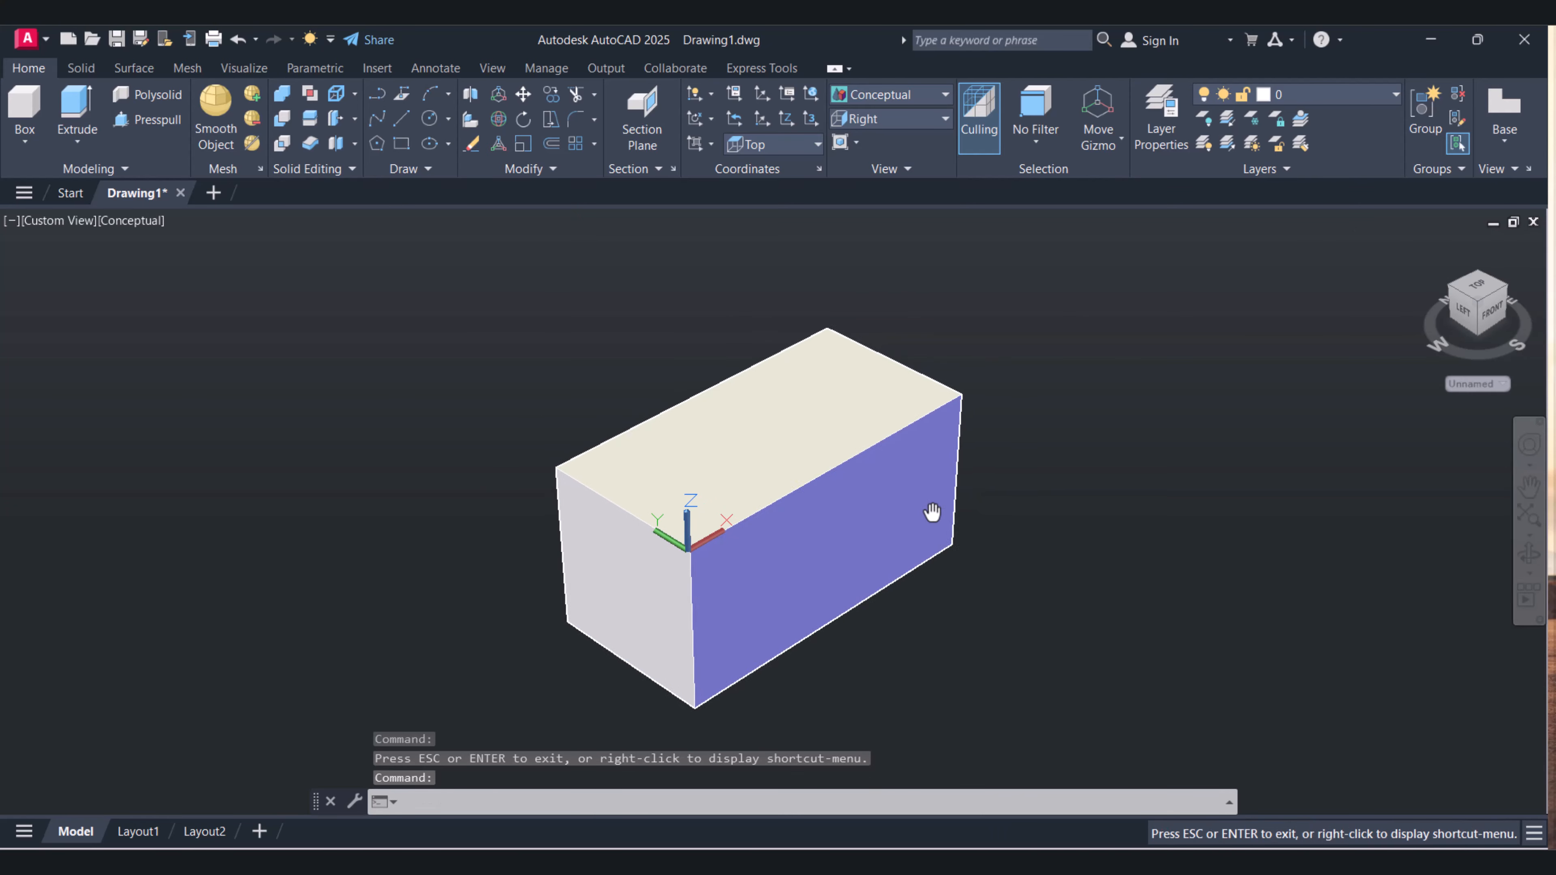
middle_click_drag(931, 515, 642, 511)
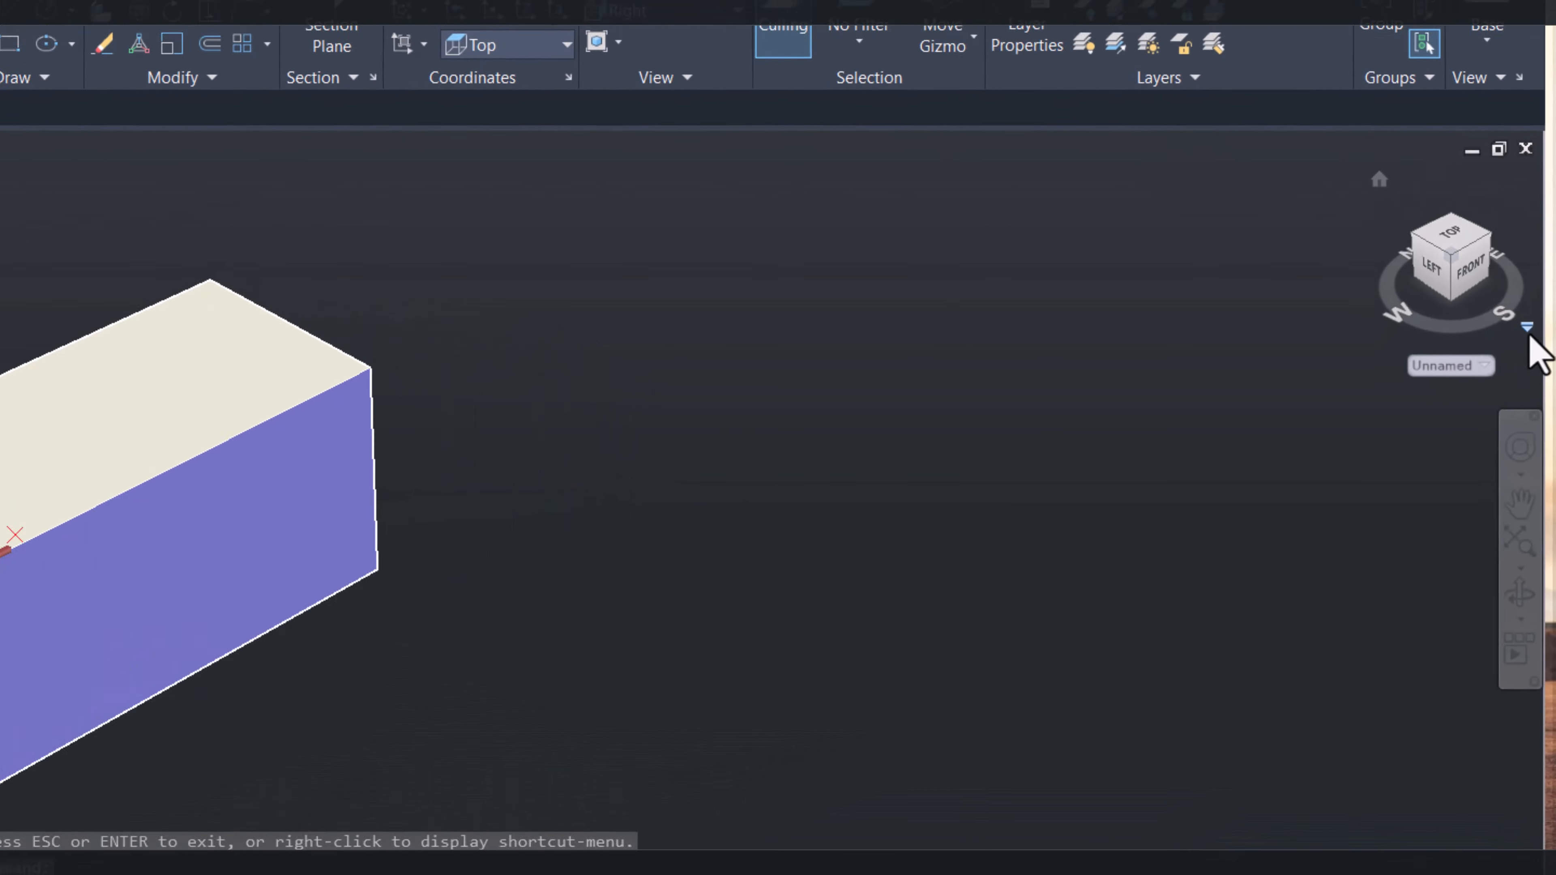
left_click(1535, 355)
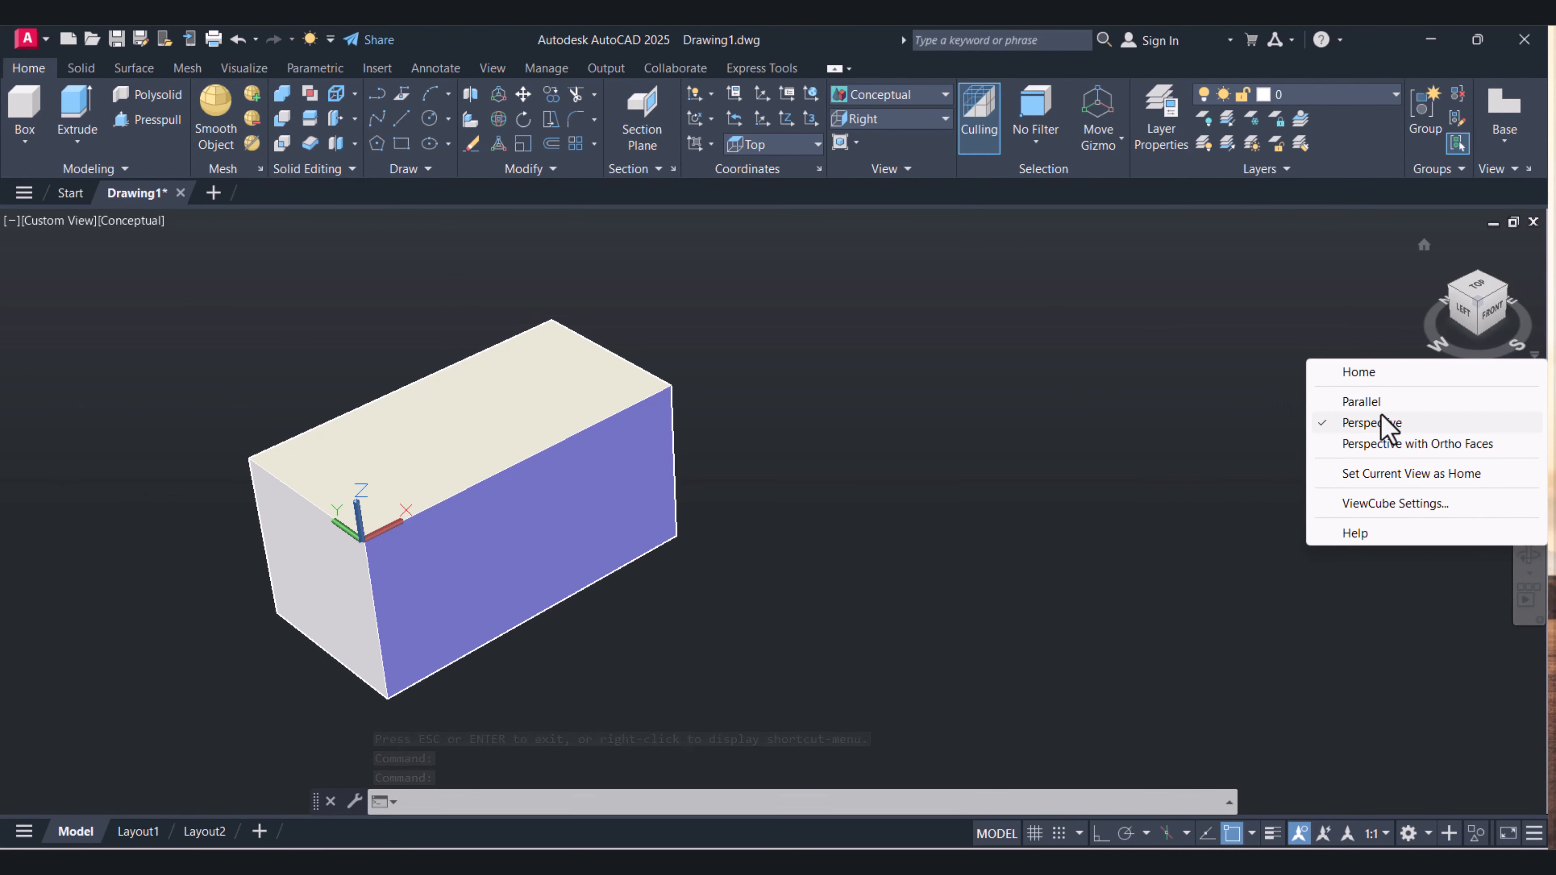
left_click(1361, 401)
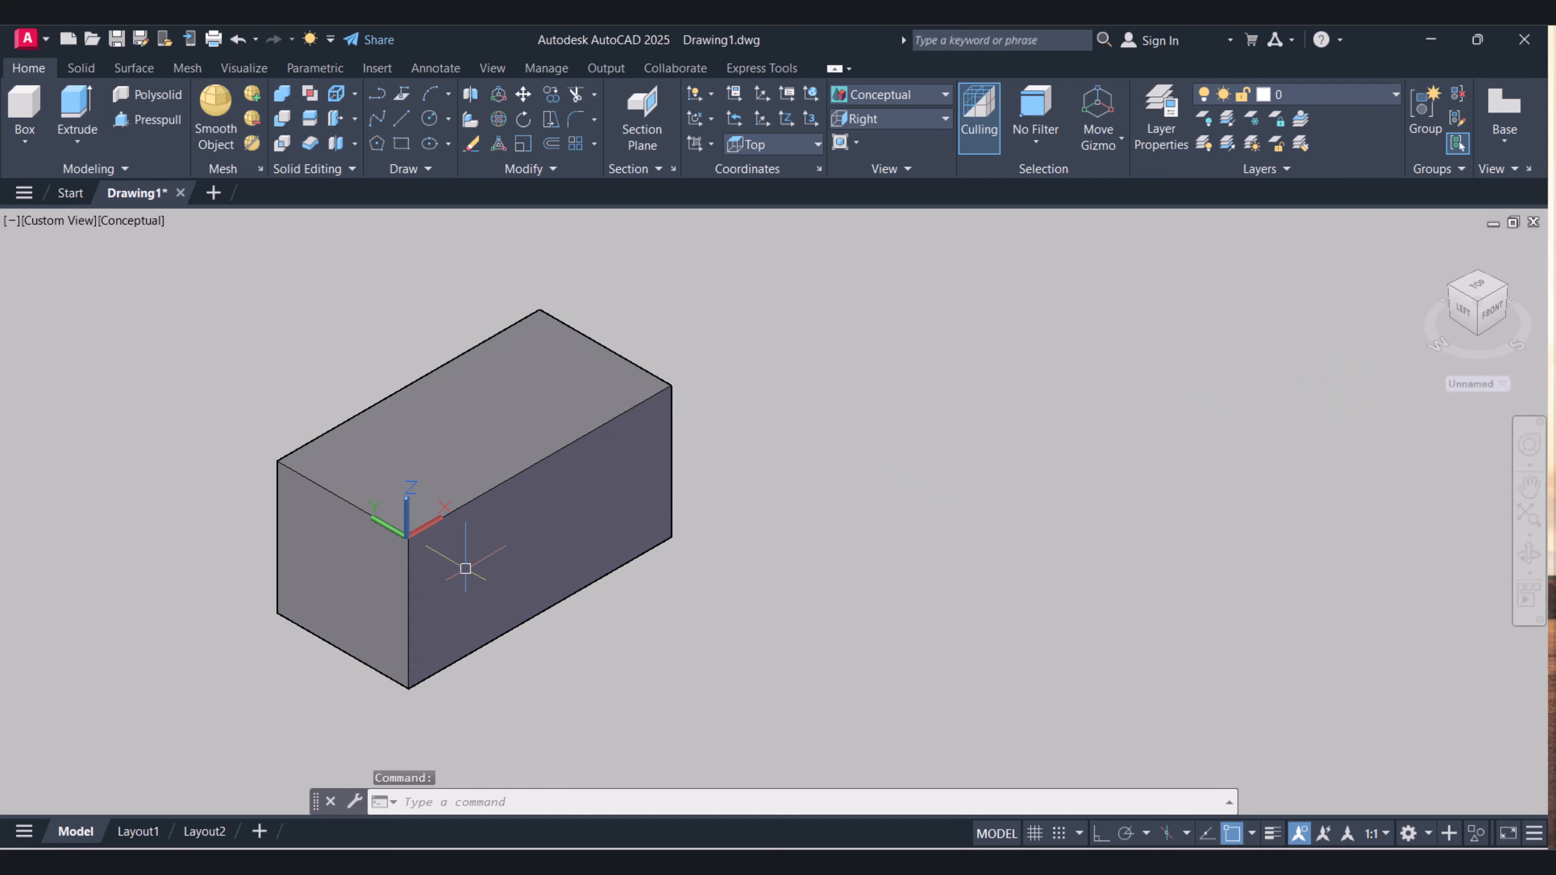
- Create a solid cylinder beside the box with a base radius of 100 and a height of 250
type("p")
key("Return")
left_click_drag(816, 594, 674, 599)
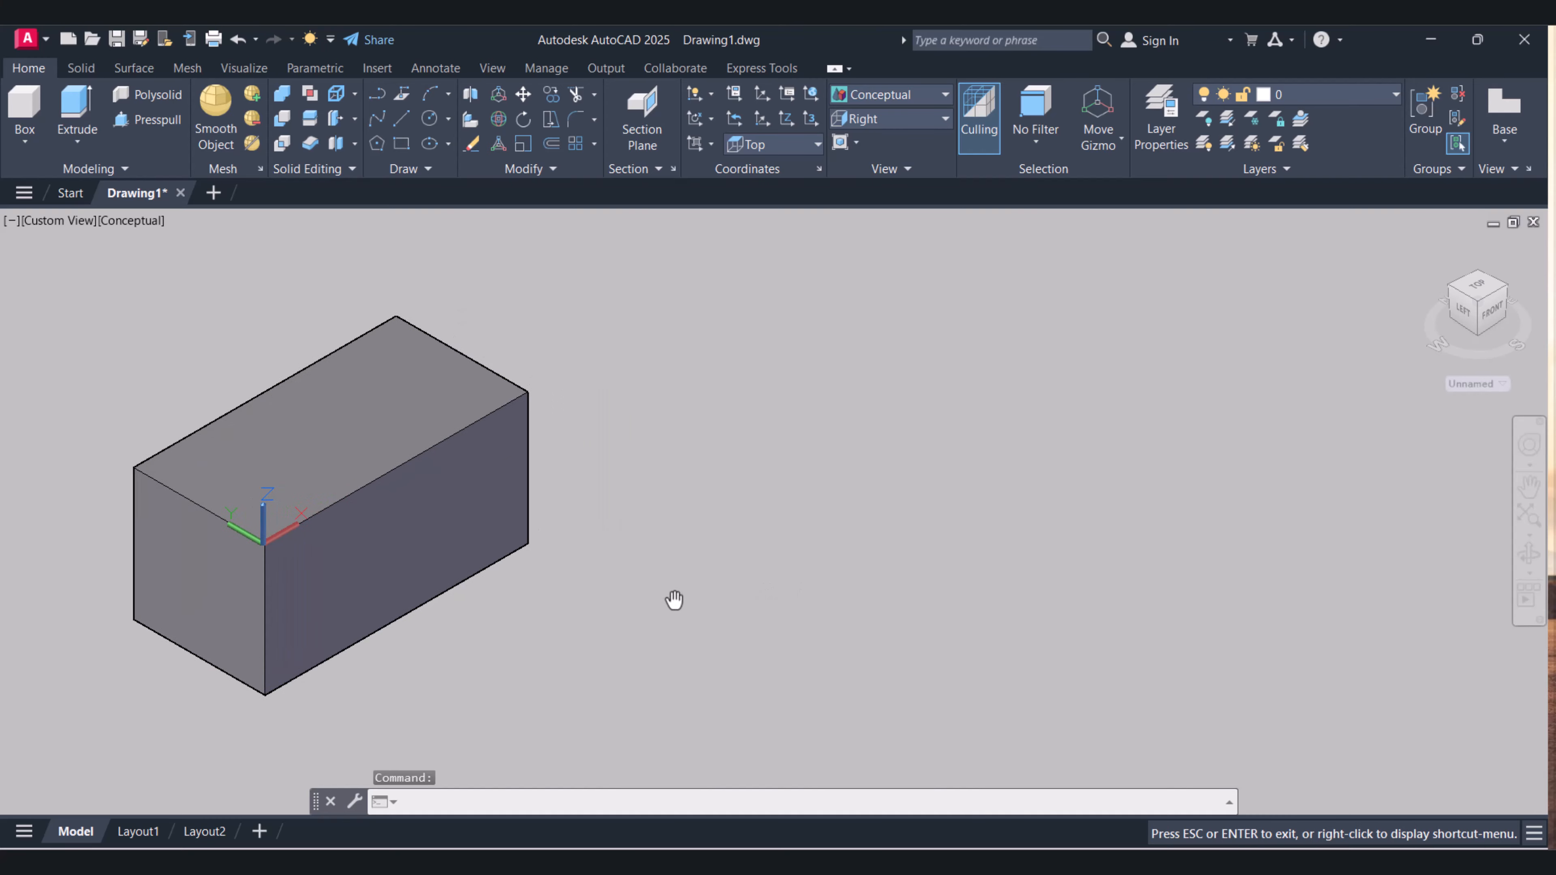
left_click(24, 143)
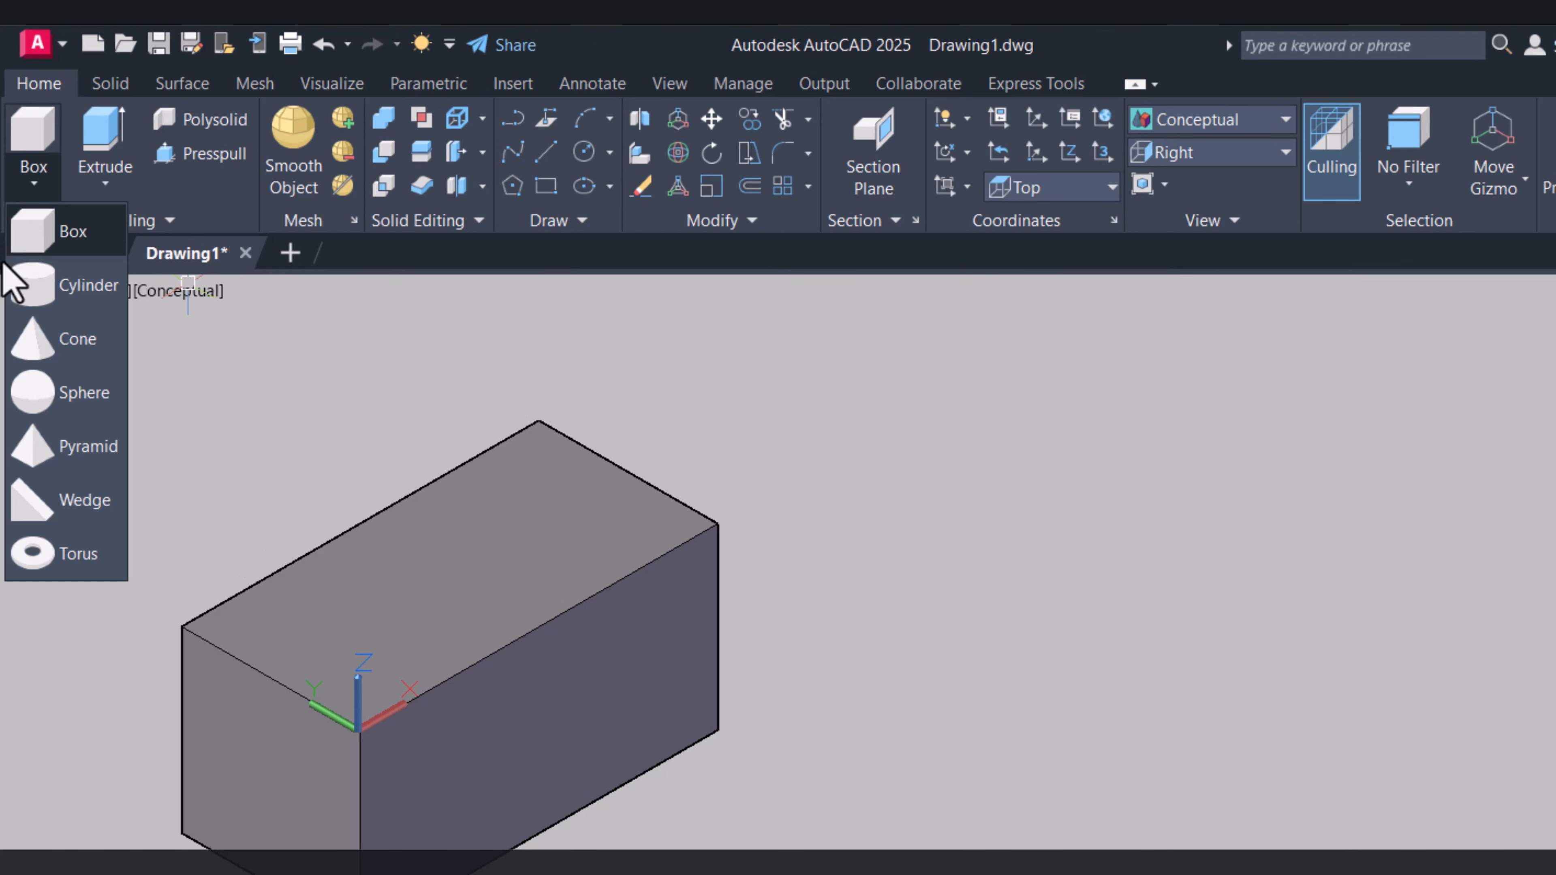
left_click(98, 293)
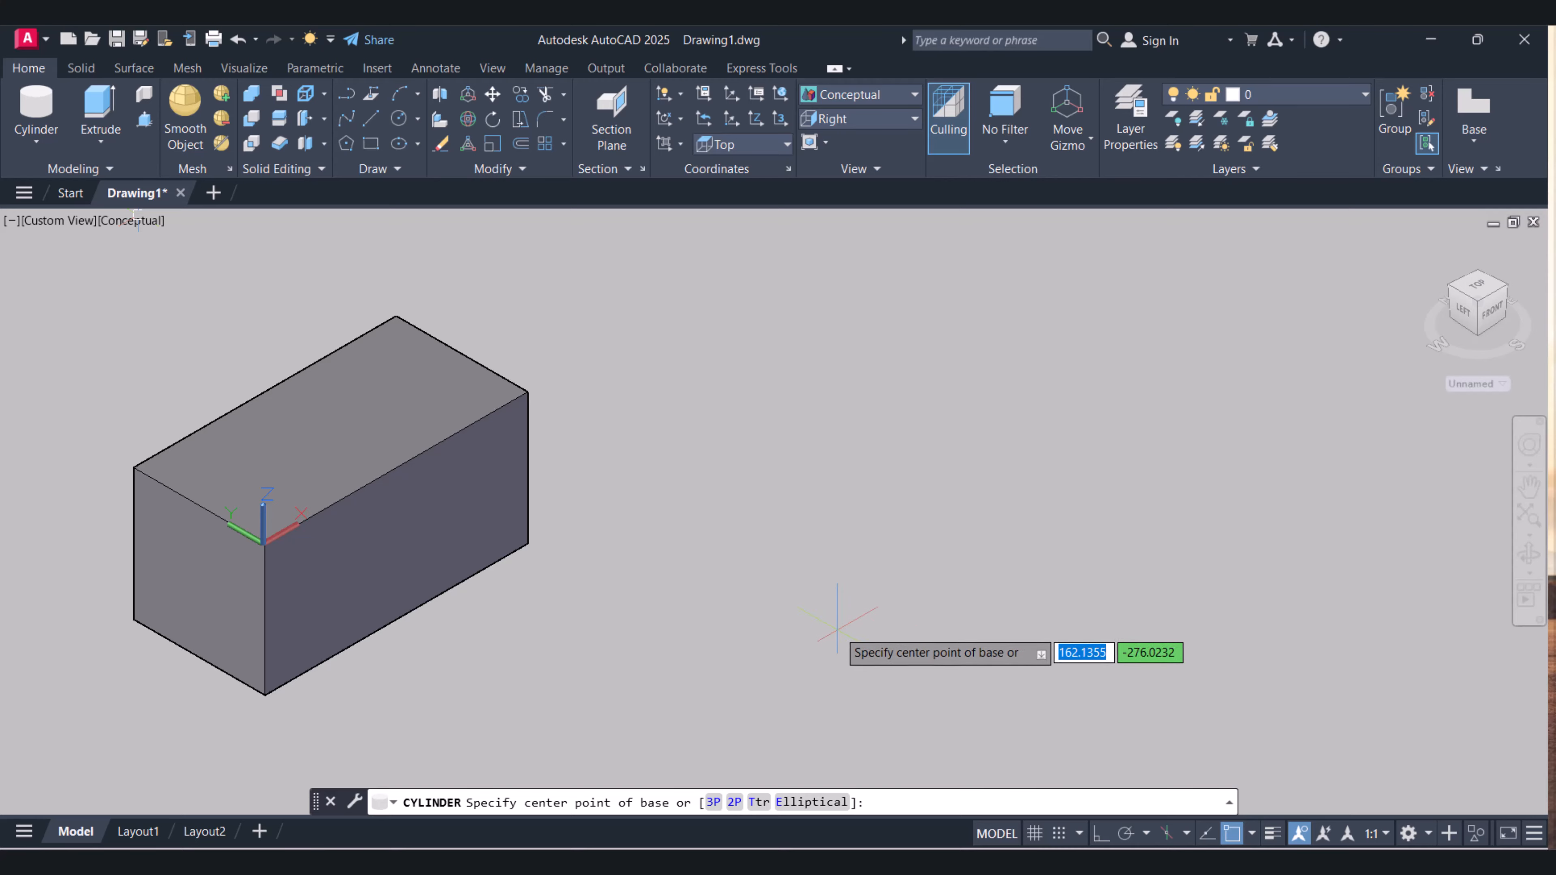
left_click(824, 626)
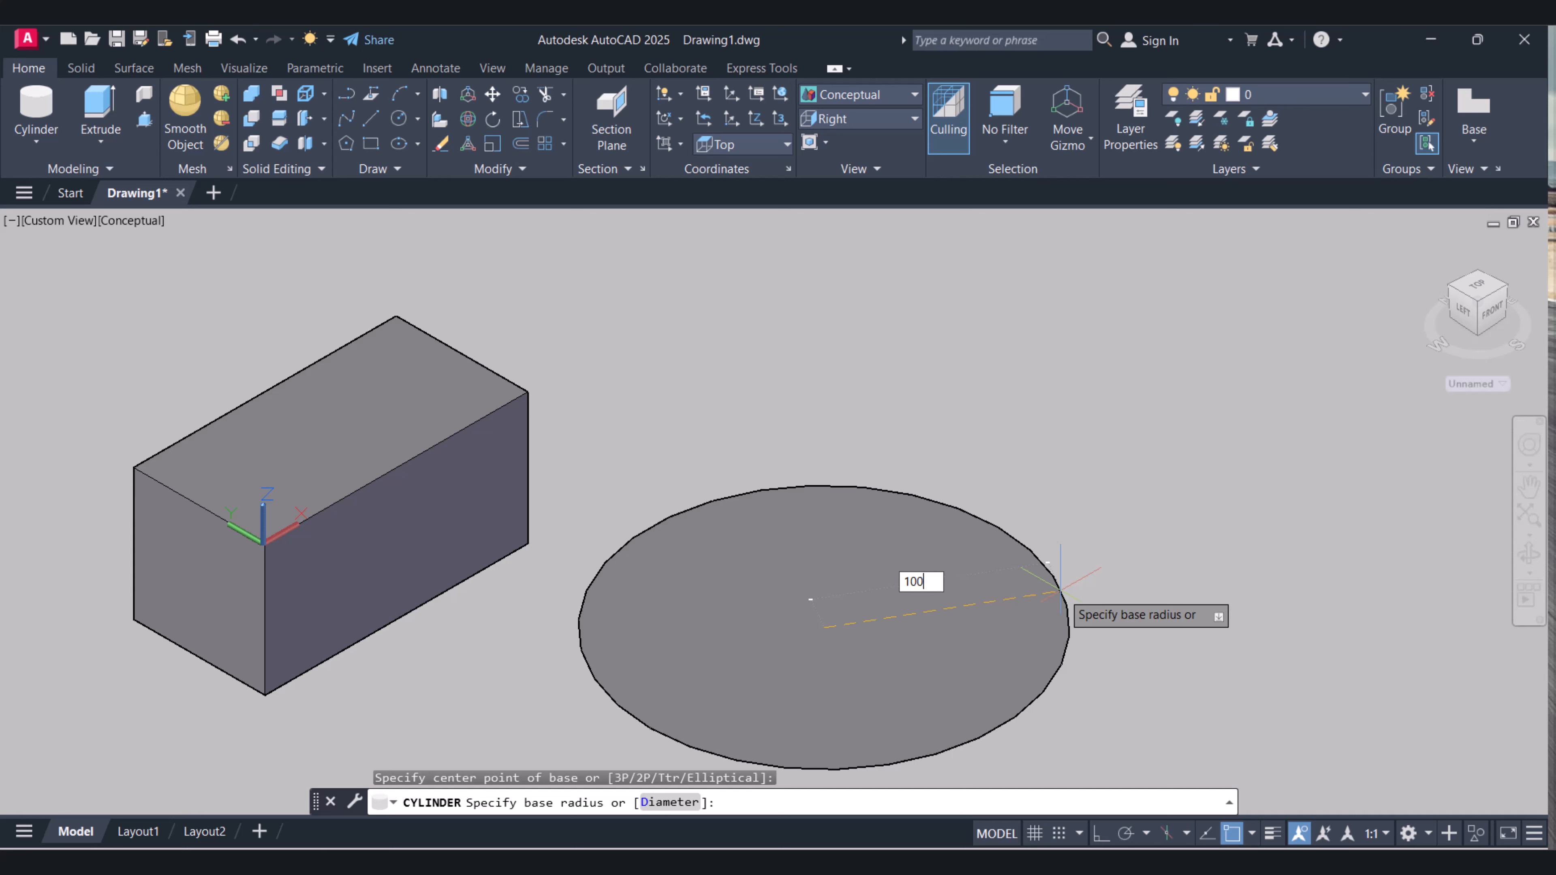
key("Return")
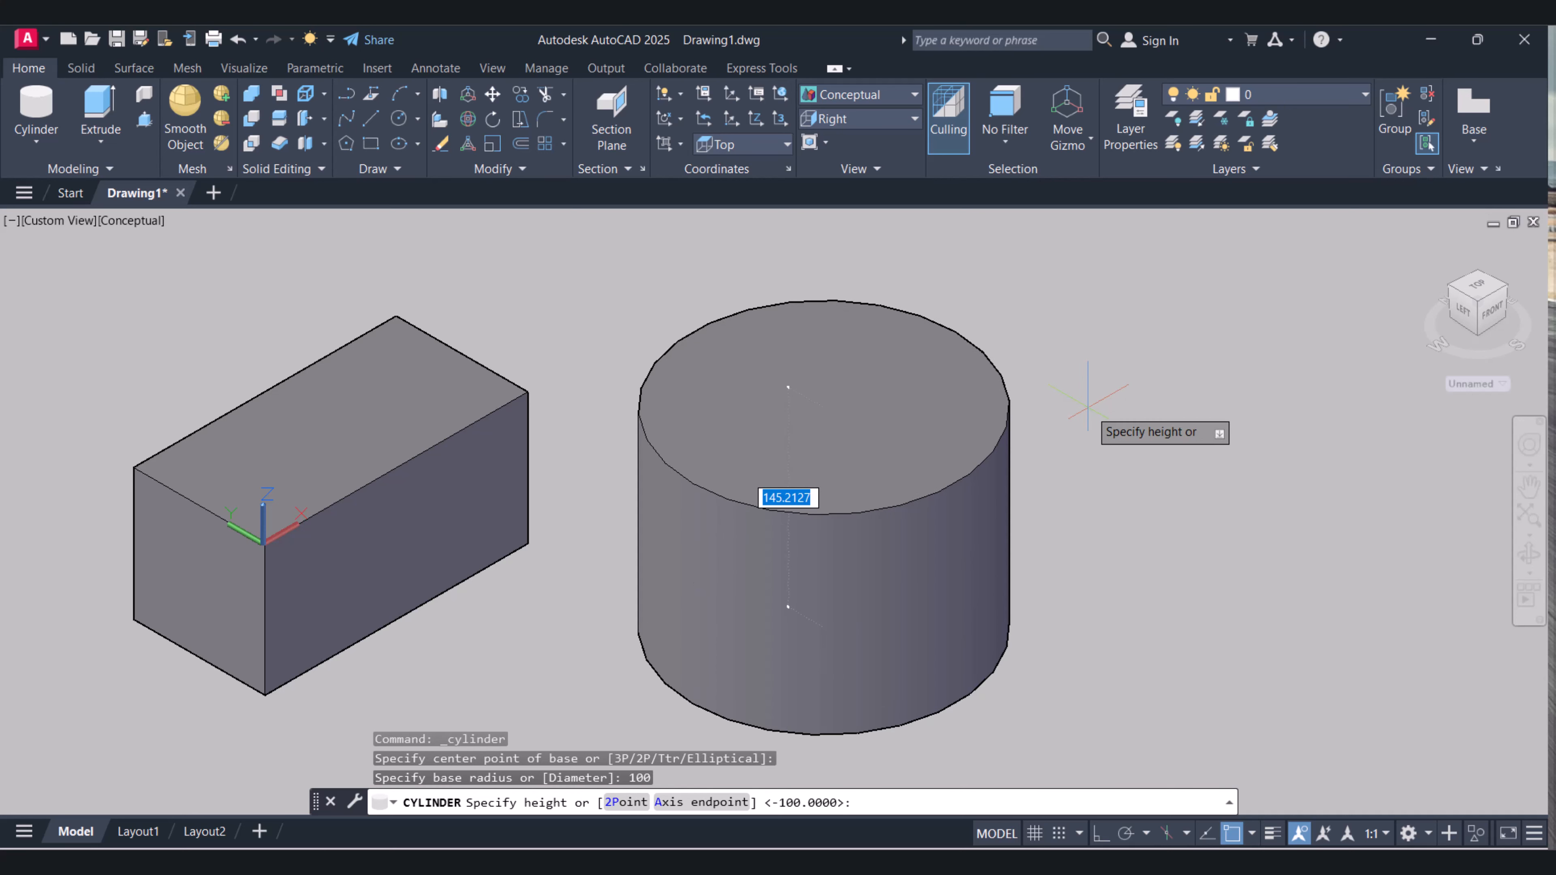
key("Return")
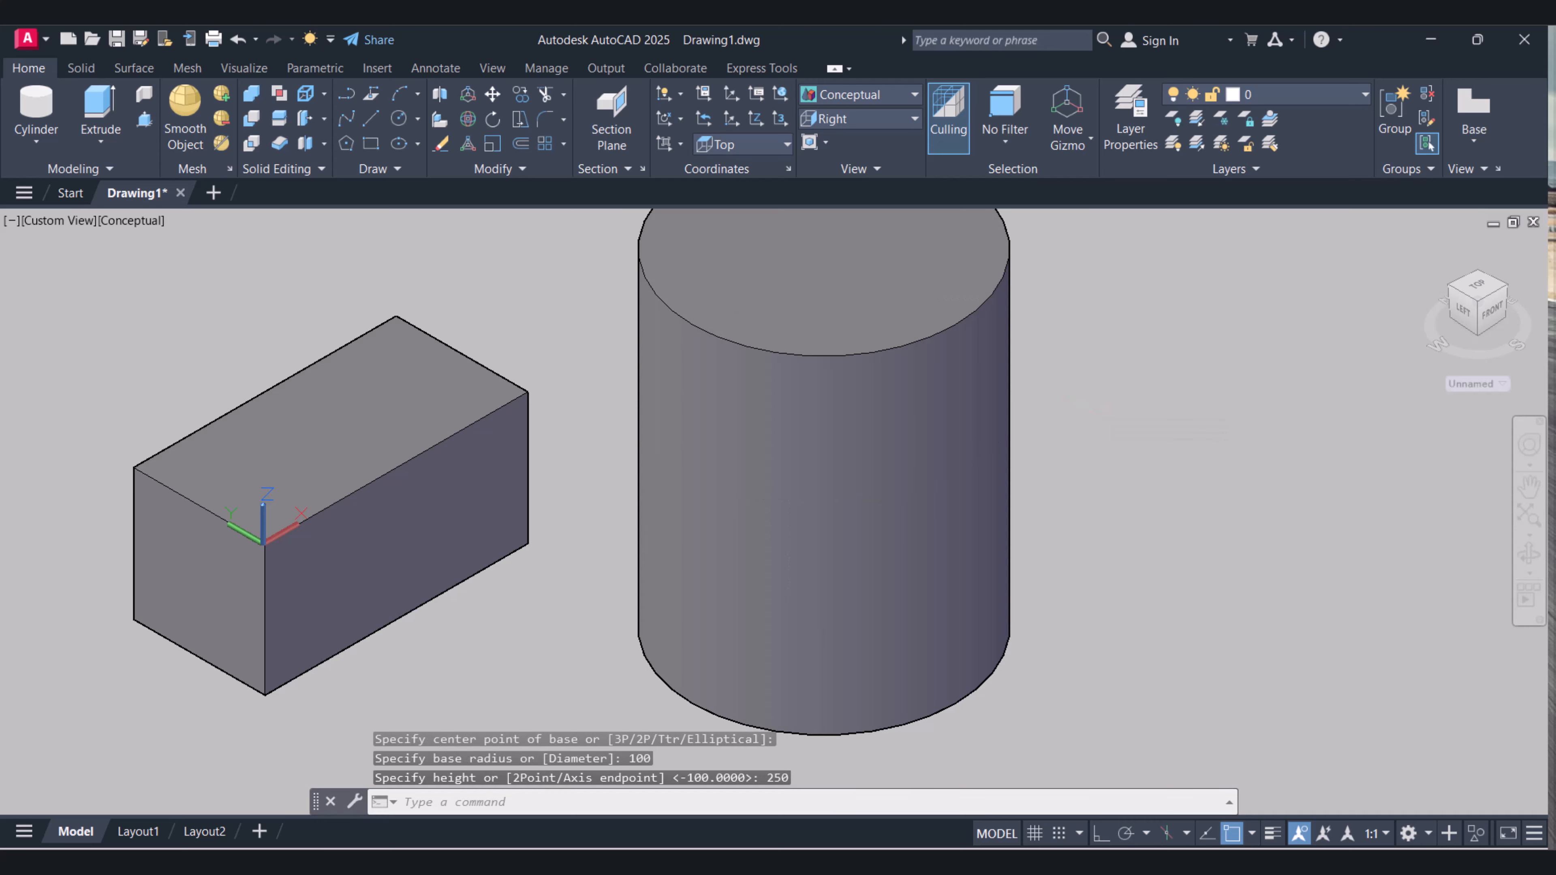
- Create a solid cone beside the cylinder, placing its base centre, base radius and height freehand with a base wider than the cylinder's
scroll(1088, 408, "down", 4)
middle_click_drag(1077, 421, 685, 564)
scroll(872, 529, "up", 3)
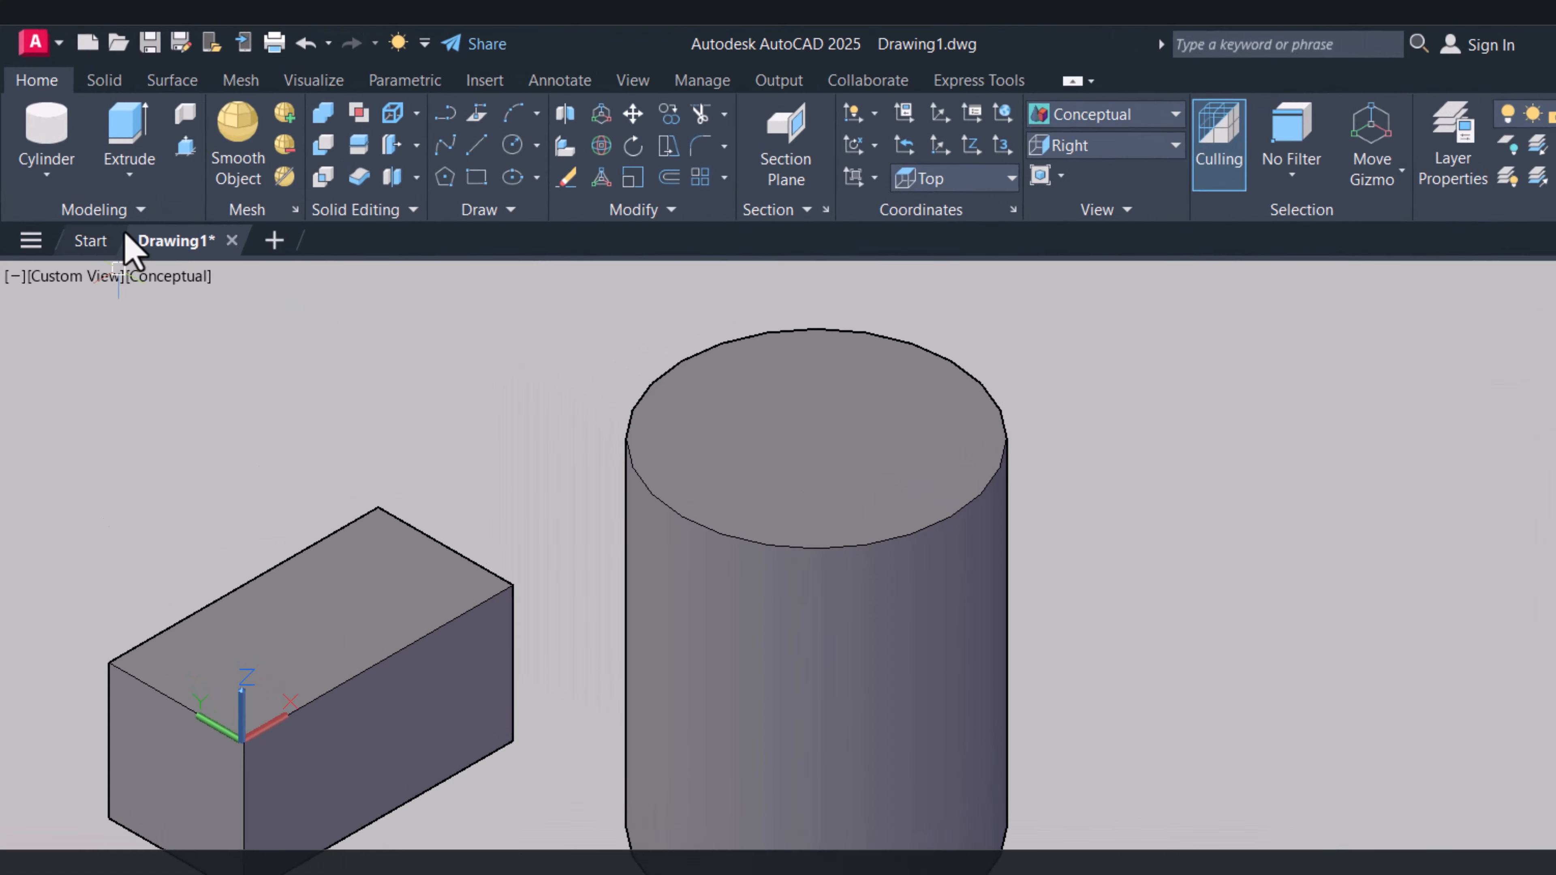
left_click(51, 191)
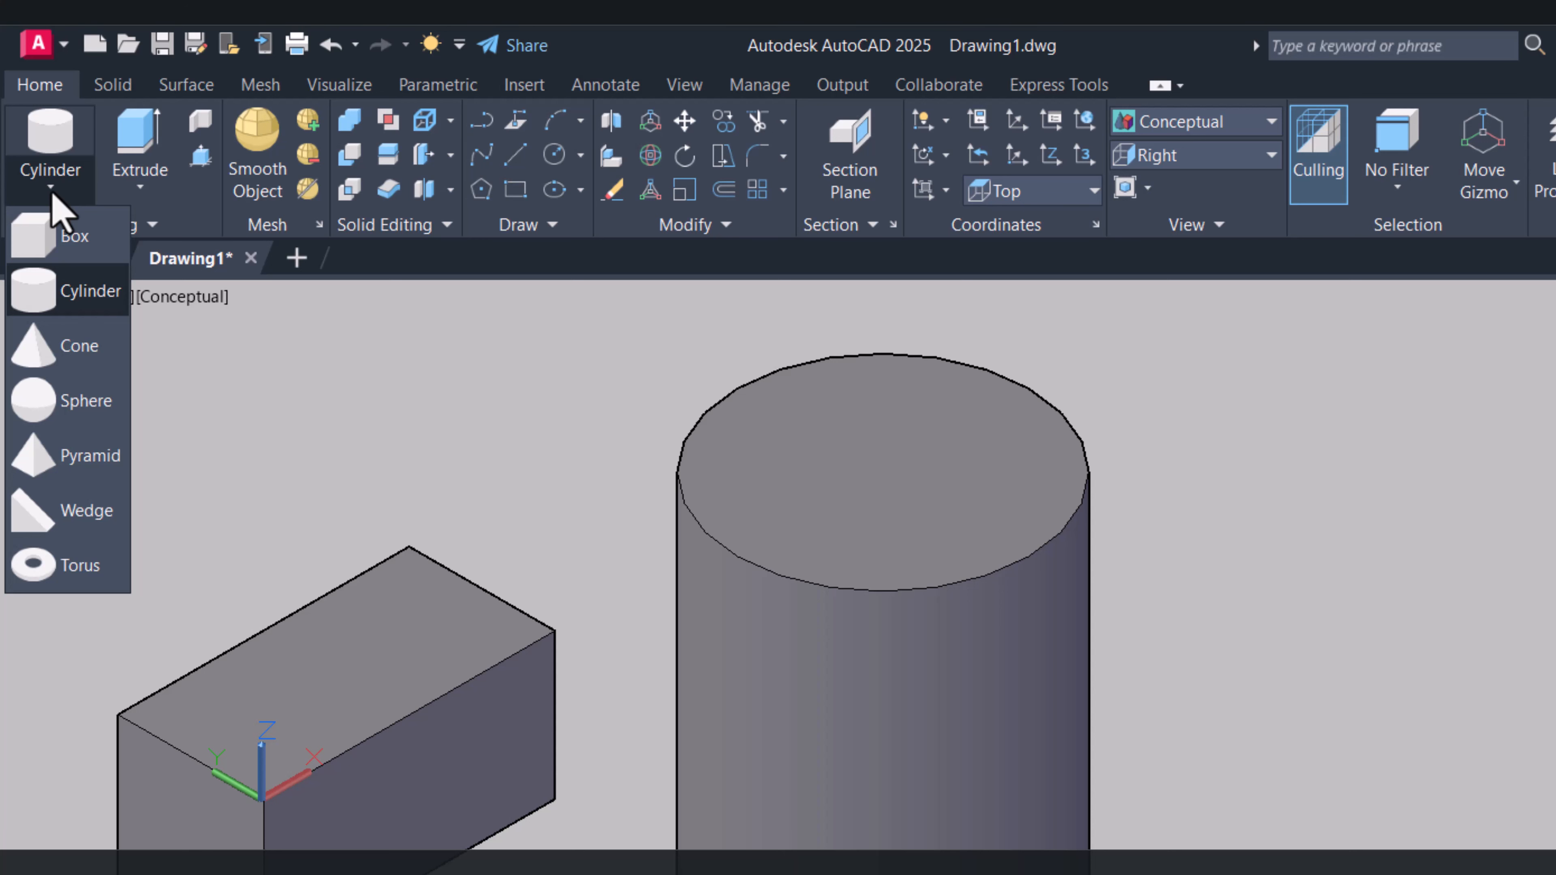
left_click(76, 348)
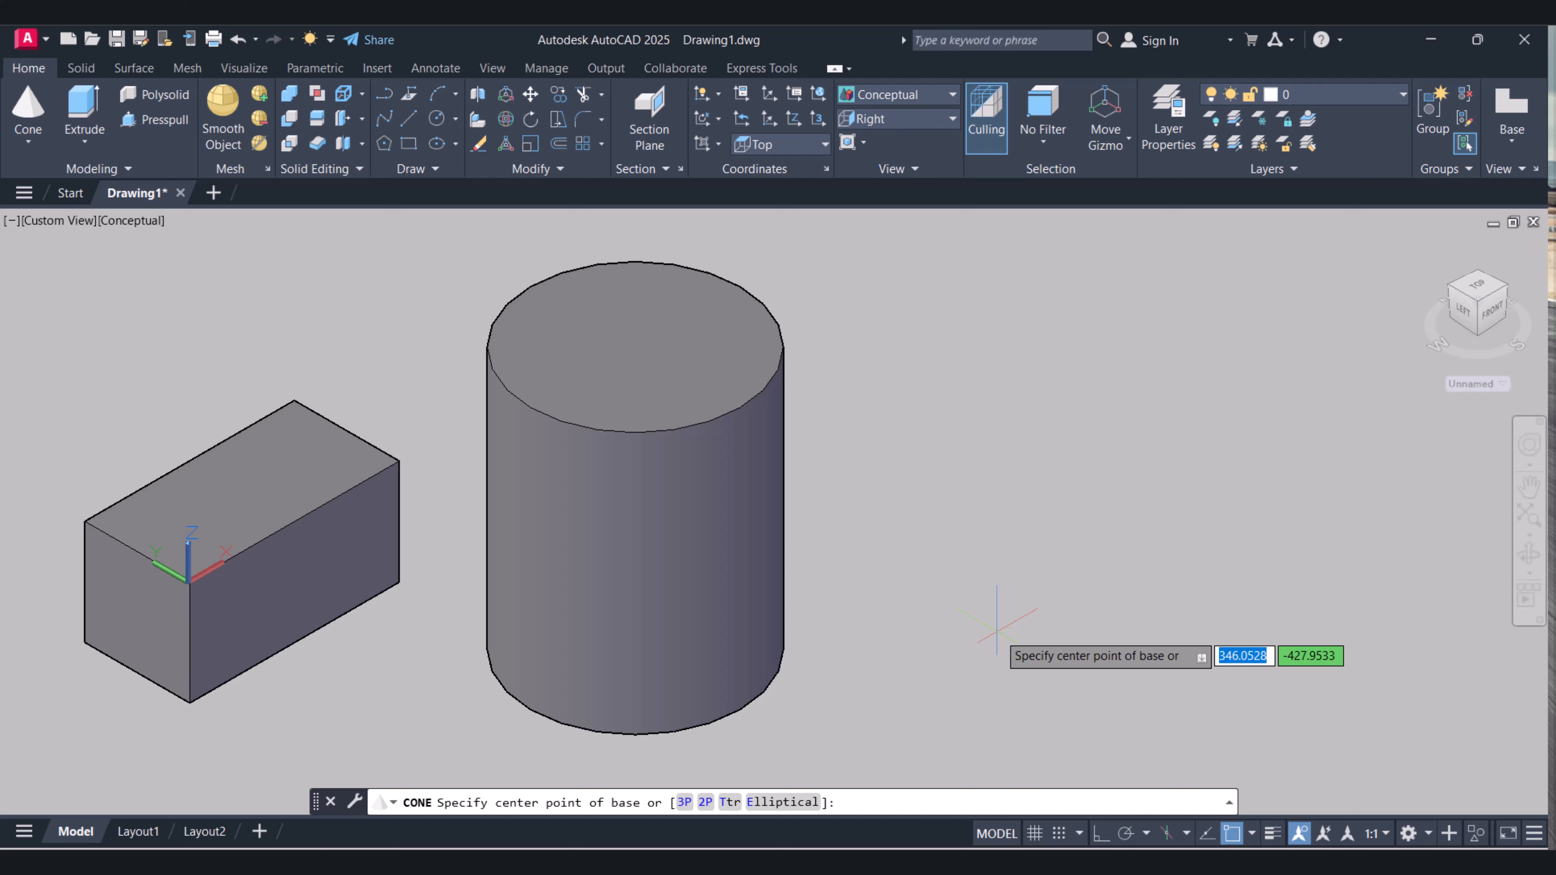
left_click(1014, 590)
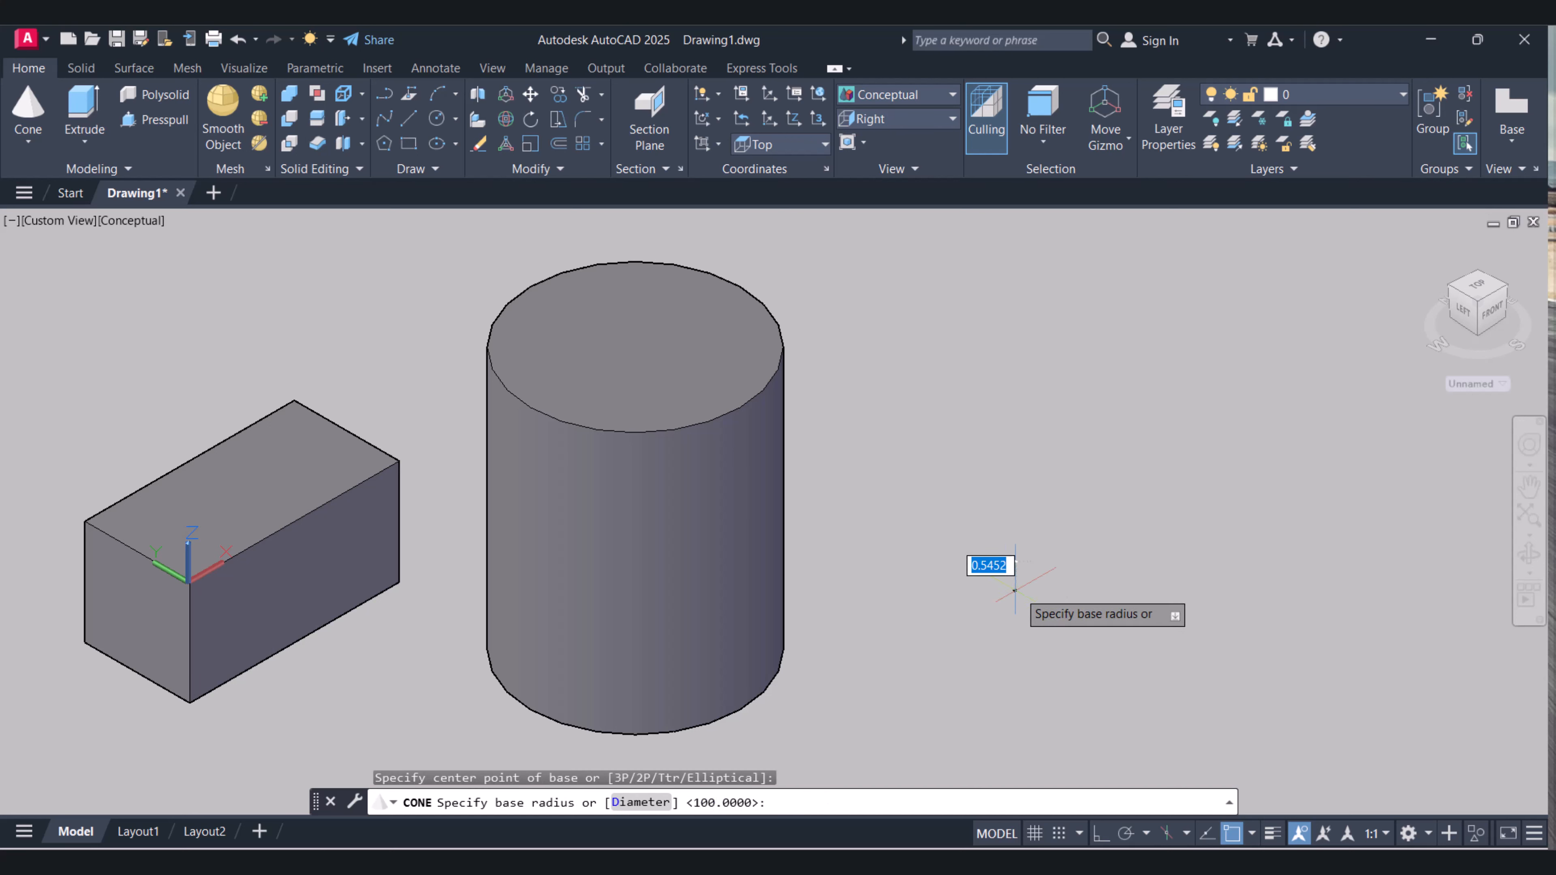
left_click(1099, 475)
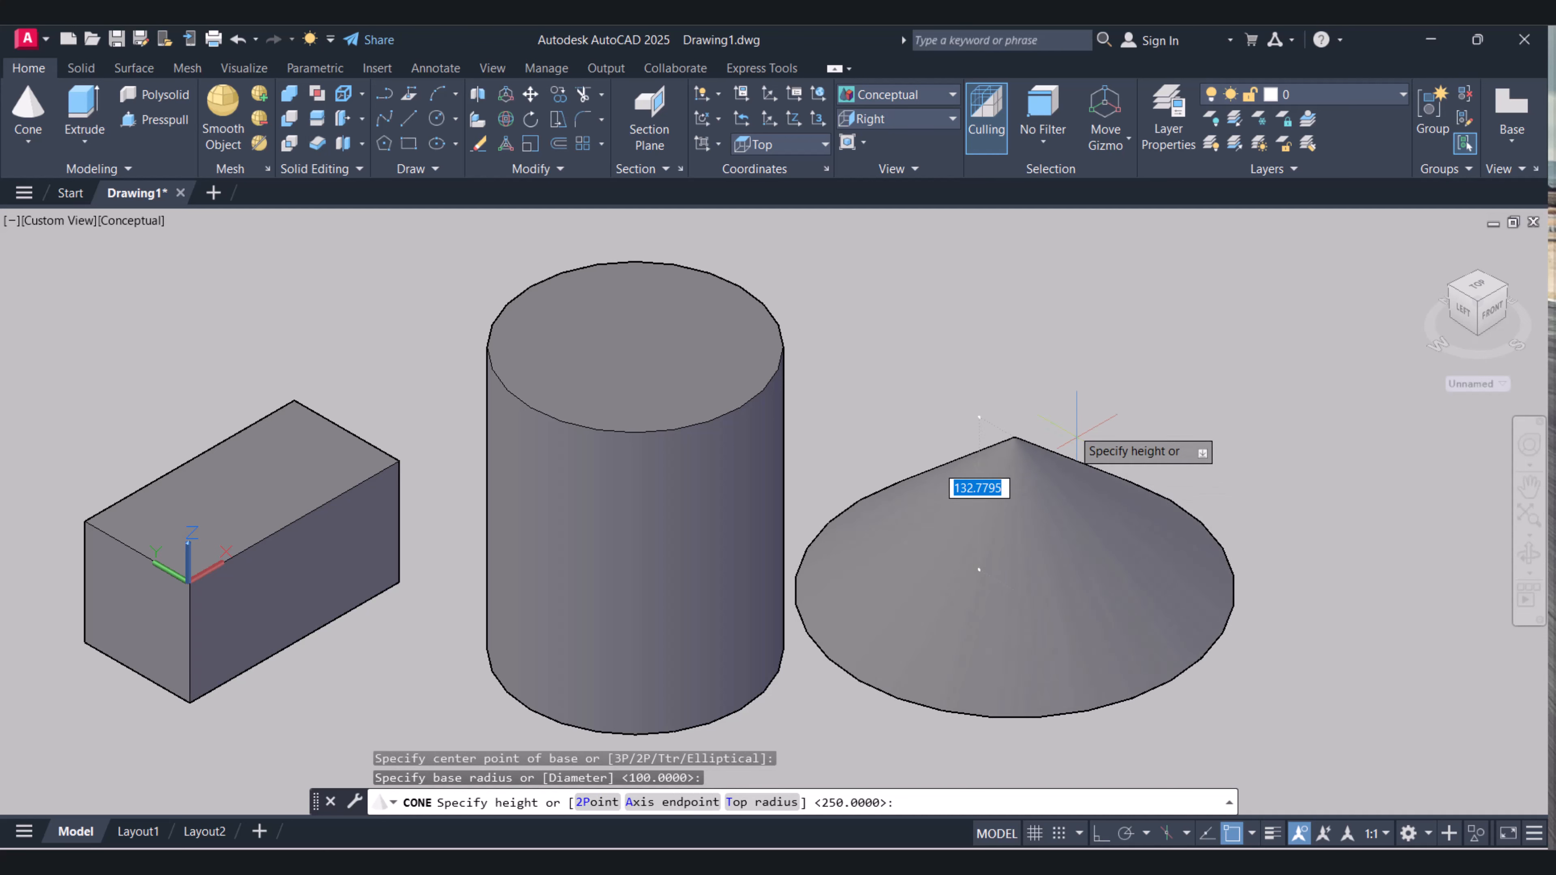
left_click(1012, 286)
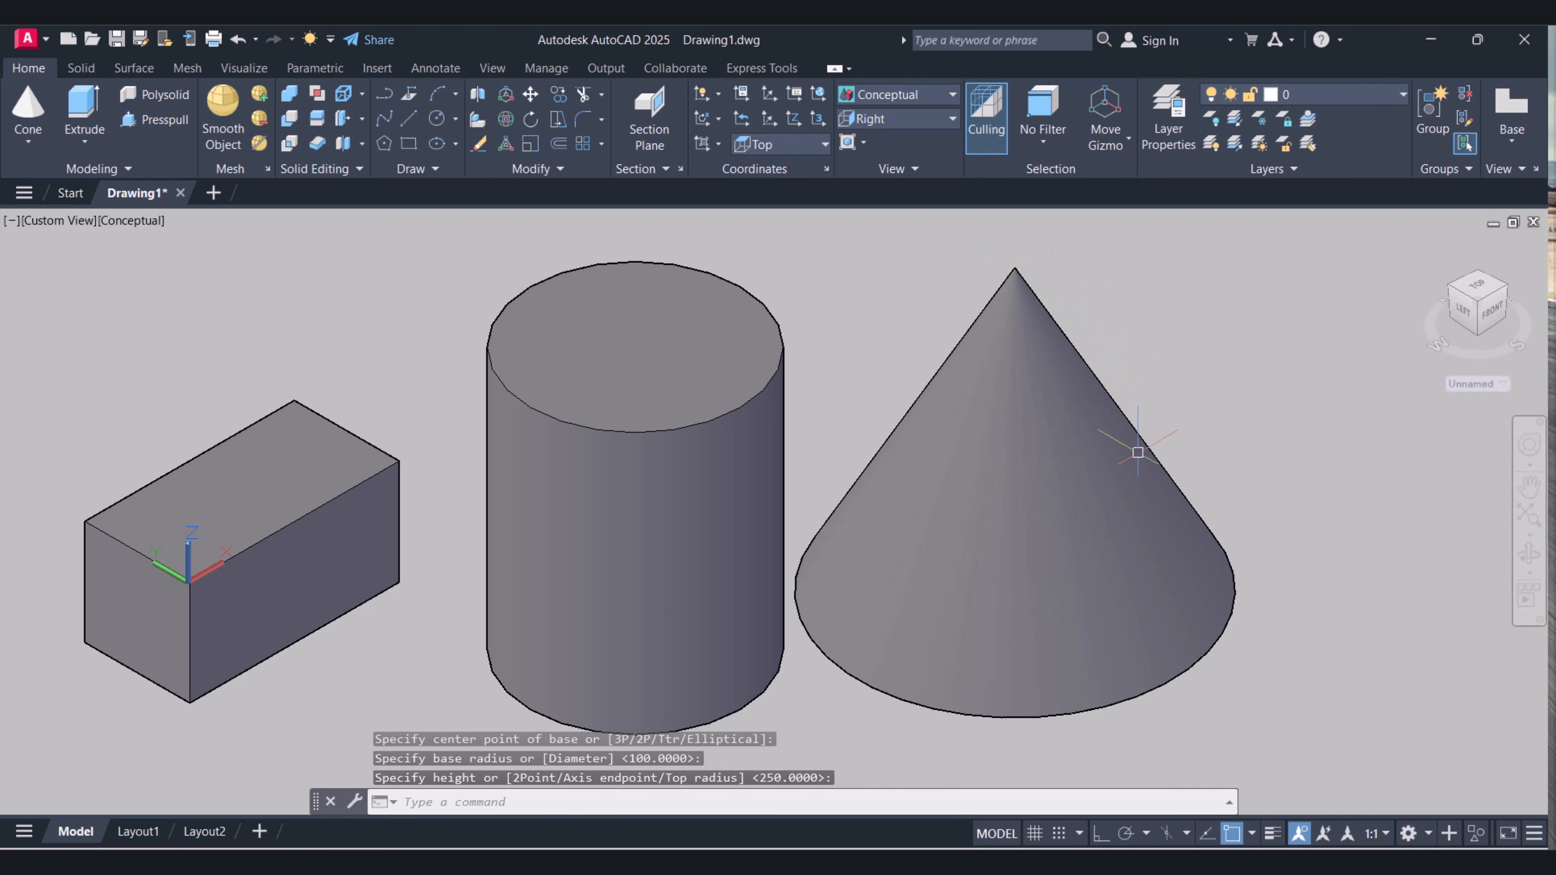
scroll(1138, 452, "down", 5)
scroll(1105, 521, "up", 4)
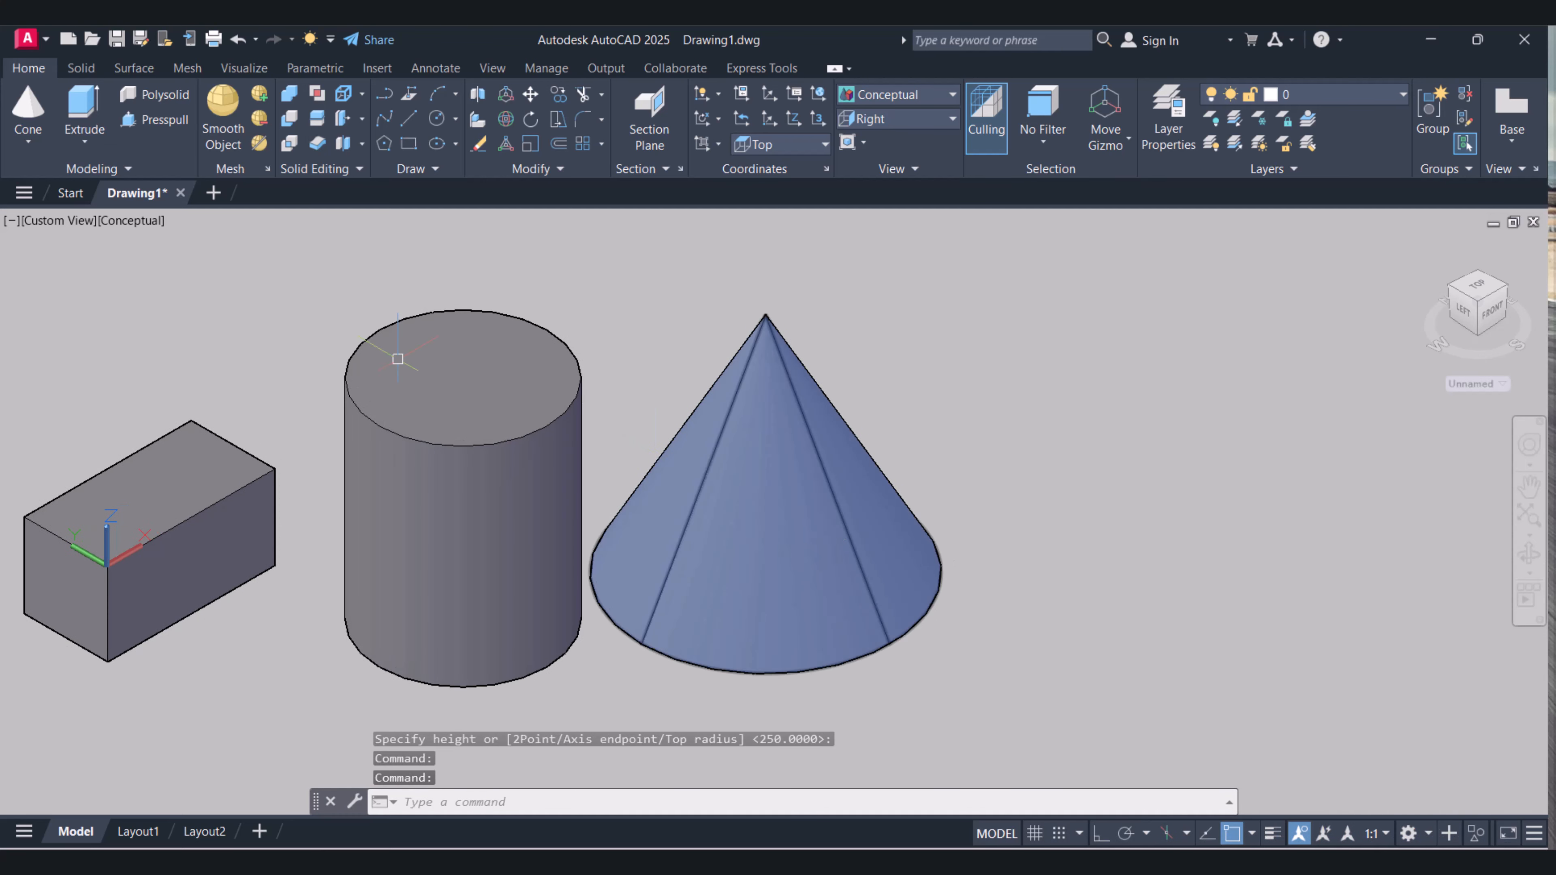
left_click(31, 144)
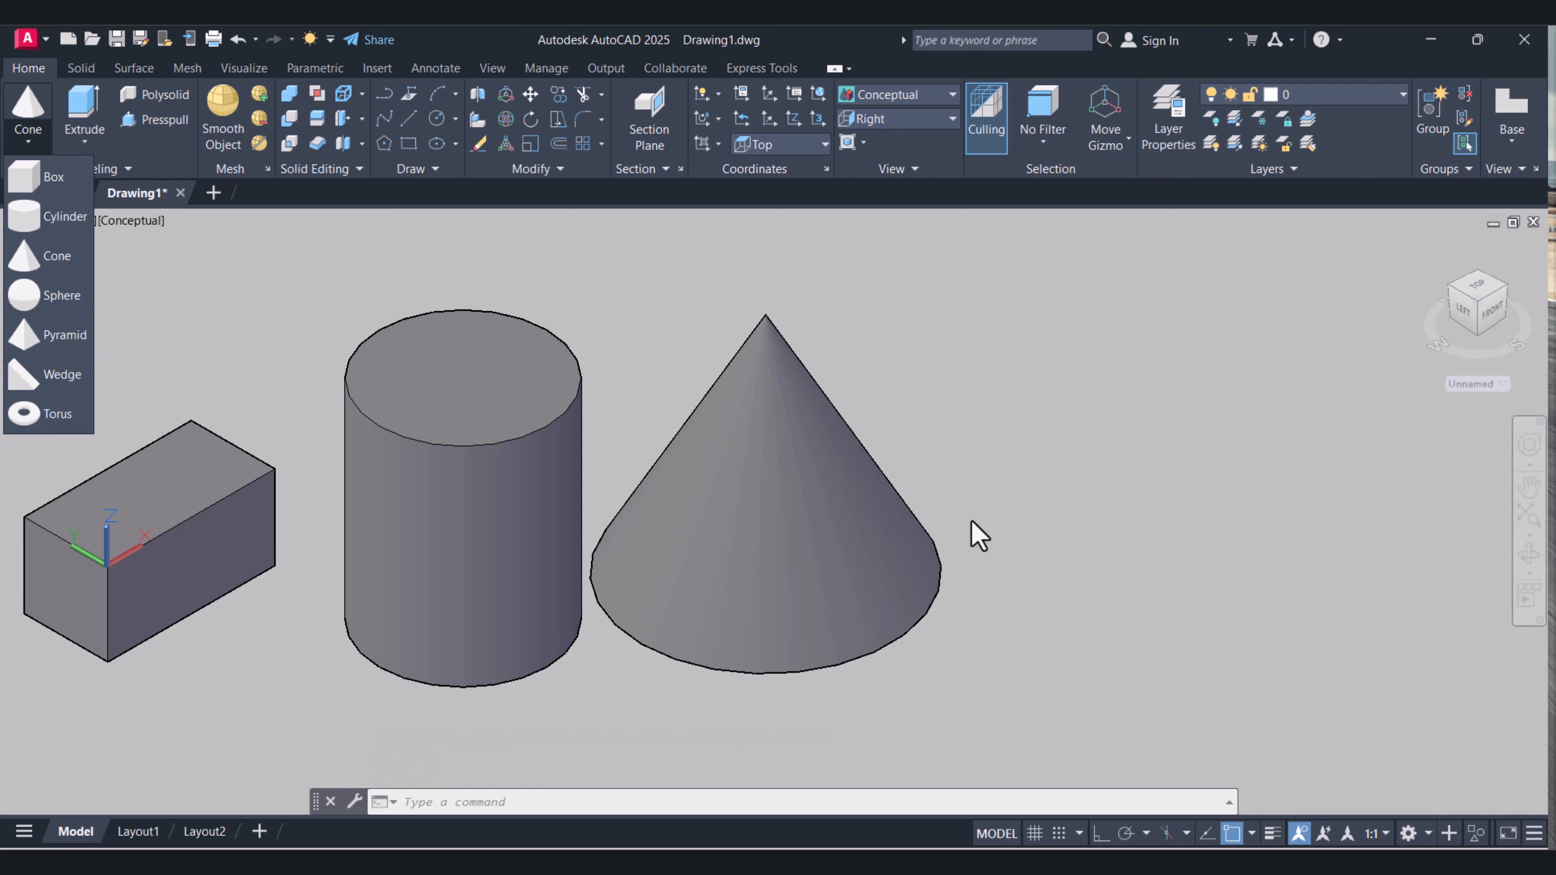
left_click(965, 506)
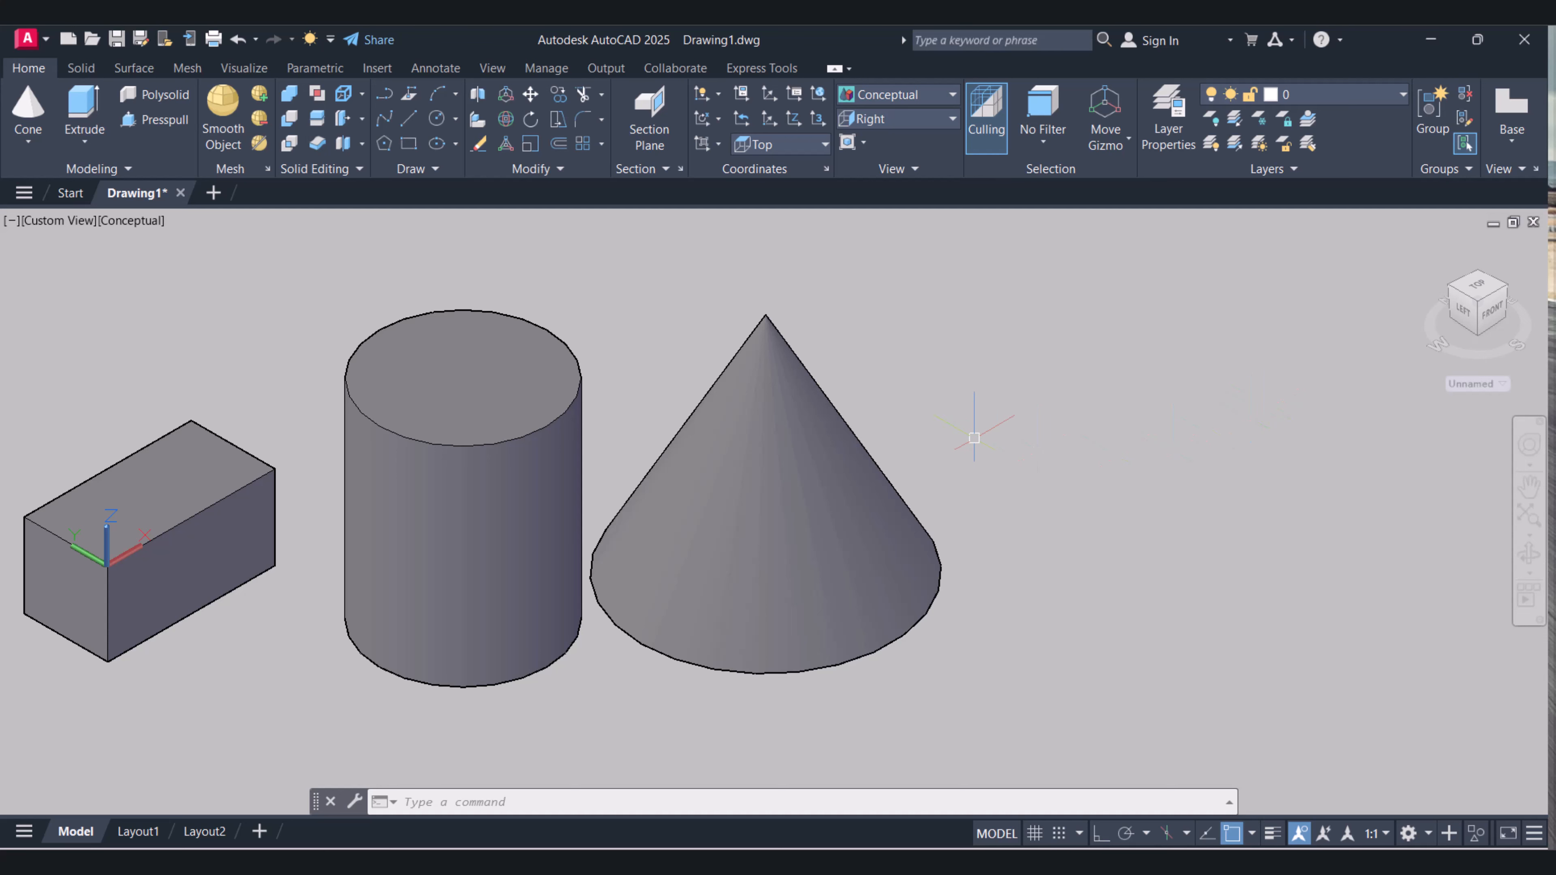
- Switch the visual style to 2D Wireframe and look at the solids from the top, with empty space beside them
scroll(826, 427, "down", 2)
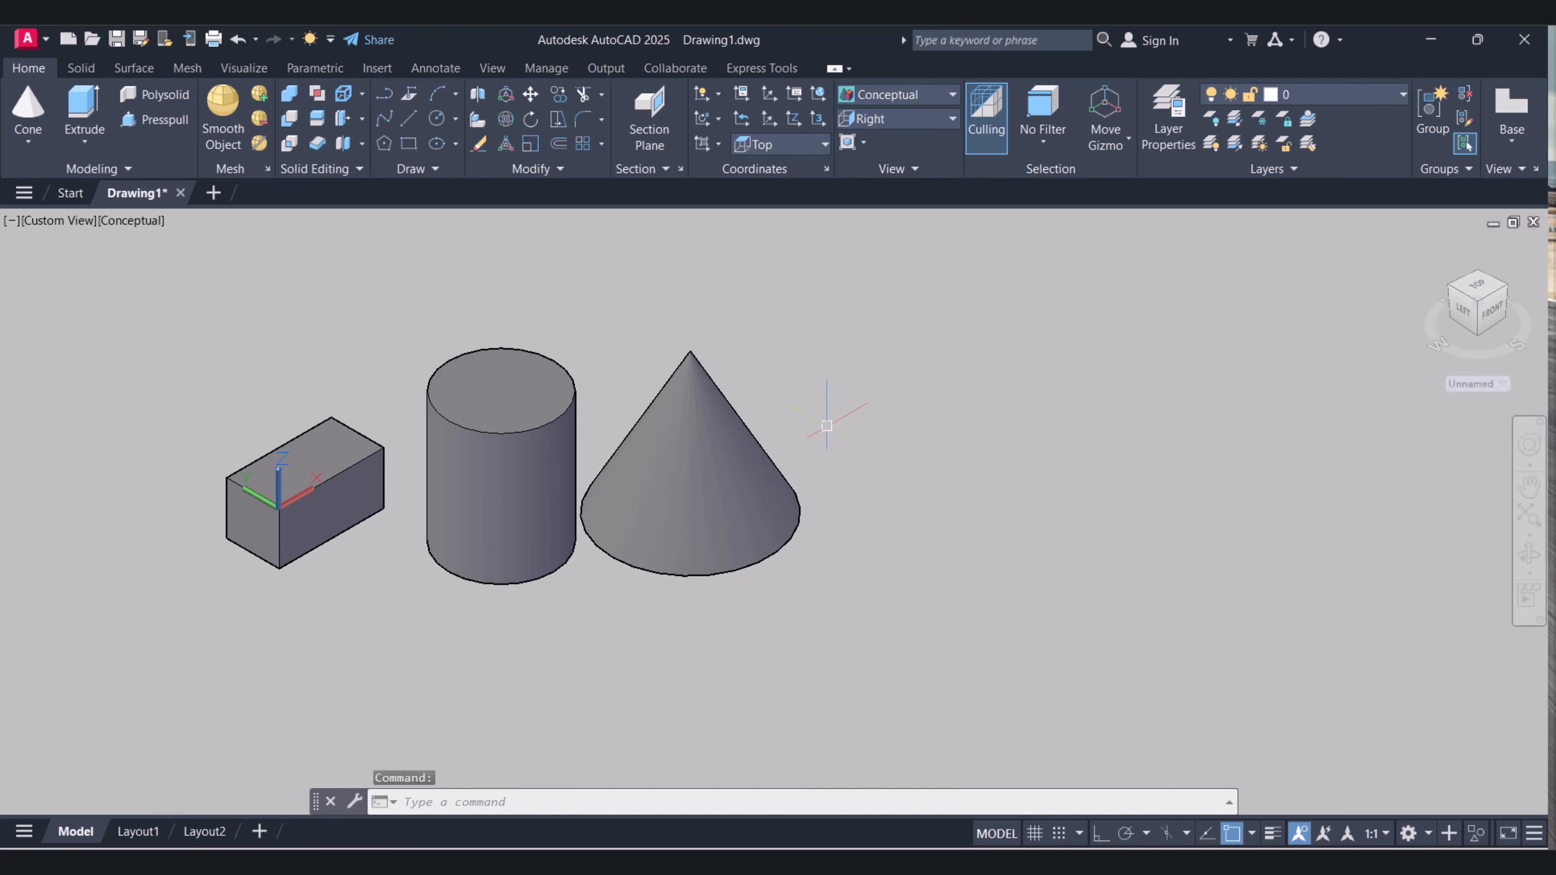
left_click(916, 100)
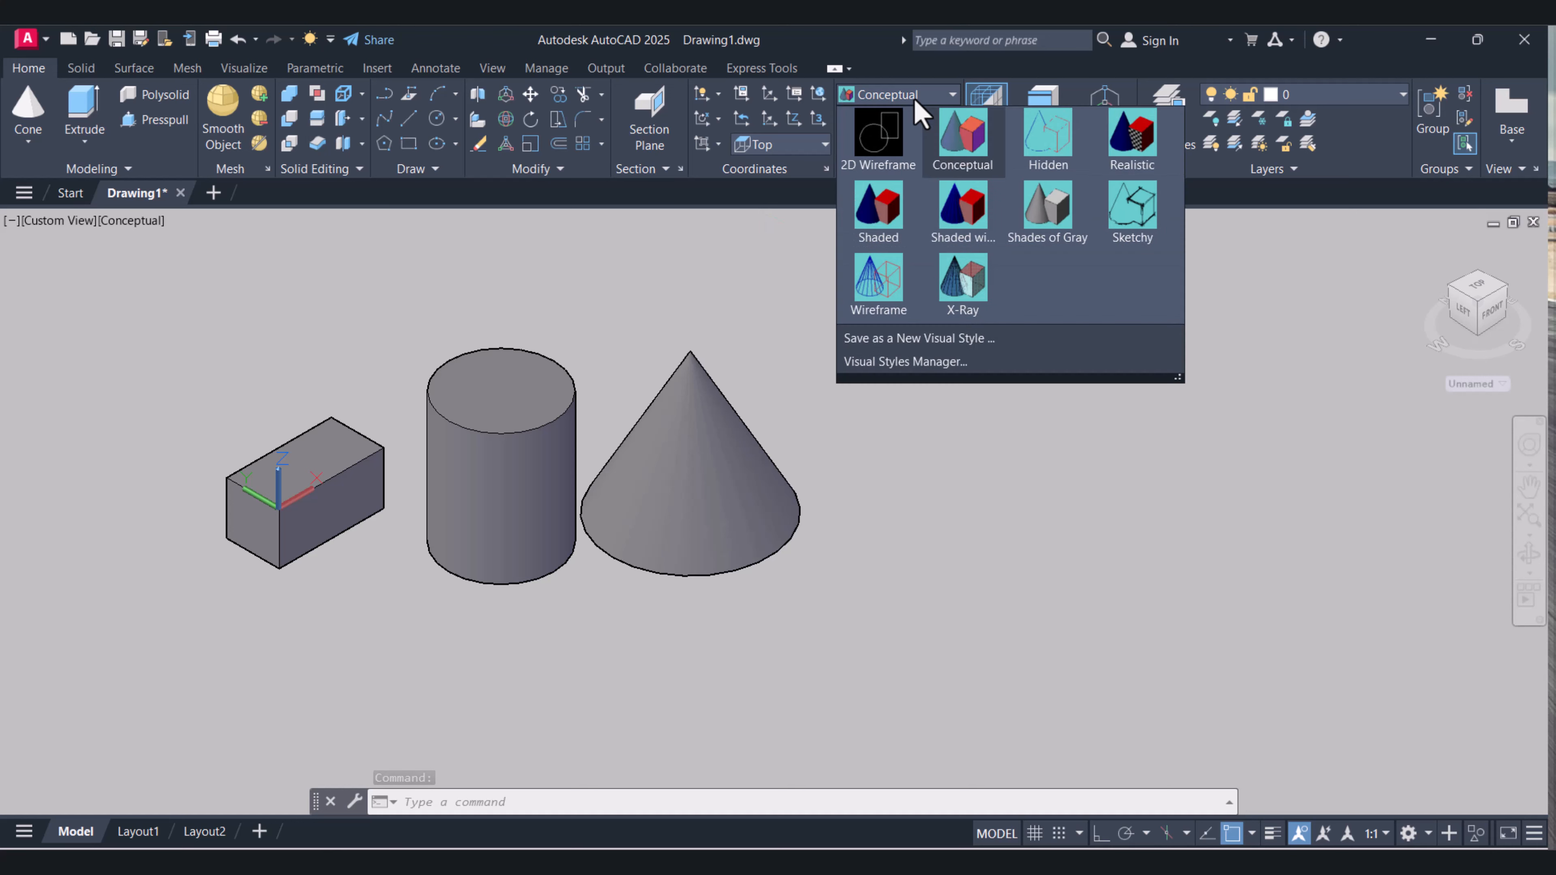
left_click(887, 148)
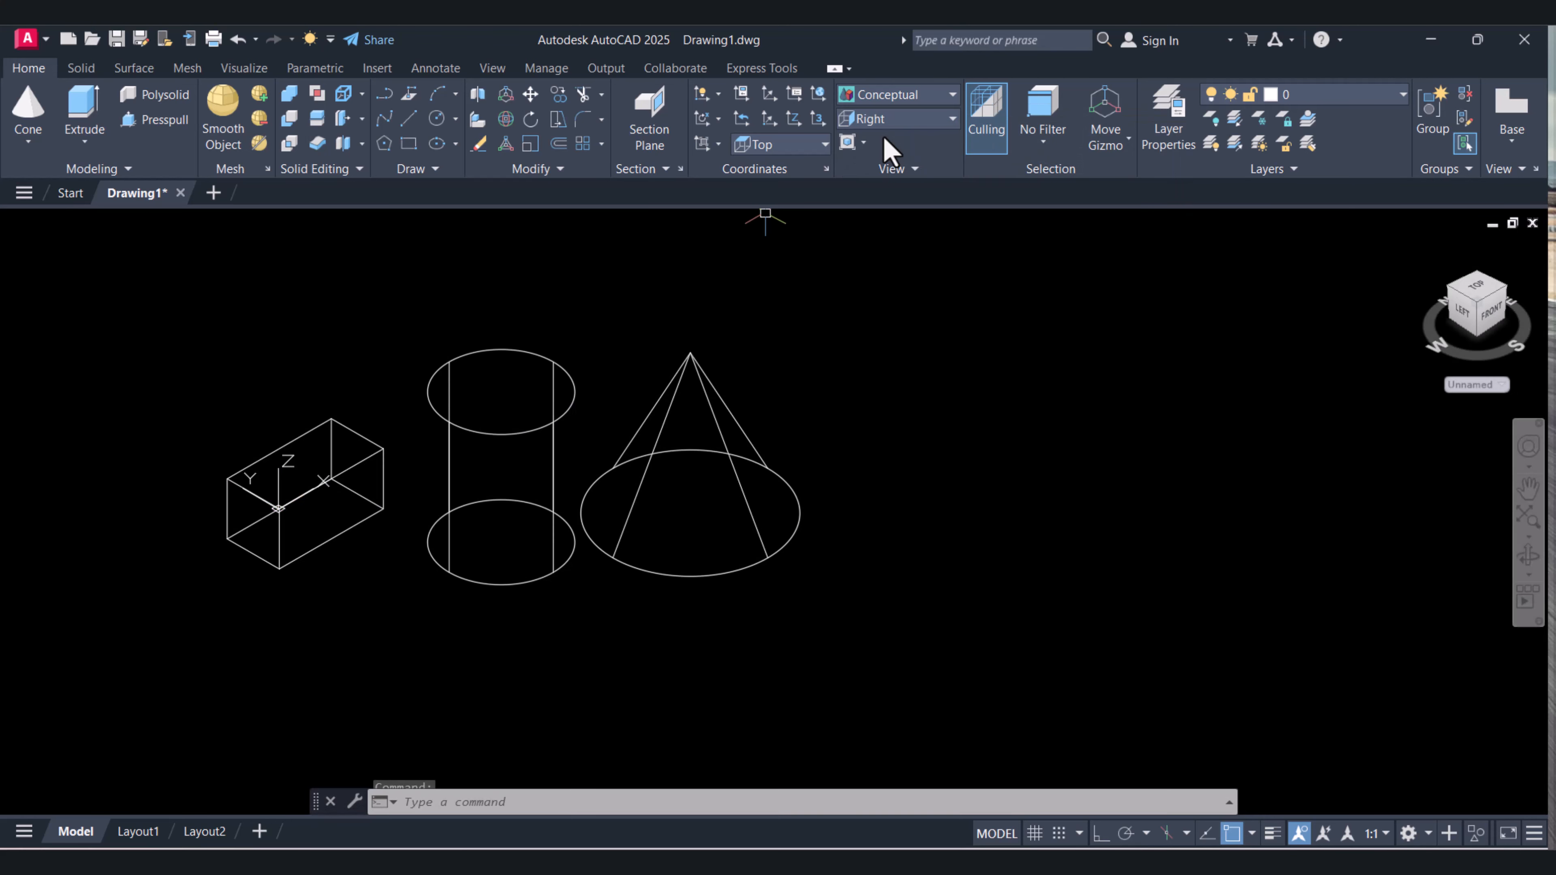
left_click(1476, 291)
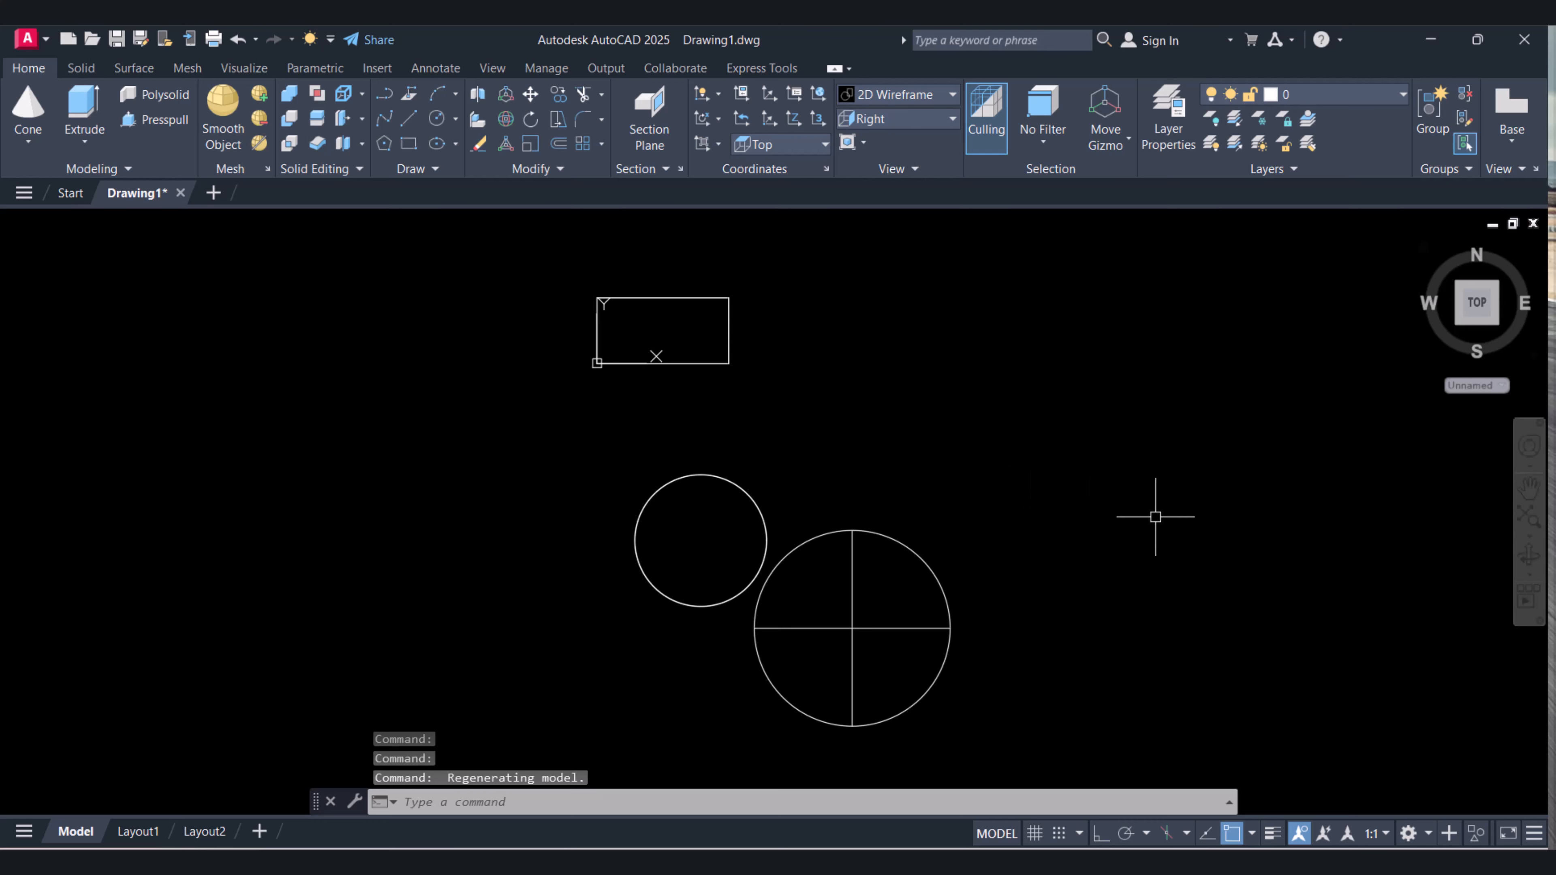
middle_click_drag(1155, 517, 786, 499)
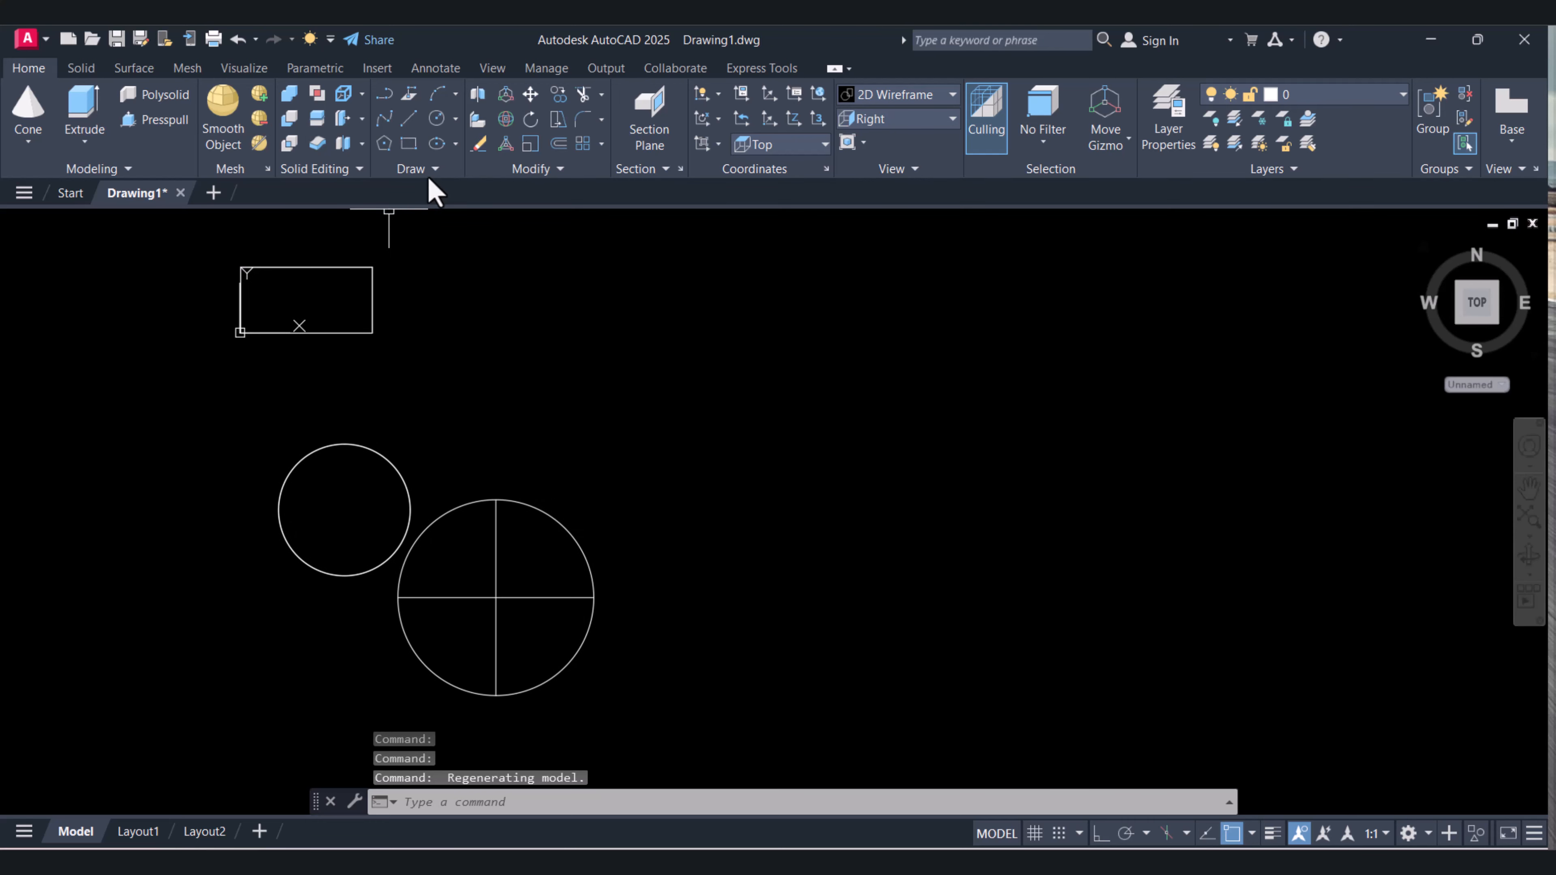
- Start a line outline in the empty area beside the cone, with Ortho on, drawing a long horizontal upper edge and a vertical right edge downward
left_click(409, 119)
left_click(797, 399)
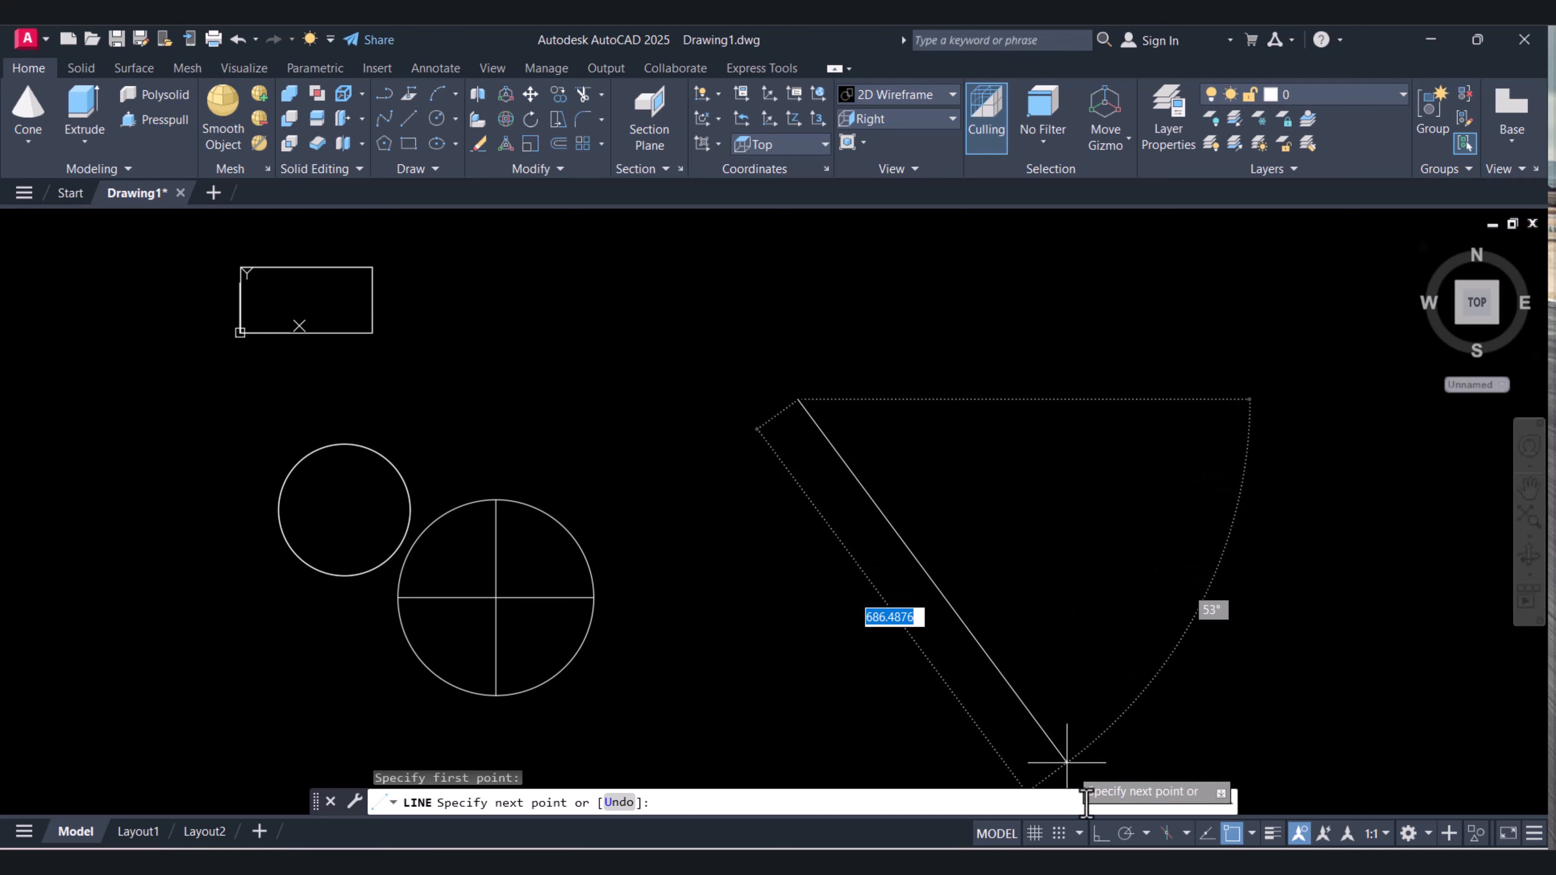
left_click(1101, 832)
middle_click_drag(1130, 368, 856, 332)
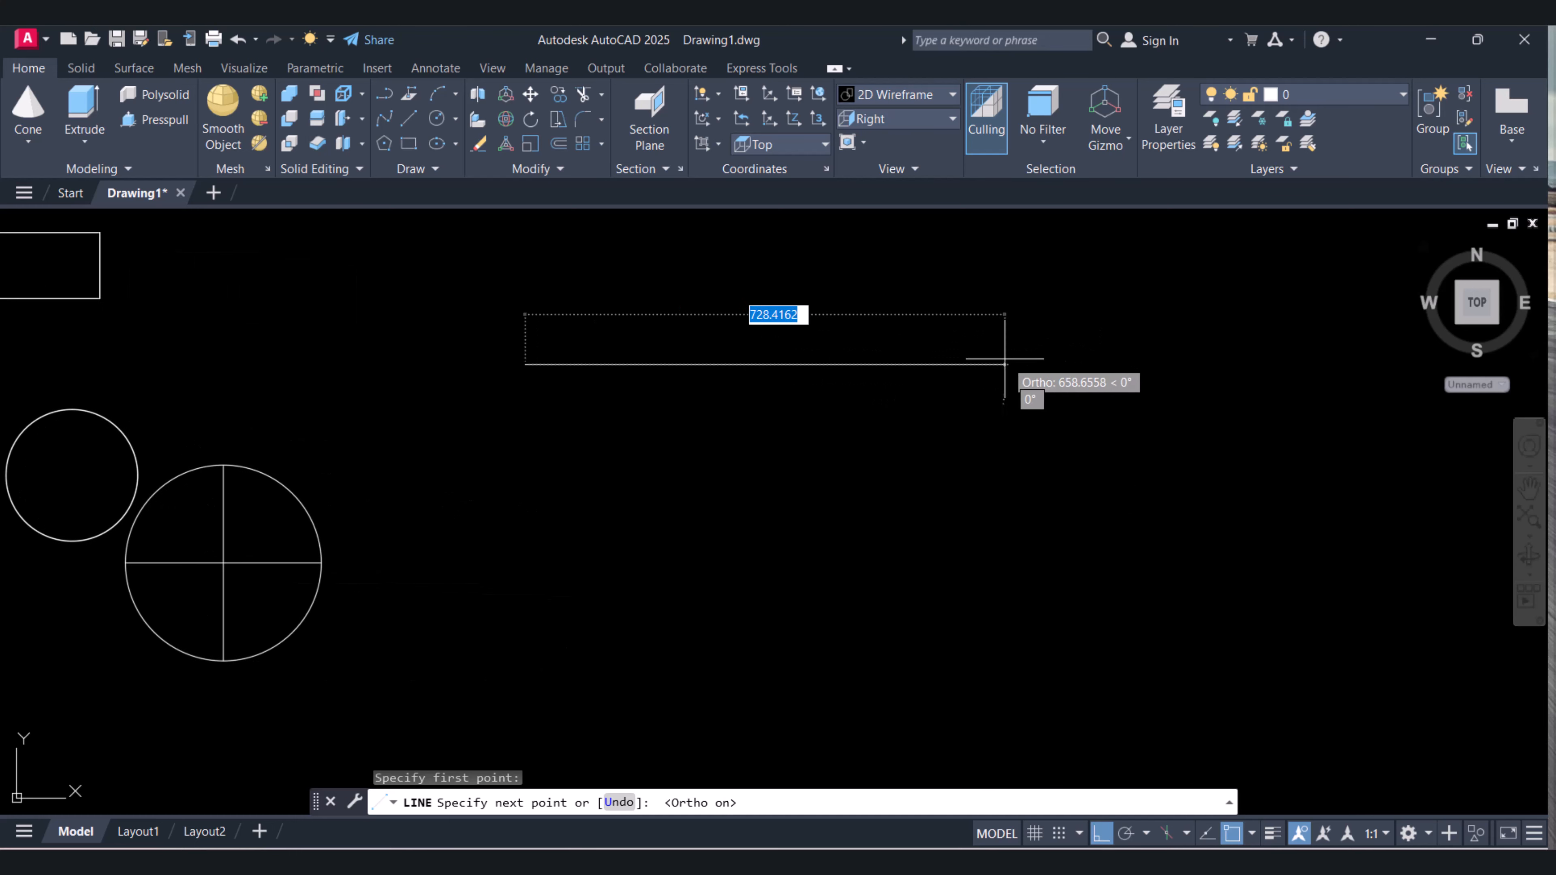
left_click(1087, 359)
middle_click_drag(1095, 596, 1096, 458)
left_click(1091, 470)
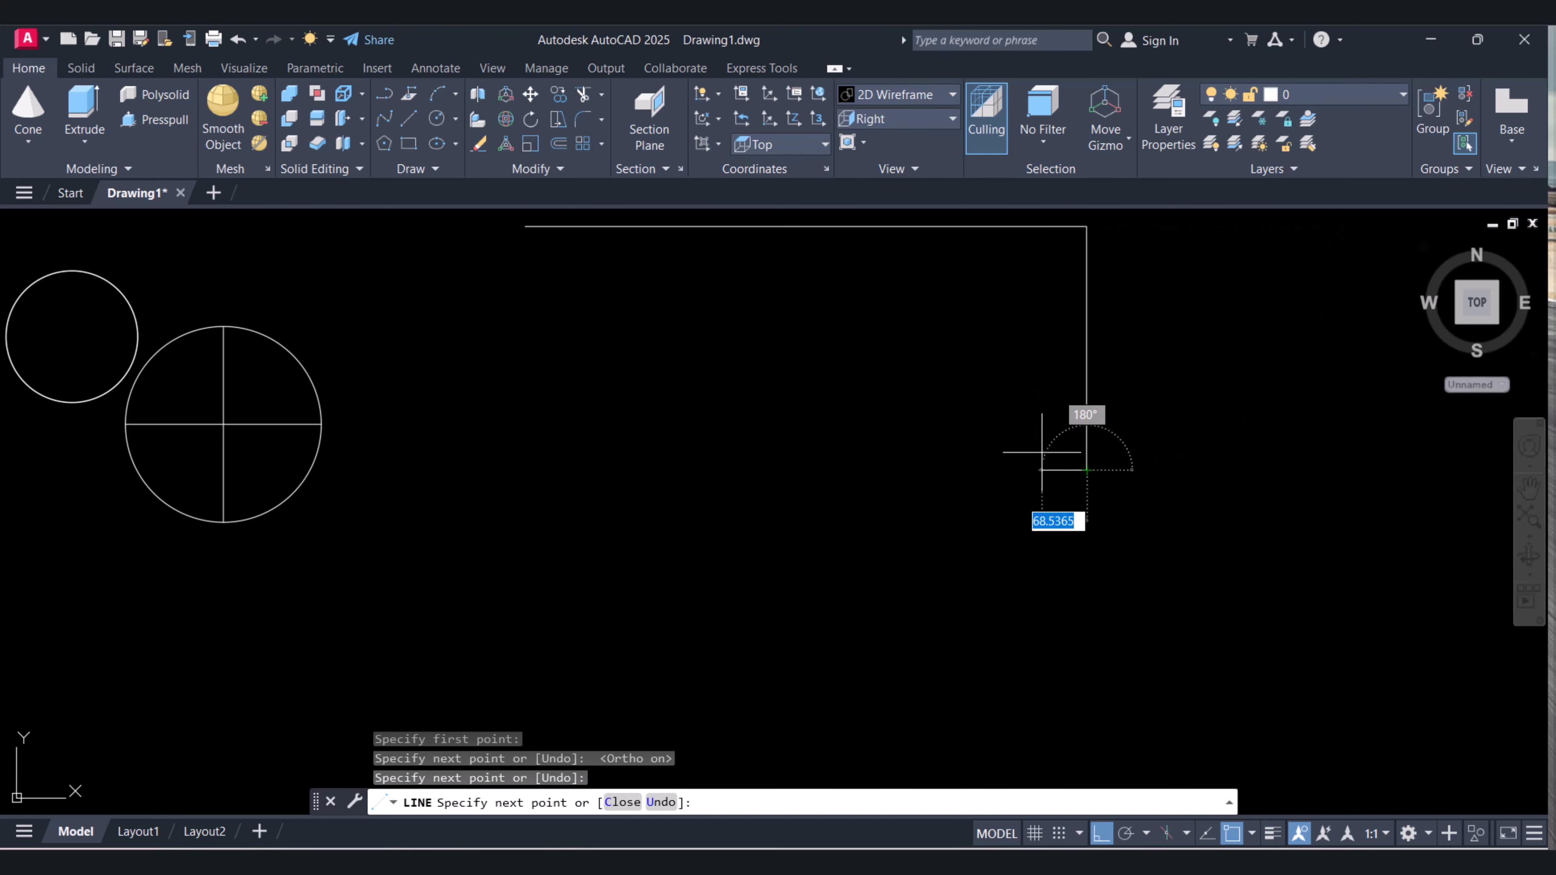
- Continue the outline inward with orthogonal lines left, up, right, up and left, forming the stepped inner recess freehand
left_click(911, 453)
left_click(913, 350)
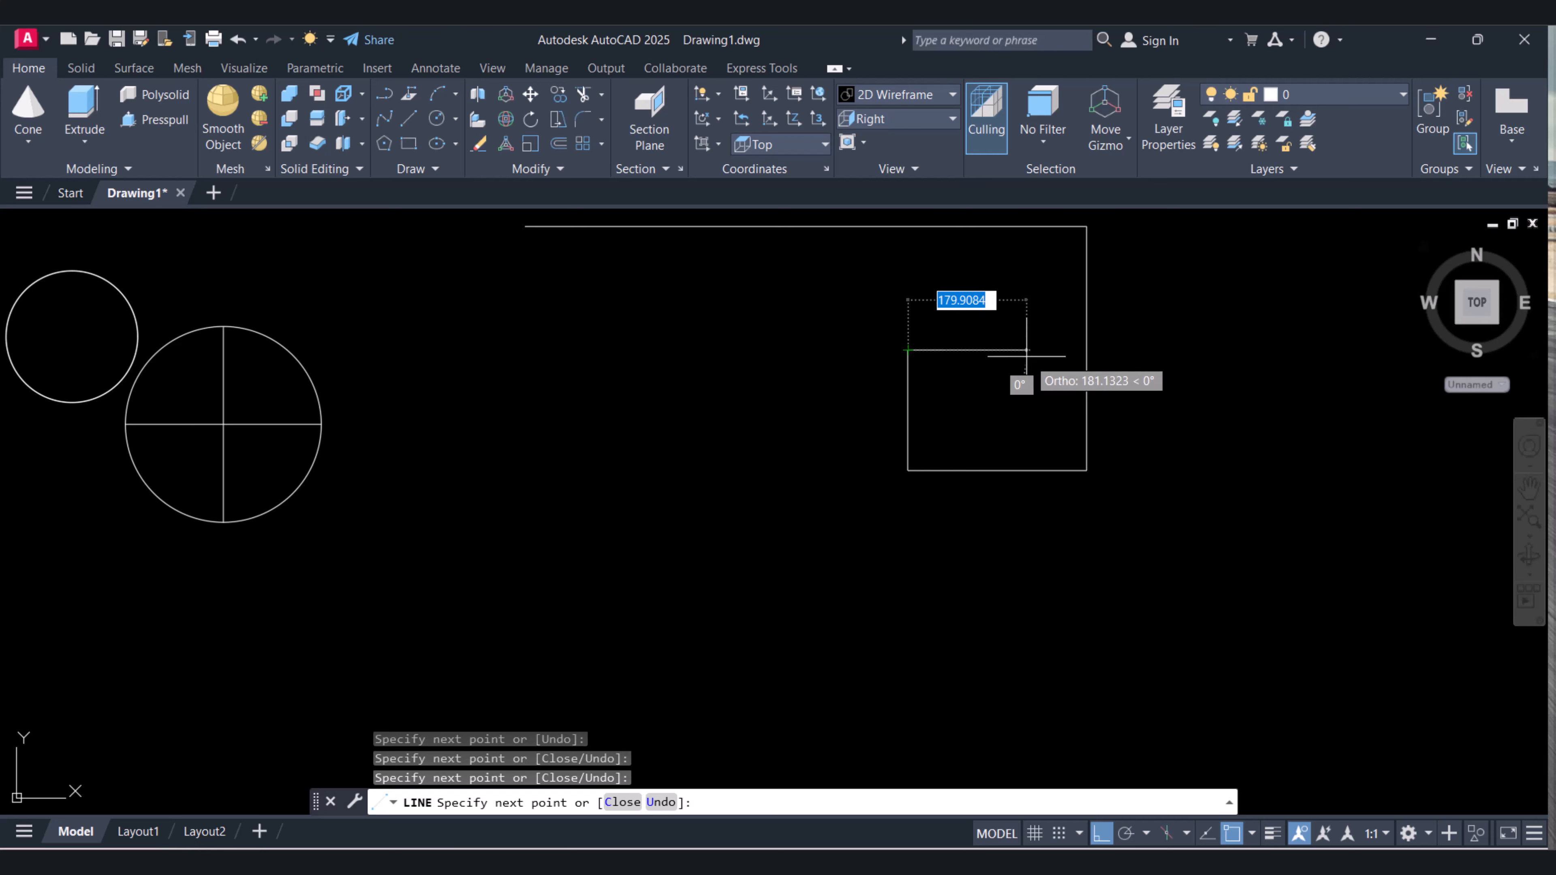
left_click(1026, 362)
left_click(1008, 284)
left_click(690, 284)
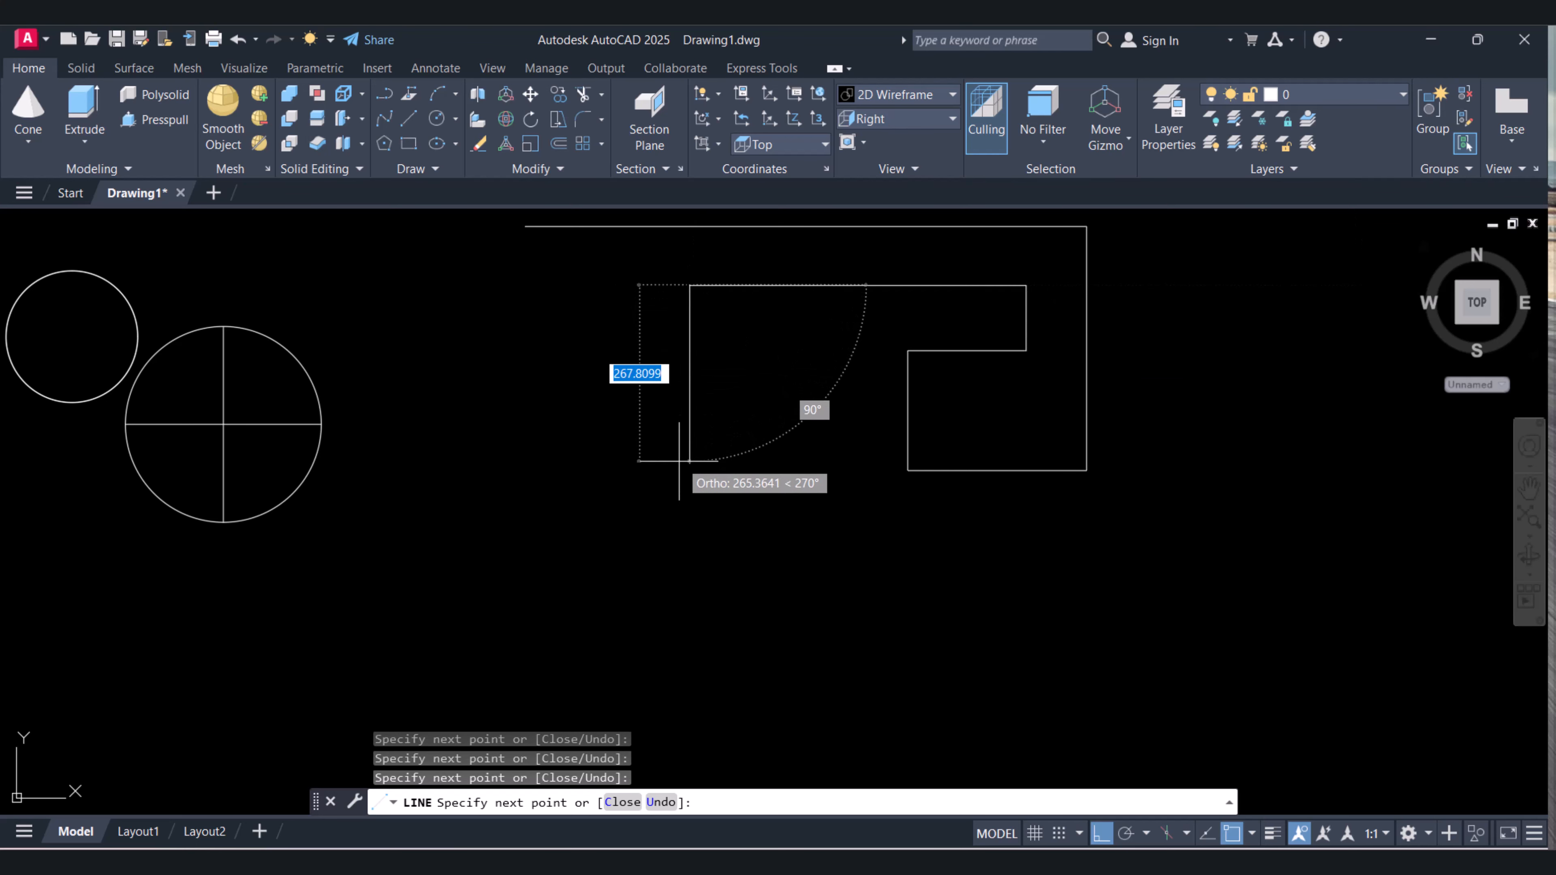
- Complete the outline's left leg with lines down, left and up, closing it with a short slanted line to the starting point
left_click(690, 463)
left_click(473, 462)
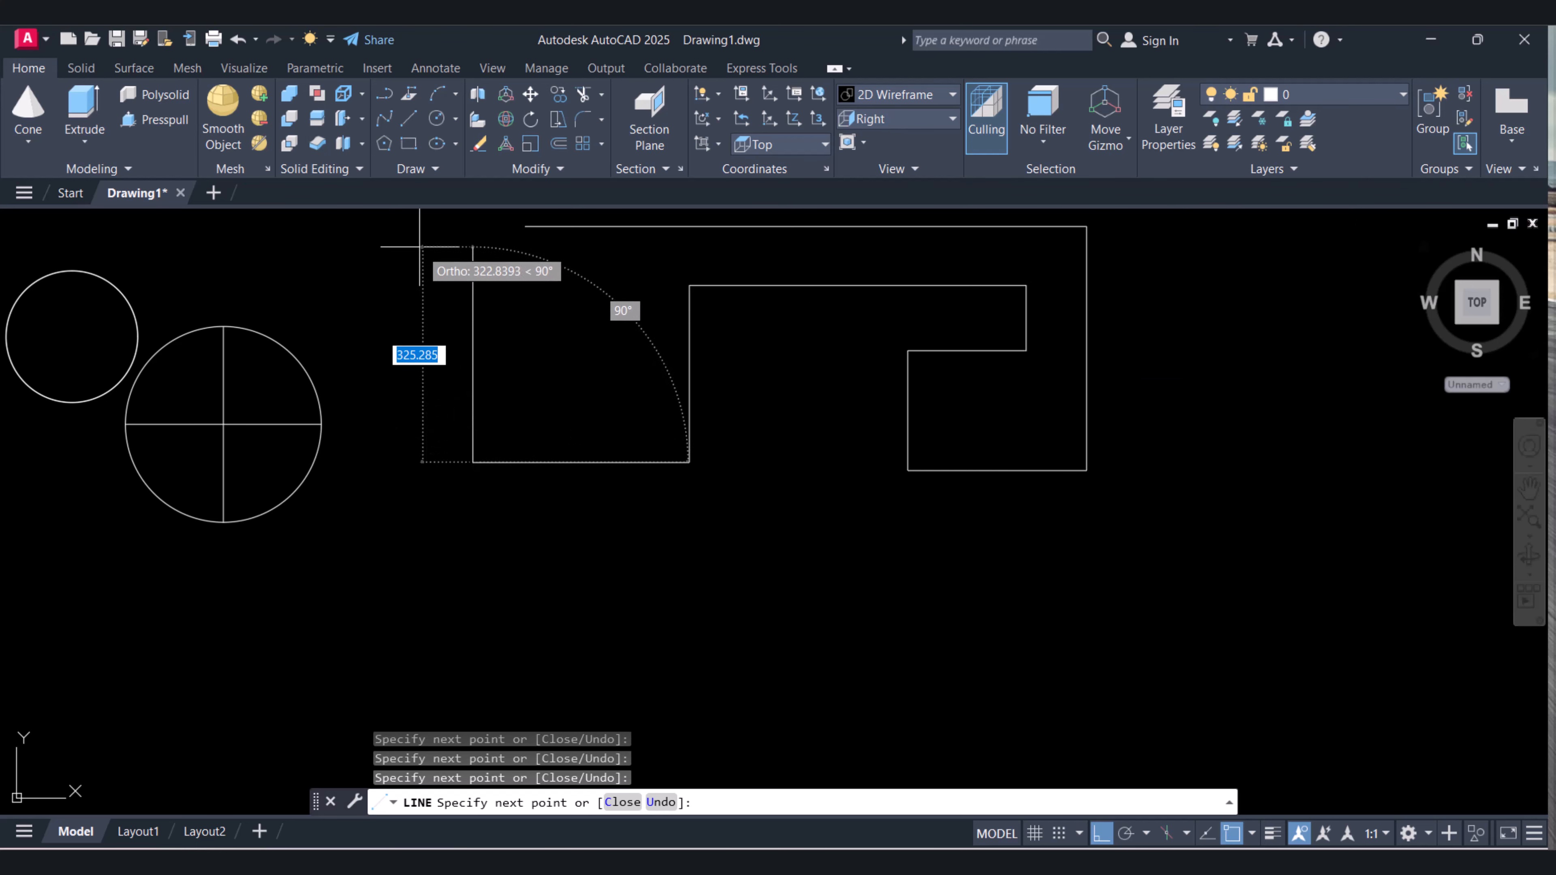
left_click(472, 245)
left_click(525, 226)
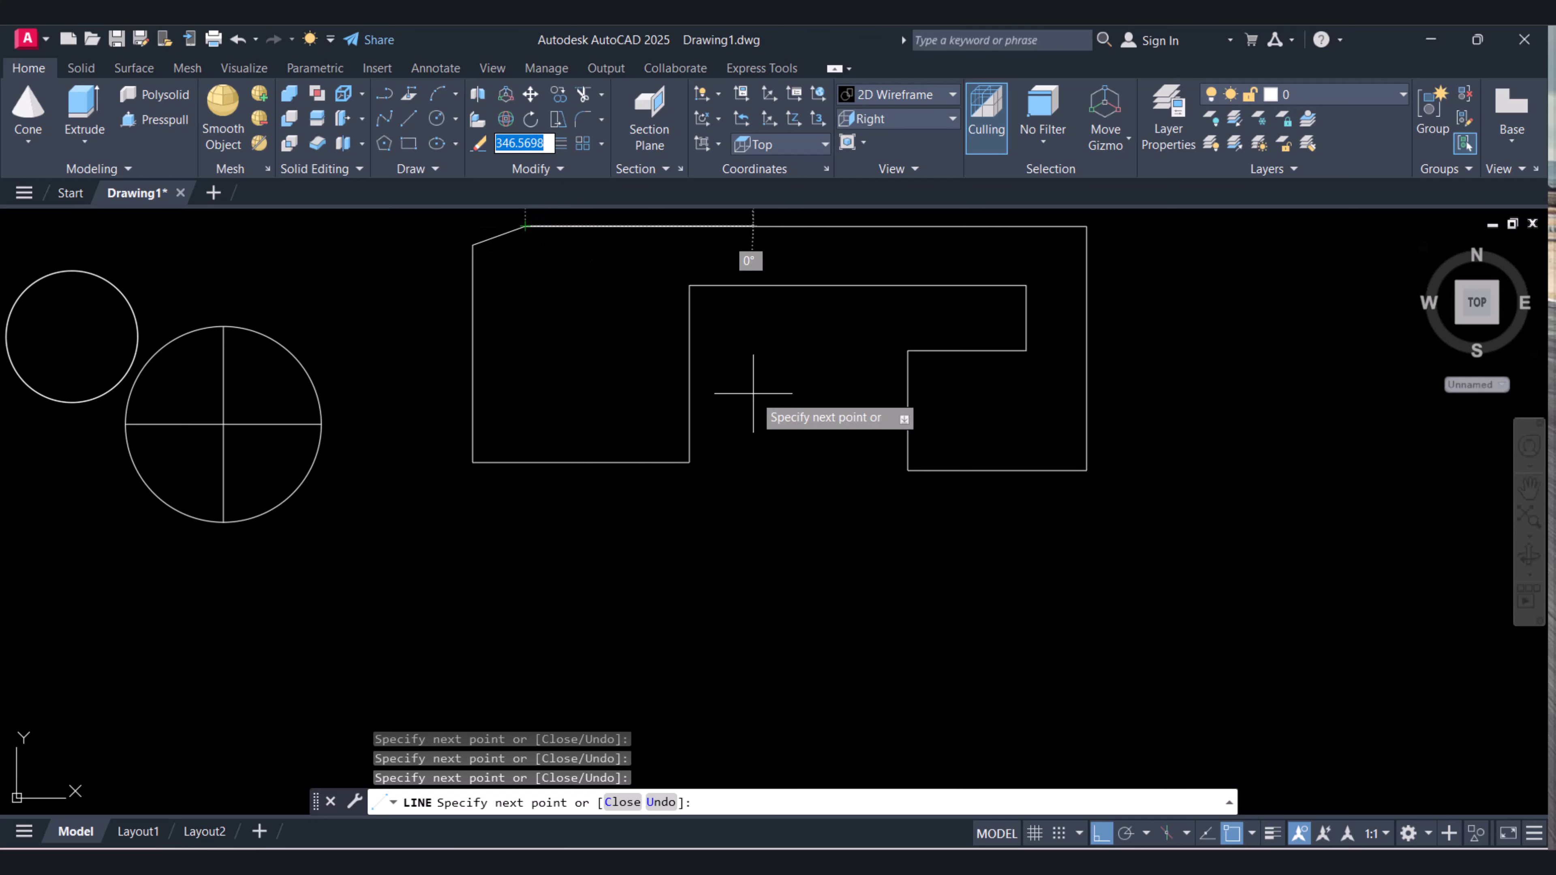
middle_click_drag(756, 392, 749, 440)
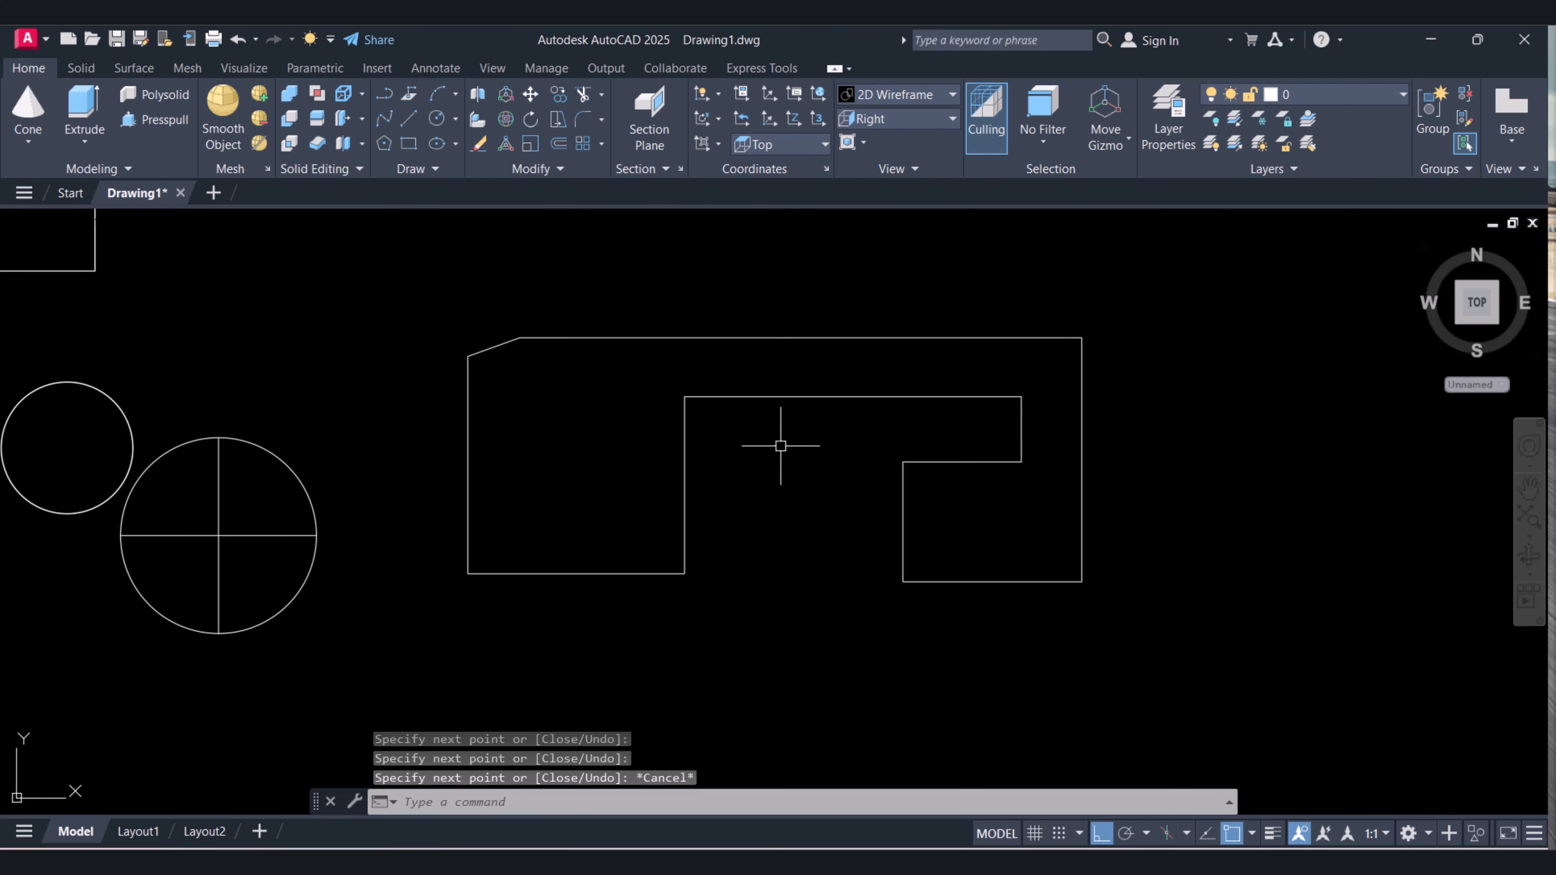
- Check whether the outline's edges are separate objects by selecting the inner upper edge and the short recess edge, clearing the selection when done
left_click(800, 409)
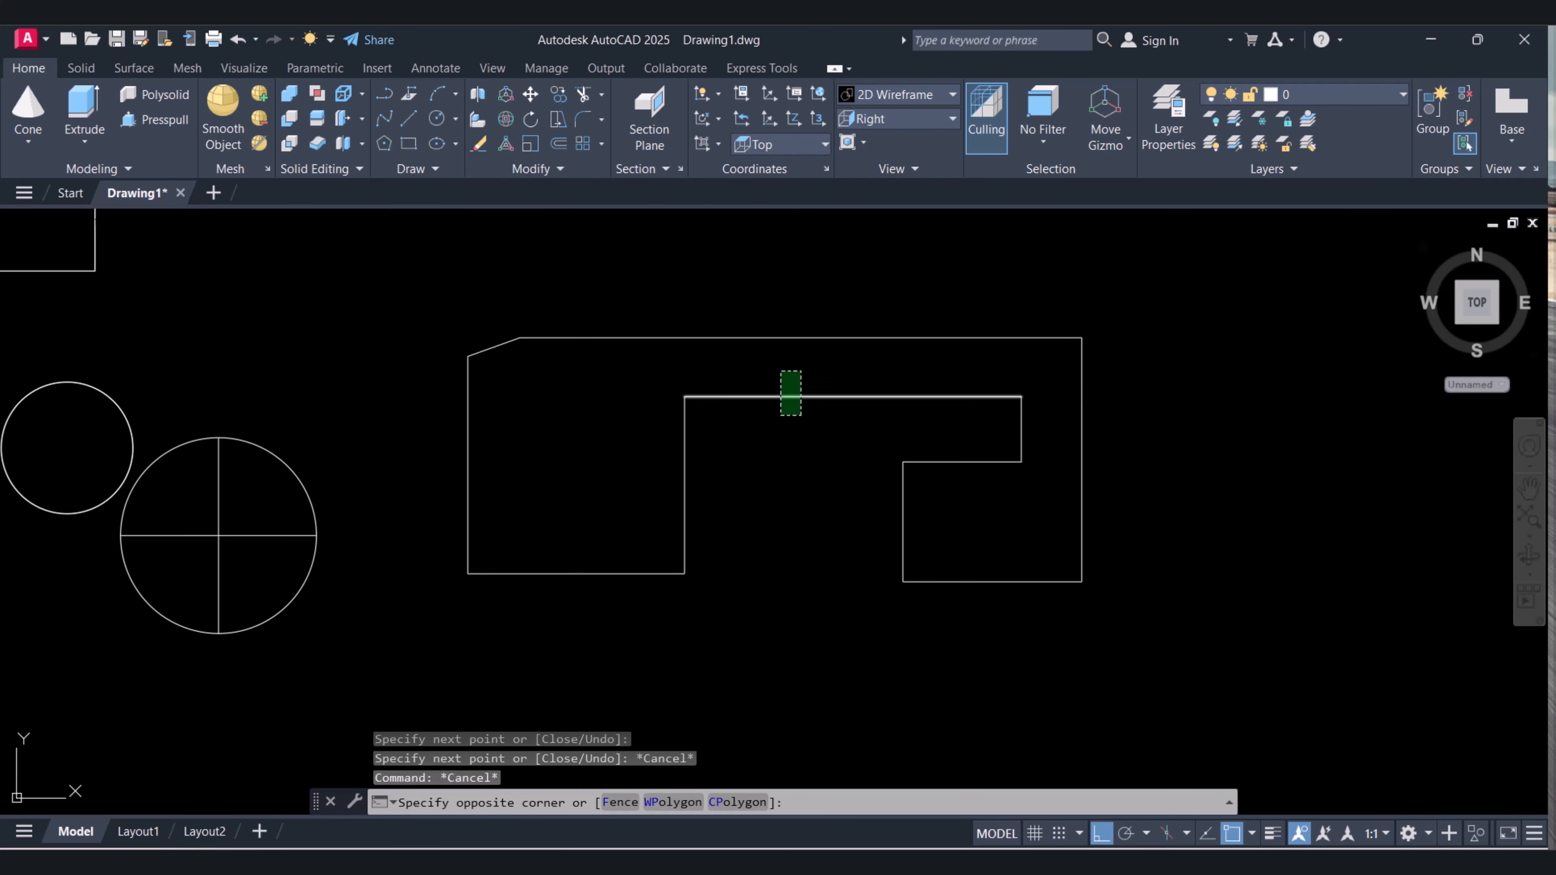
key("Escape")
key("Escape")
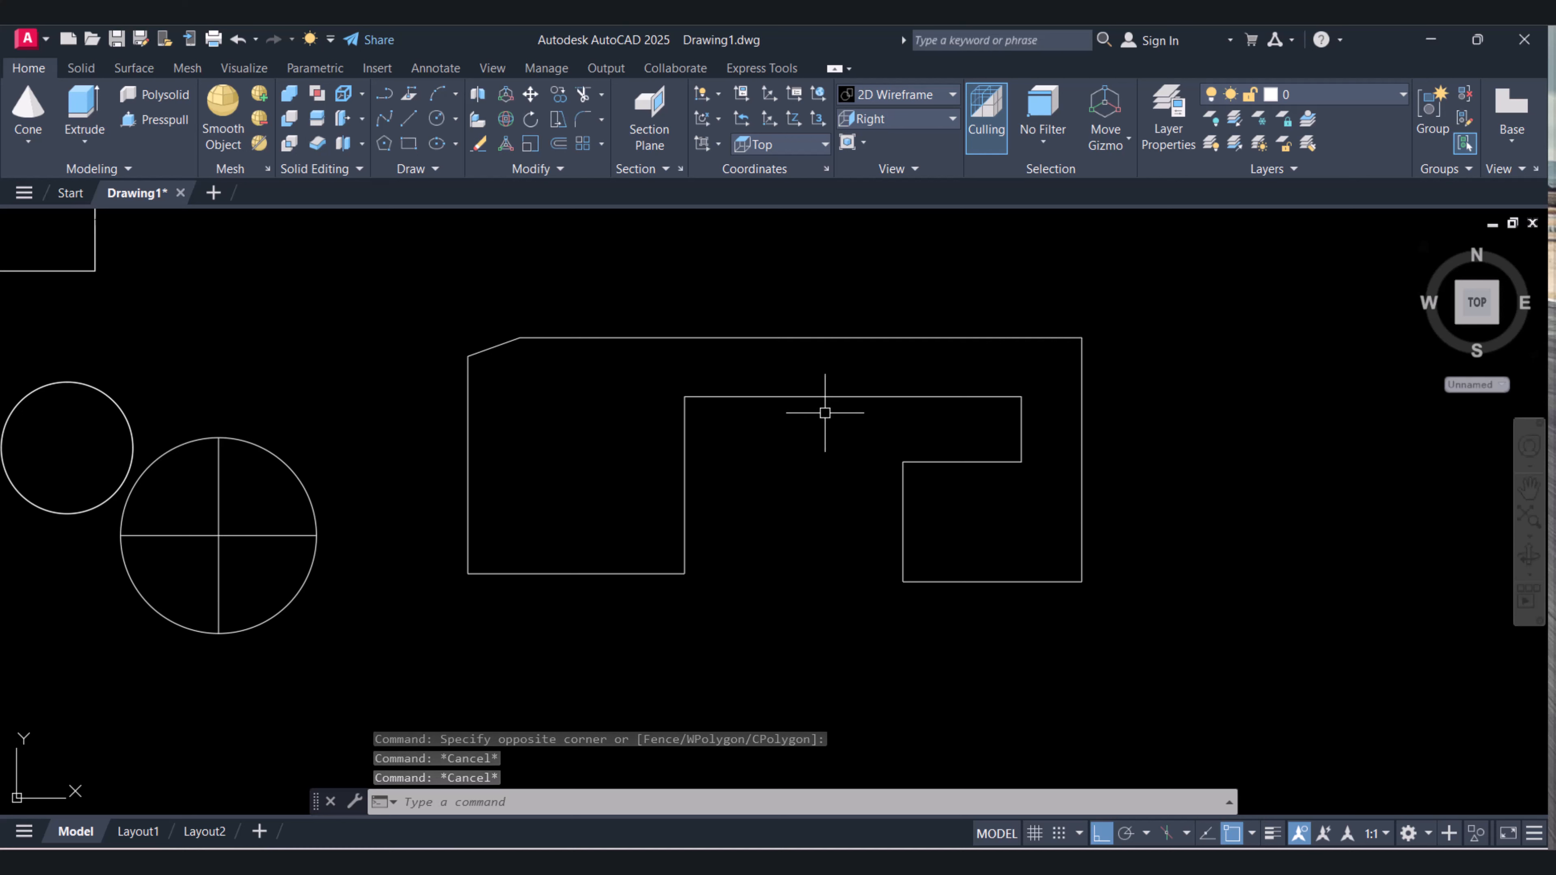
left_click(813, 420)
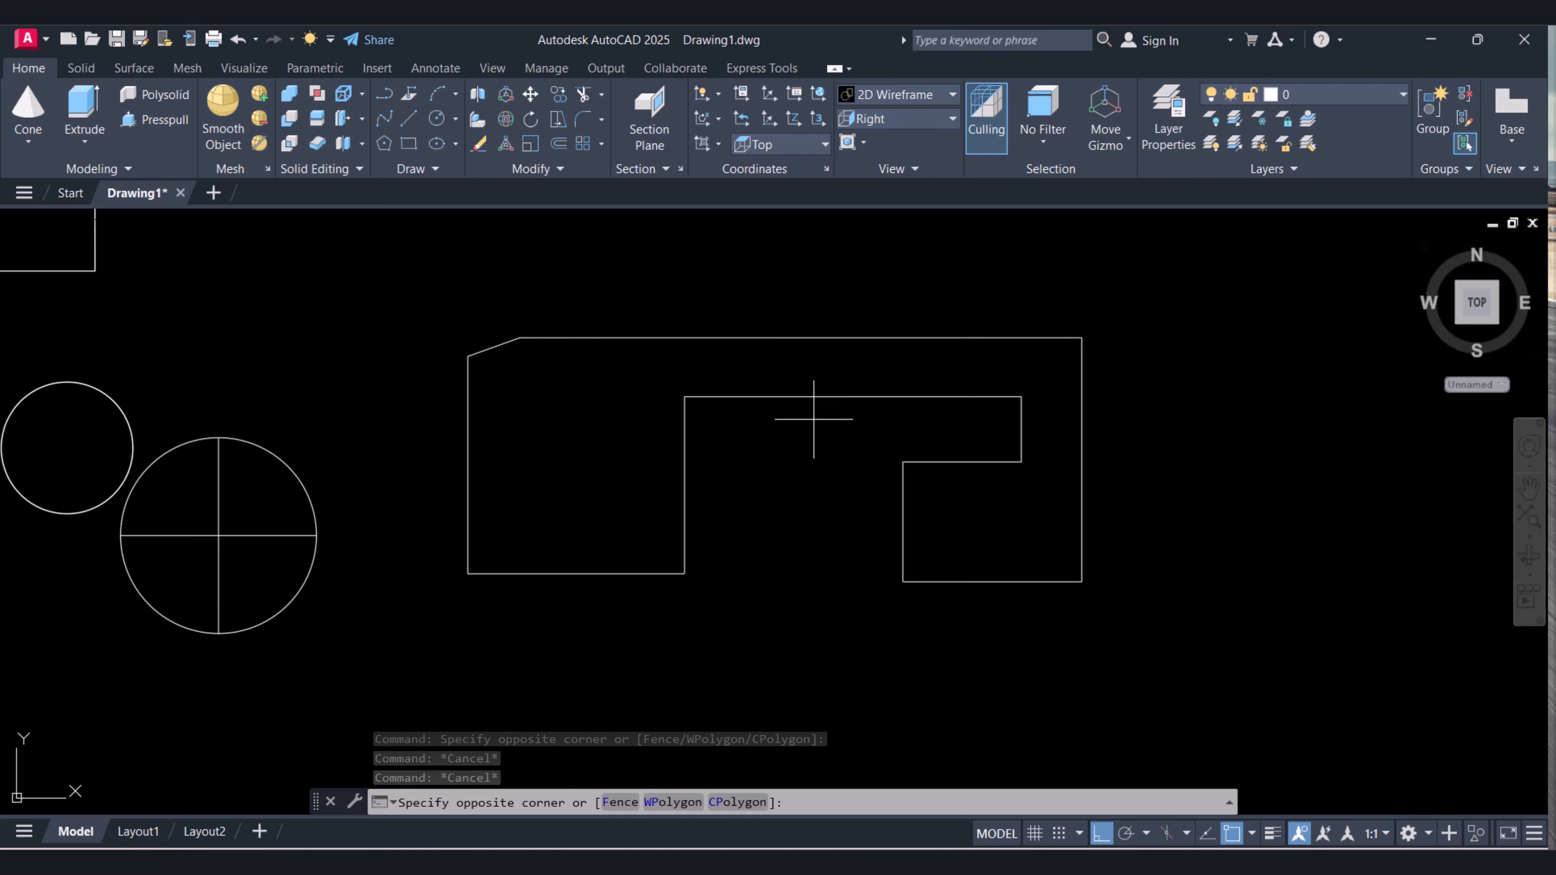
left_click(730, 319)
key("Escape")
left_click(818, 426)
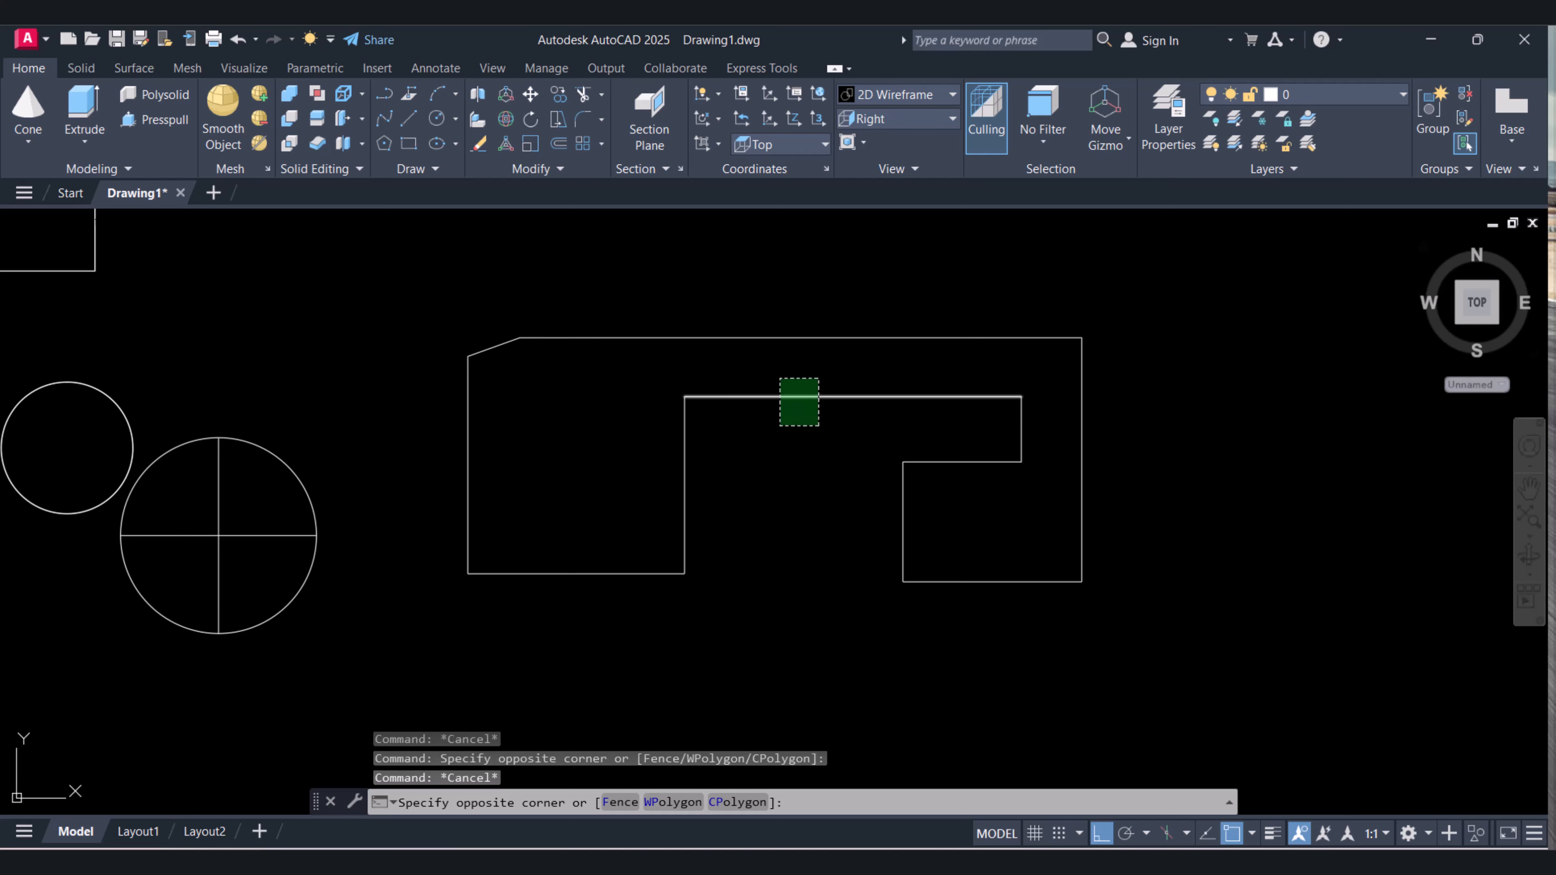
left_click(780, 378)
key("Escape")
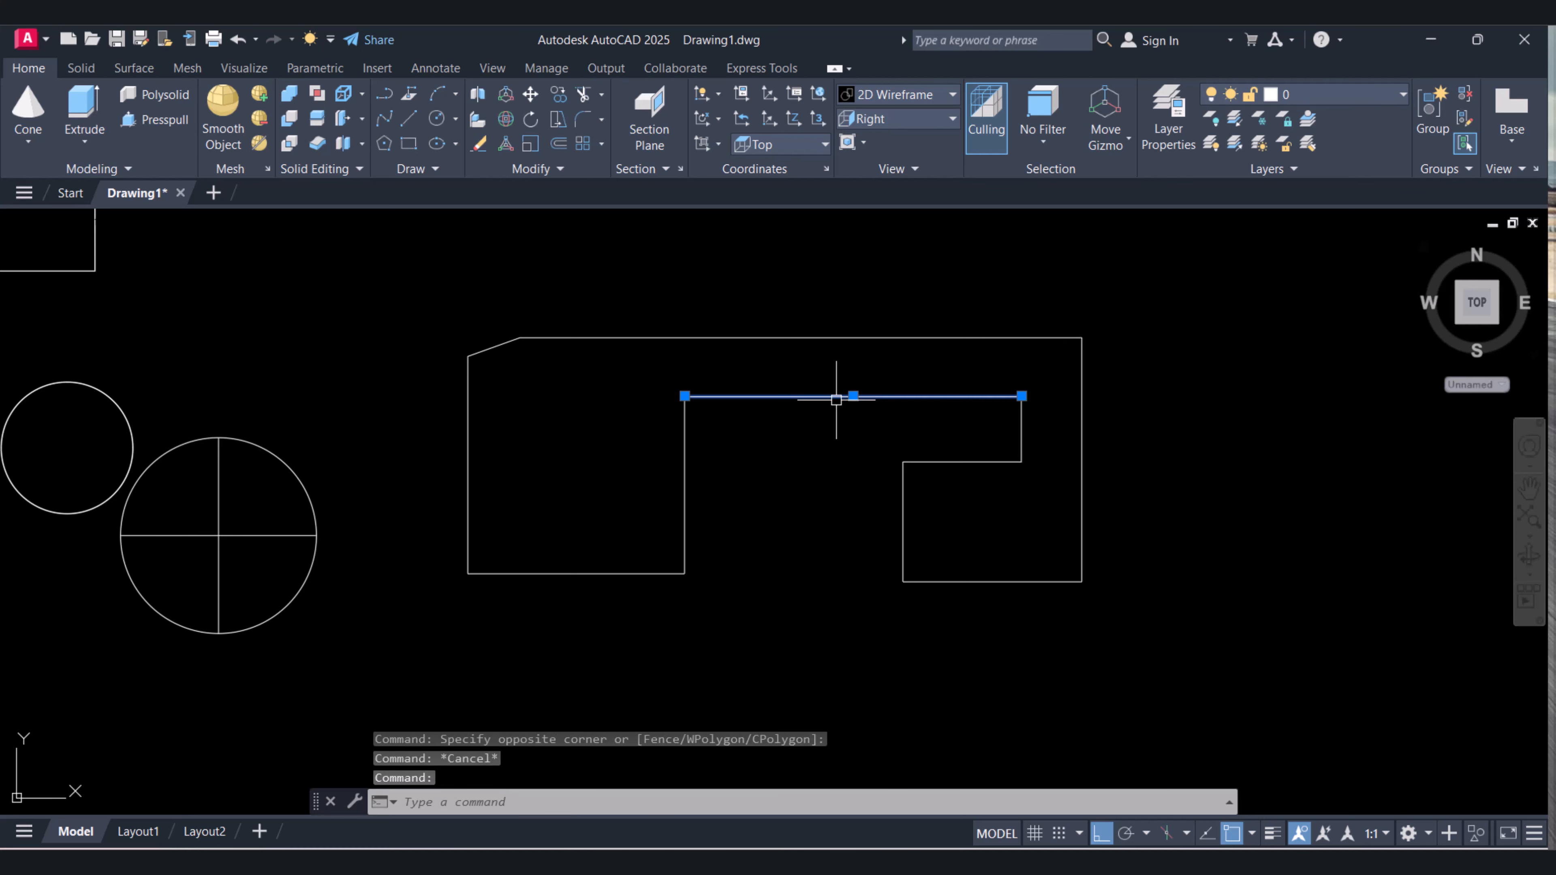
left_click(988, 462)
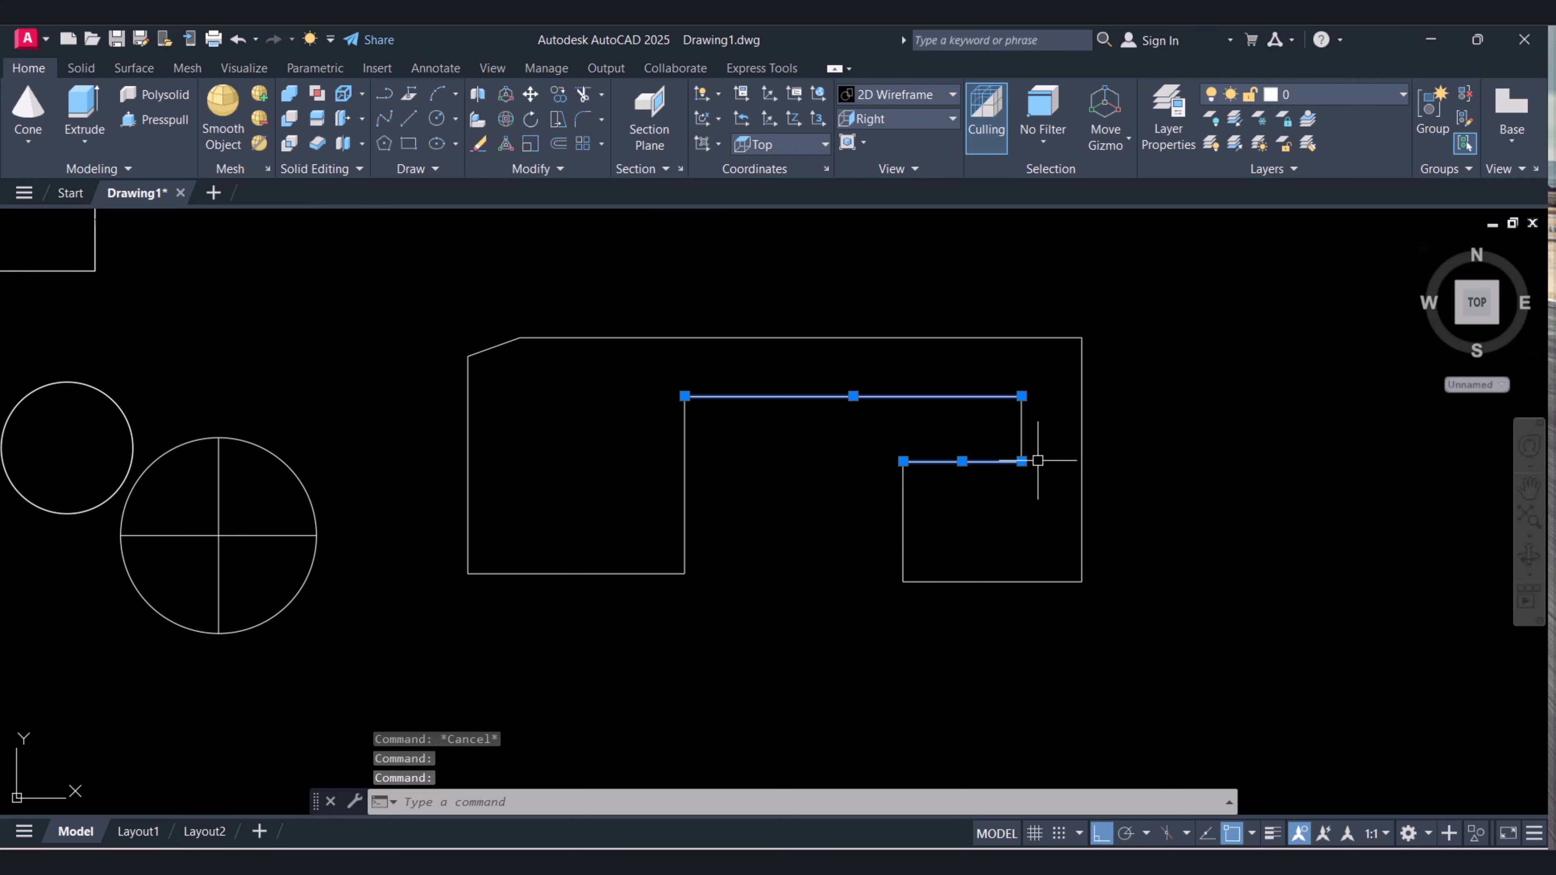
key("Escape")
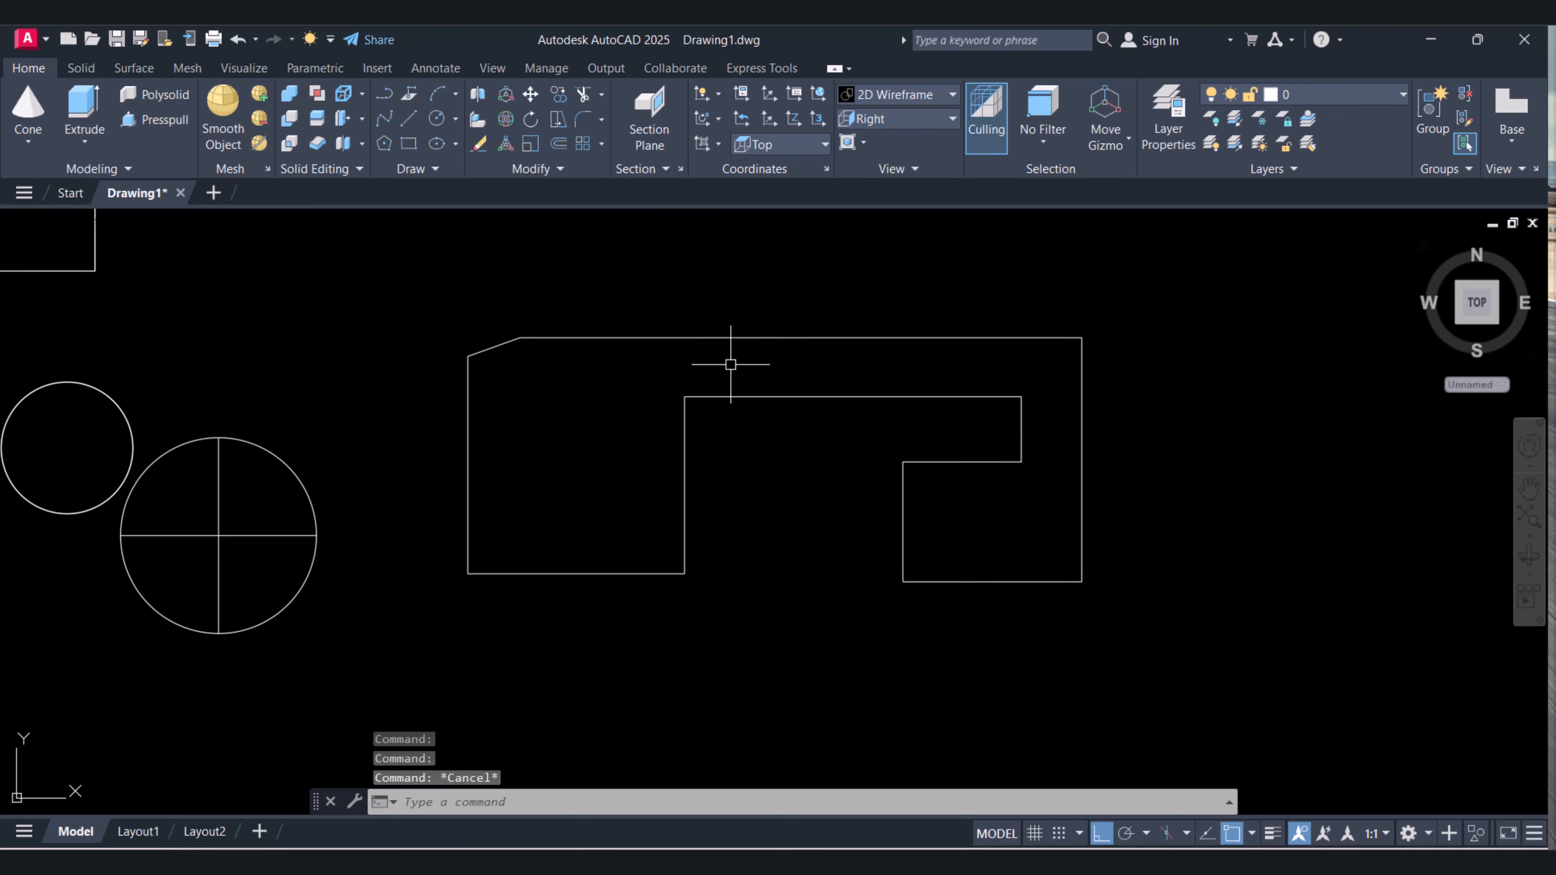
- Join all the outline's lines into a single polyline and select it to check that it behaves as one object
left_click(576, 257)
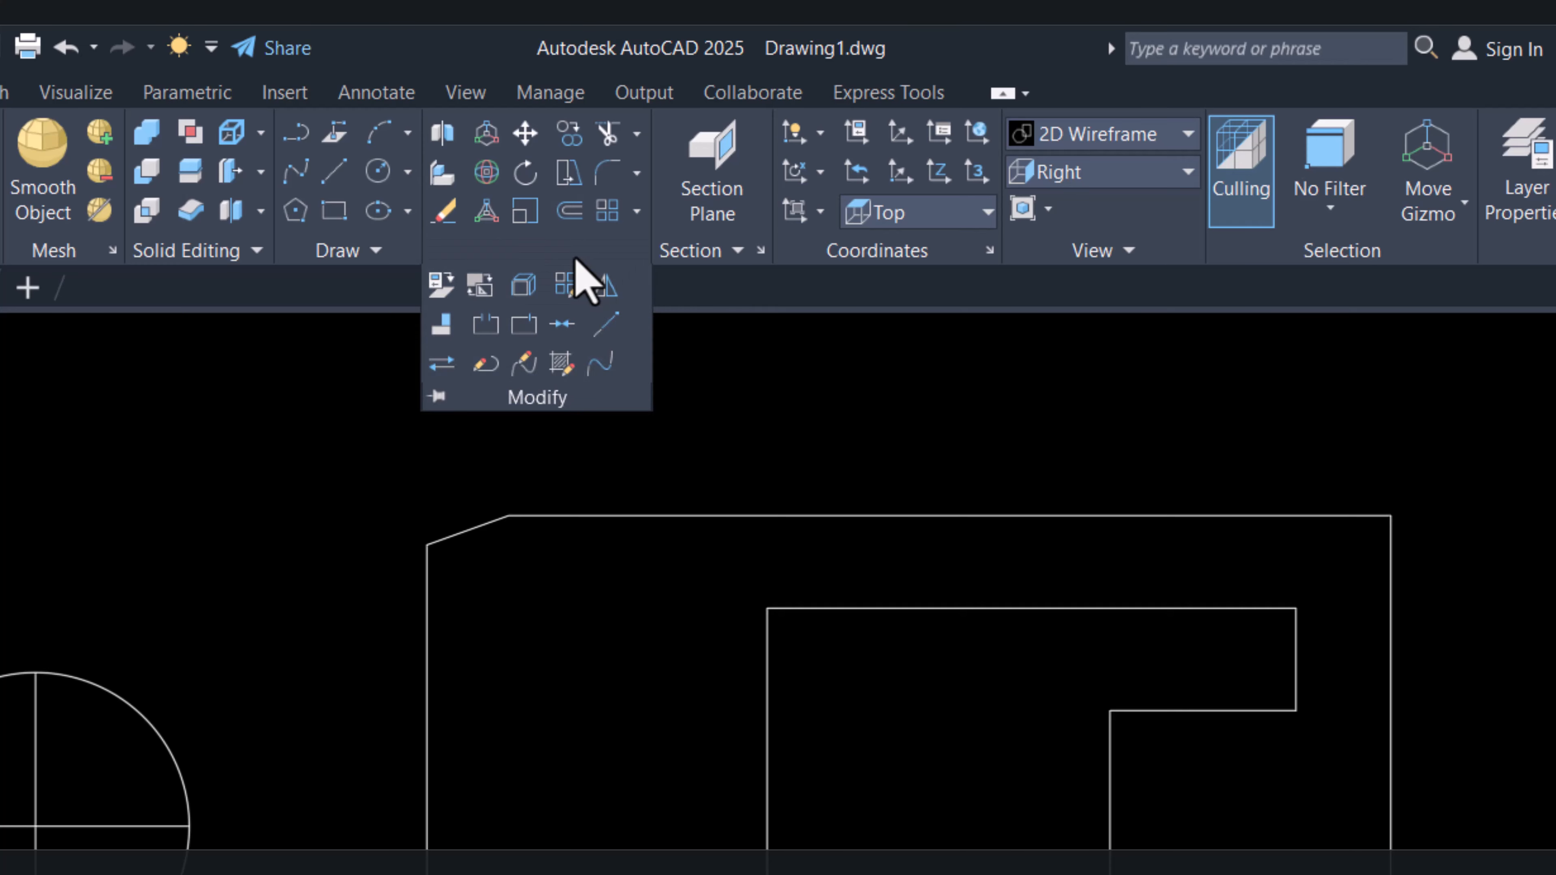
left_click(560, 331)
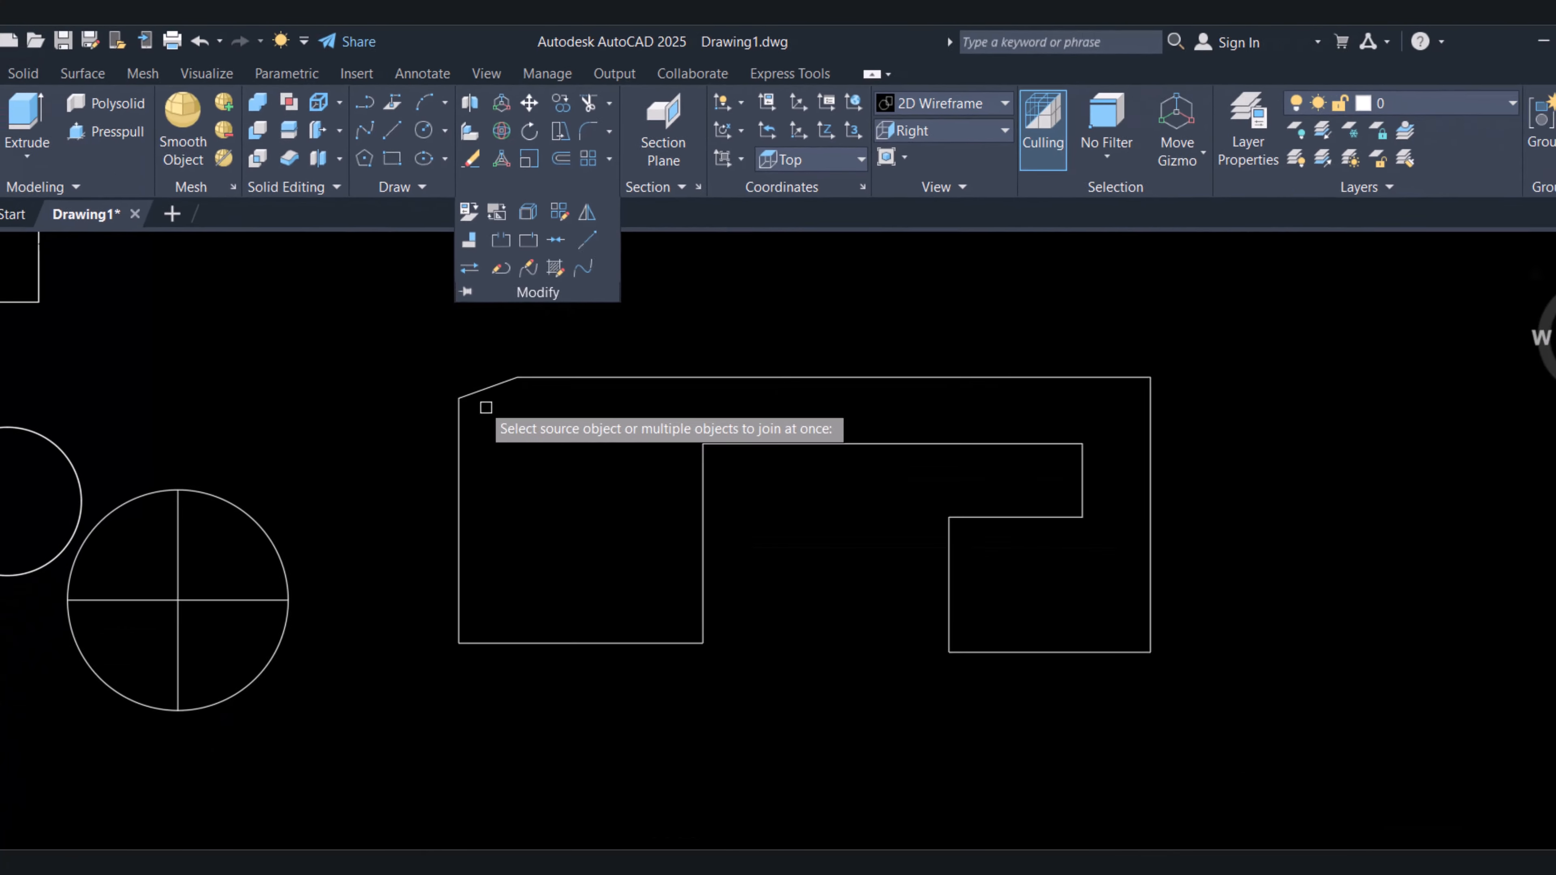
left_click(382, 329)
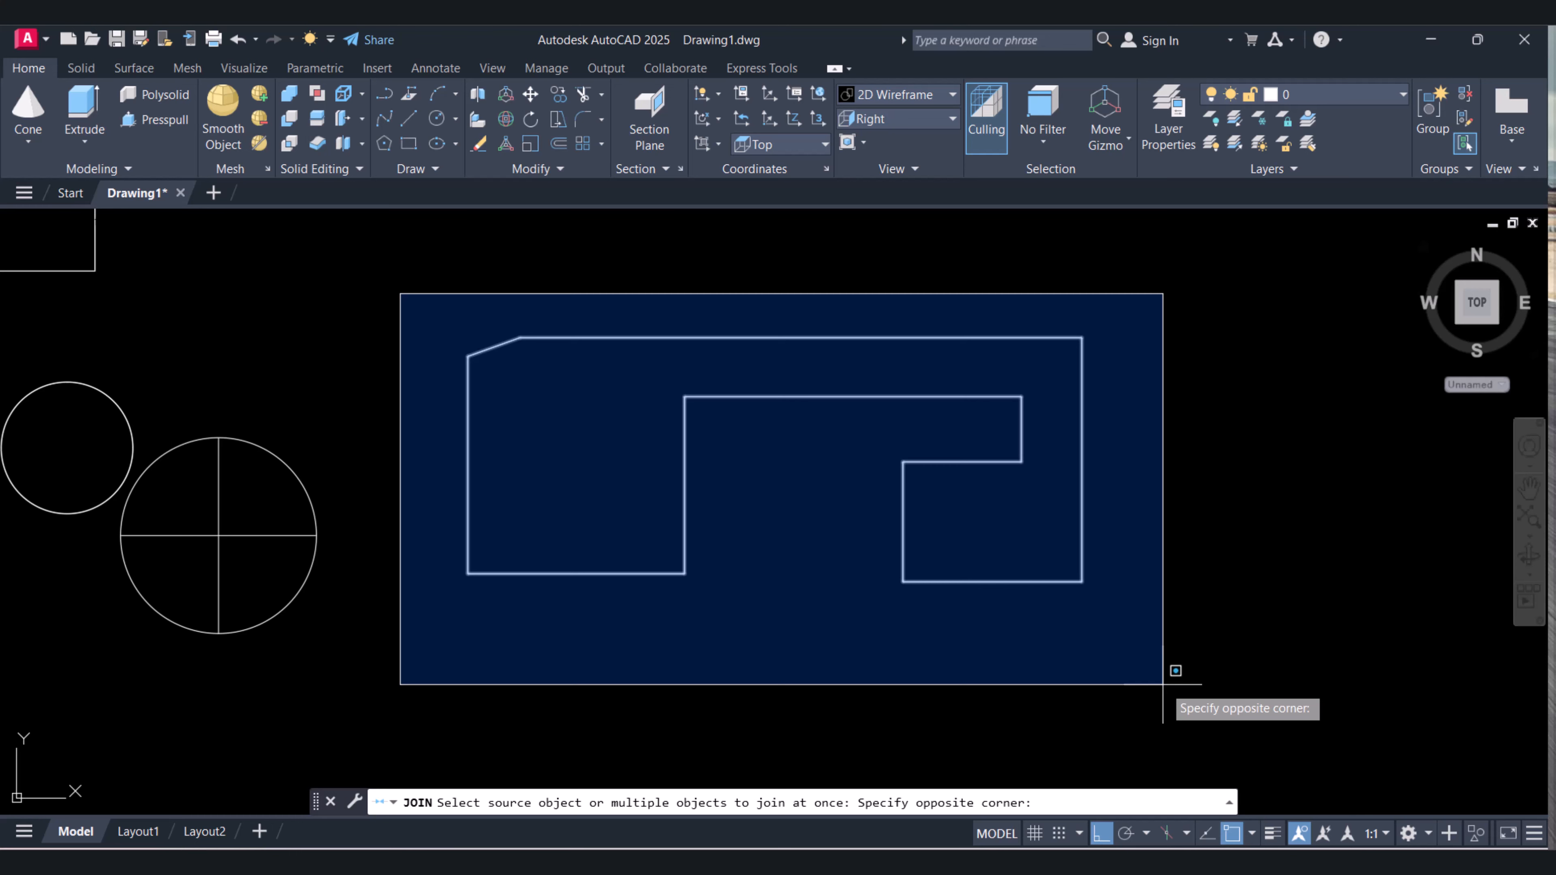
left_click(1163, 684)
key("Return")
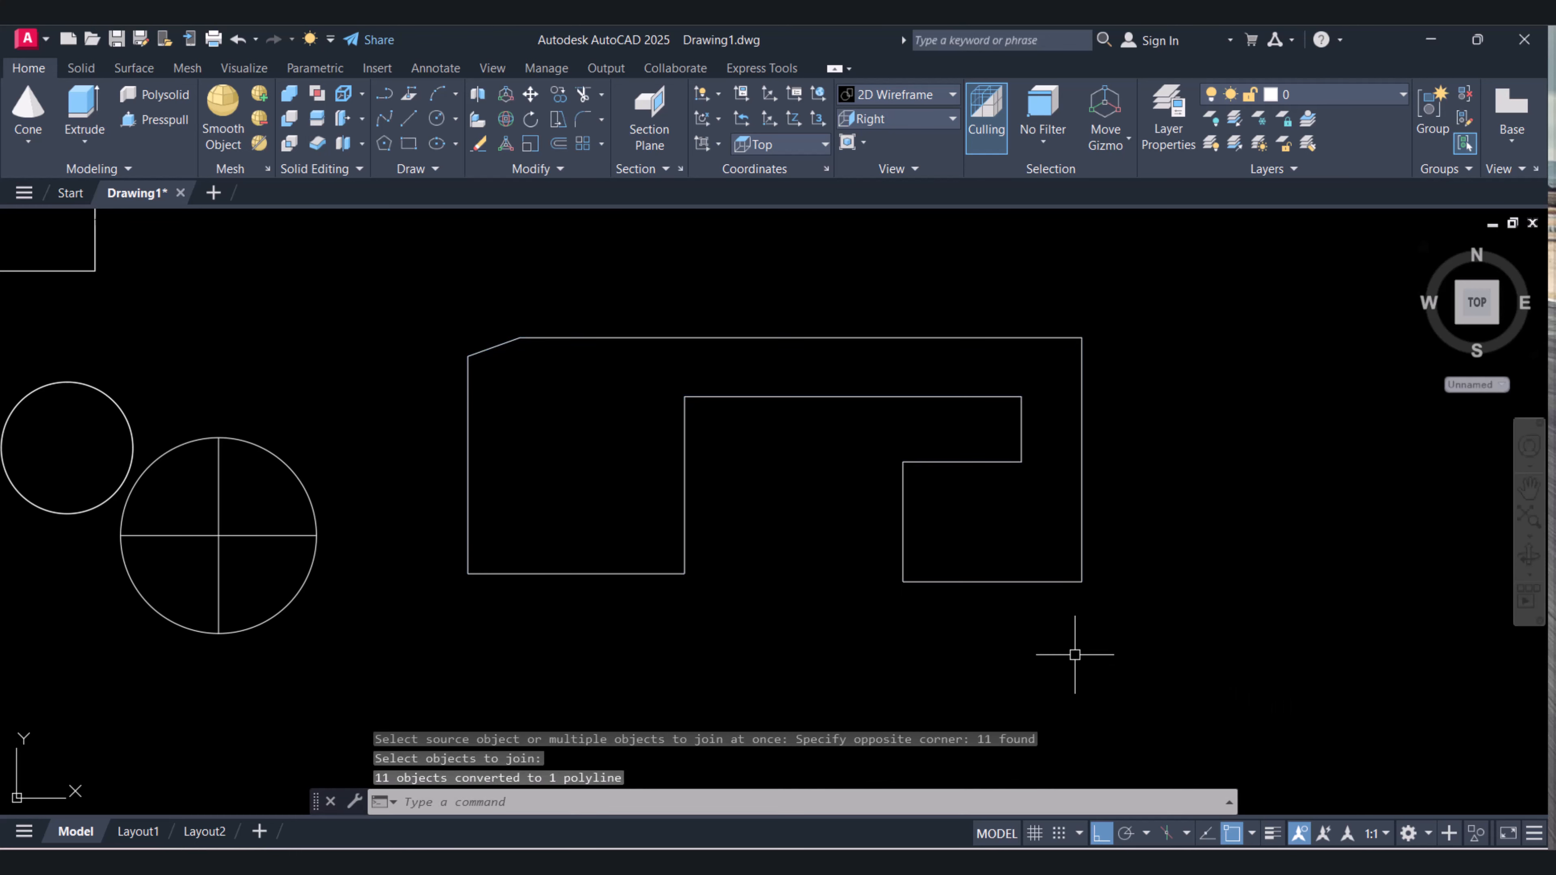
left_click(1028, 583)
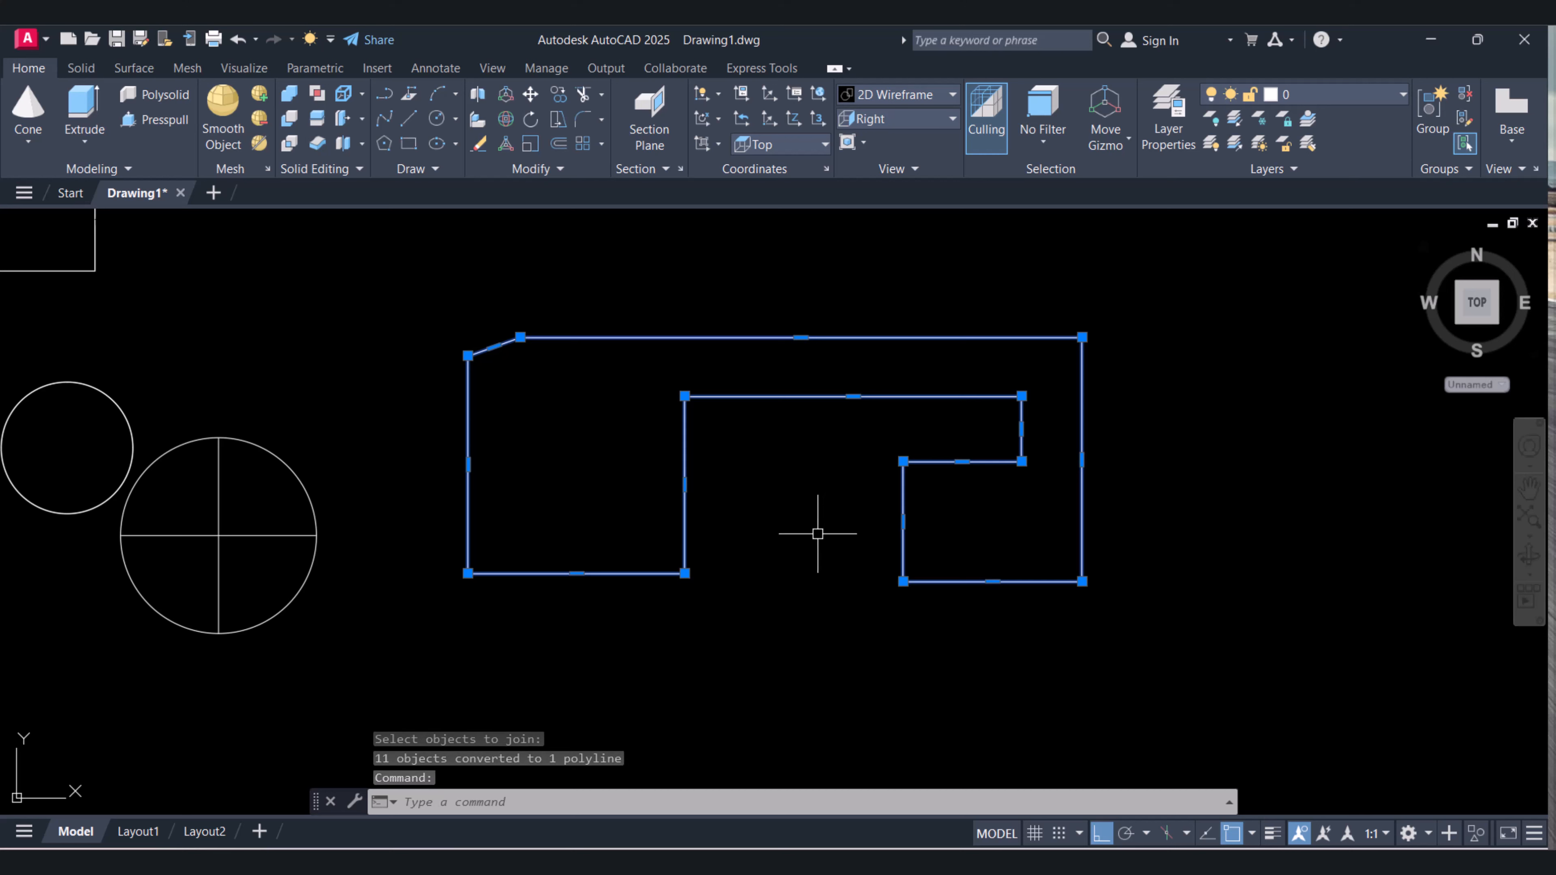
key("Escape")
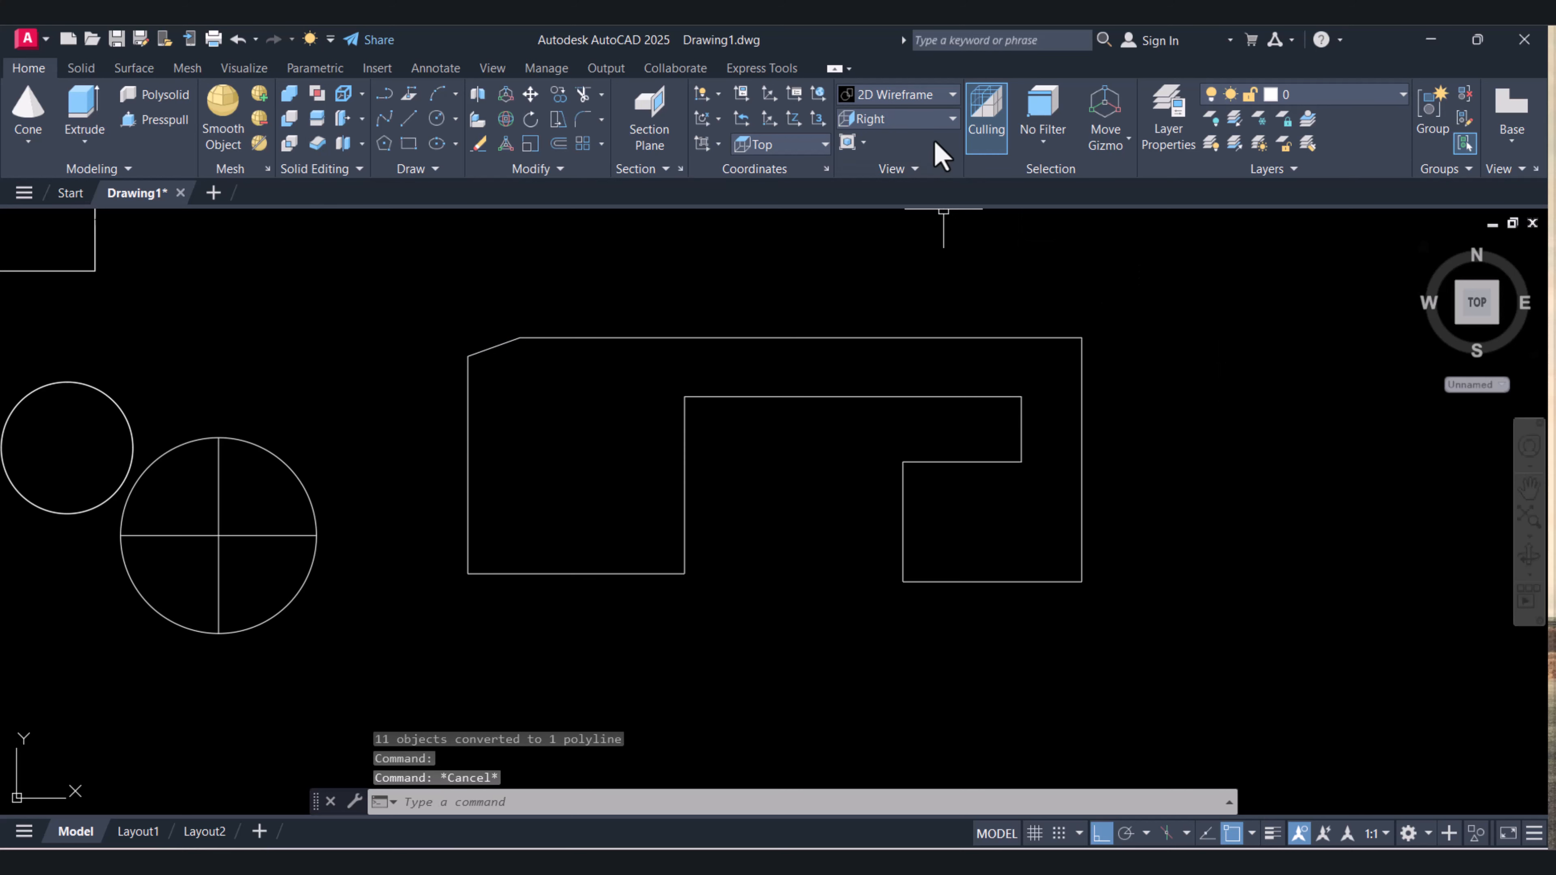
- Switch the drawing to the SW Isometric view with the joined outline in close view
left_click(940, 119)
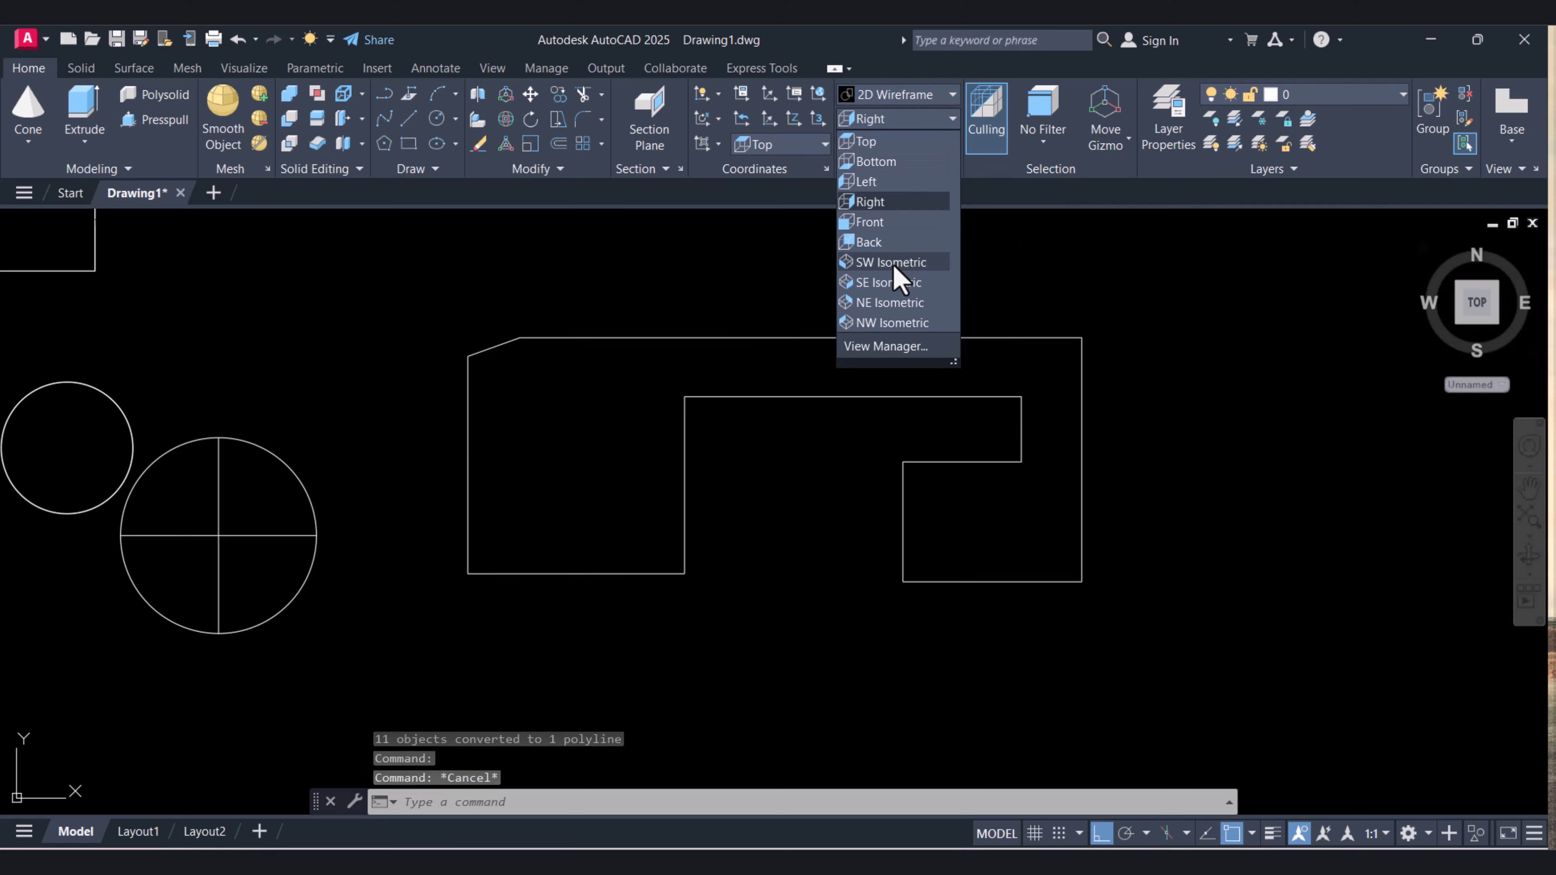
left_click(892, 266)
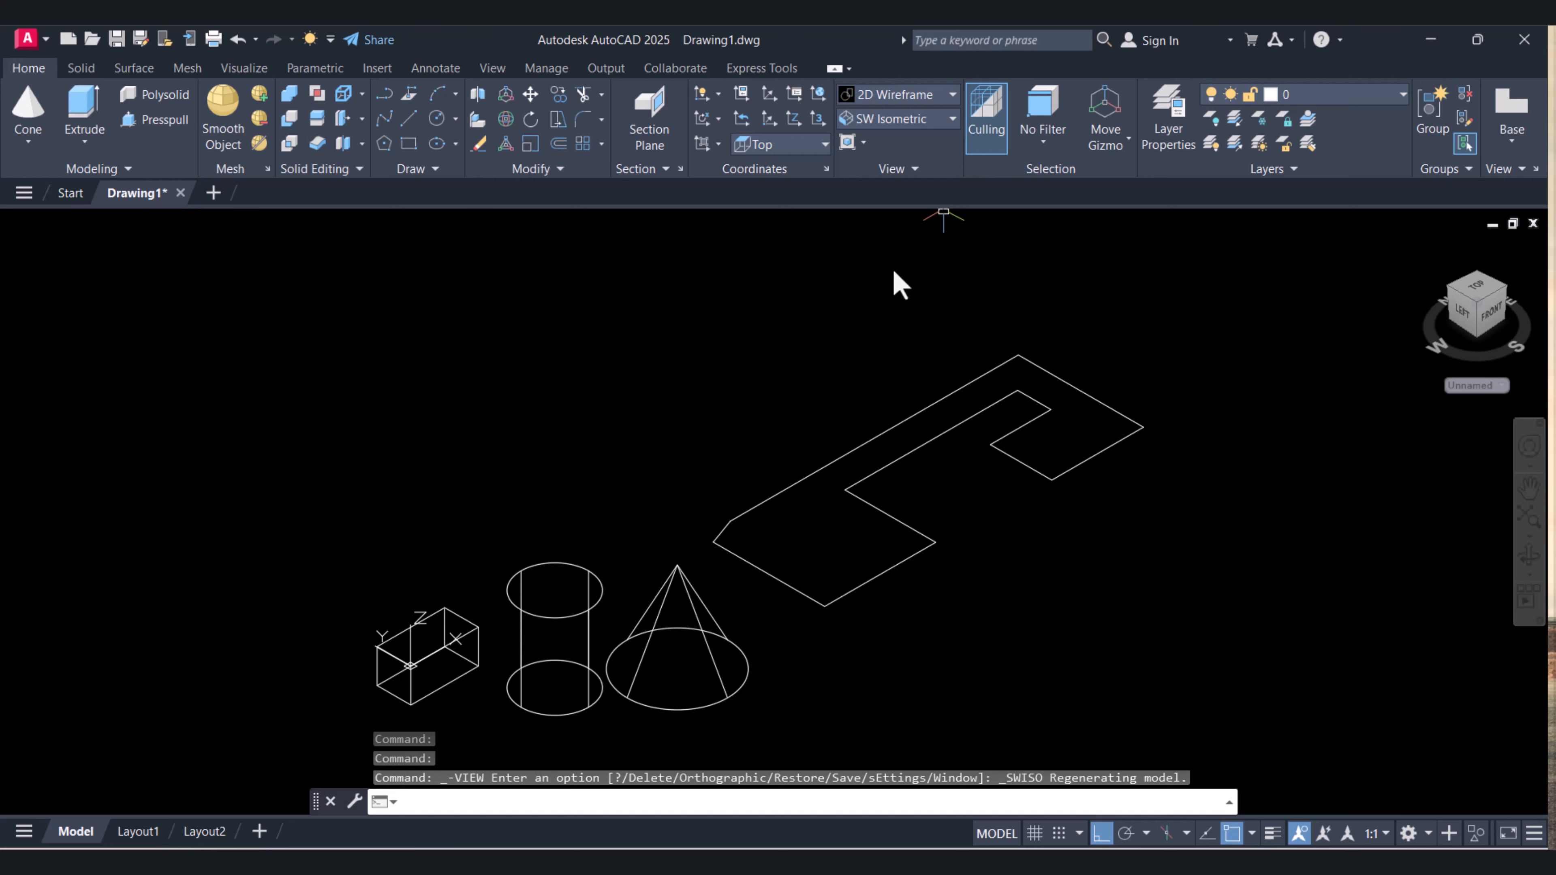
scroll(1079, 478, "up", 2)
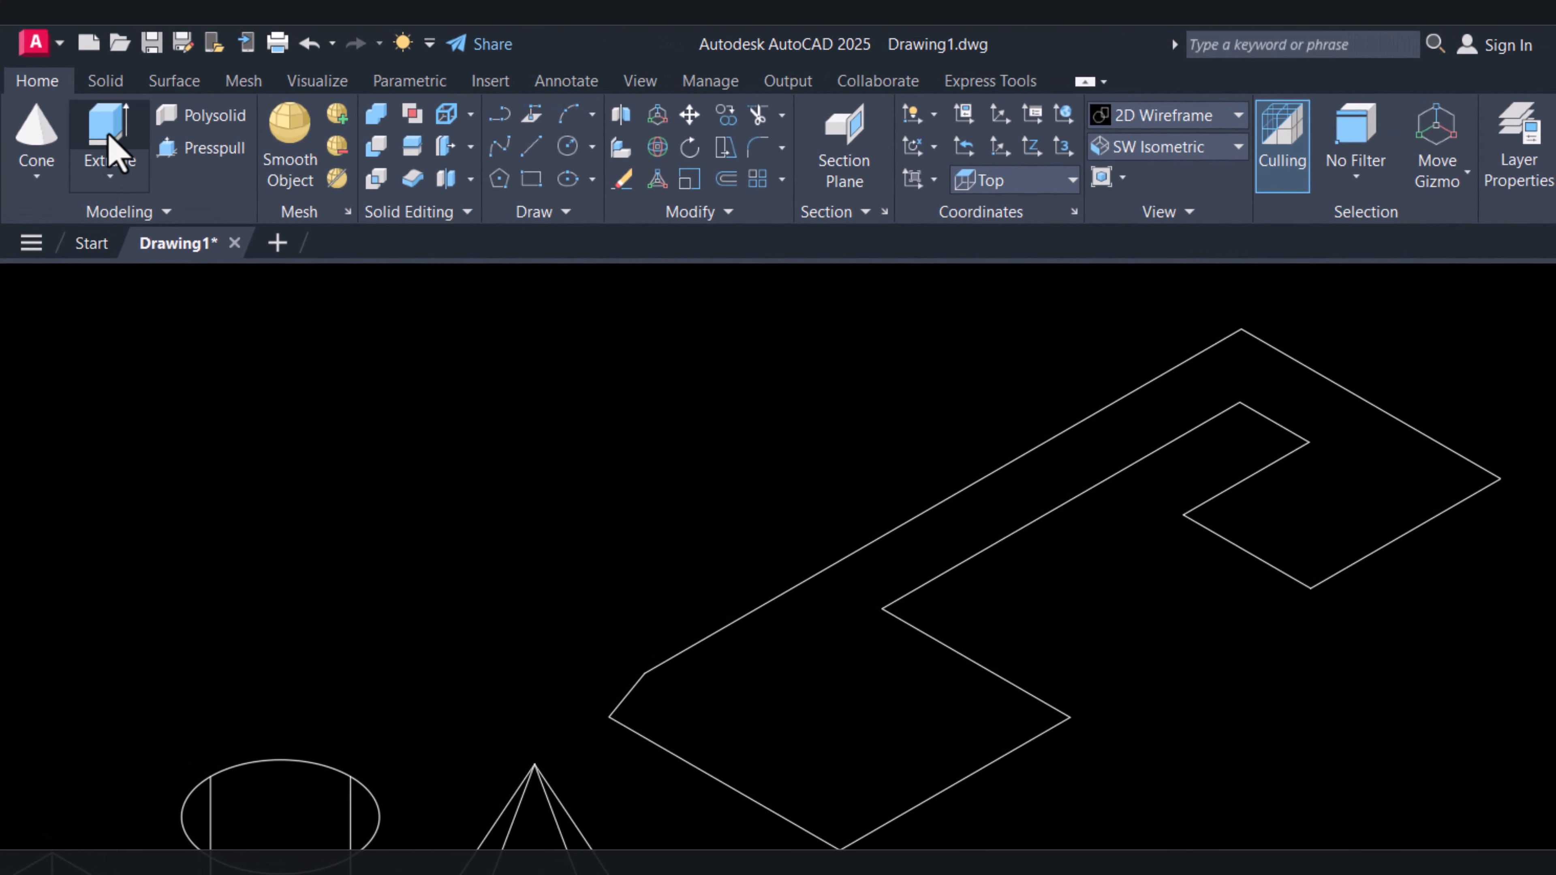
- Extrude the joined outline into a solid with a height of 300
left_click(145, 150)
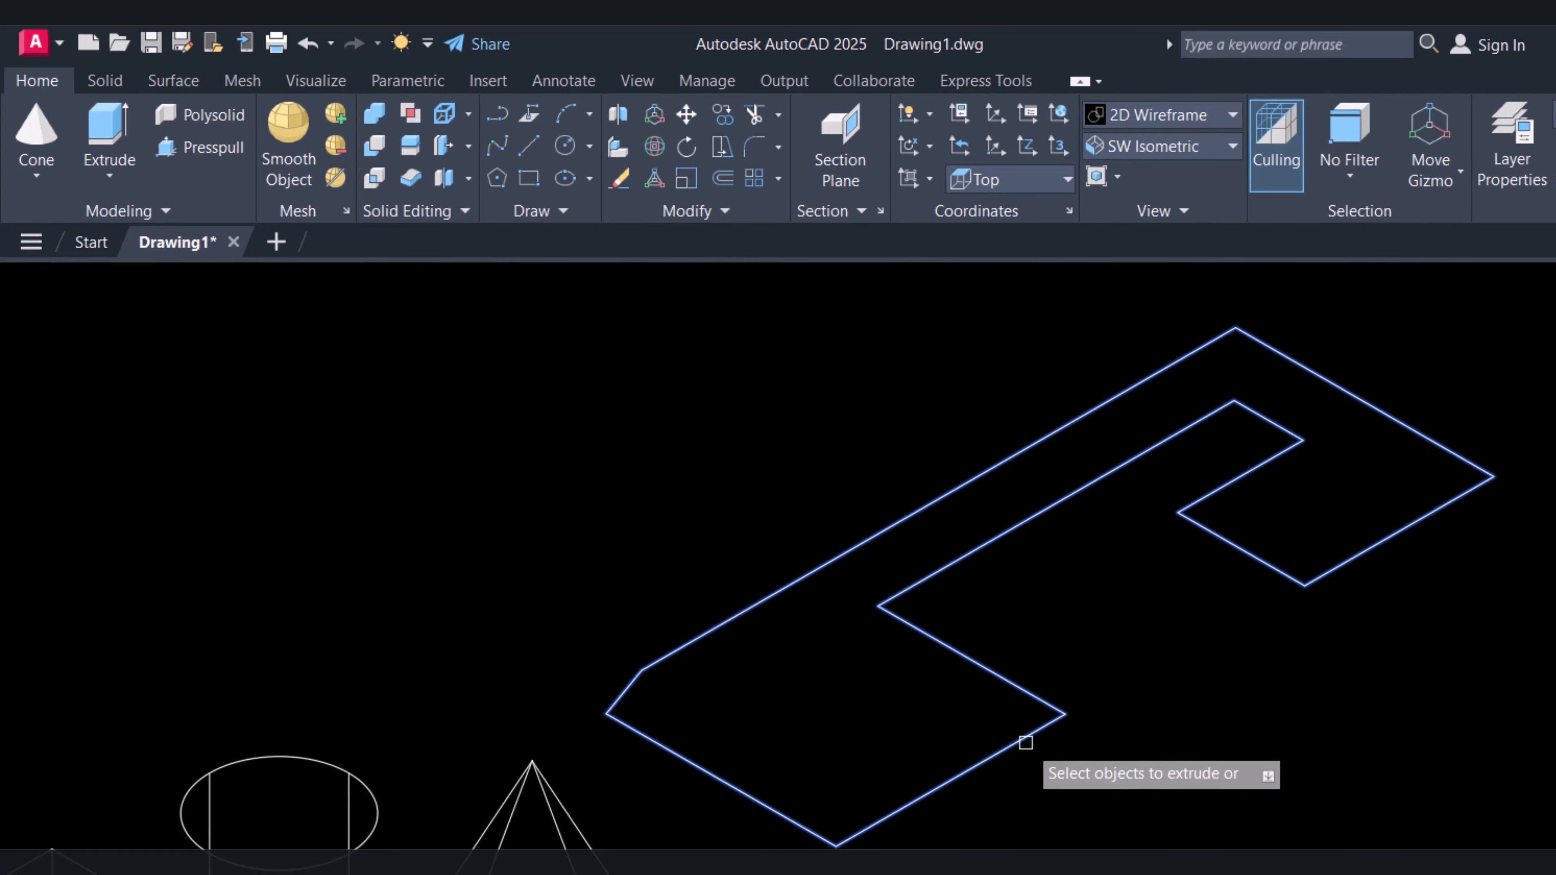
left_click(1029, 745)
right_click(869, 632)
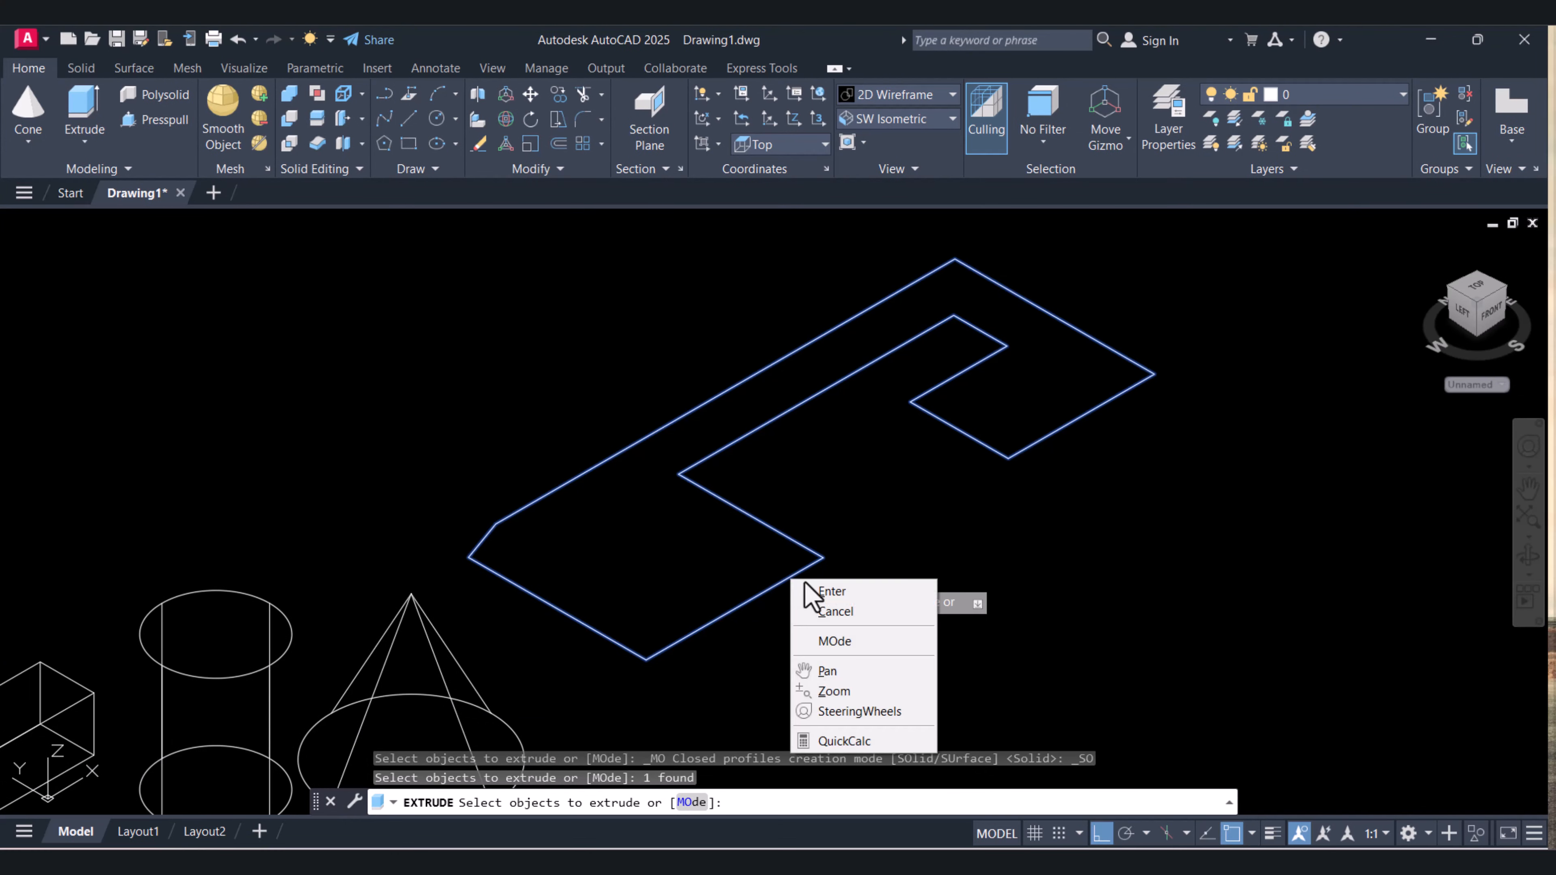
left_click(898, 658)
key("Return")
scroll(716, 399, "down", 4)
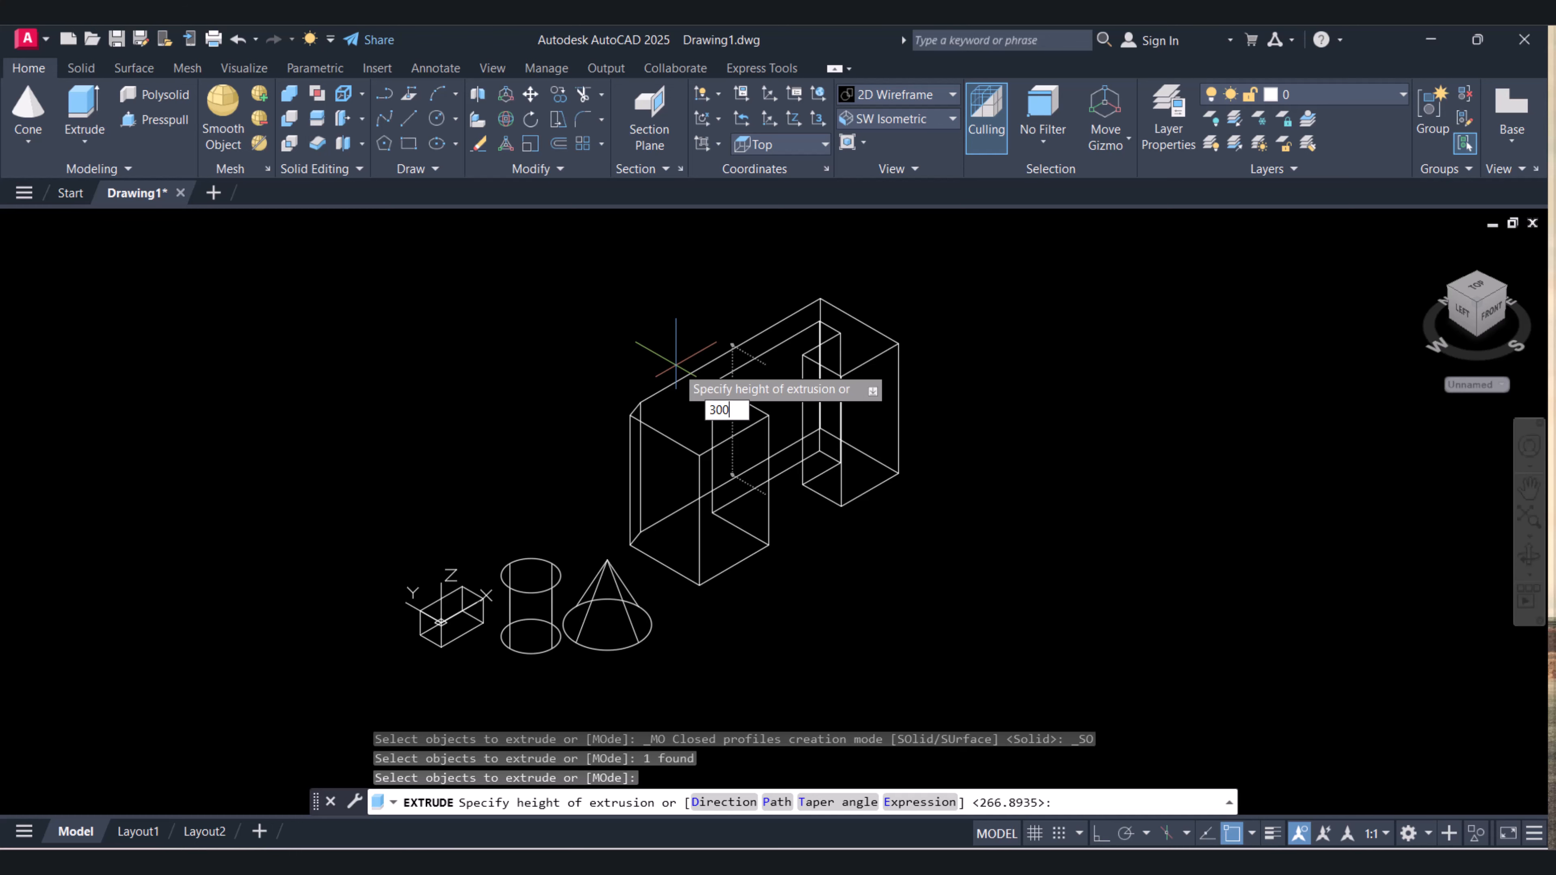
key("Return")
key("Escape")
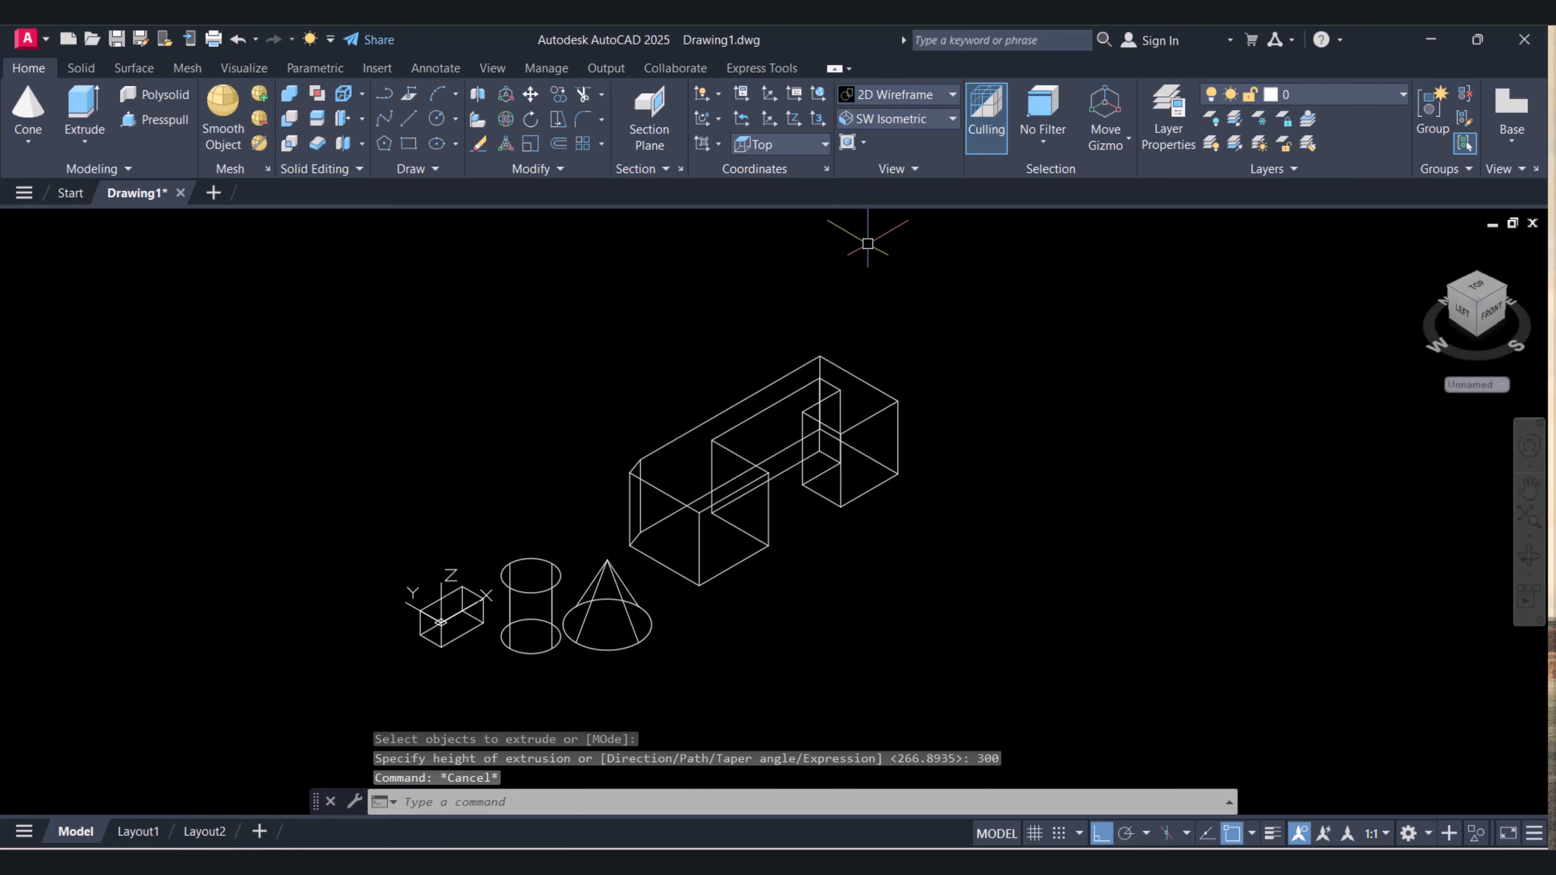
- Display the solids in the Conceptual visual style and change to the Hidden style
left_click(904, 94)
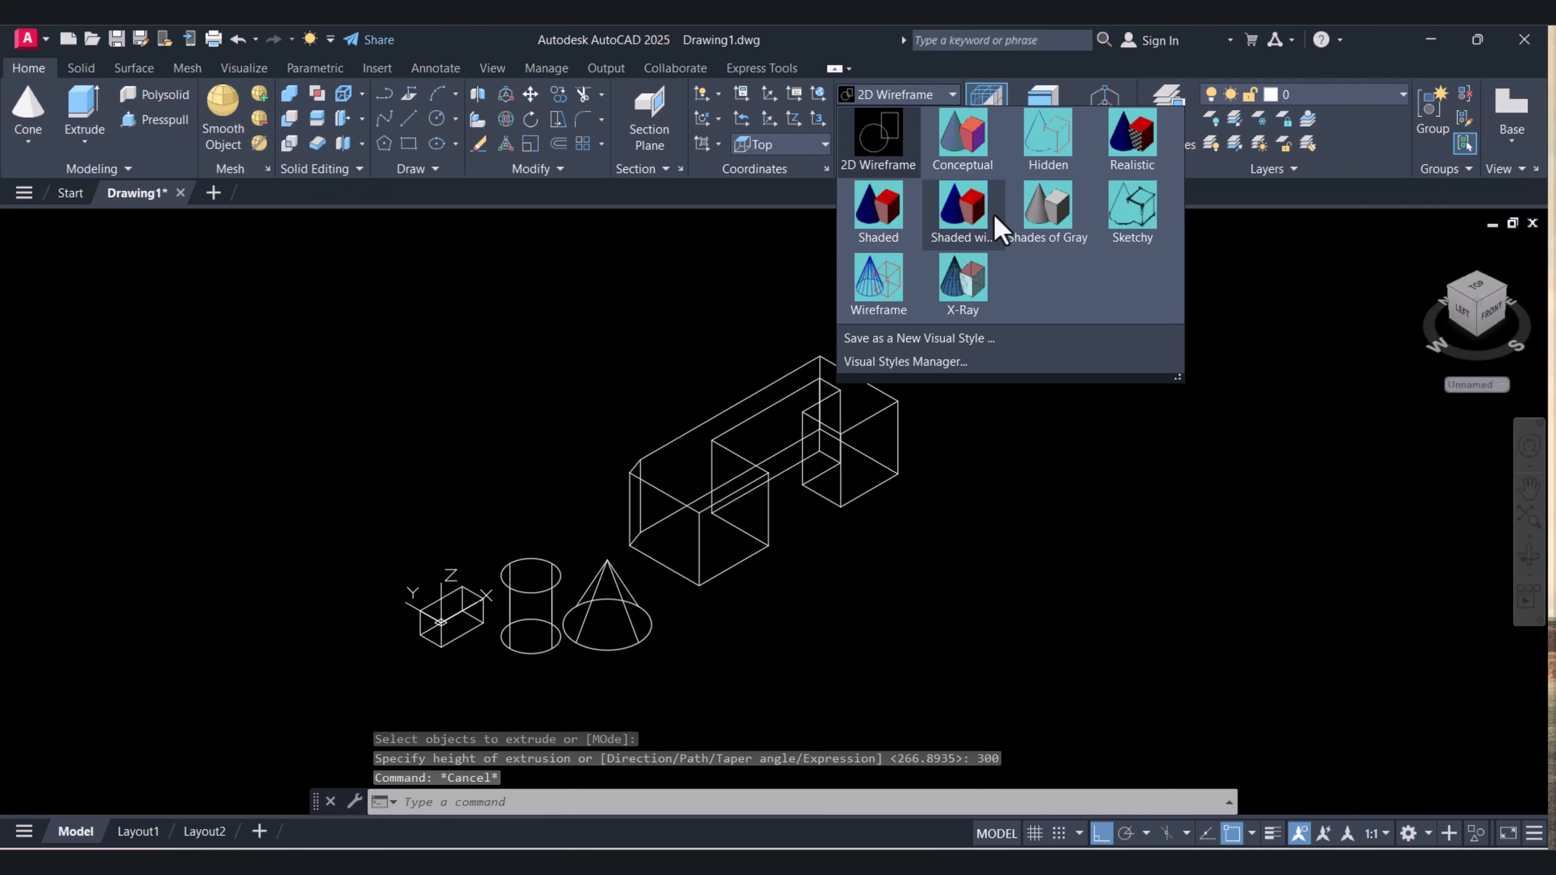
left_click(977, 156)
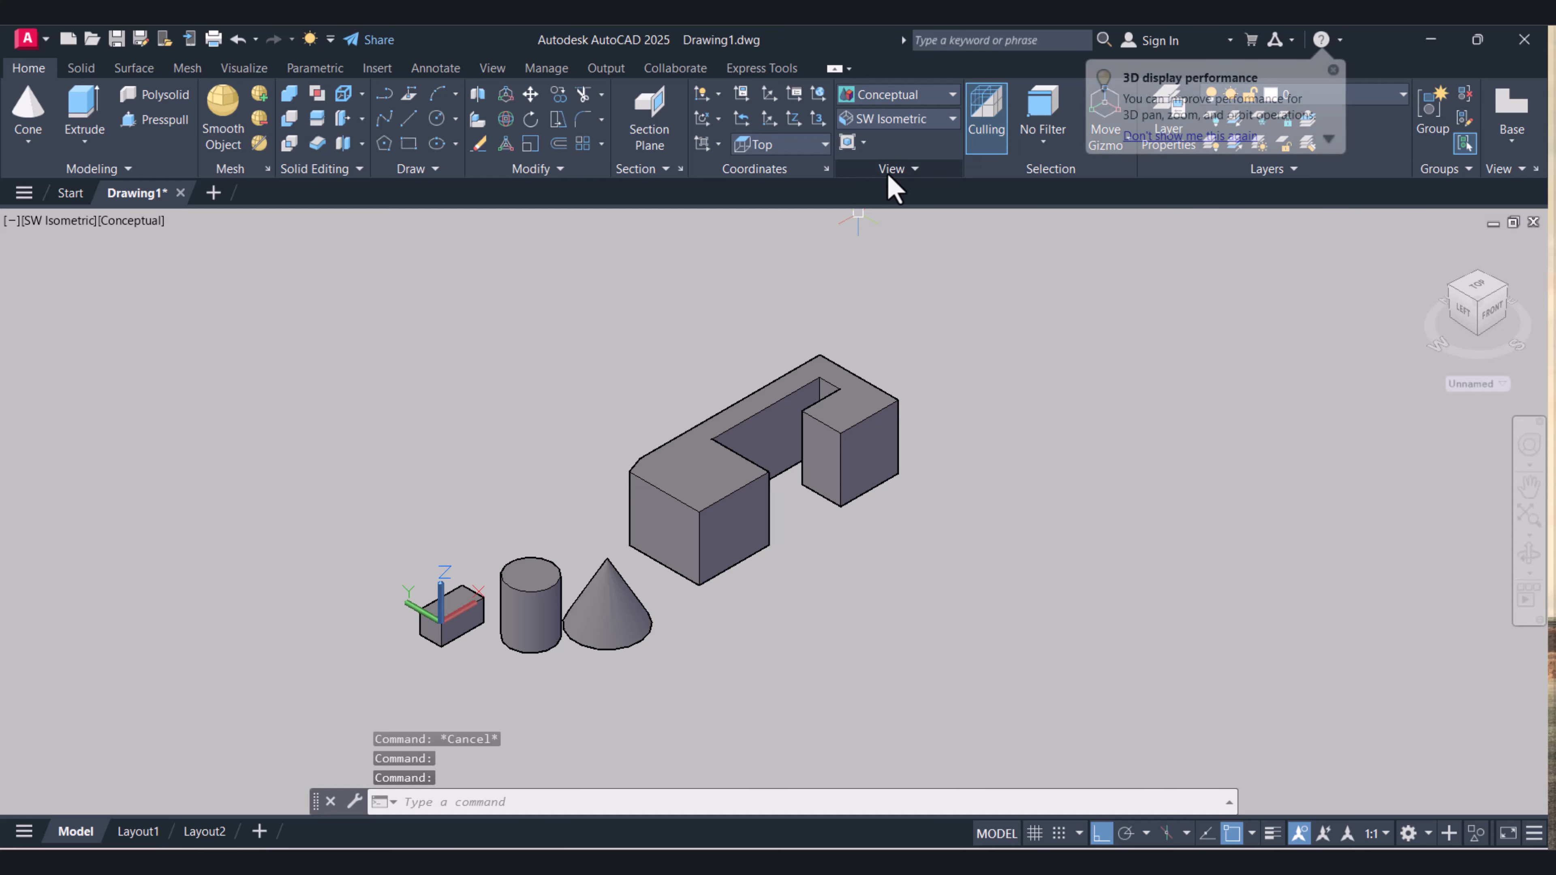
left_click(914, 102)
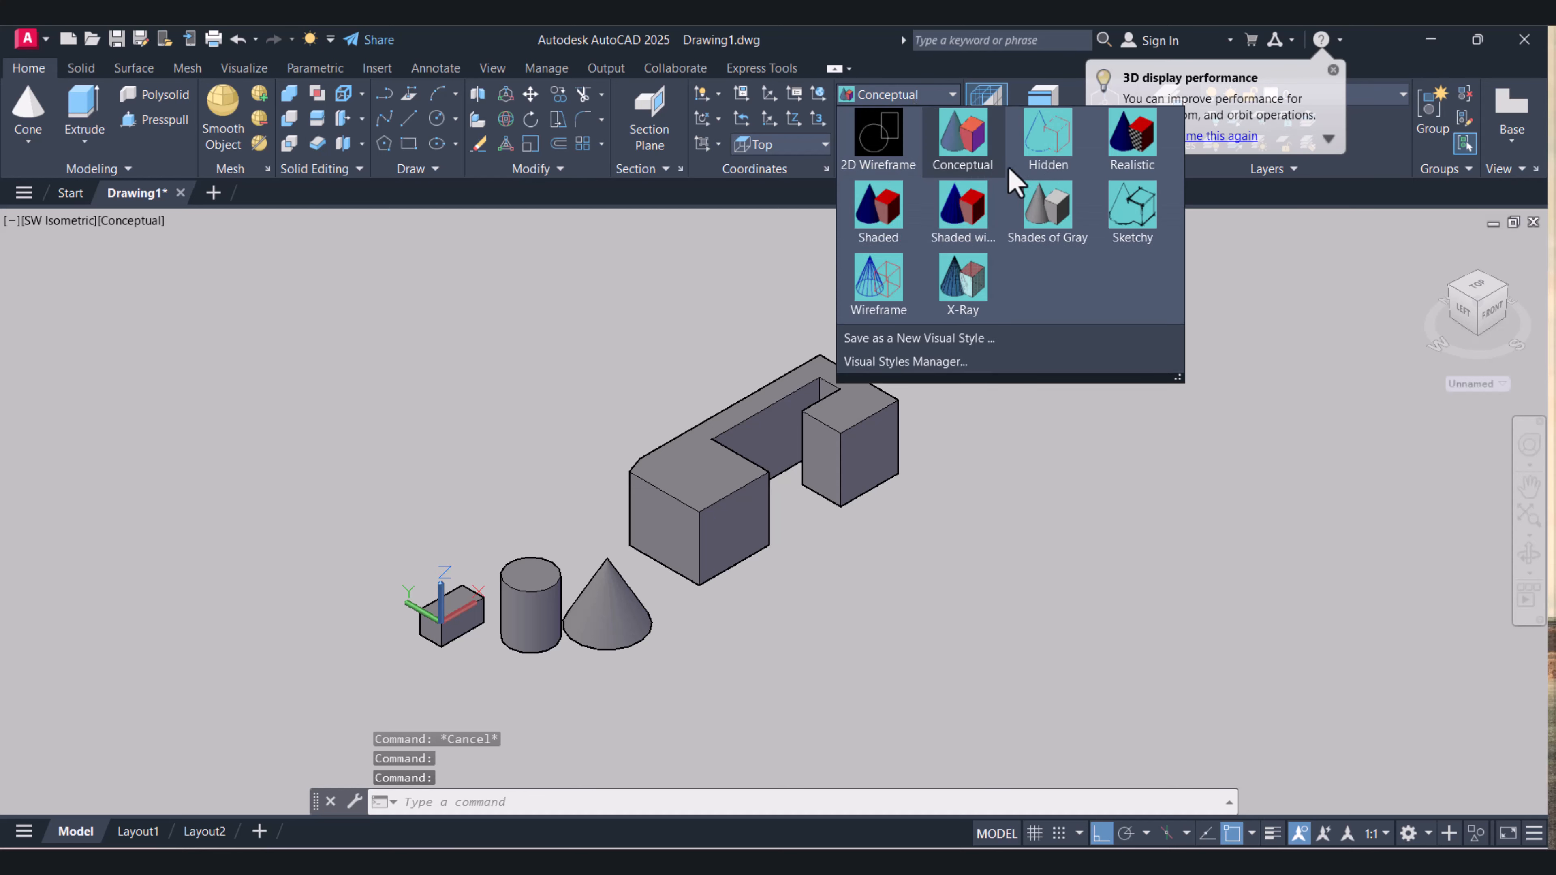
left_click(1051, 150)
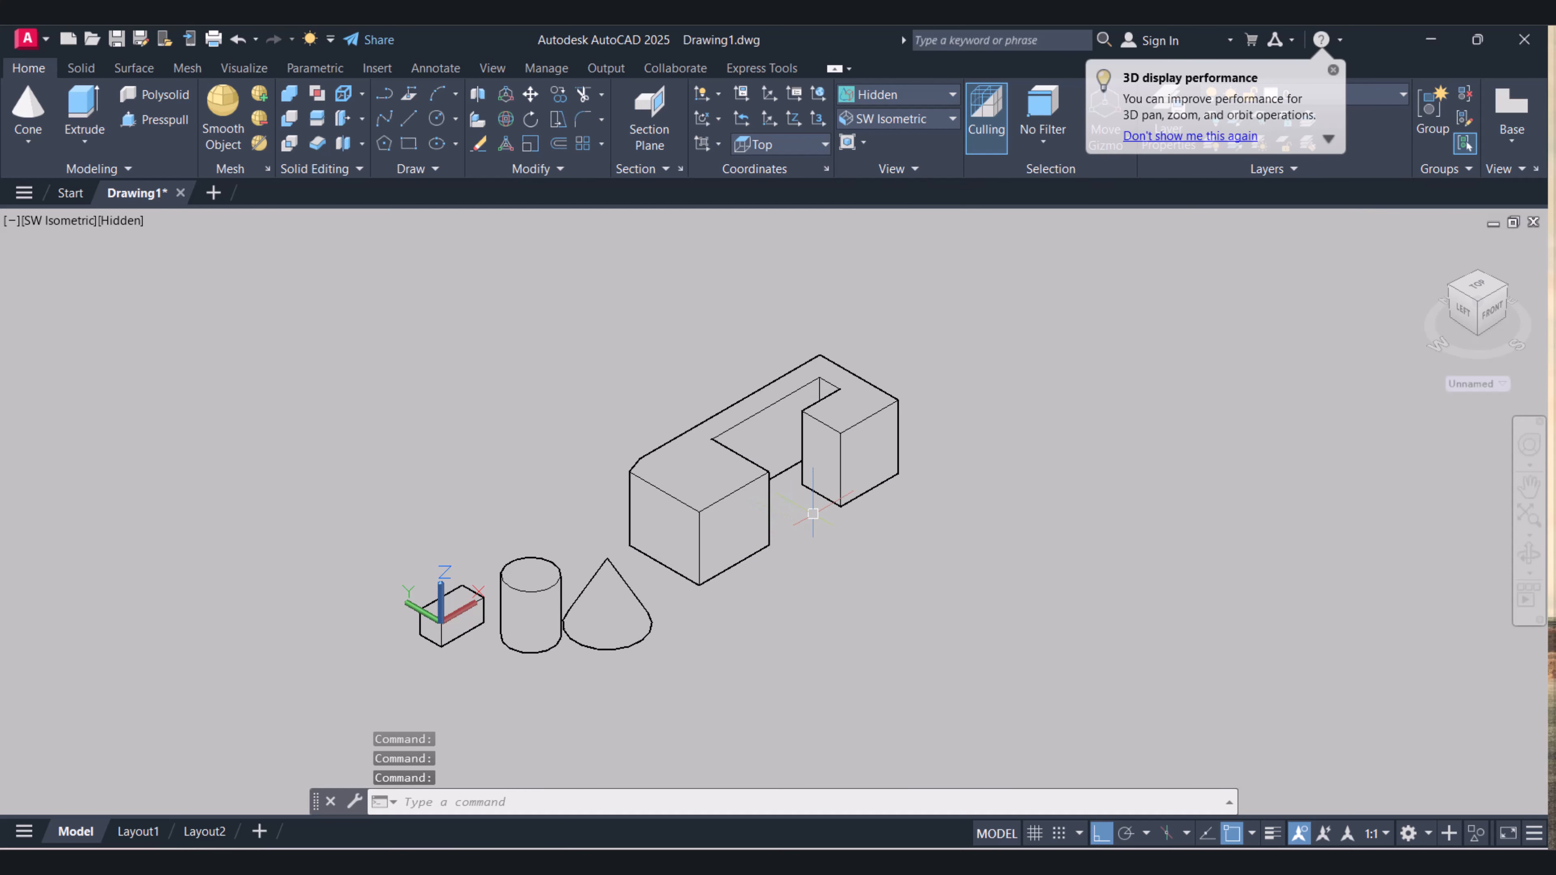
- Orbit the model slightly to view it from another angle and display it in the Realistic visual style
left_click(1528, 555)
left_click_drag(931, 532, 723, 503)
key("Escape")
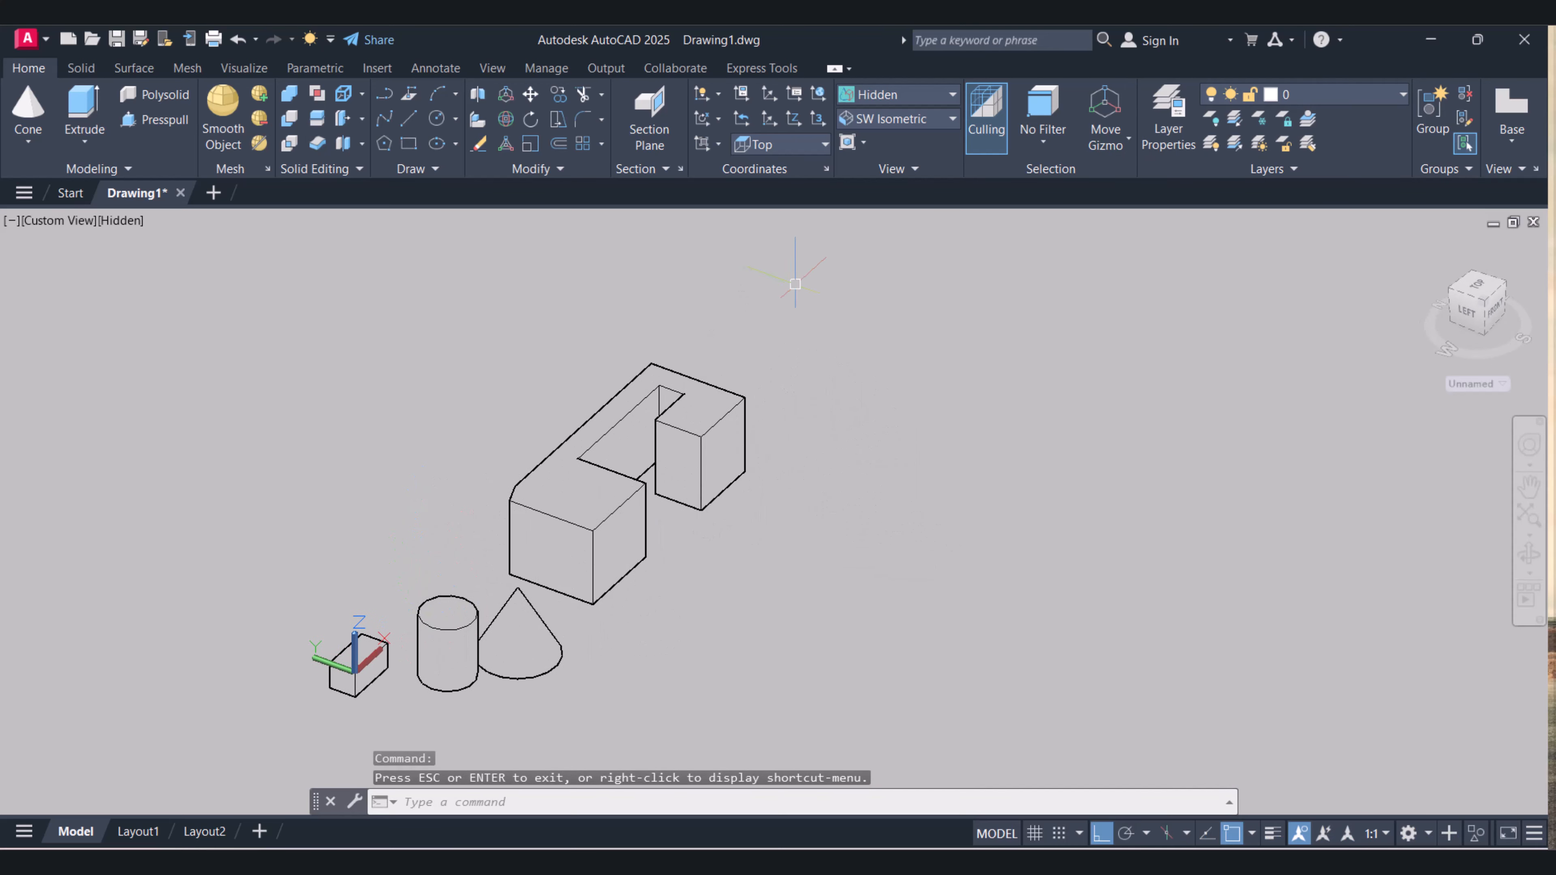
left_click(951, 96)
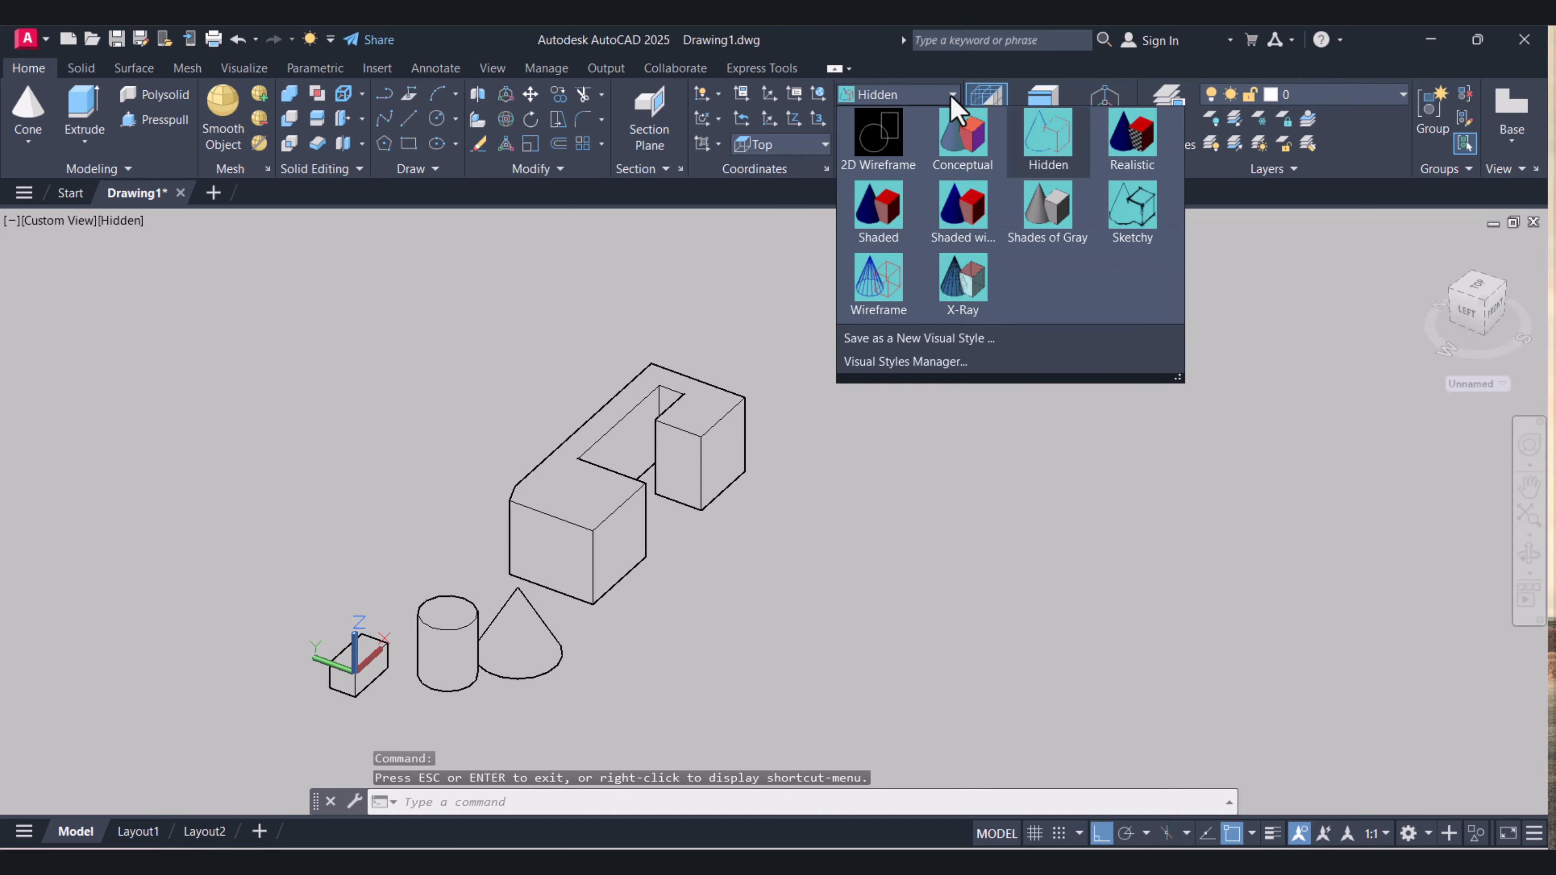
left_click(1131, 147)
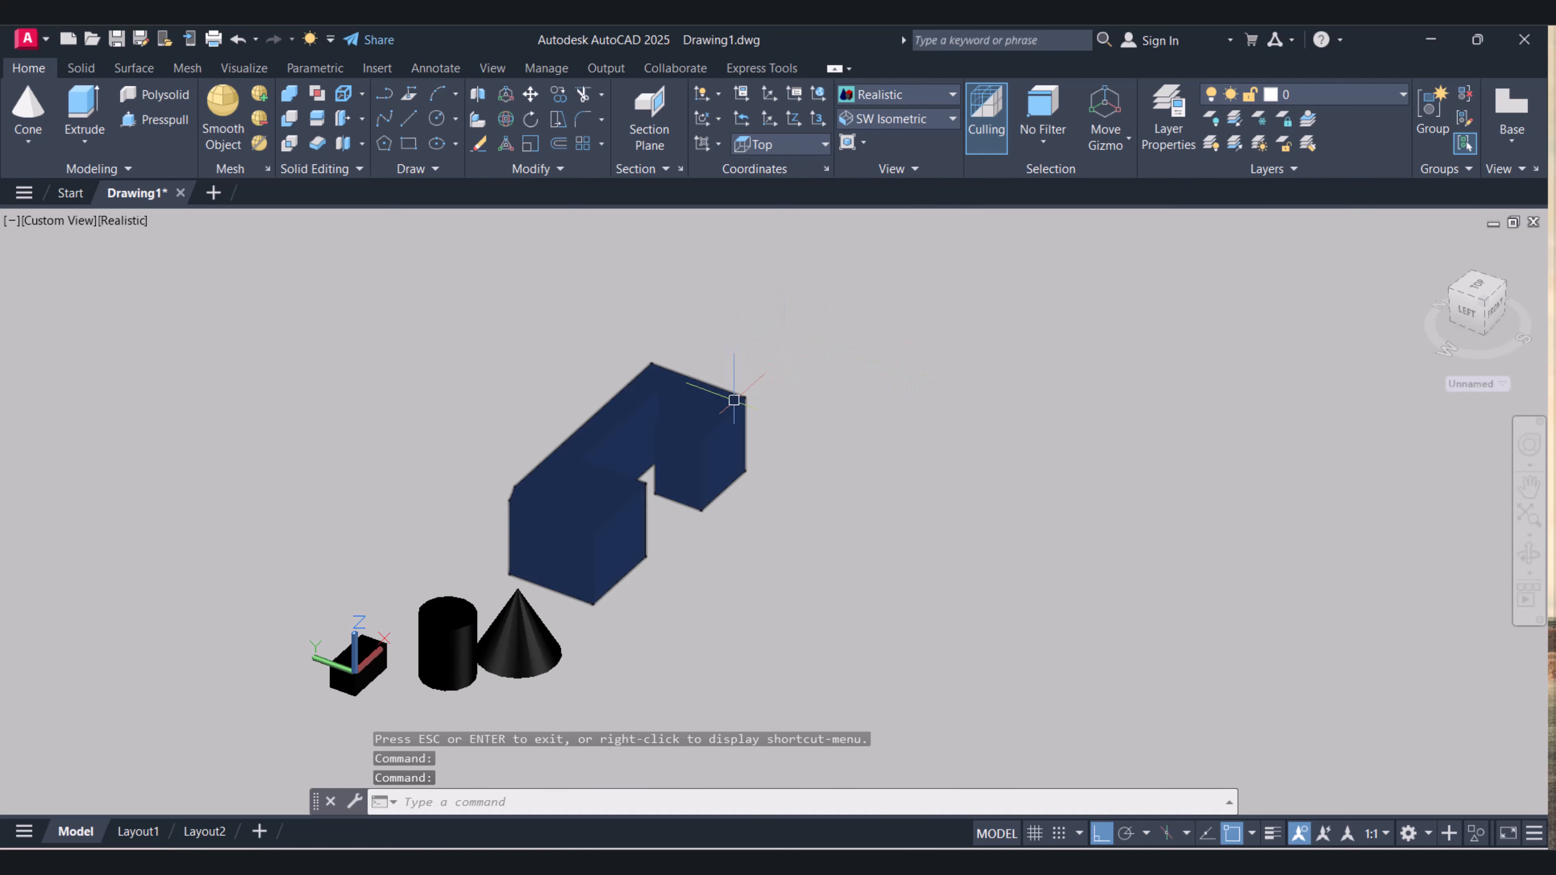
- Select the extruded solid and set its color to Yellow in its object properties
left_click(736, 395)
key("Escape")
left_click(811, 473)
left_click(631, 376)
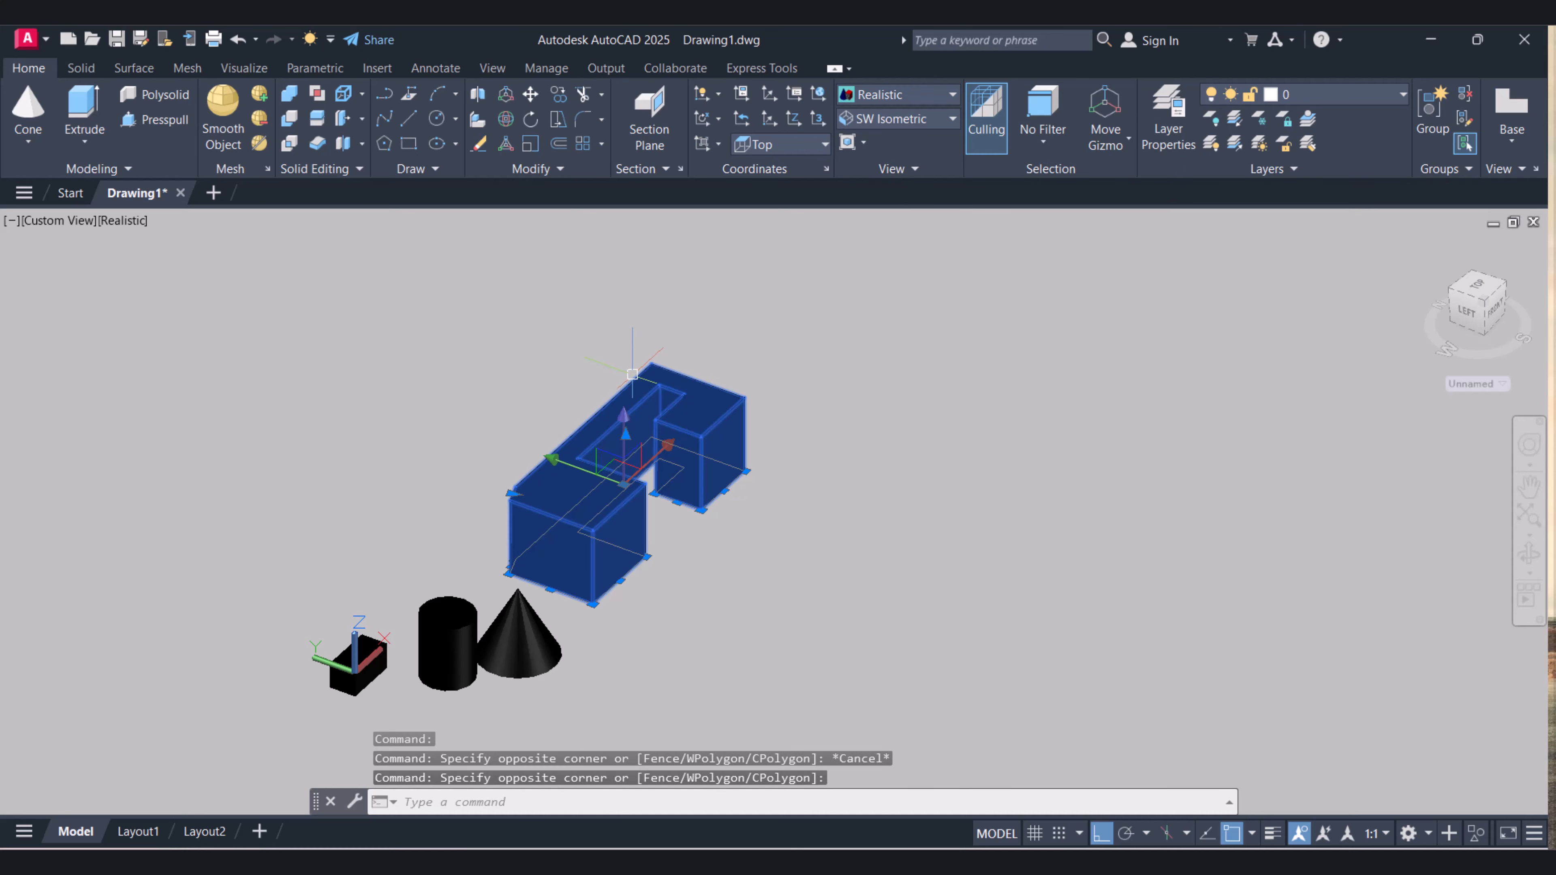
type("CH")
key("Return")
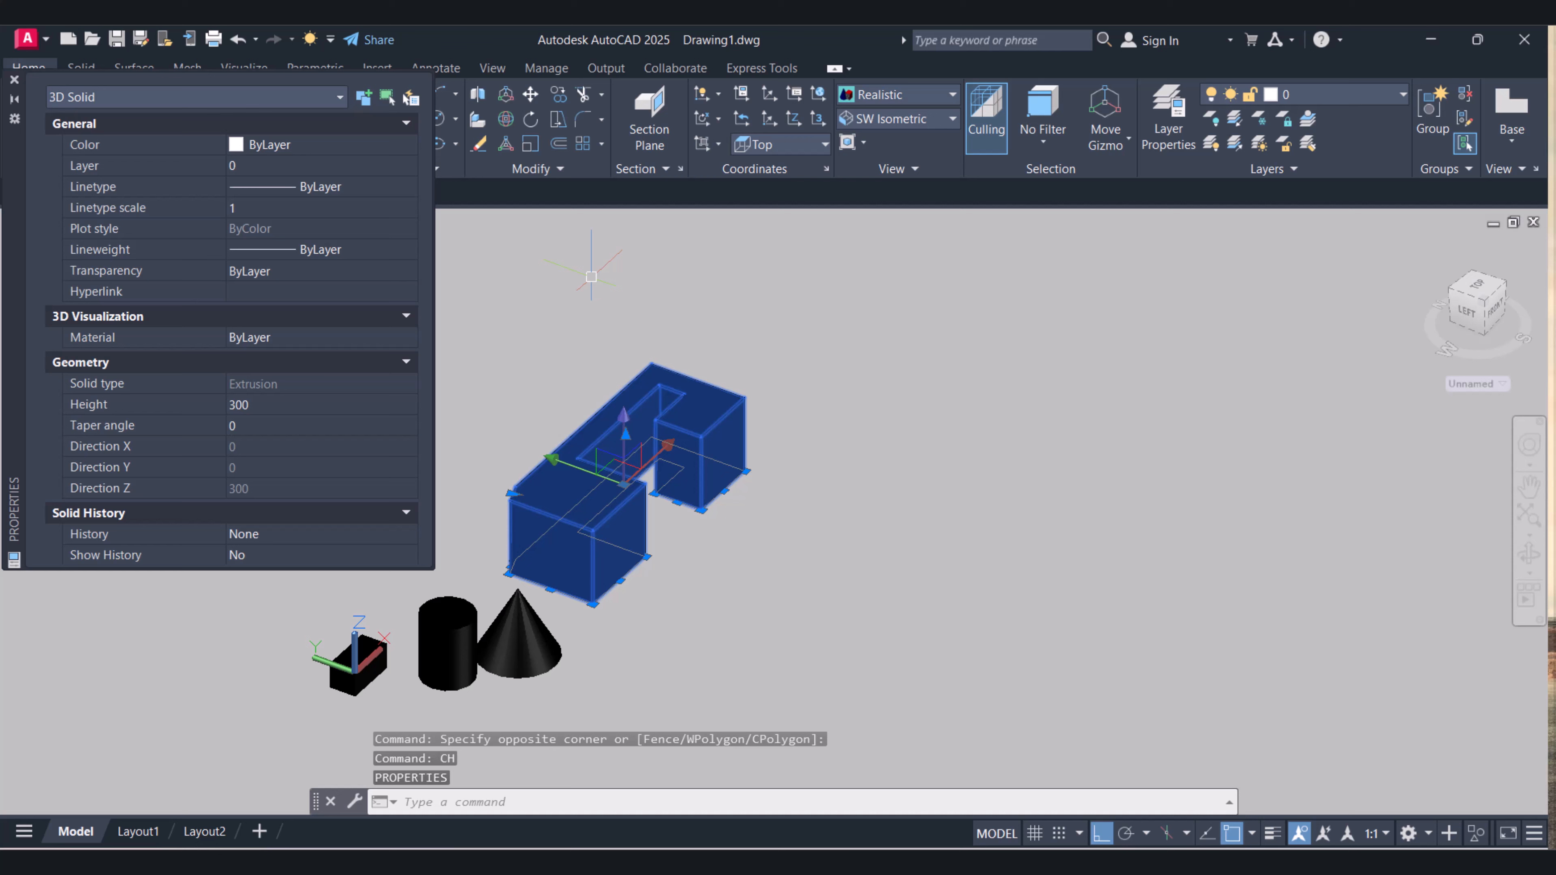
left_click(329, 143)
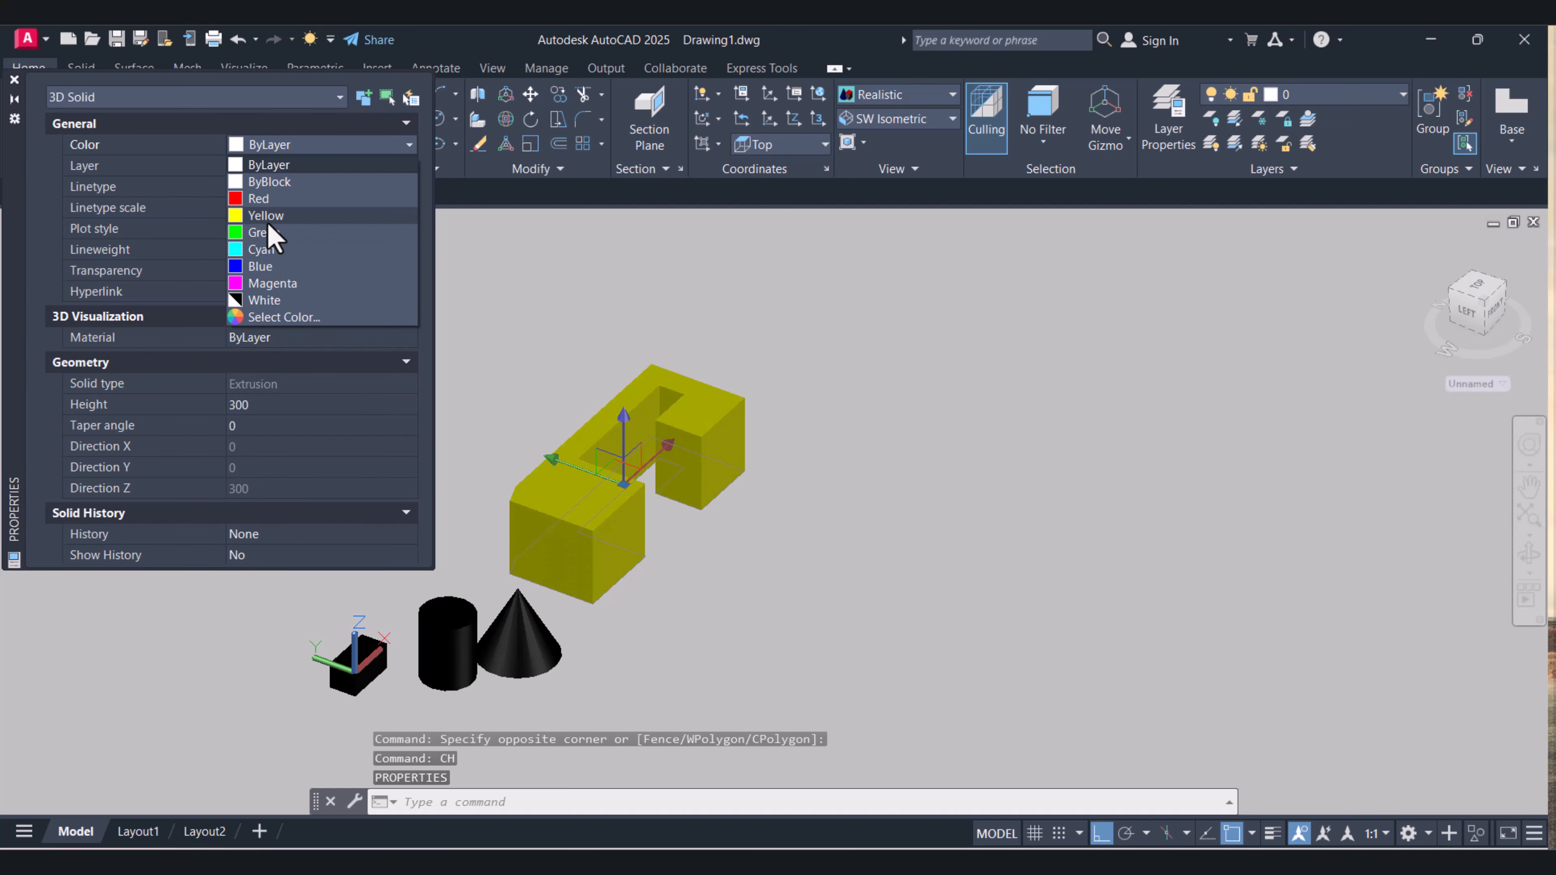
left_click(268, 216)
- Set the cone's color to Green, deselecting the extruded solid first and closing the object properties when done
middle_click_drag(747, 671, 778, 598)
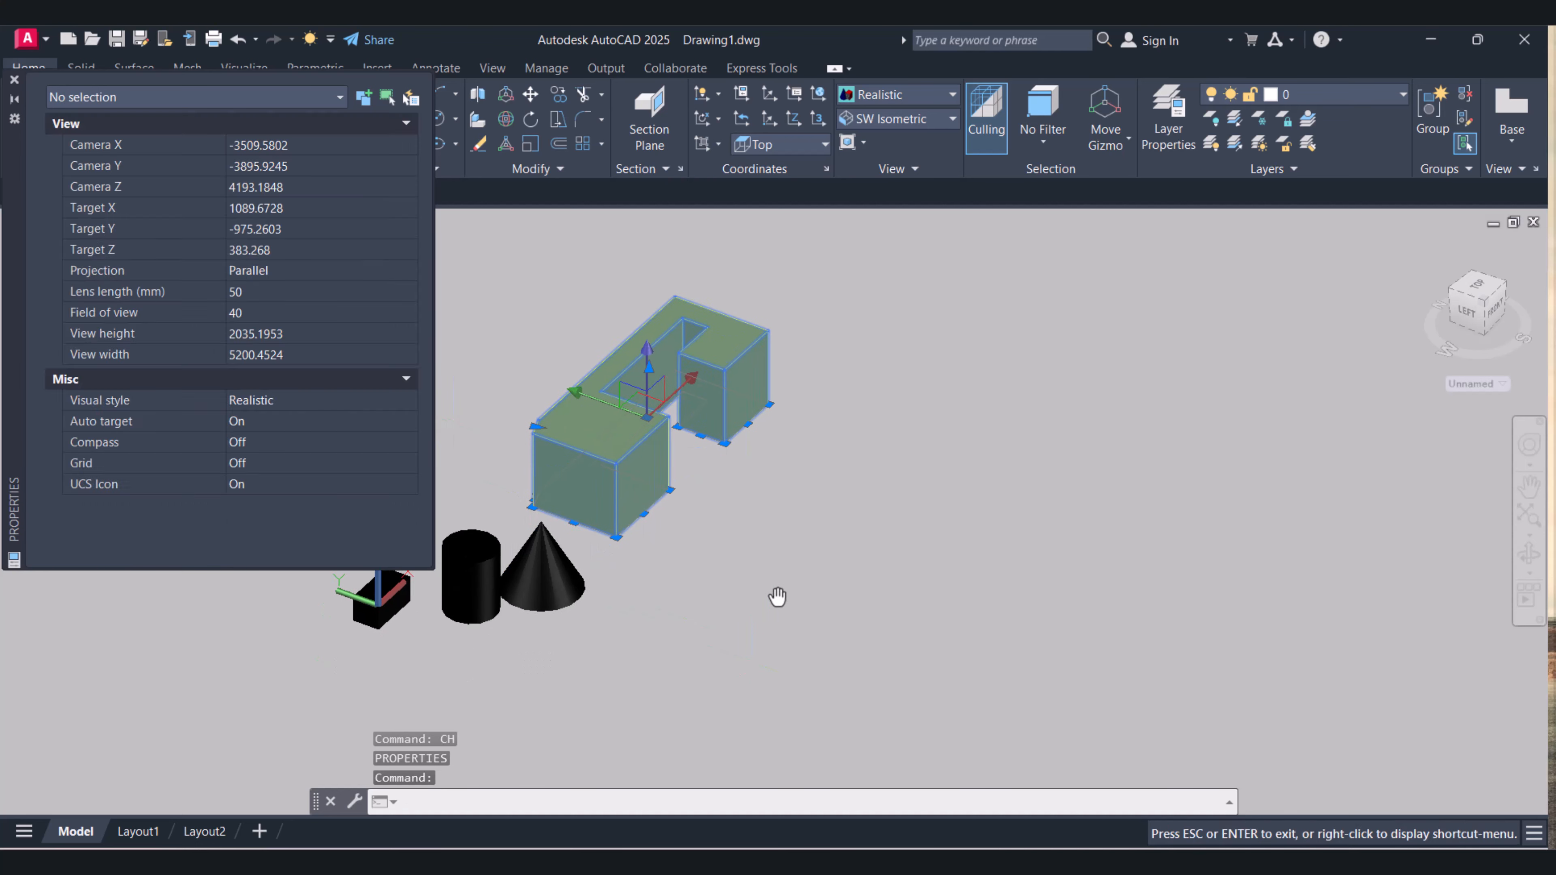
left_click(551, 582)
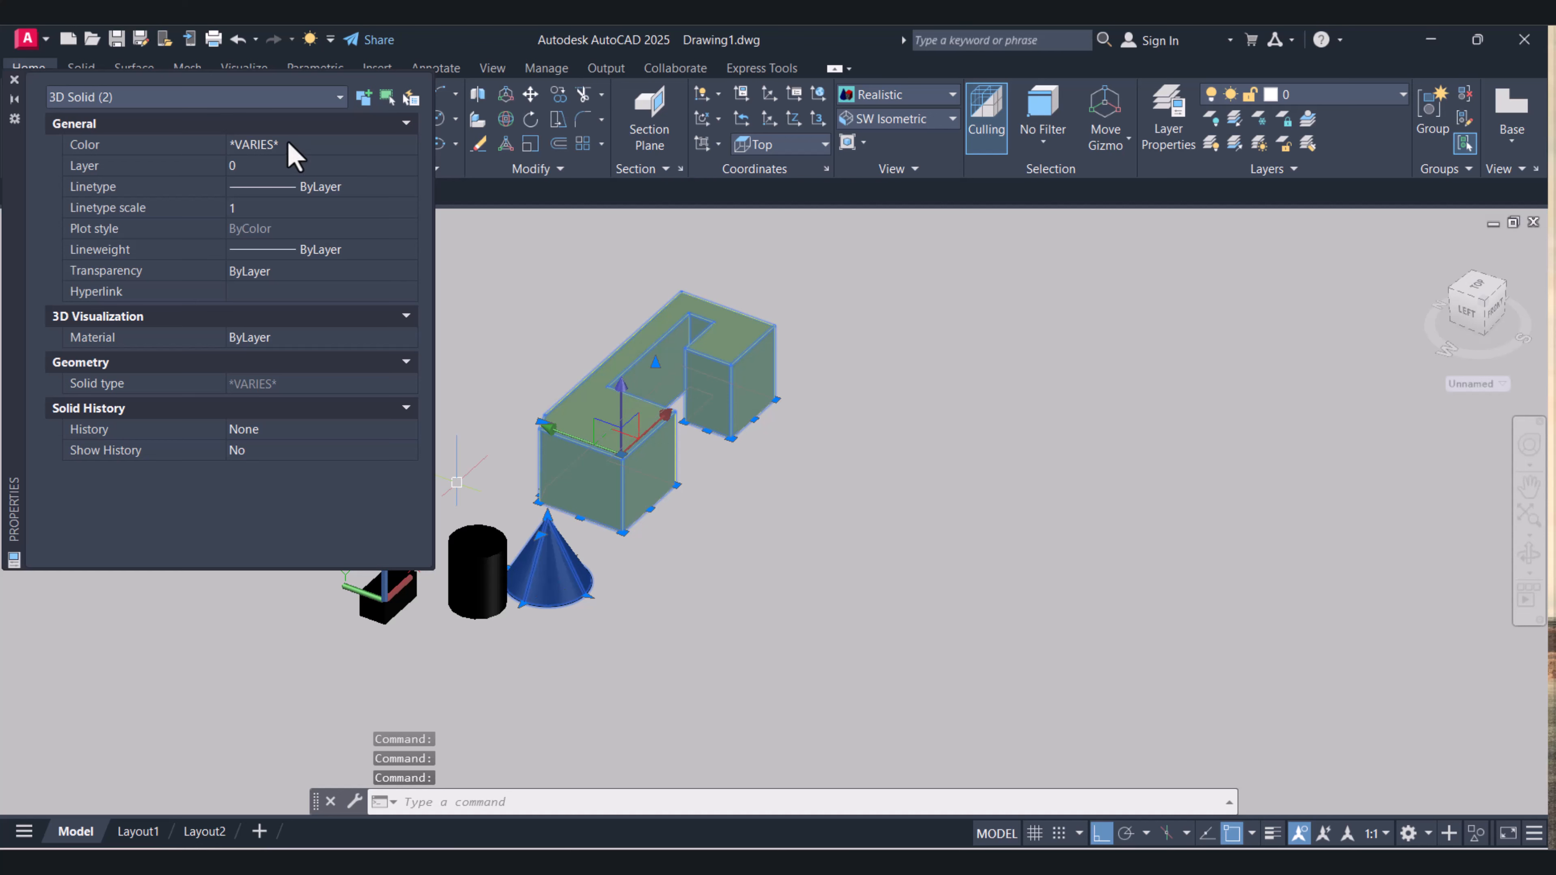
key("Escape")
left_click(556, 542)
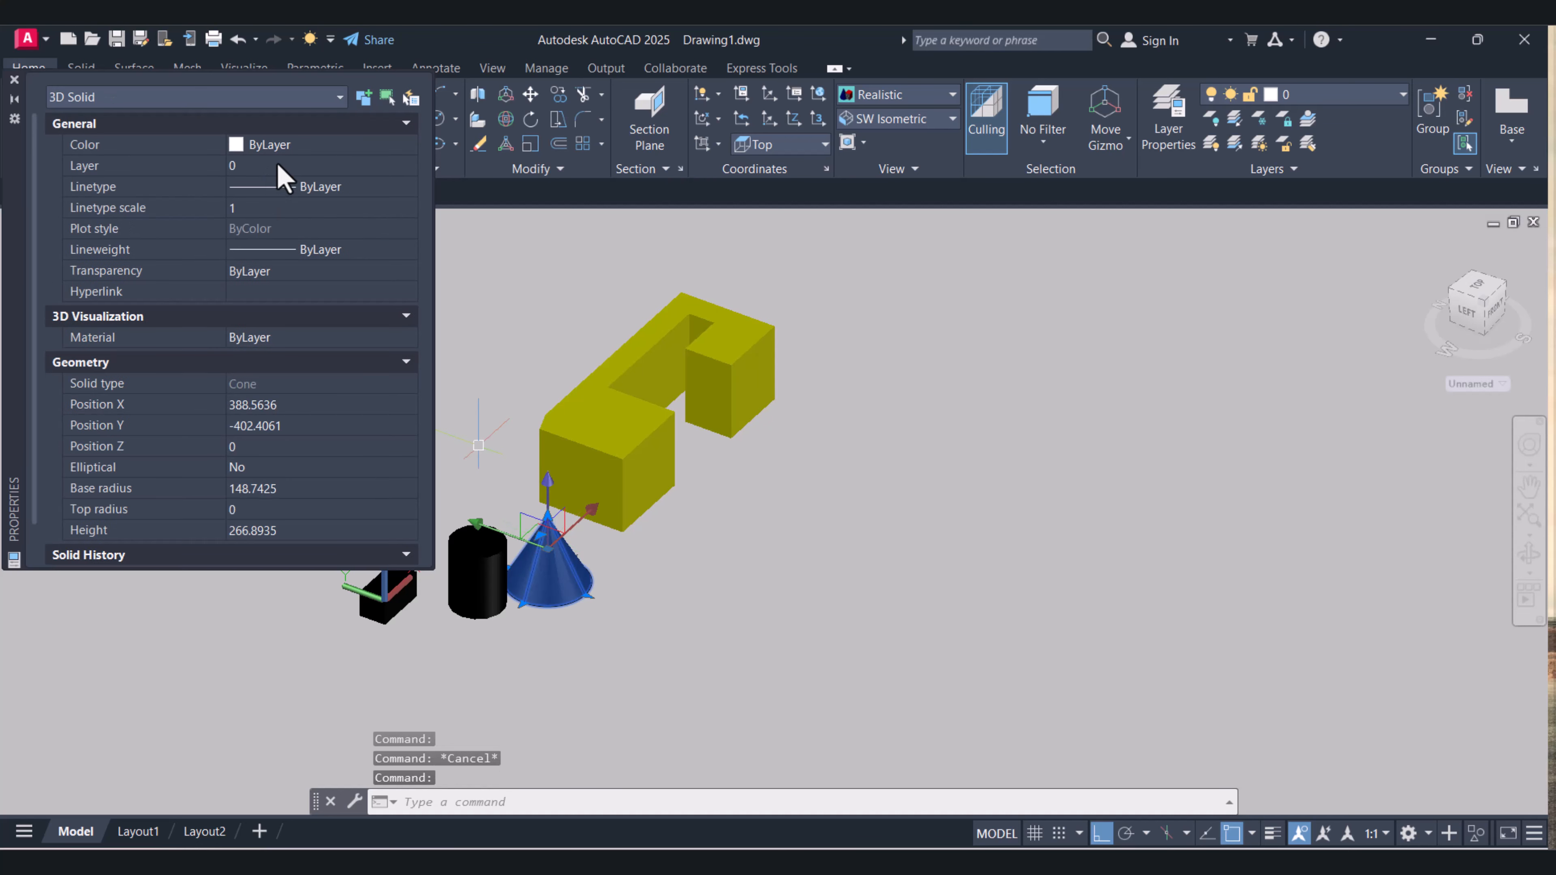
left_click(292, 151)
left_click(378, 150)
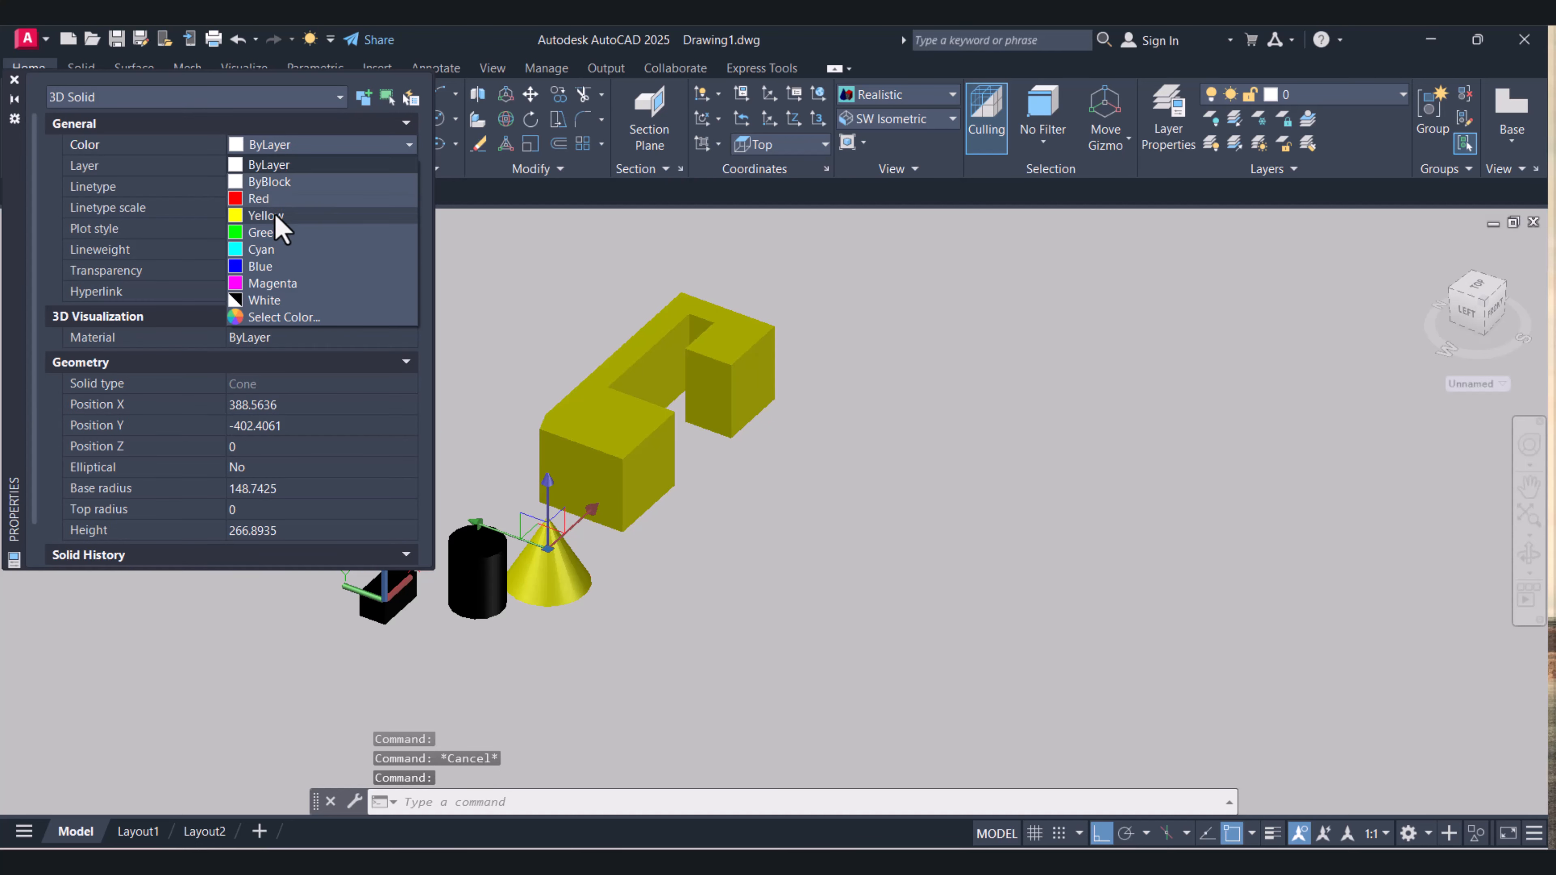
left_click(263, 232)
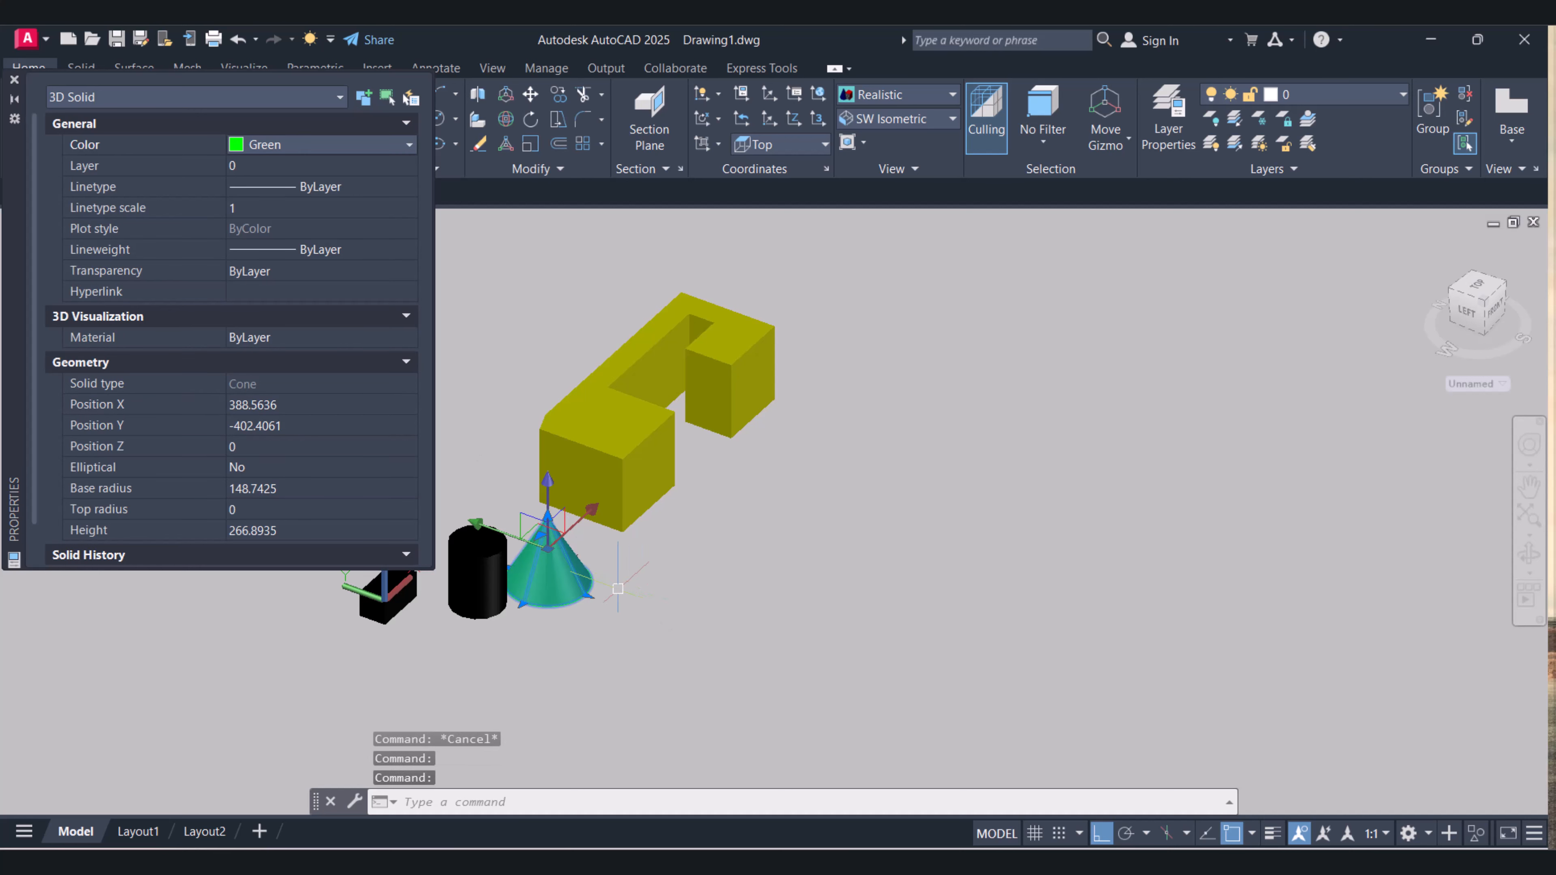
key("Escape")
key("Escape")
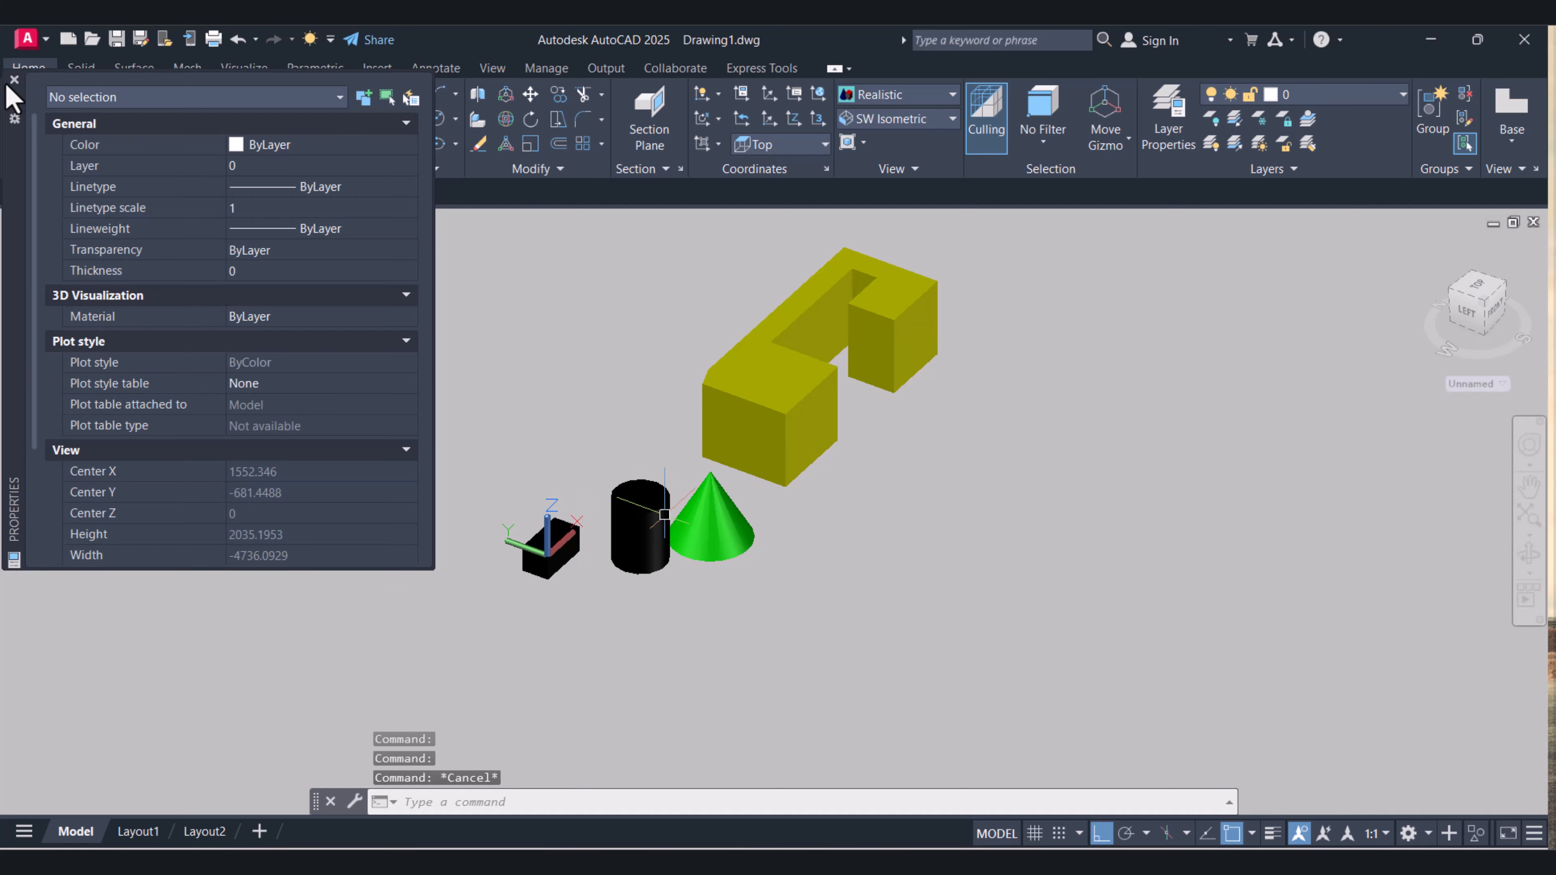
middle_click_drag(792, 383, 761, 382)
key("Escape")
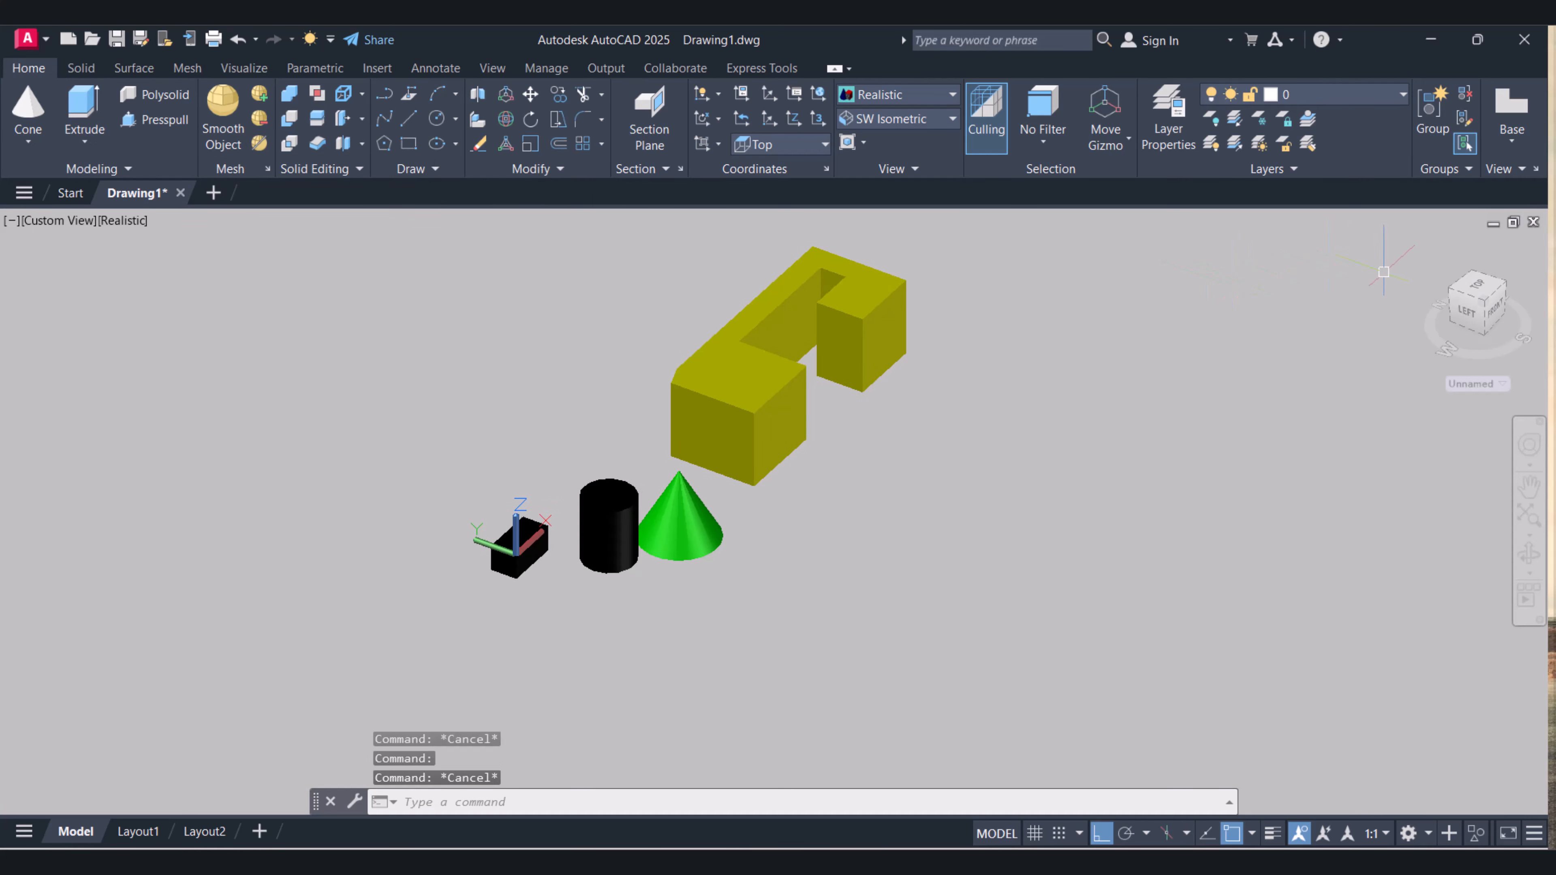
- Show the model from the top, rotated so that north points up, in the 2D Wireframe visual style
left_click(1480, 288)
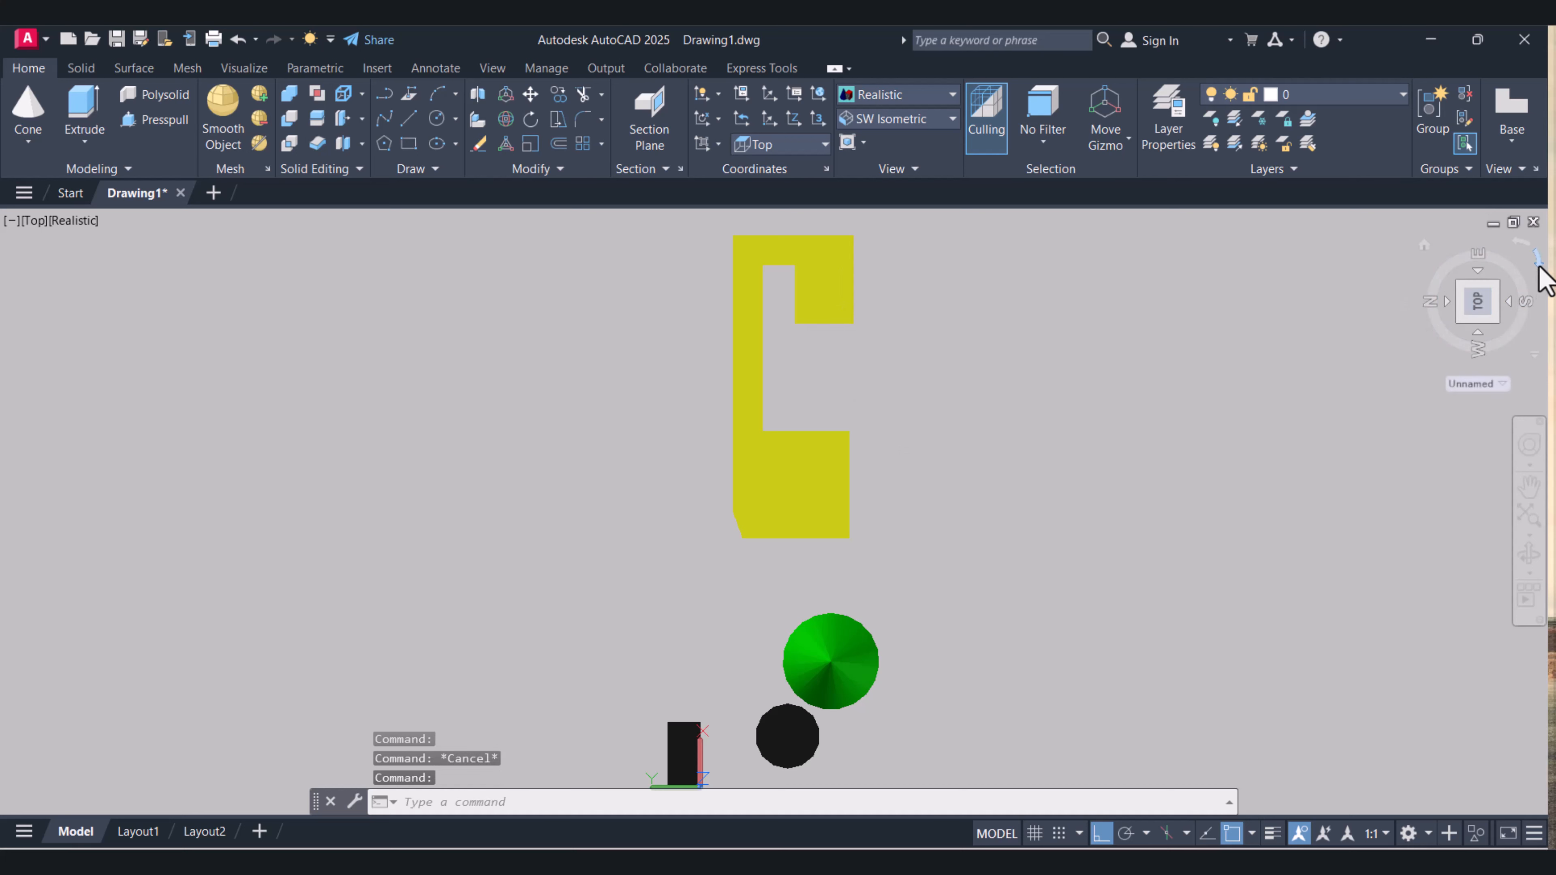
left_click(1540, 270)
middle_click_drag(809, 469, 605, 455)
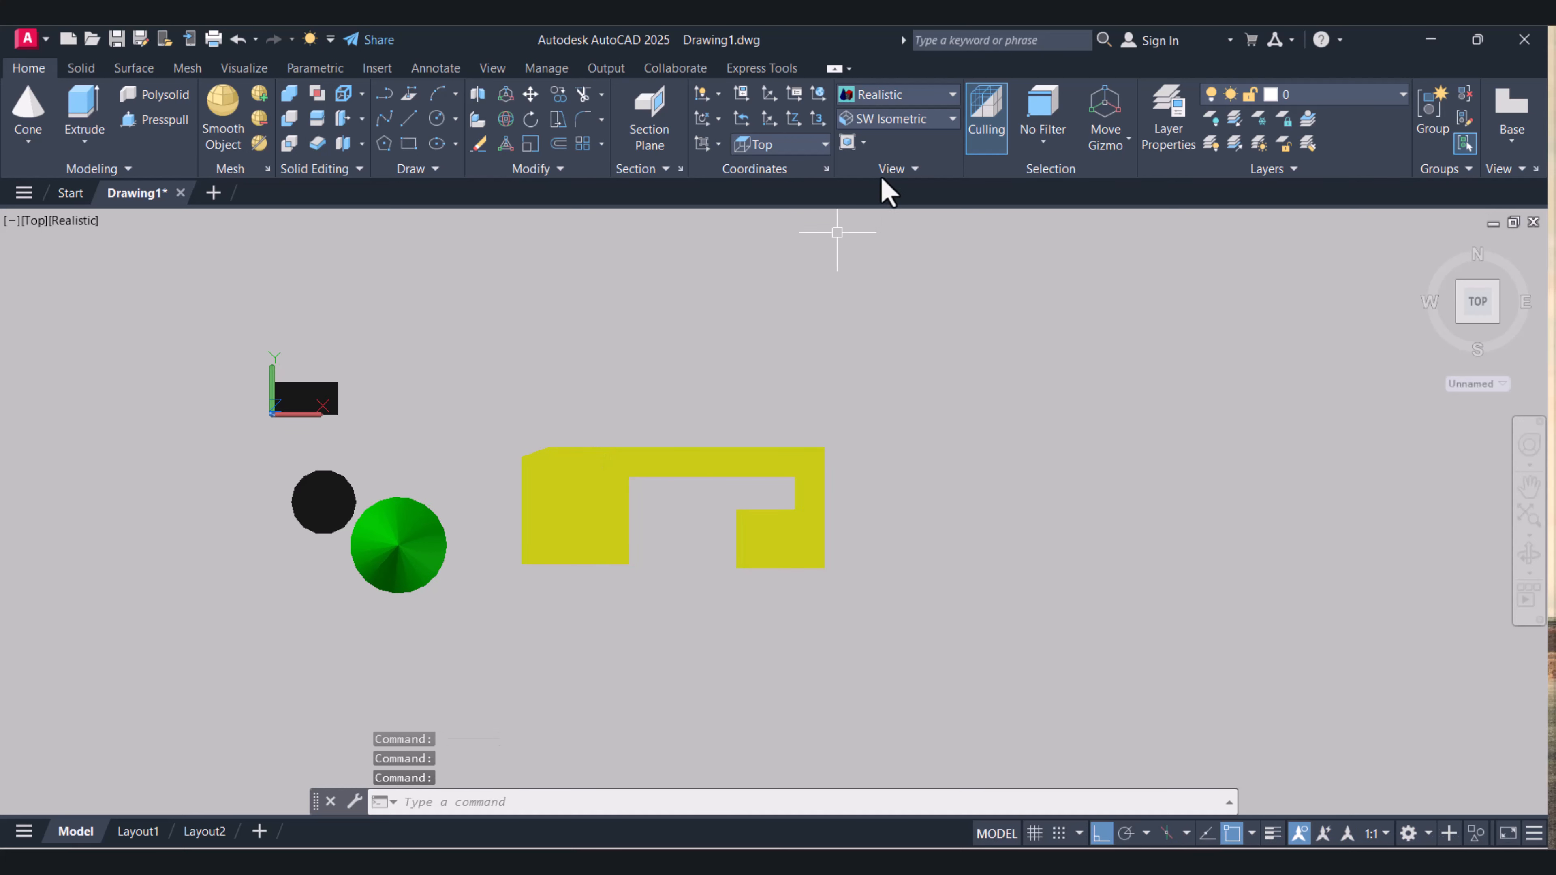
left_click(846, 94)
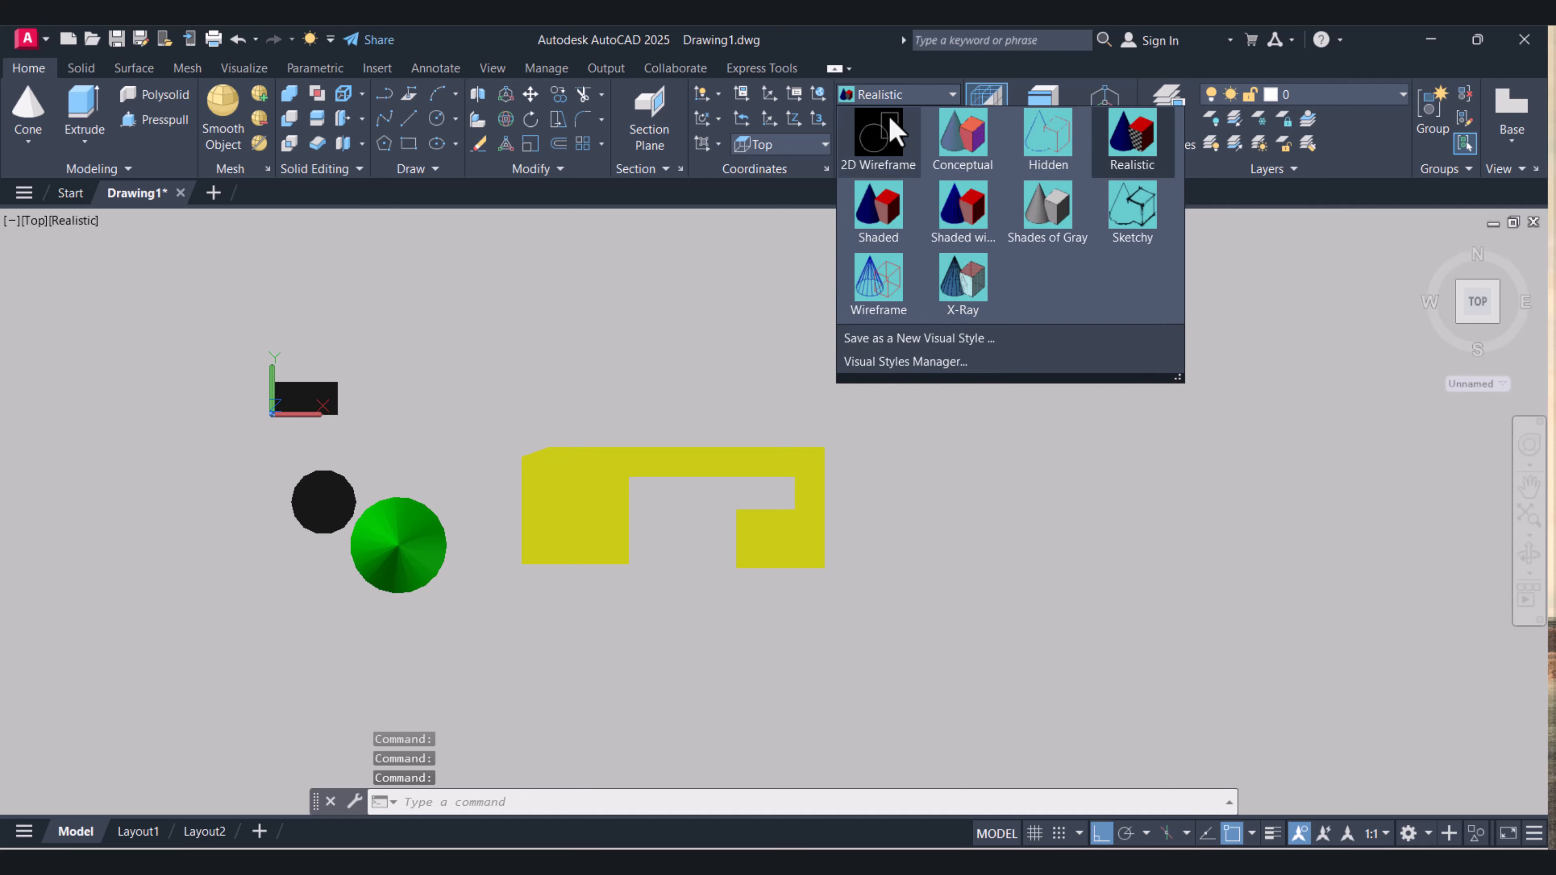
left_click(879, 138)
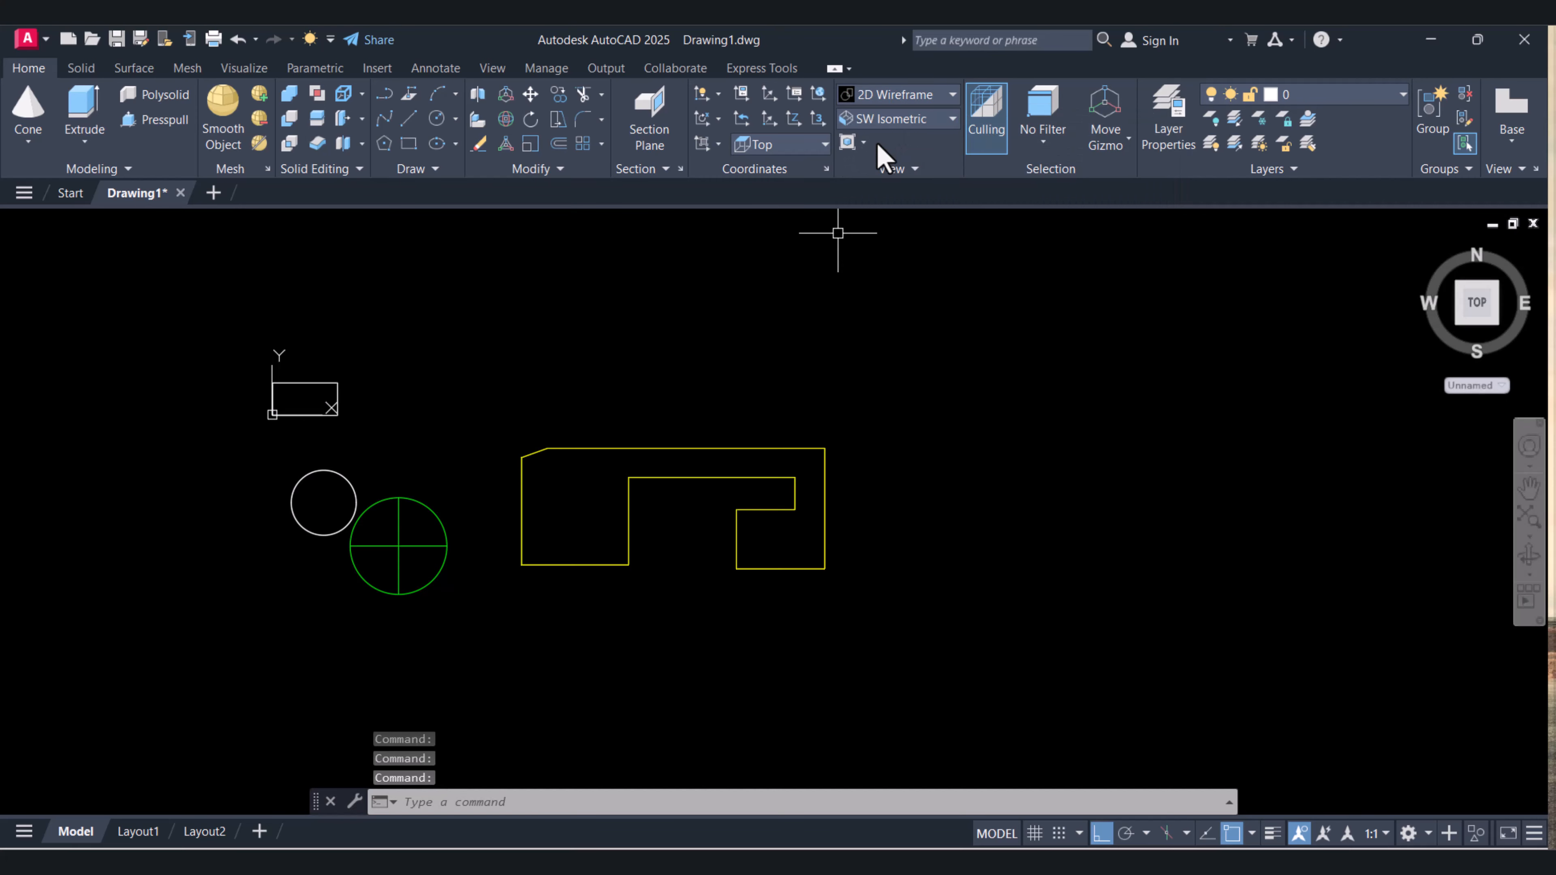
- Return the model to the SW Isometric view with all the solids in sight
left_click(923, 118)
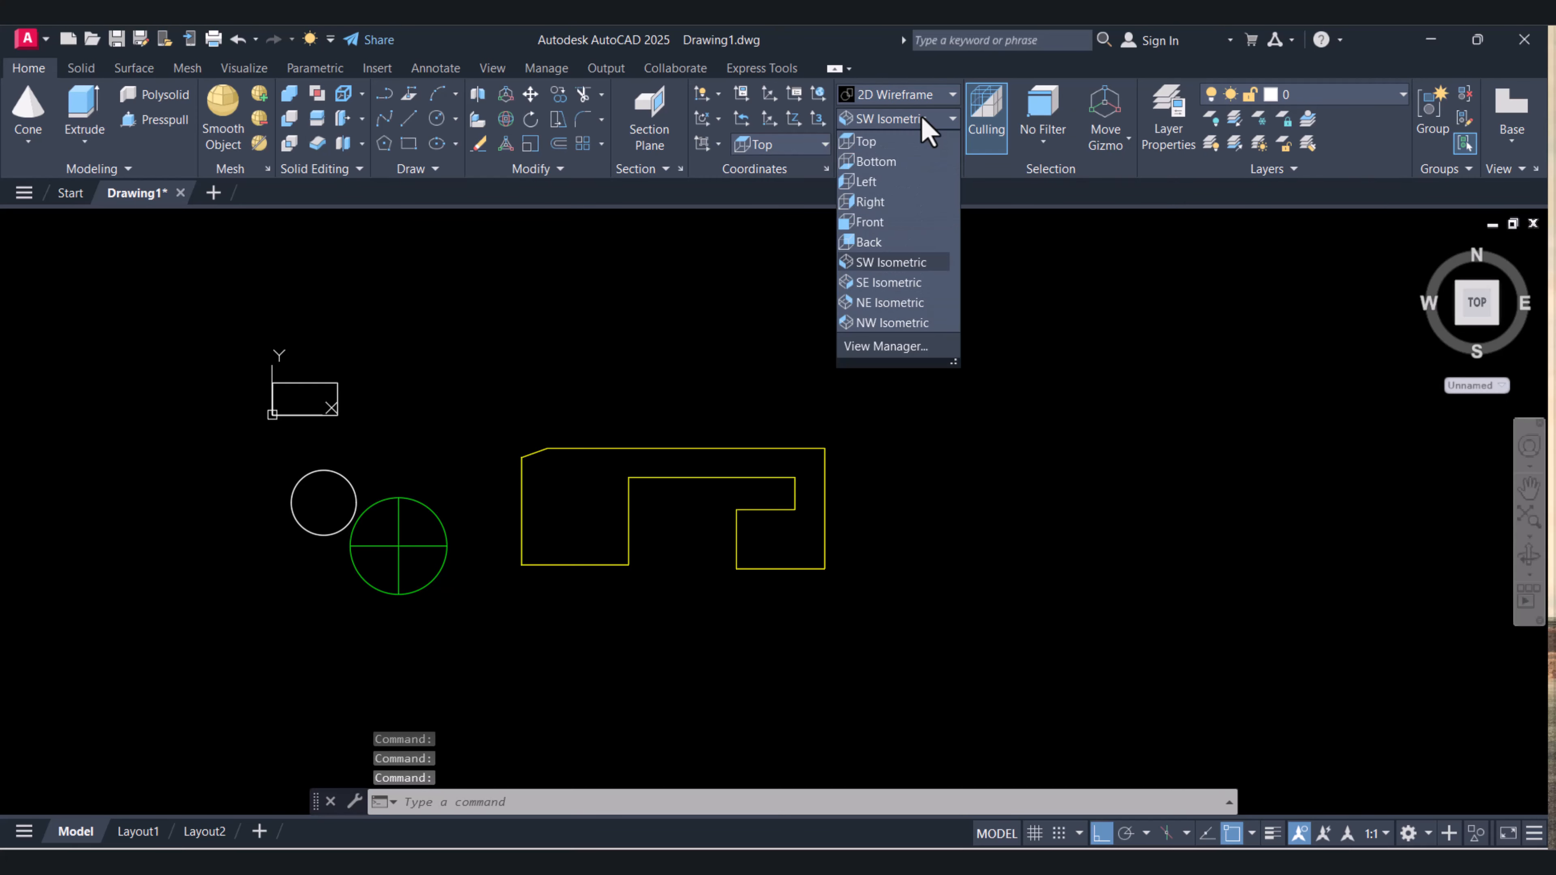
left_click(904, 265)
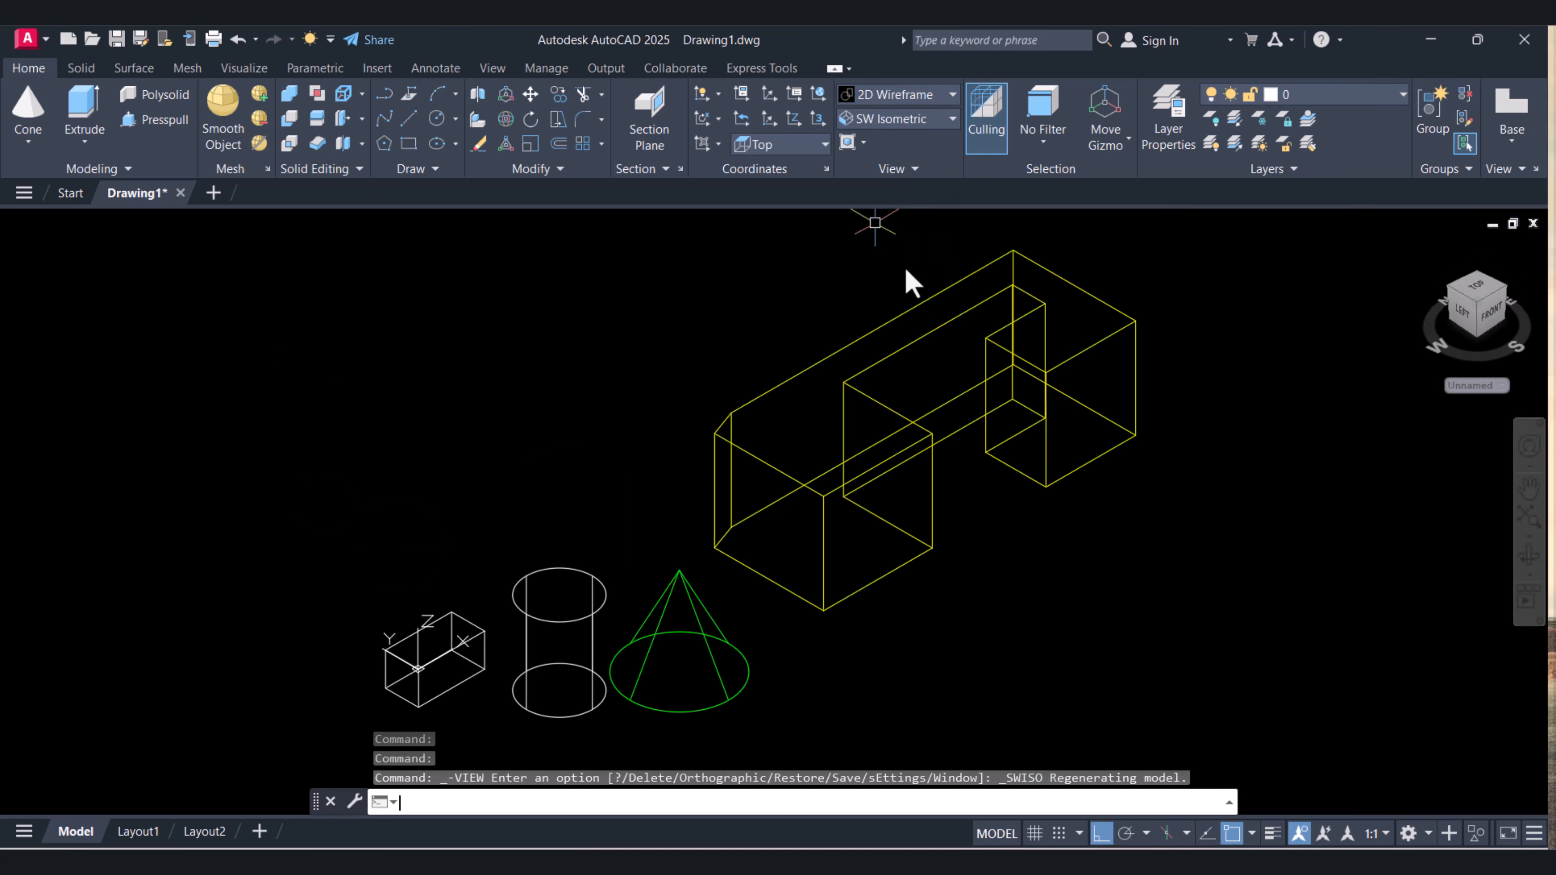
middle_click_drag(903, 495, 573, 507)
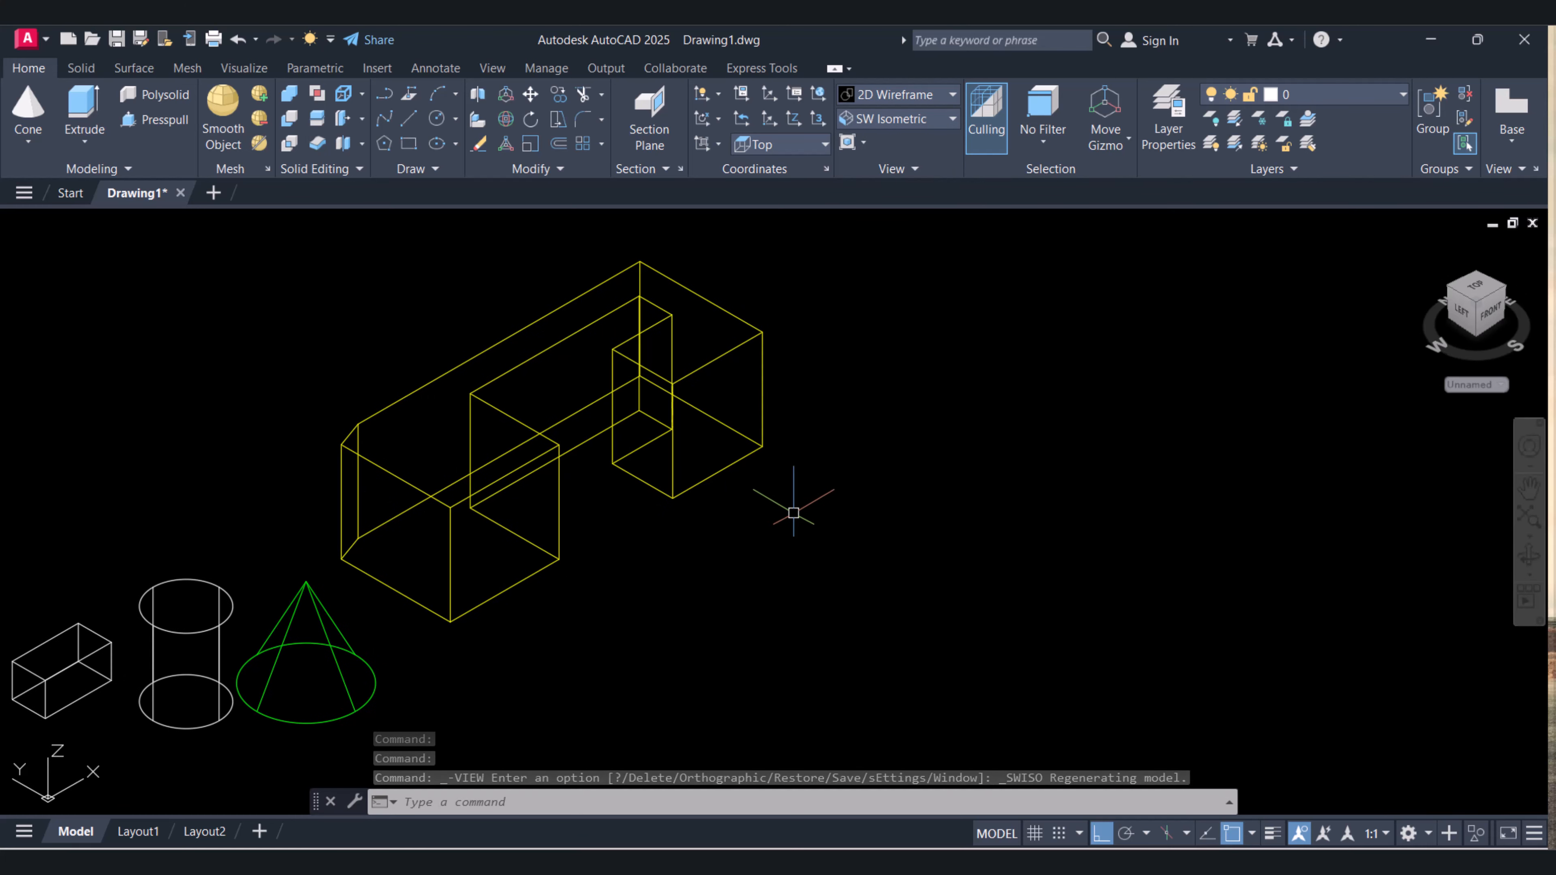
scroll(795, 512, "down", 2)
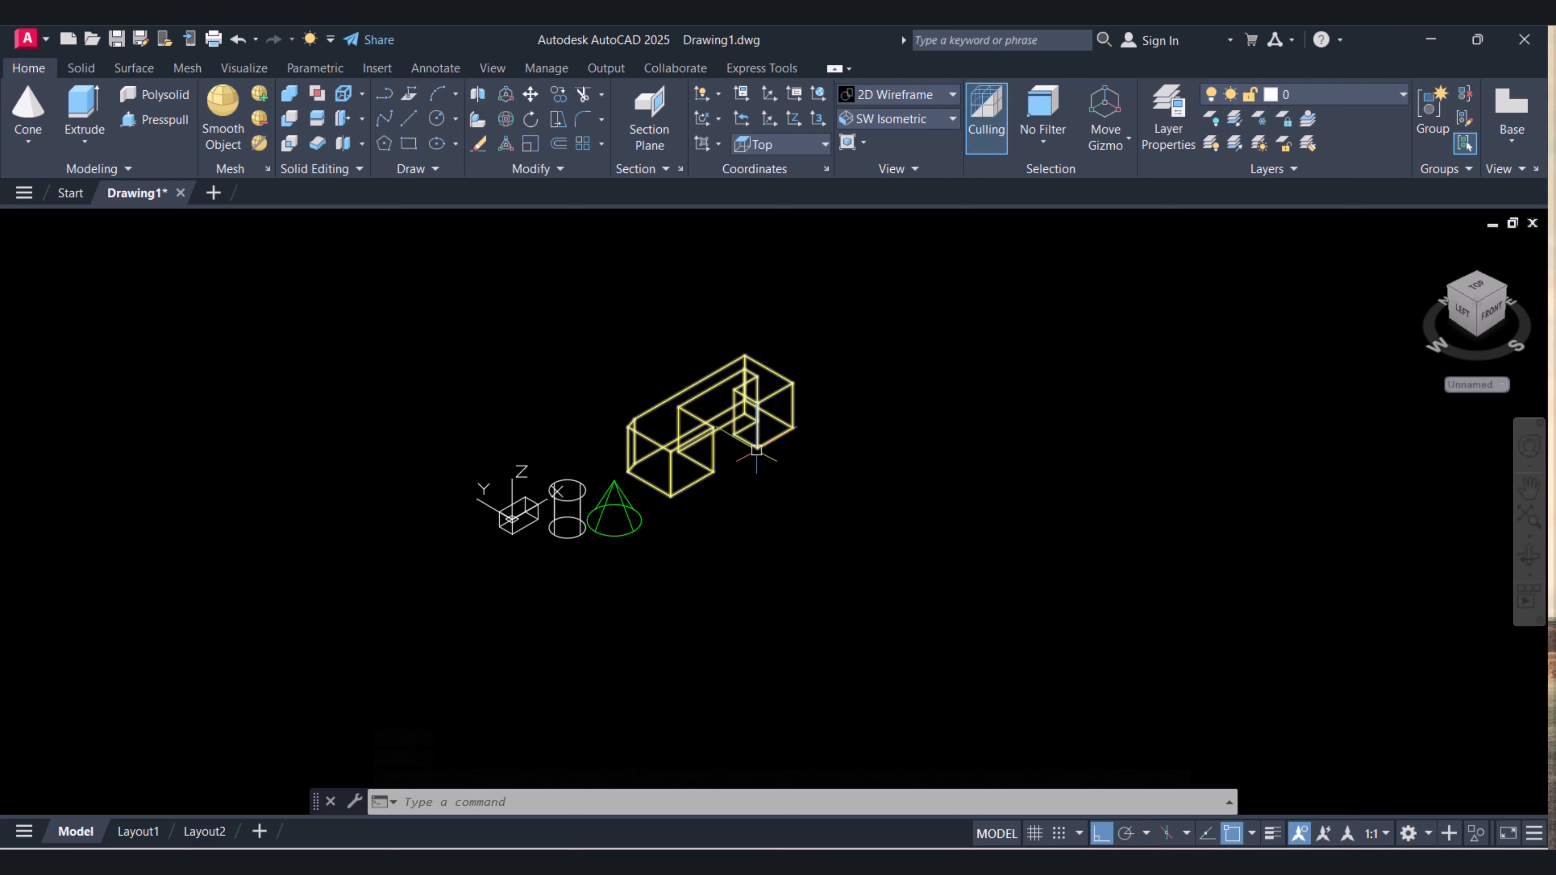
scroll(796, 383, "up", 3)
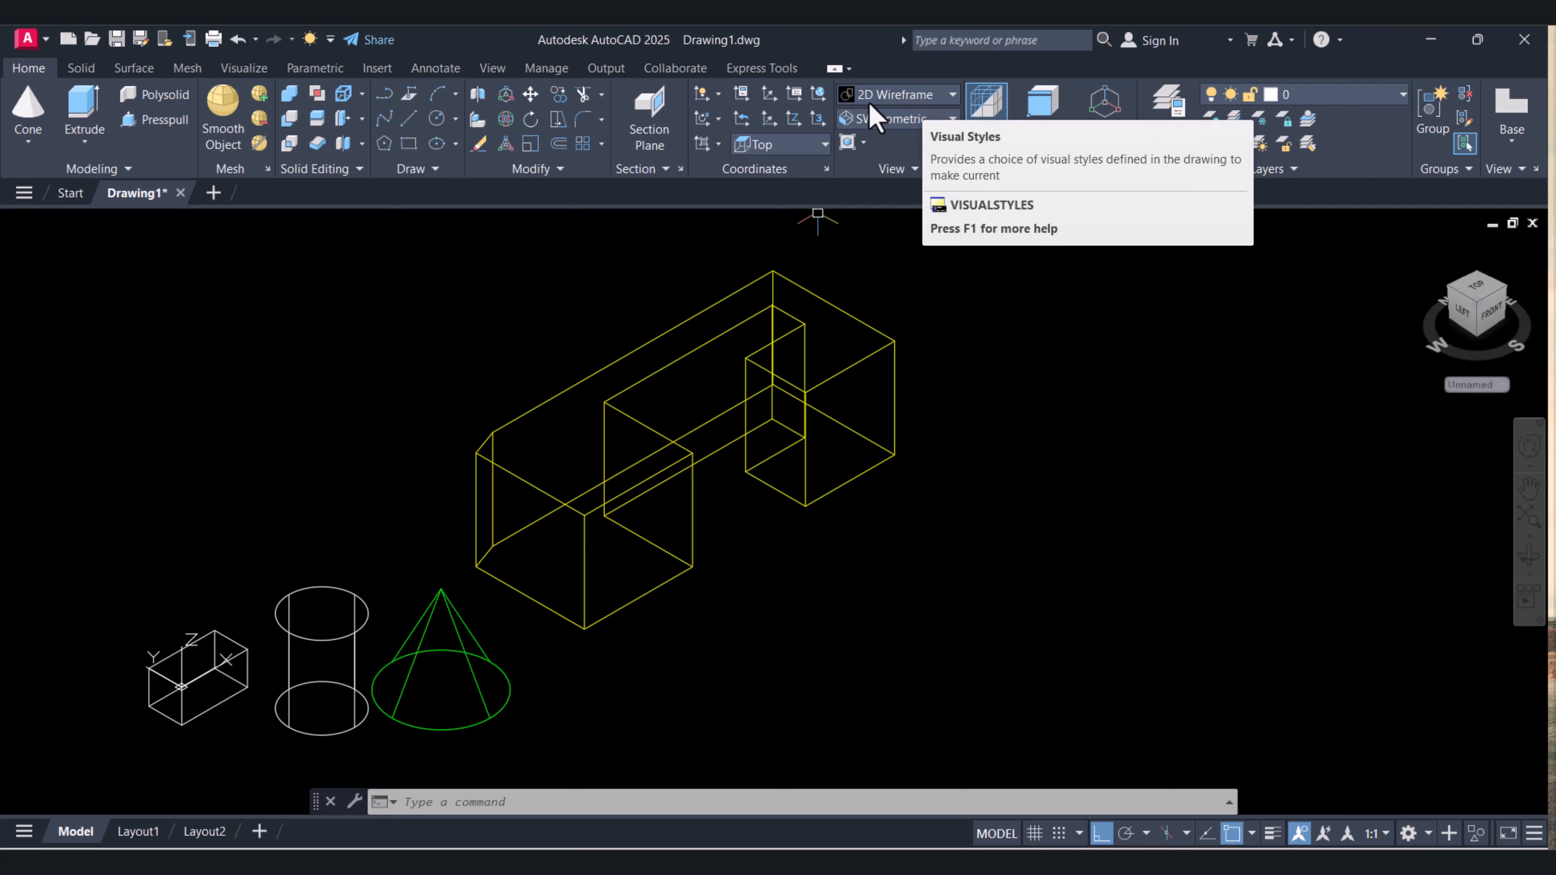
middle_click_drag(654, 369, 653, 400)
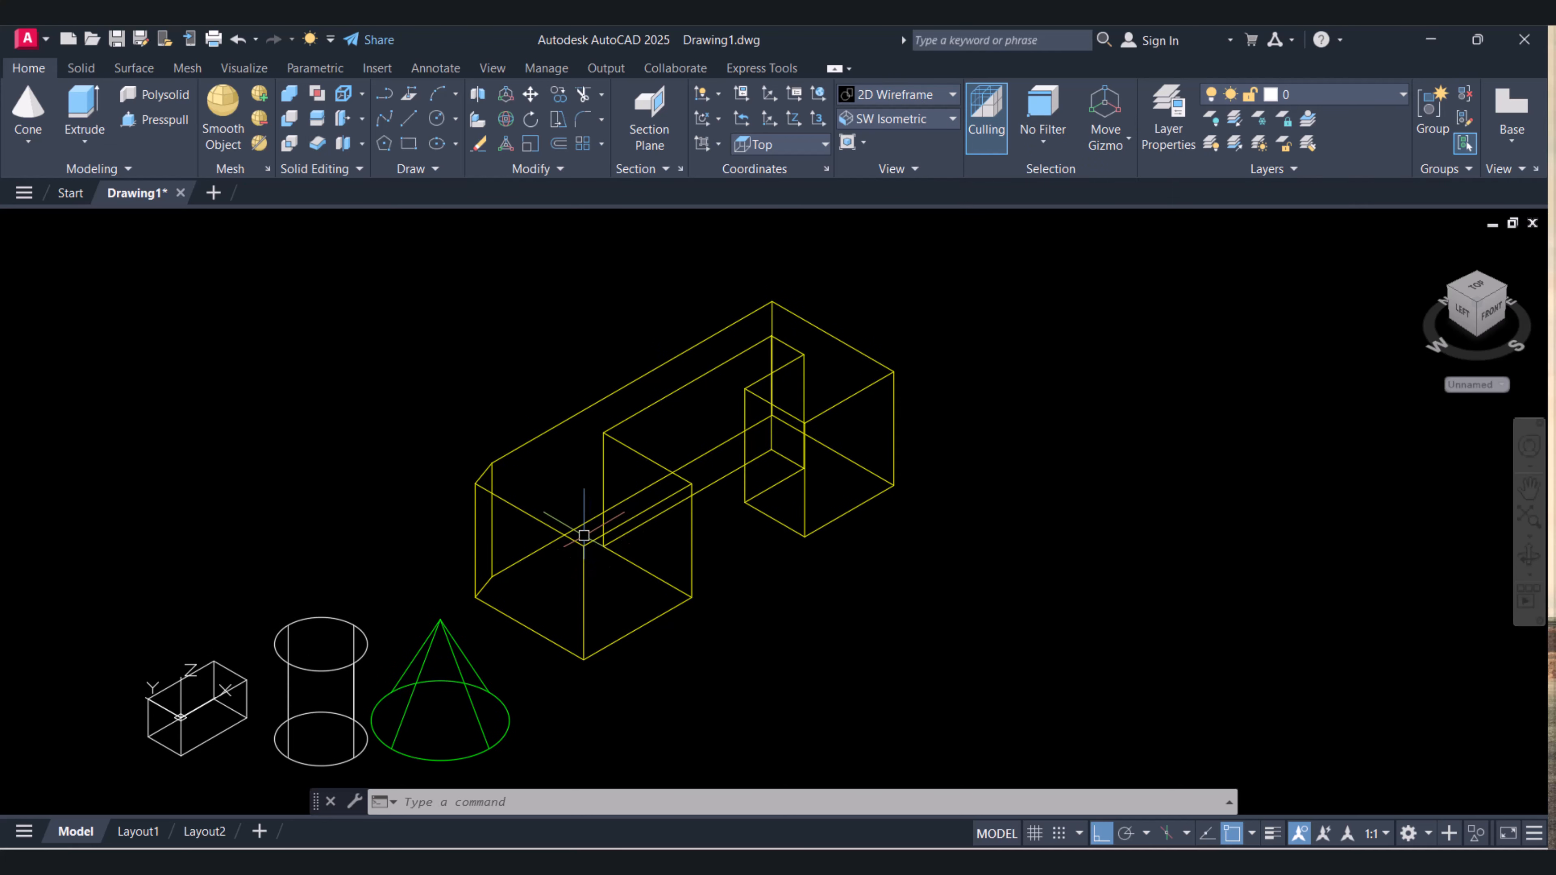
- Draw a line across the top face of the extruded solid's larger block, joining the midpoints of two opposite edges
scroll(583, 535, "up", 4)
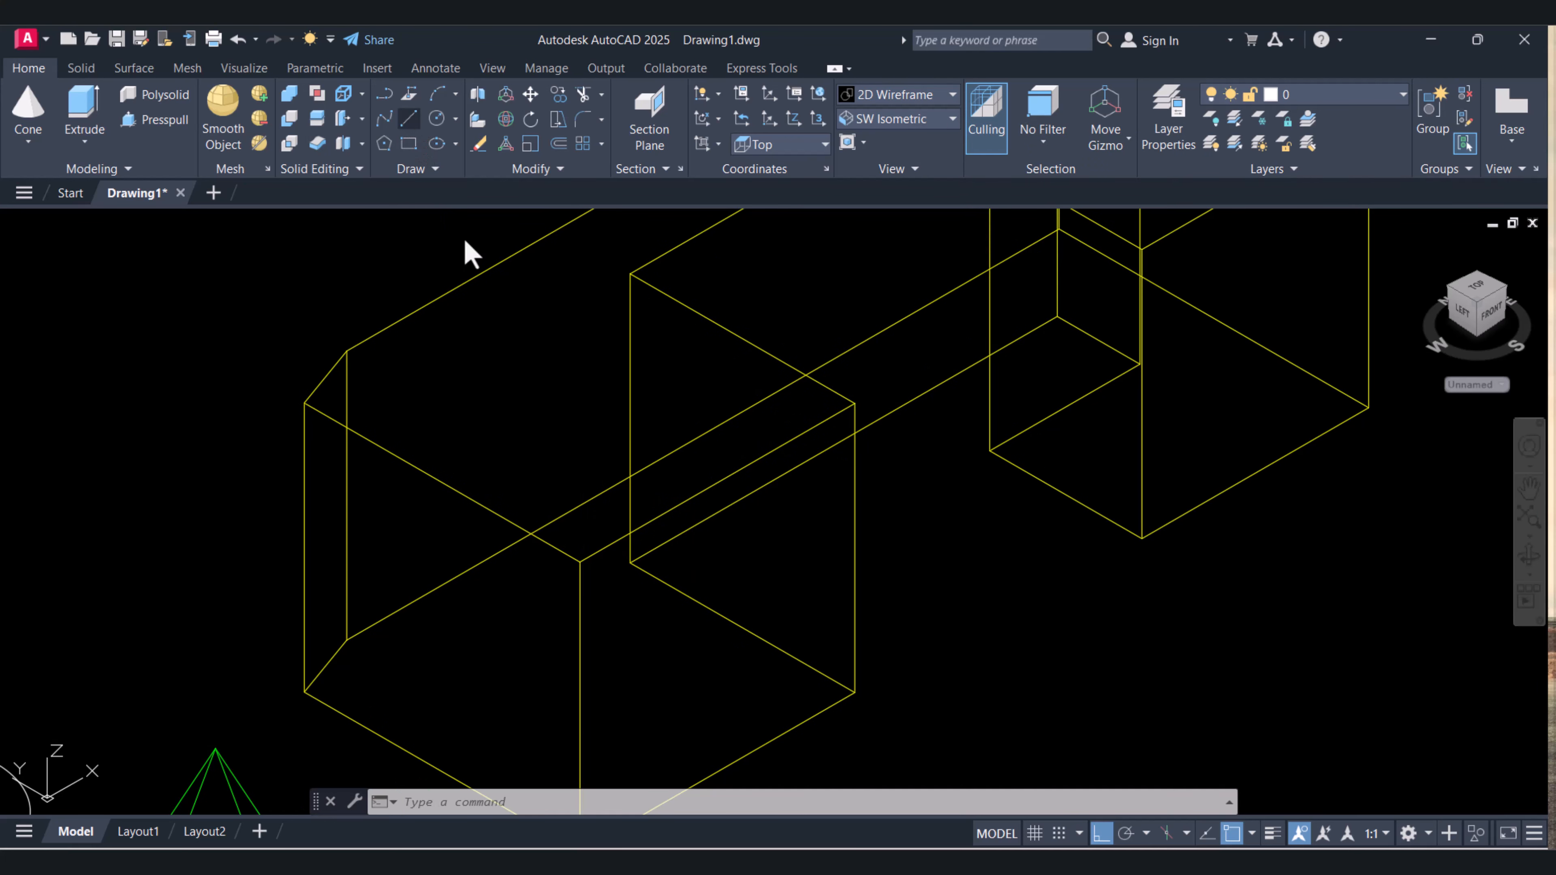
key("l")
key("Return")
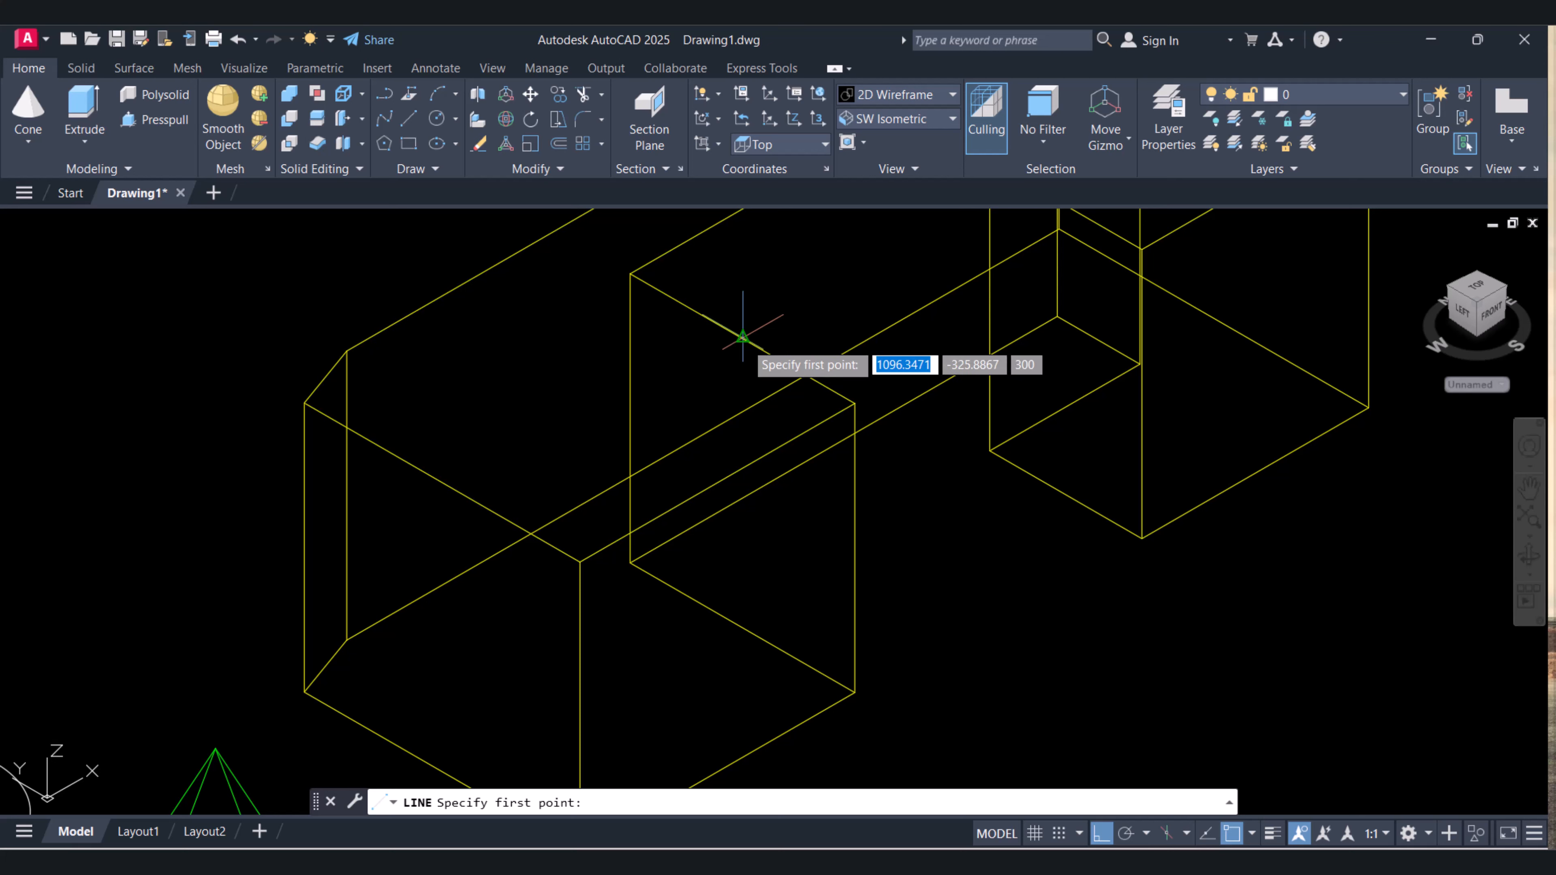
left_click(742, 336)
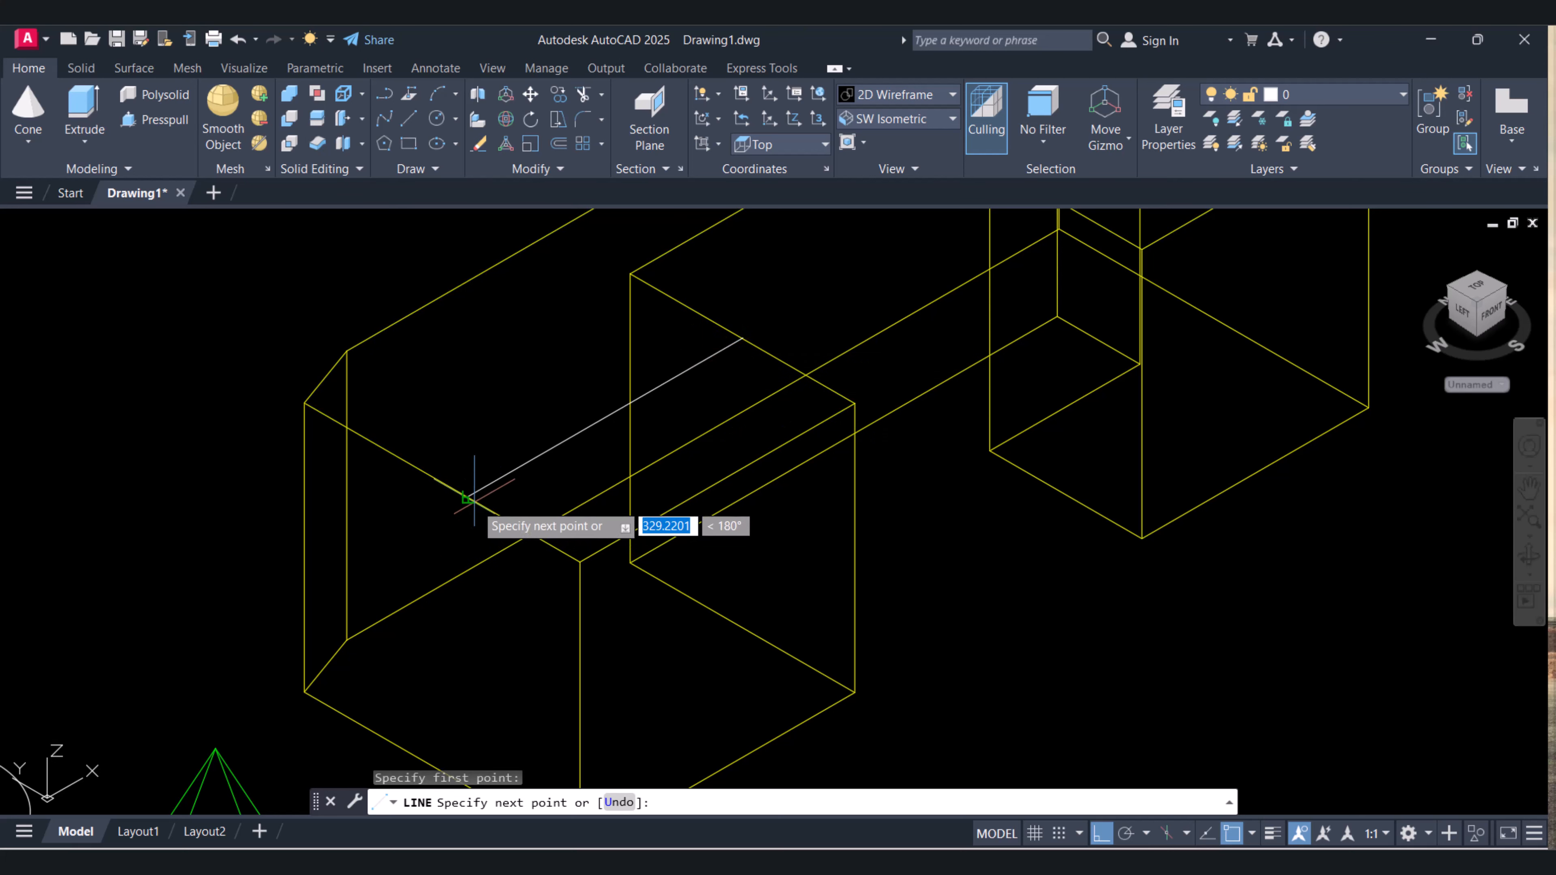
key("Escape")
key("Escape")
scroll(607, 496, "down", 3)
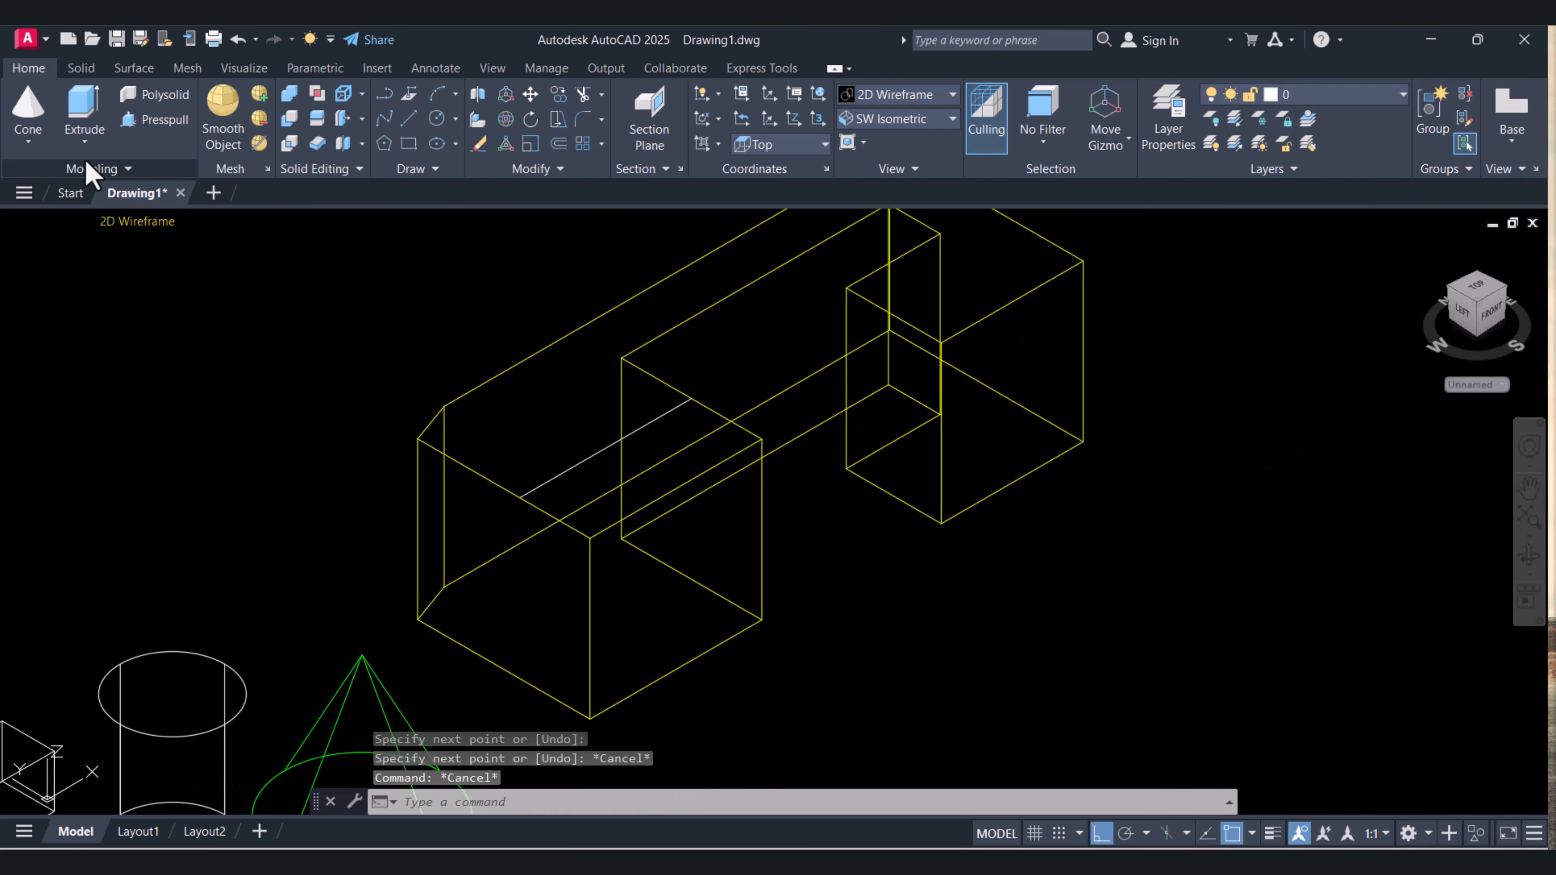
- Draw a circle of diameter 100 centred on the midpoint of the line across the larger block's top face
left_click(455, 120)
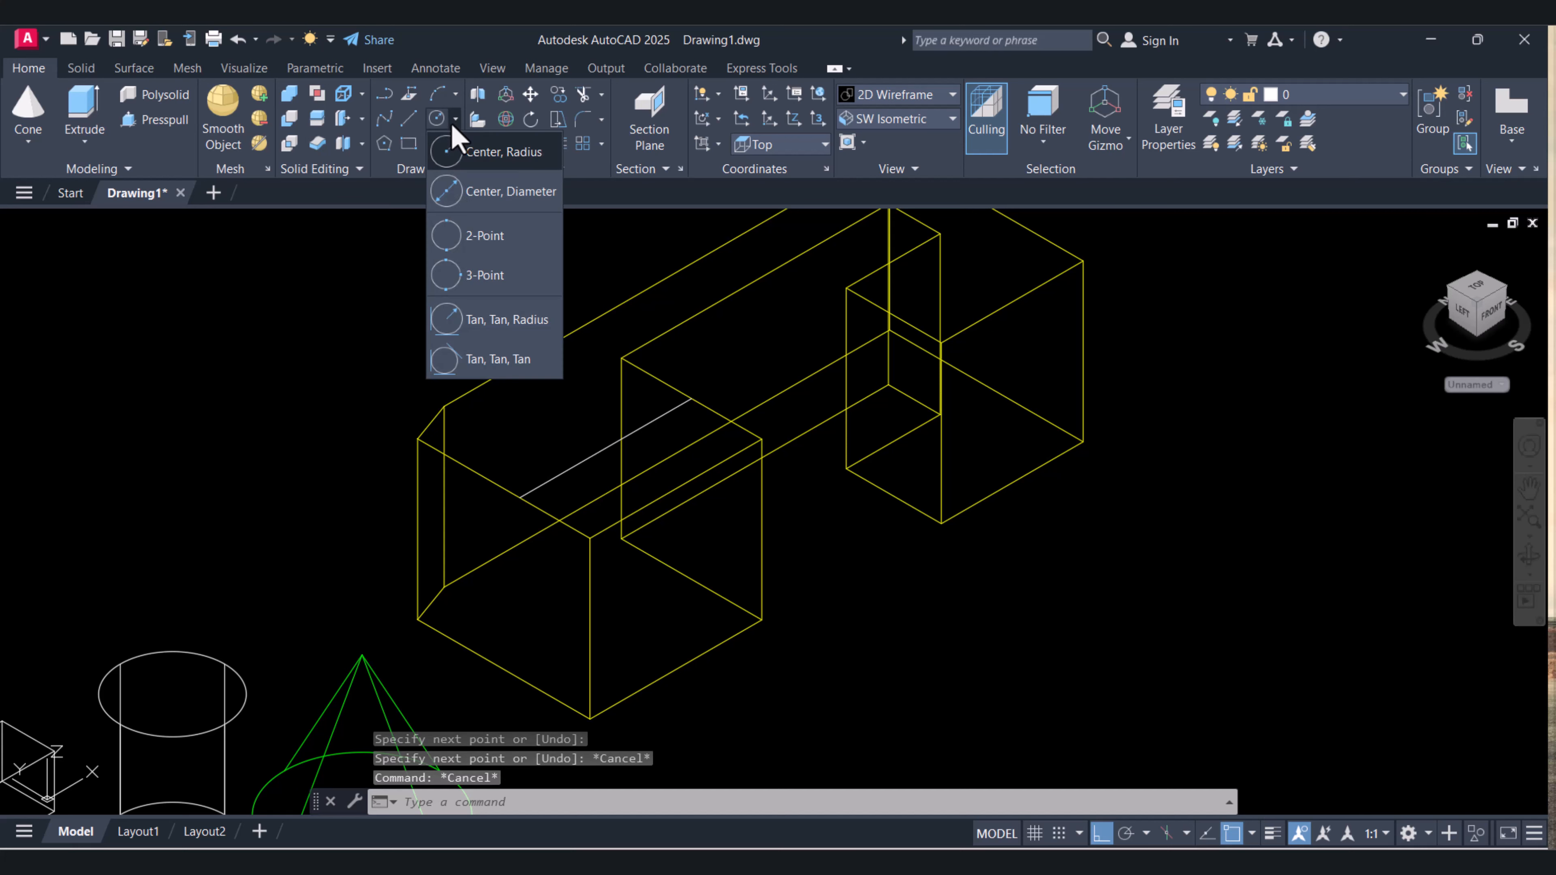
left_click(476, 199)
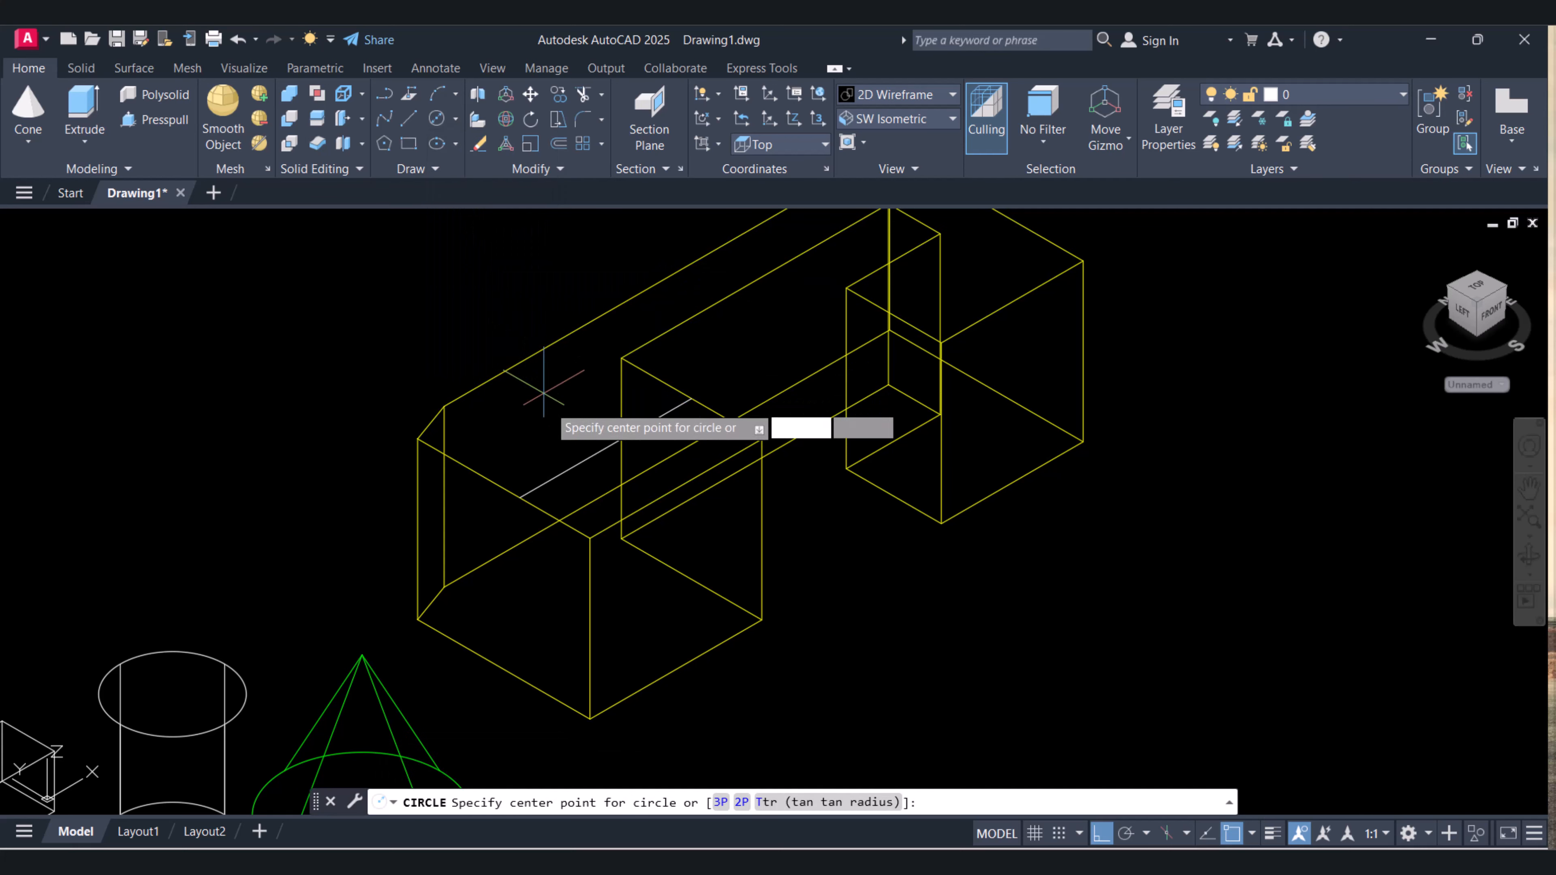
left_click(605, 445)
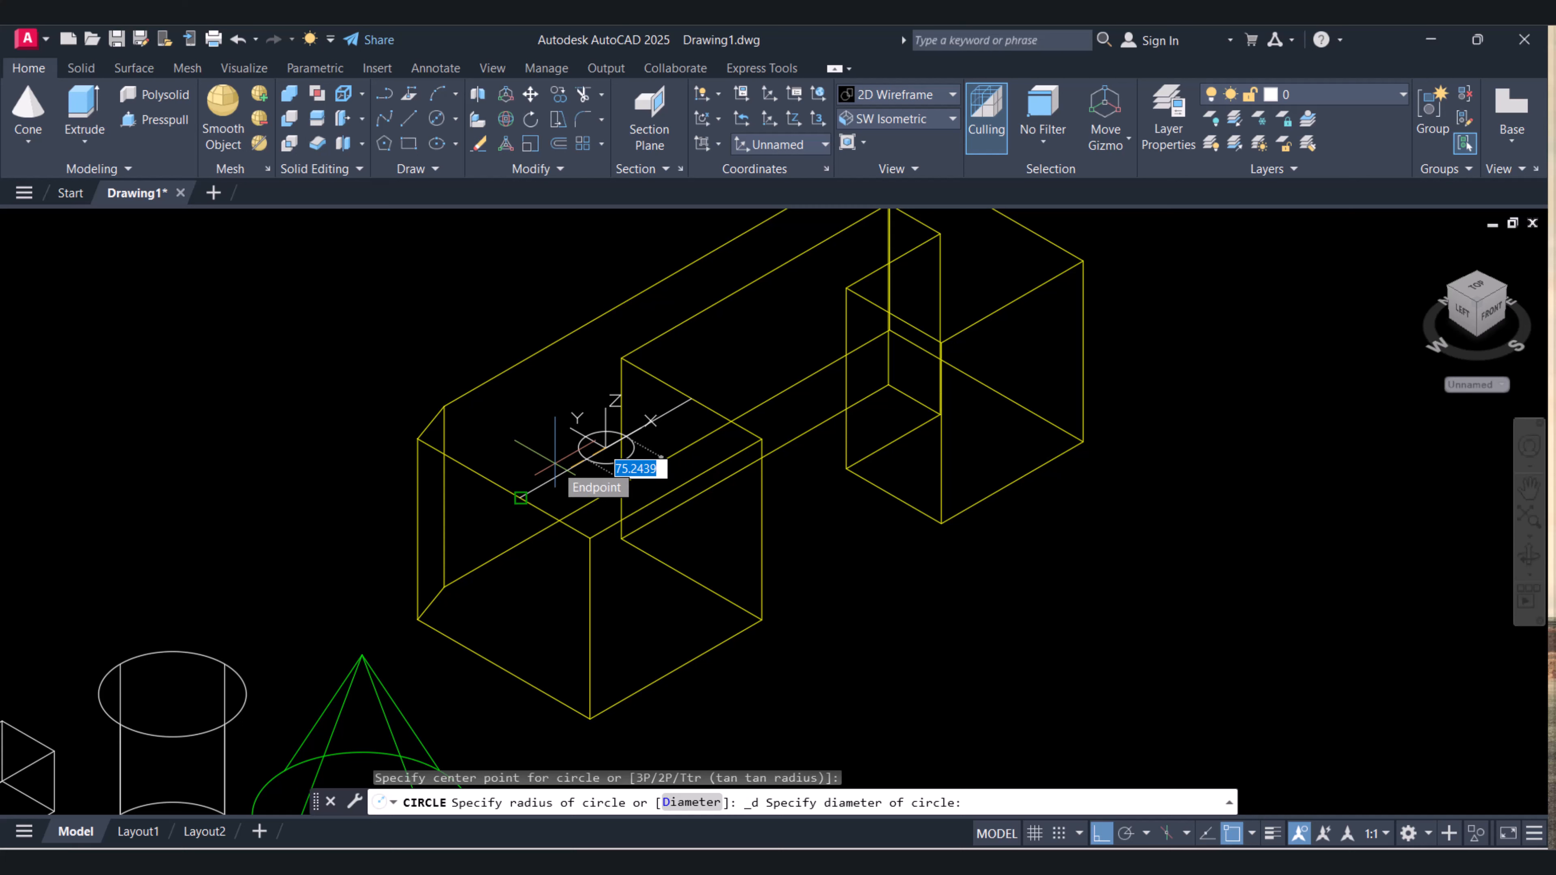
type("100")
key("Return")
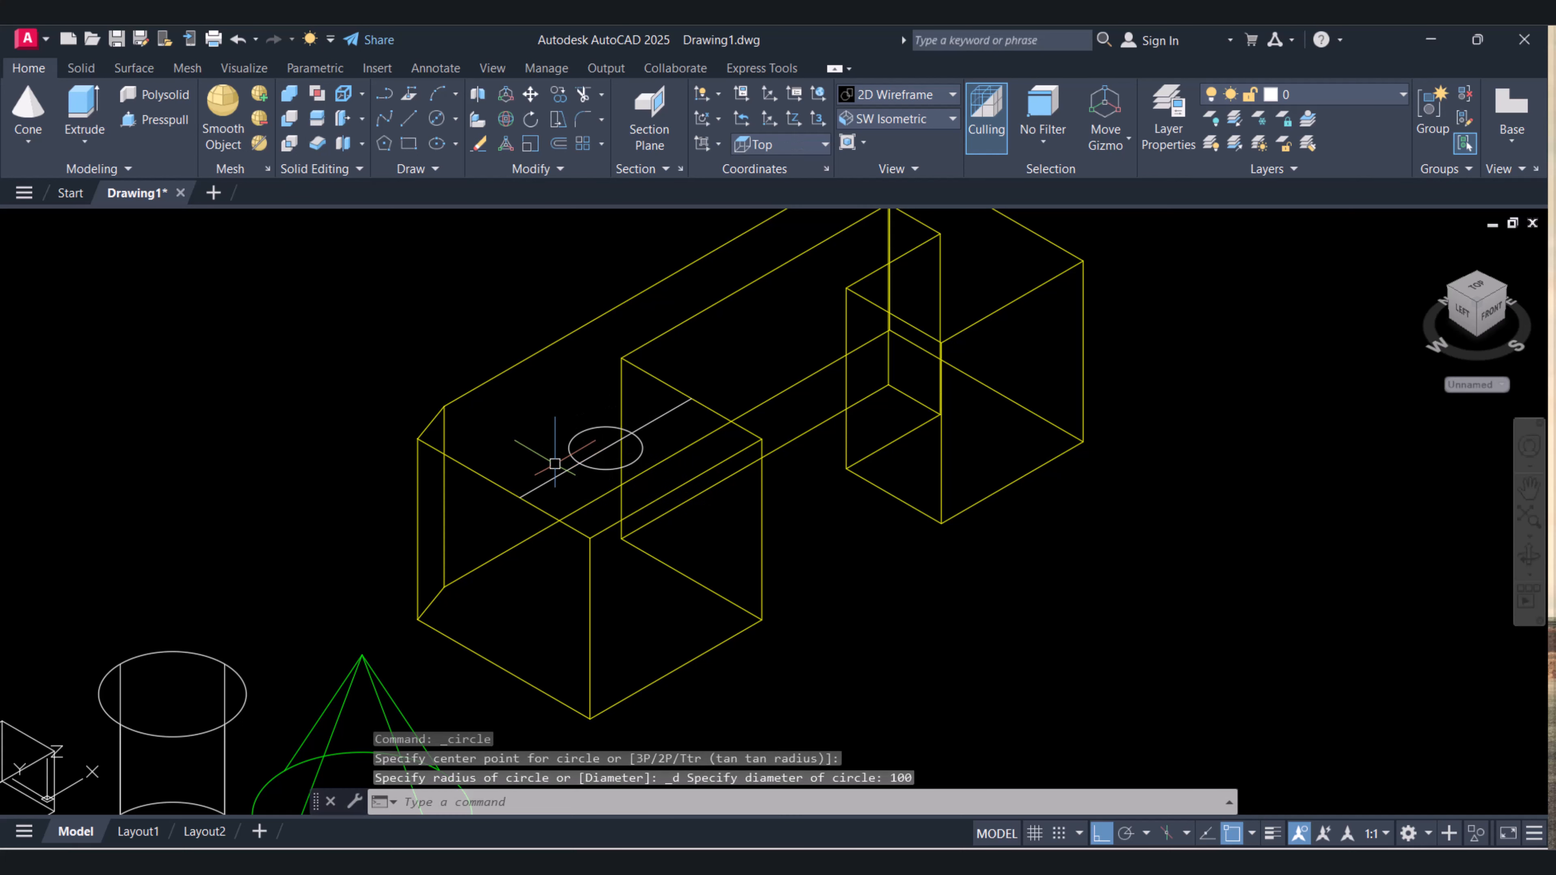
key("Escape")
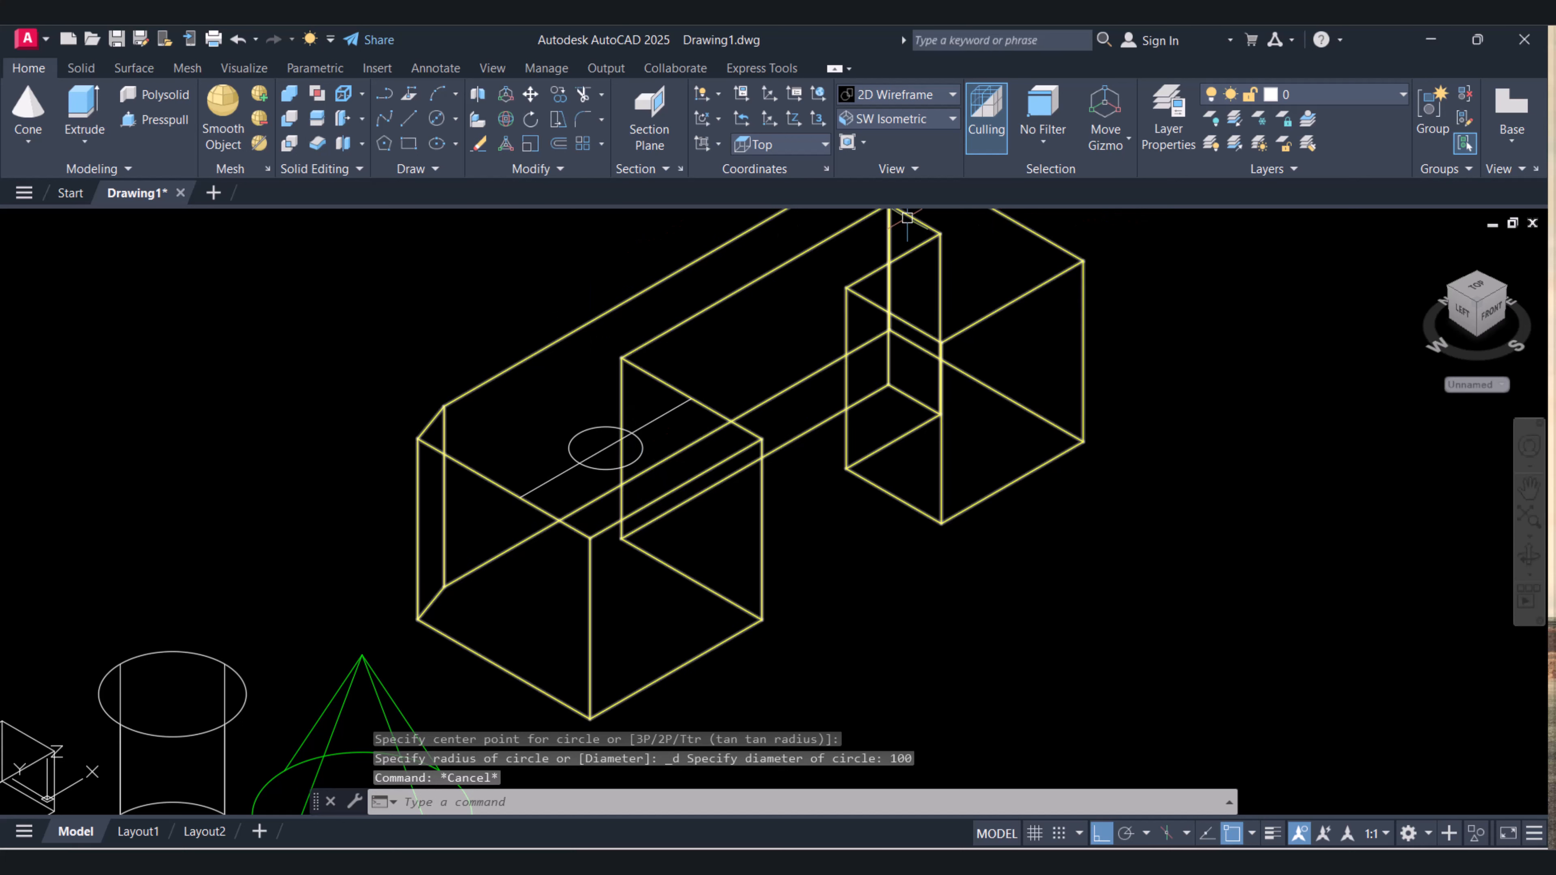
- Extrude the circle downward through the larger block so the cylinder extends past its bottom face
left_click(84, 110)
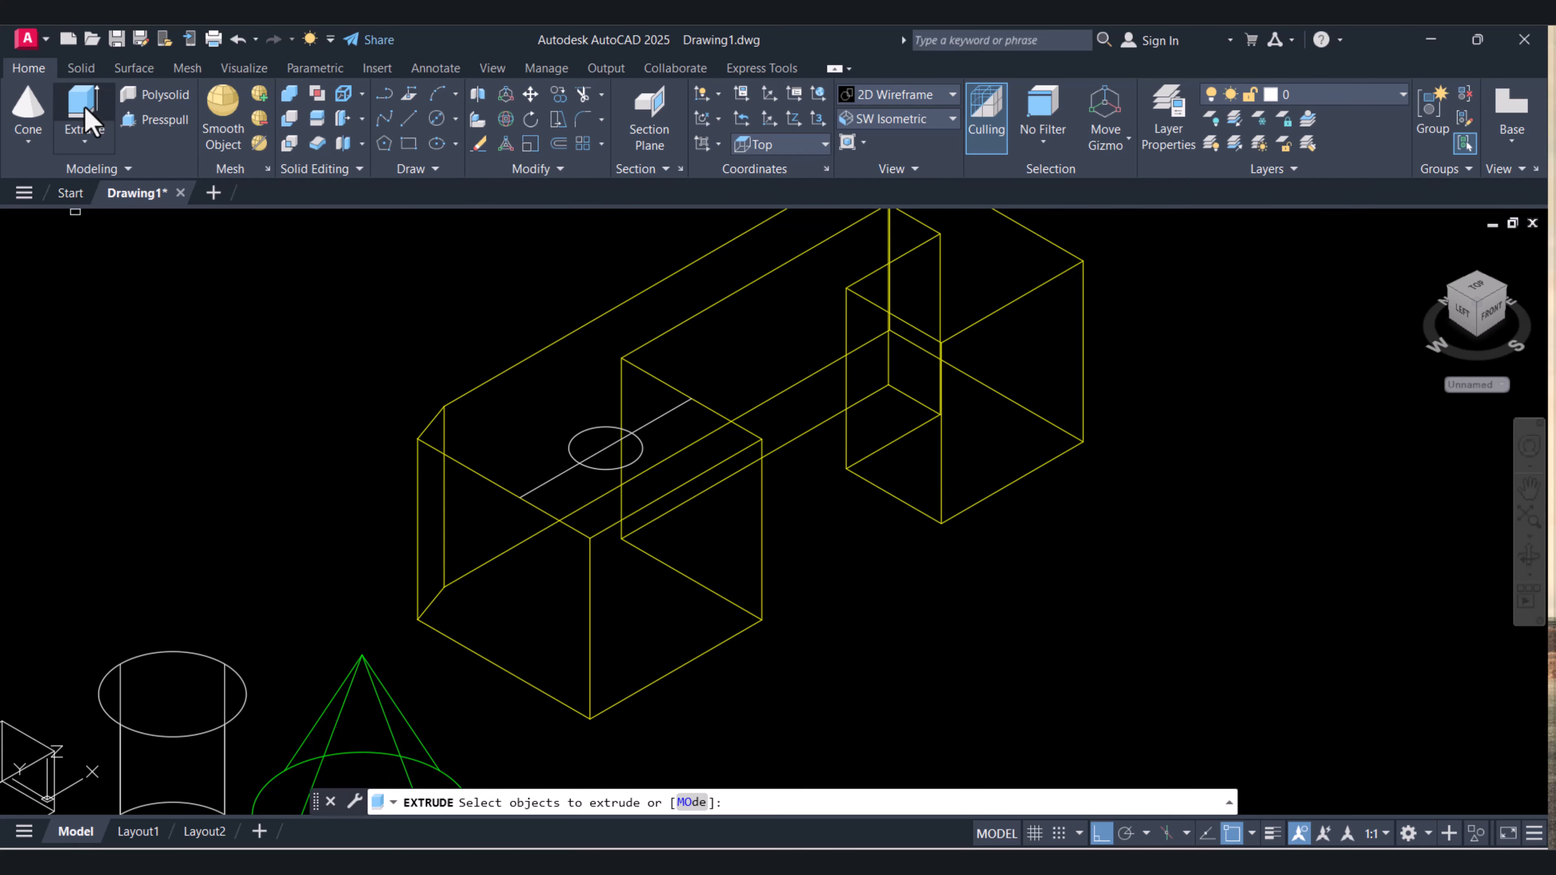
left_click(593, 428)
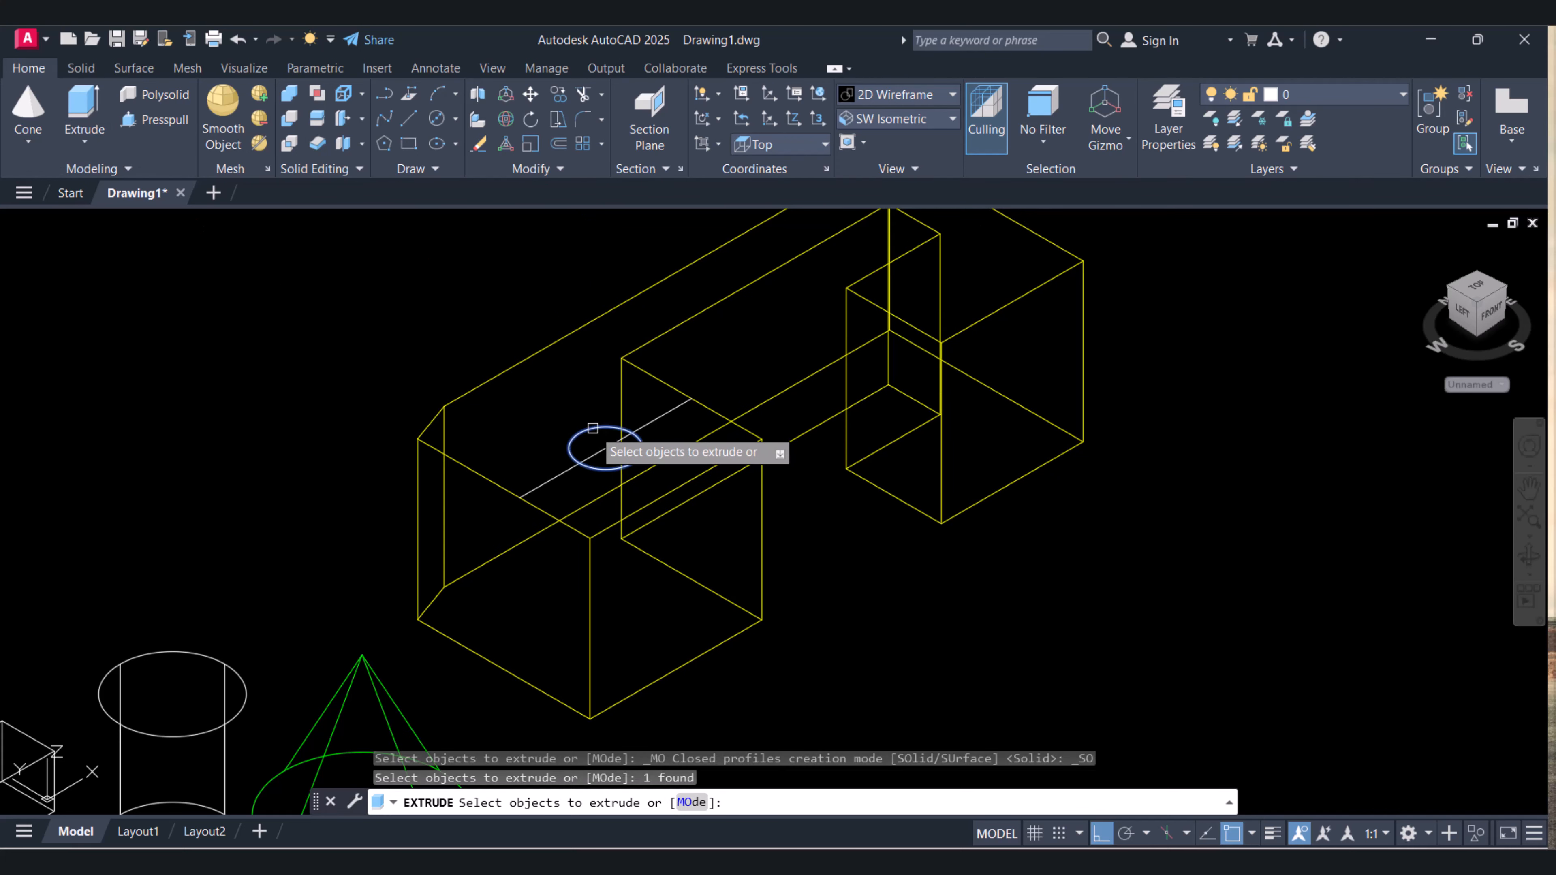
right_click(593, 428)
left_click(625, 440)
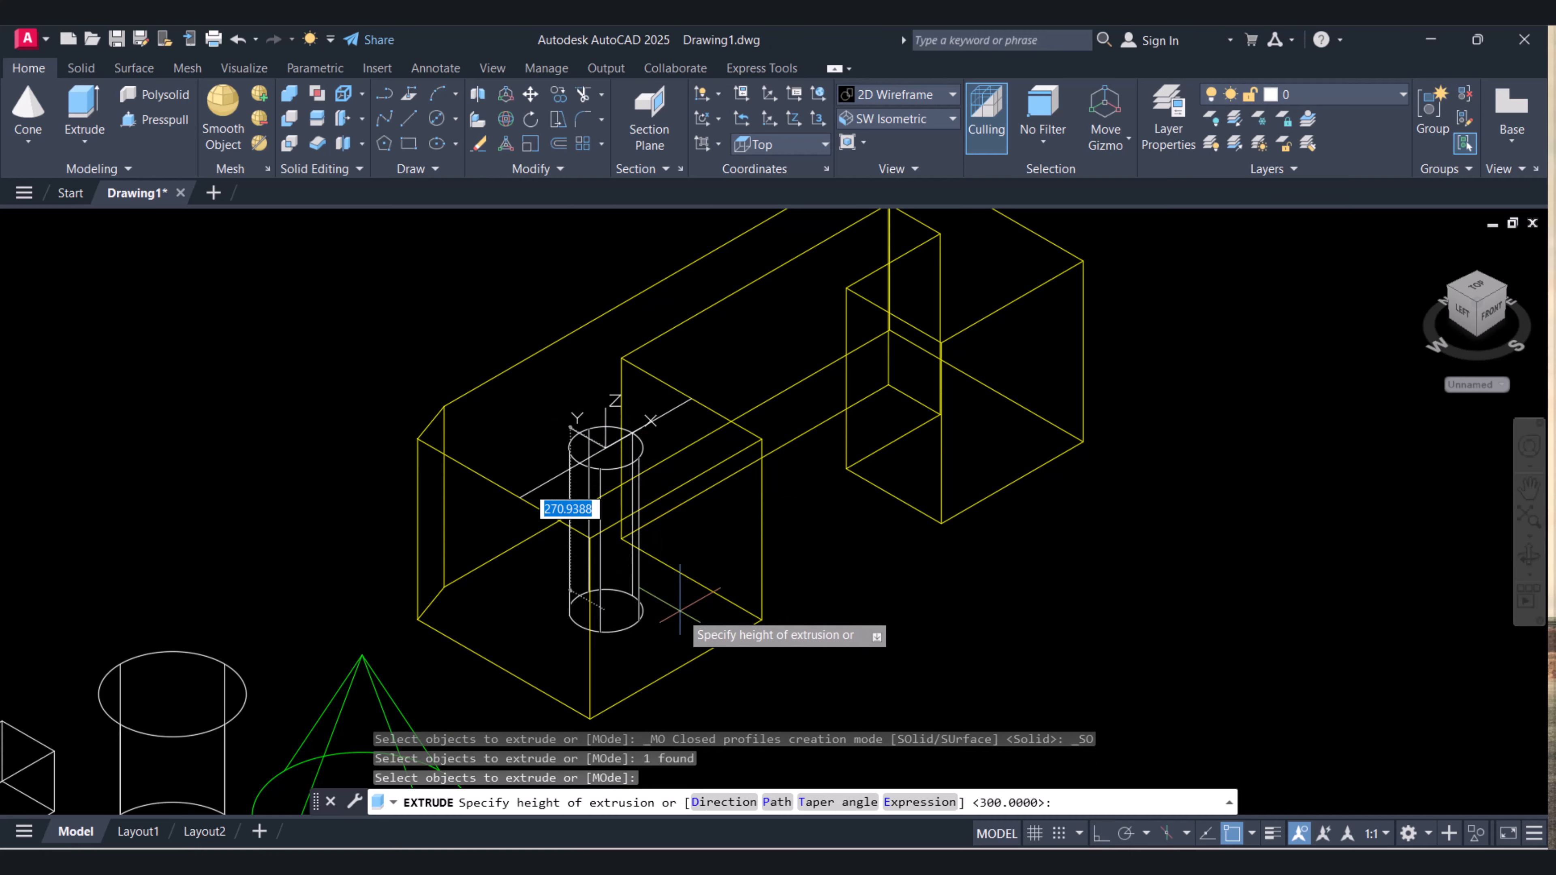
middle_click_drag(682, 605, 665, 494)
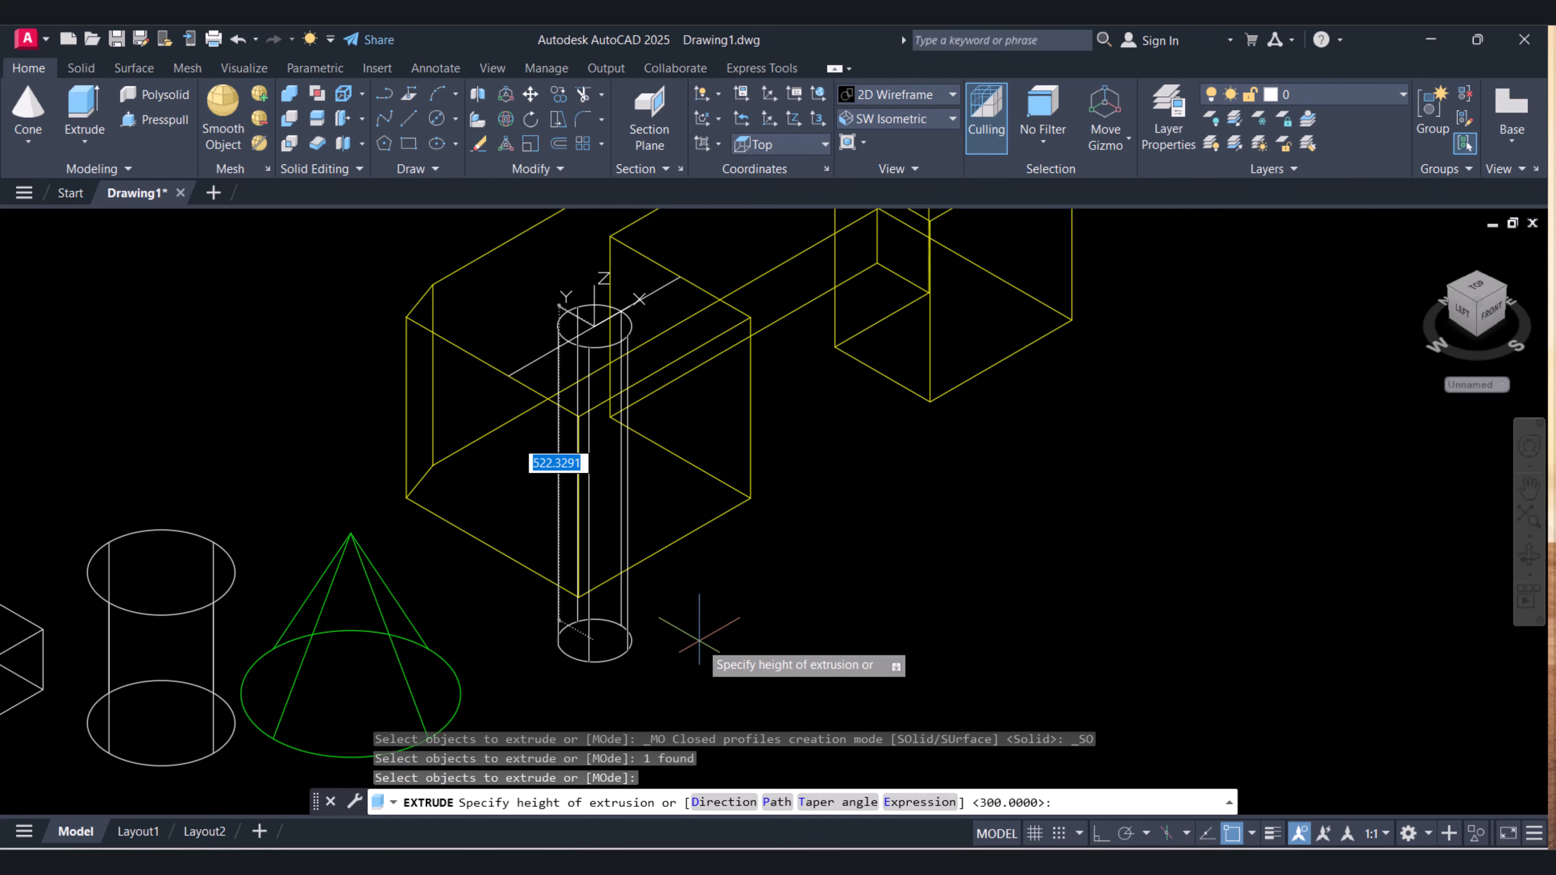
left_click(702, 662)
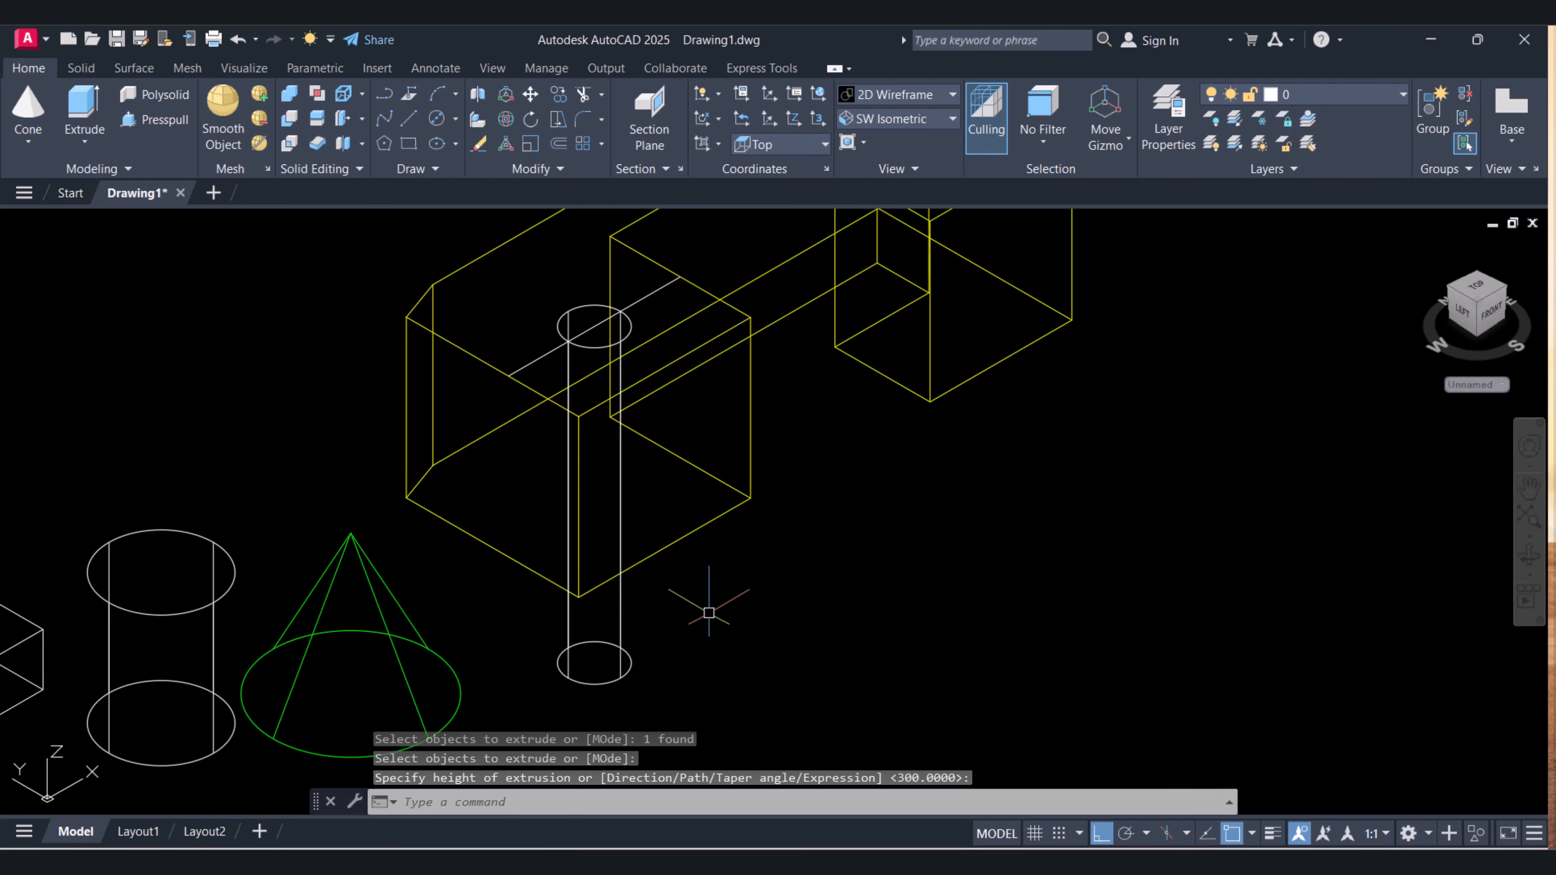
key("Escape")
- Show the model in the Conceptual visual style, turned to an angle where the cylinder protrudes beneath the larger block
left_click(937, 98)
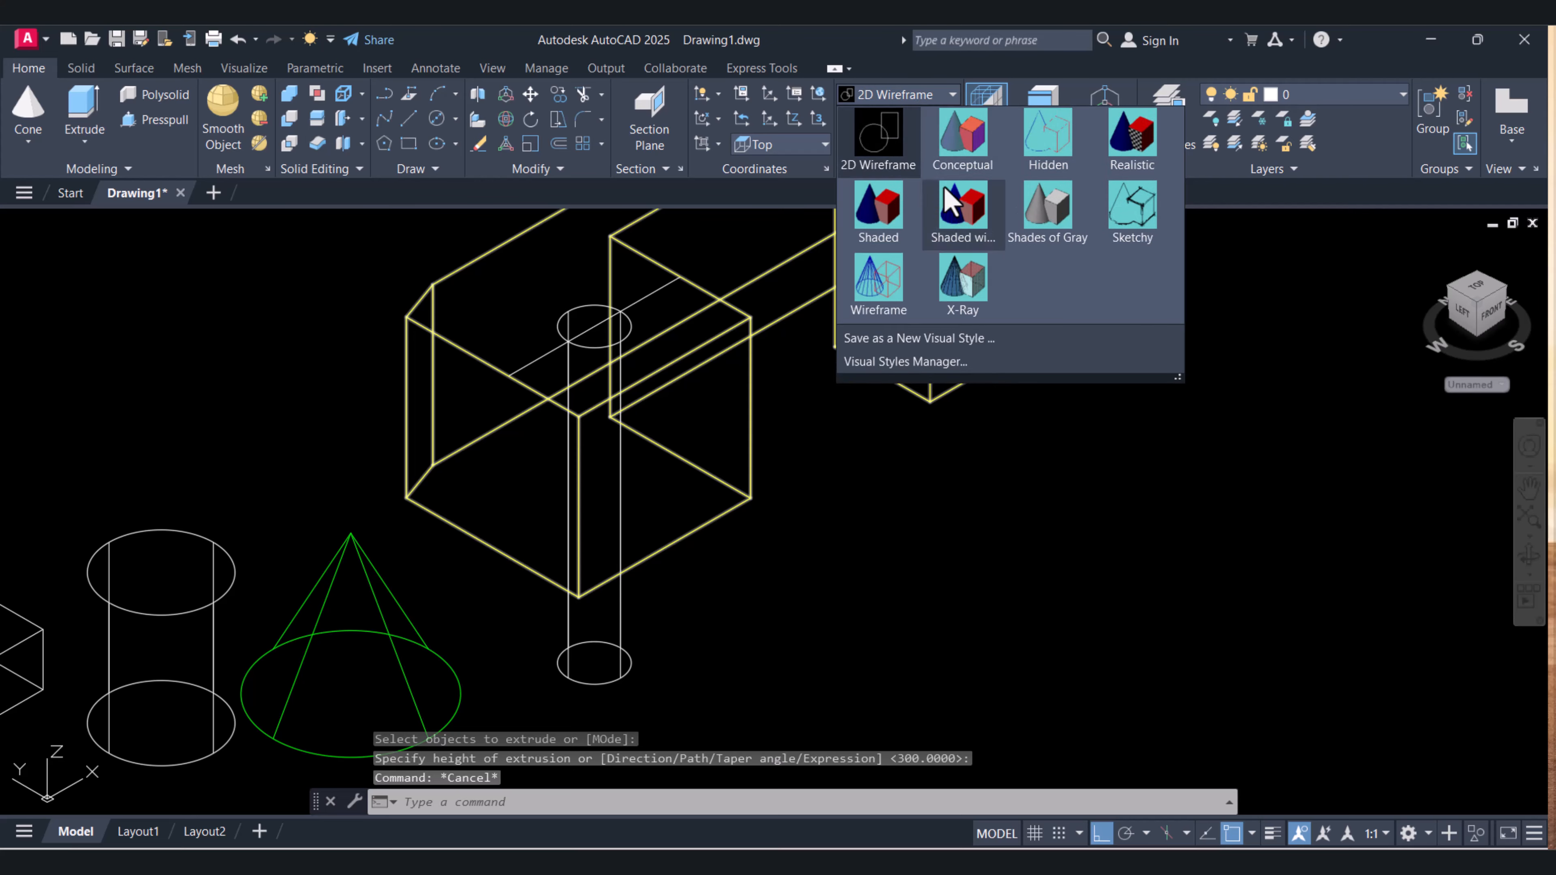
left_click(965, 150)
middle_click_drag(773, 498, 780, 573)
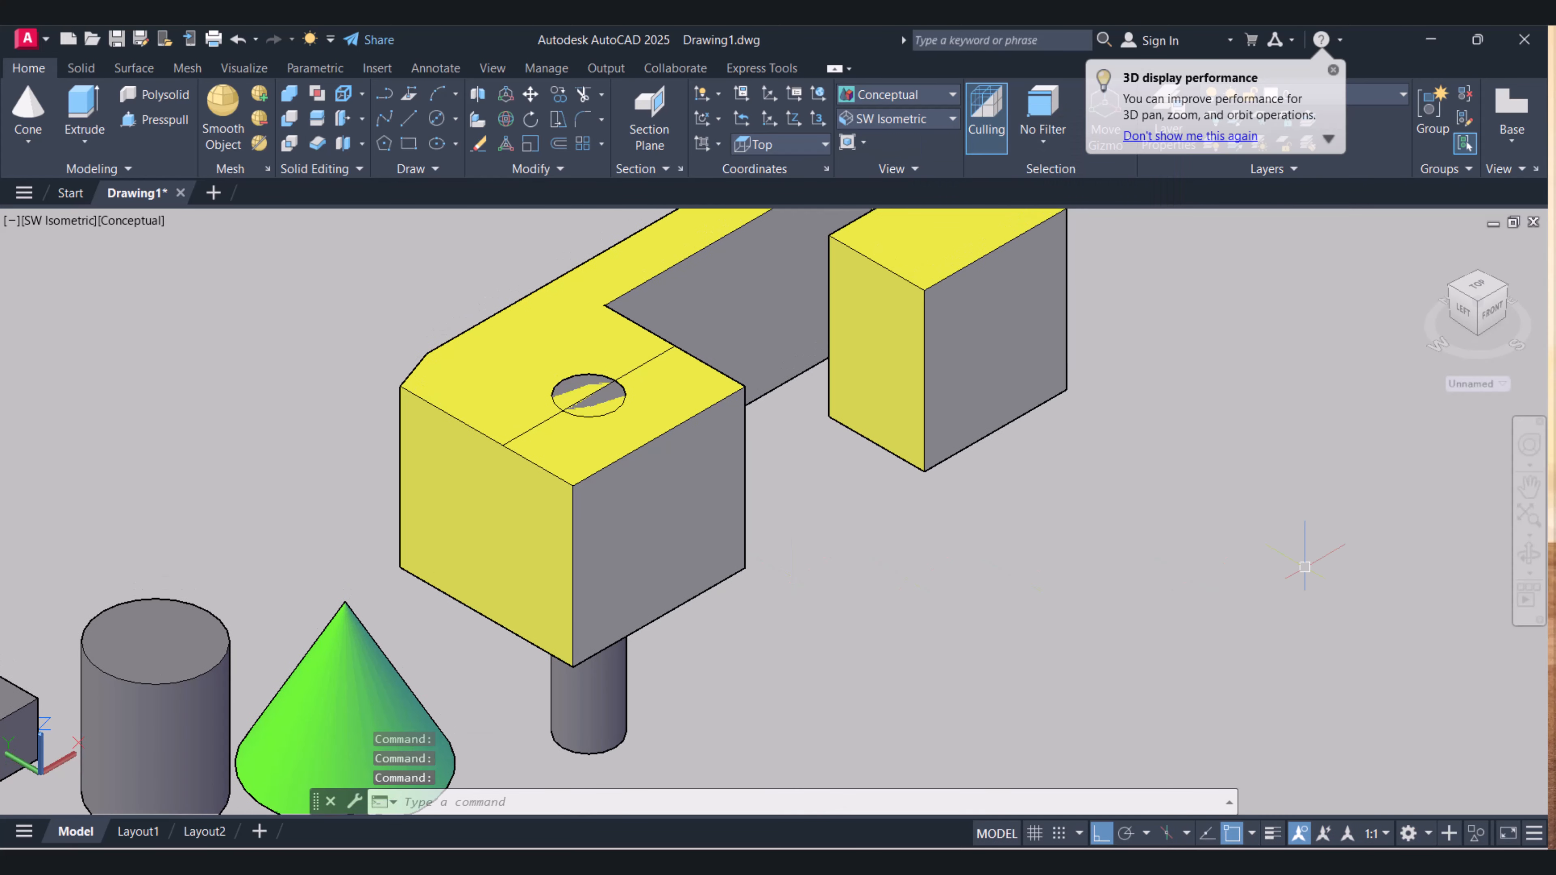
left_click(1528, 556)
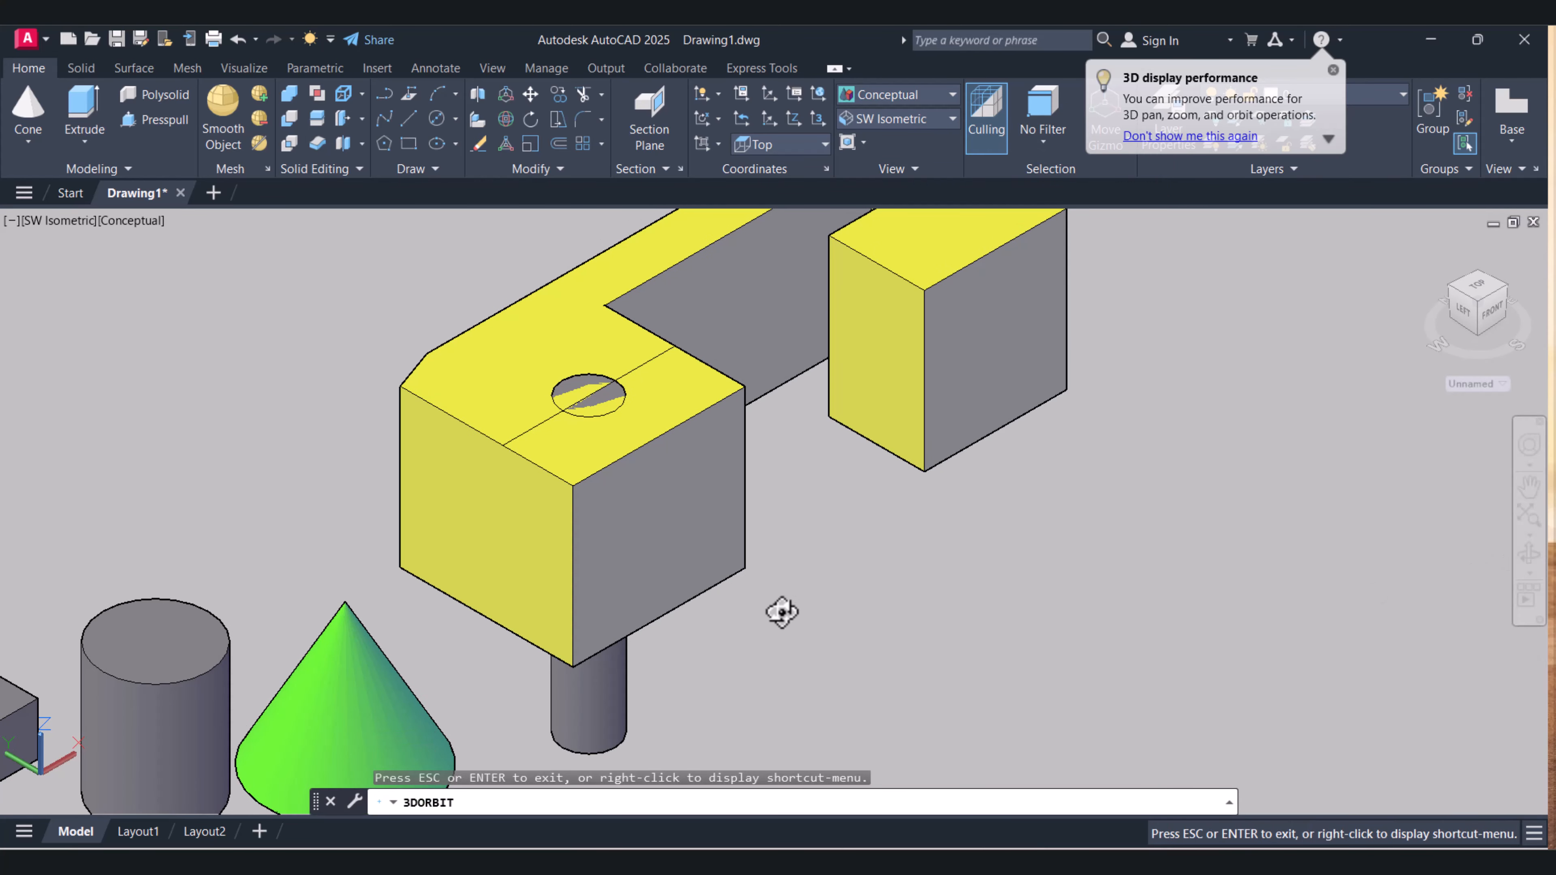
left_click_drag(781, 612, 632, 531)
key("Escape")
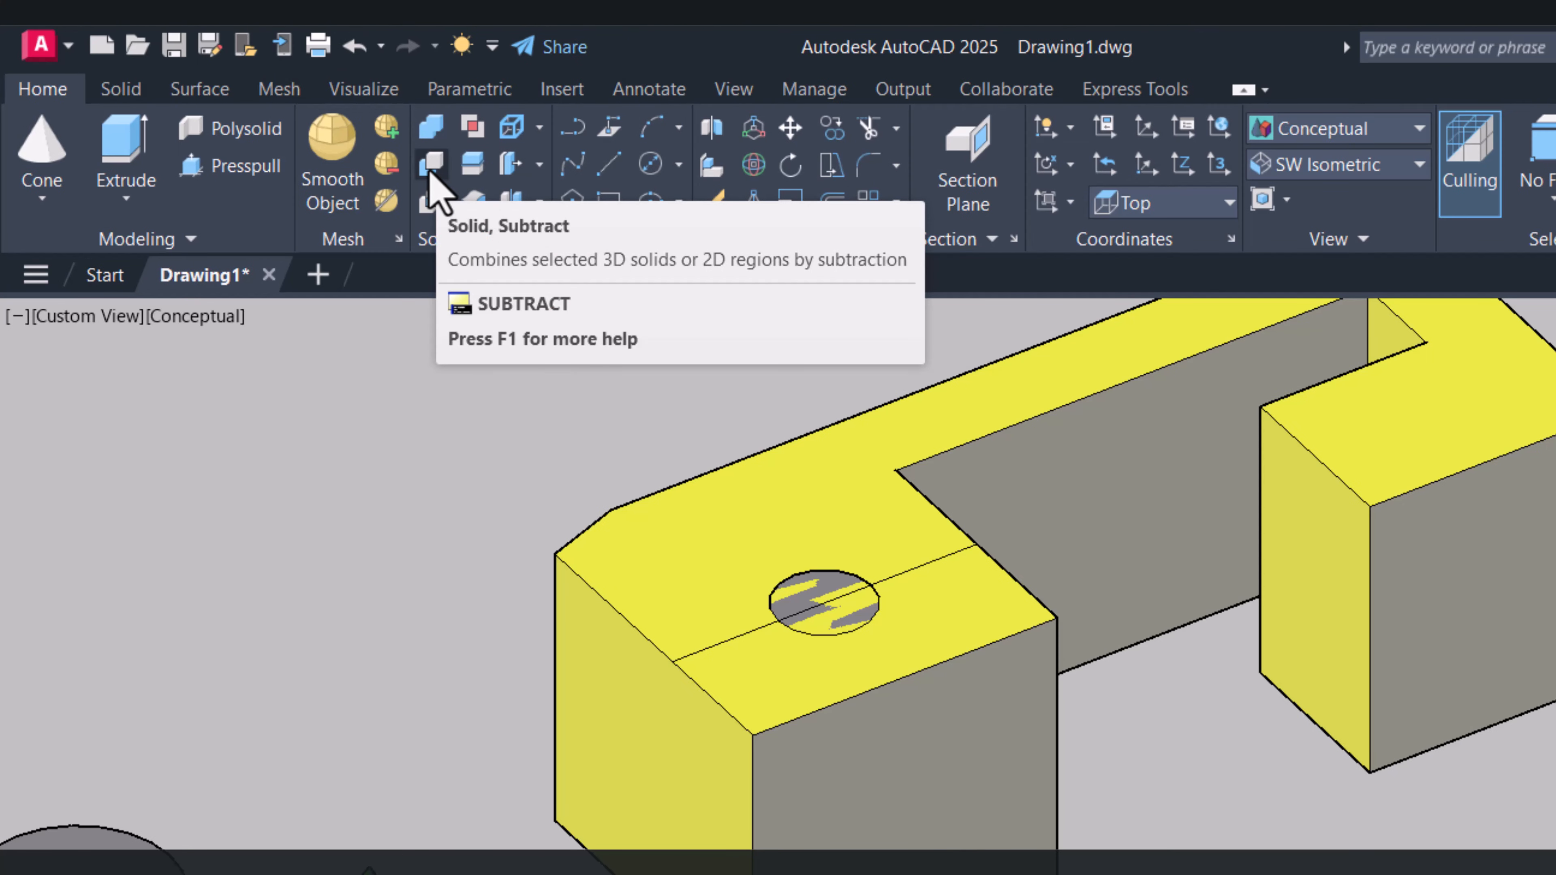
- Subtract the extruded cylinder from the yellow solid to cut a round hole through its larger block
left_click(430, 173)
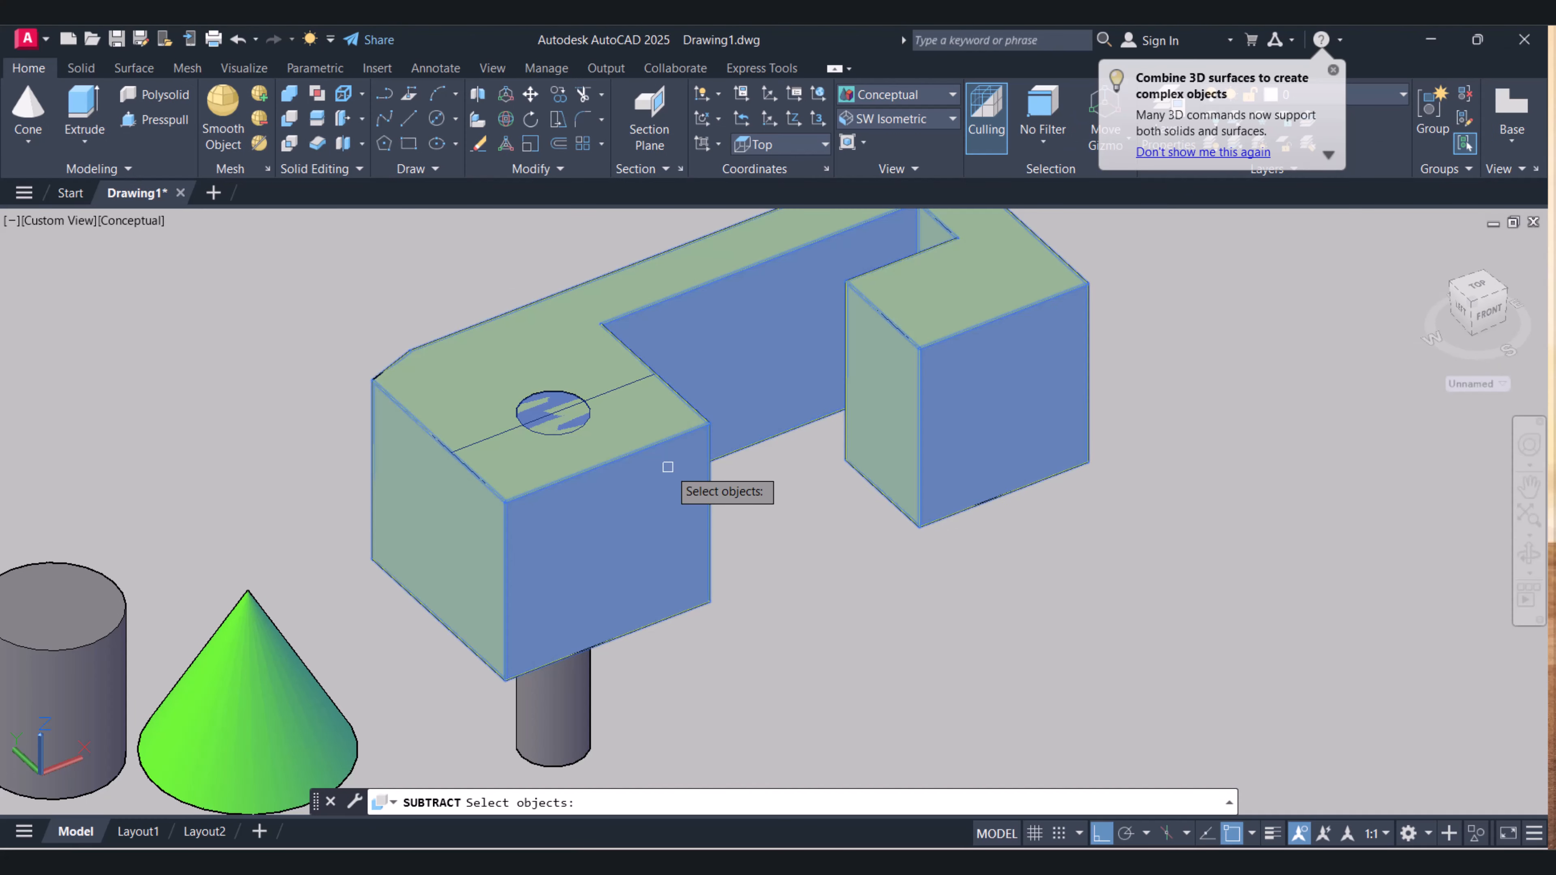
left_click(667, 466)
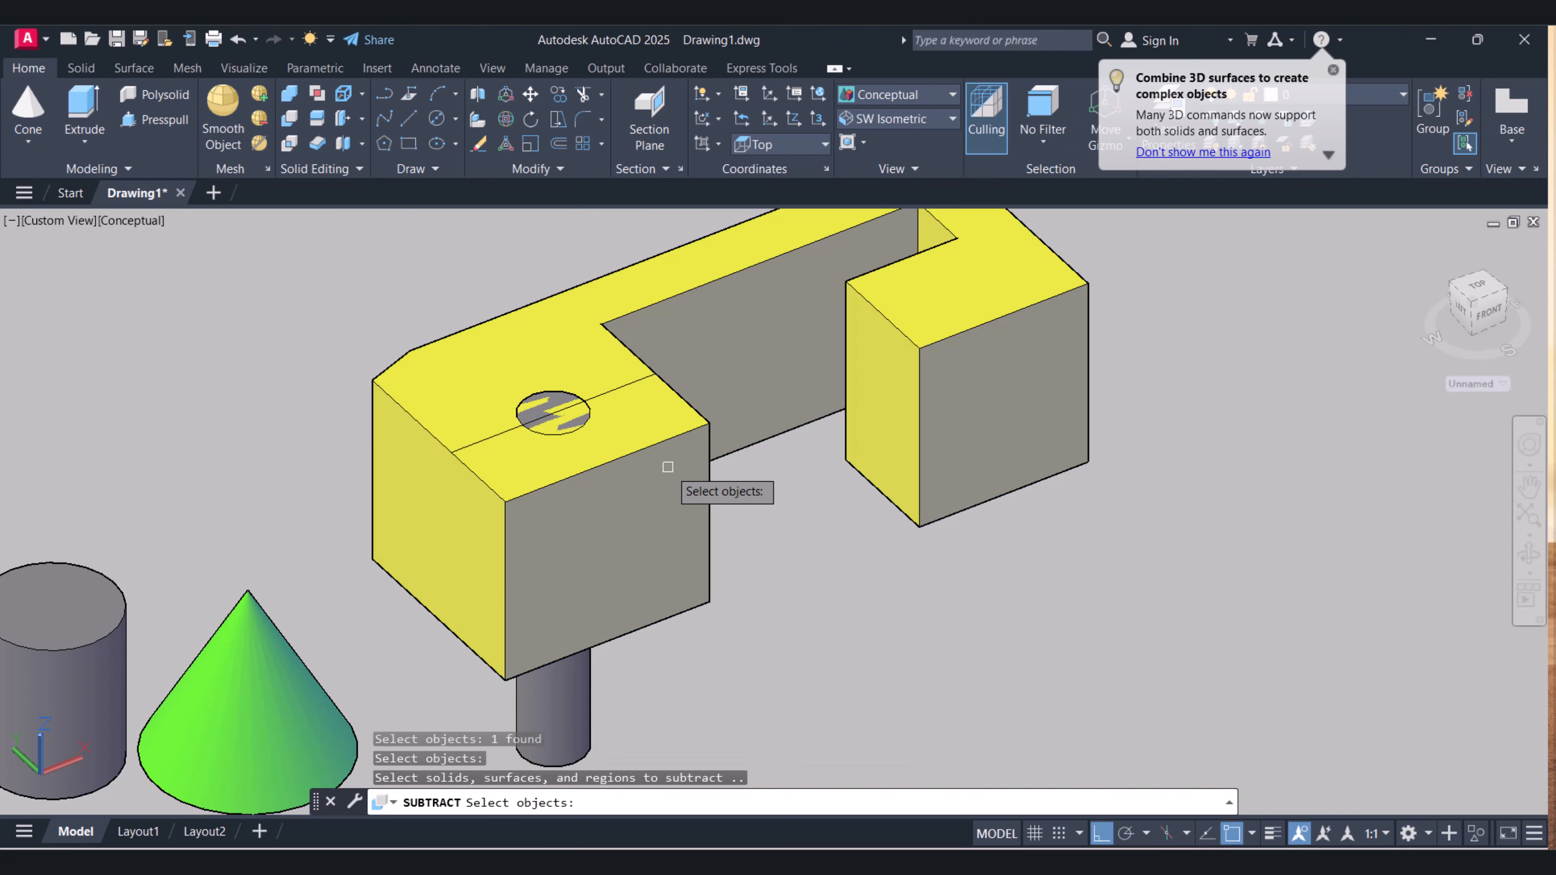
left_click(573, 699)
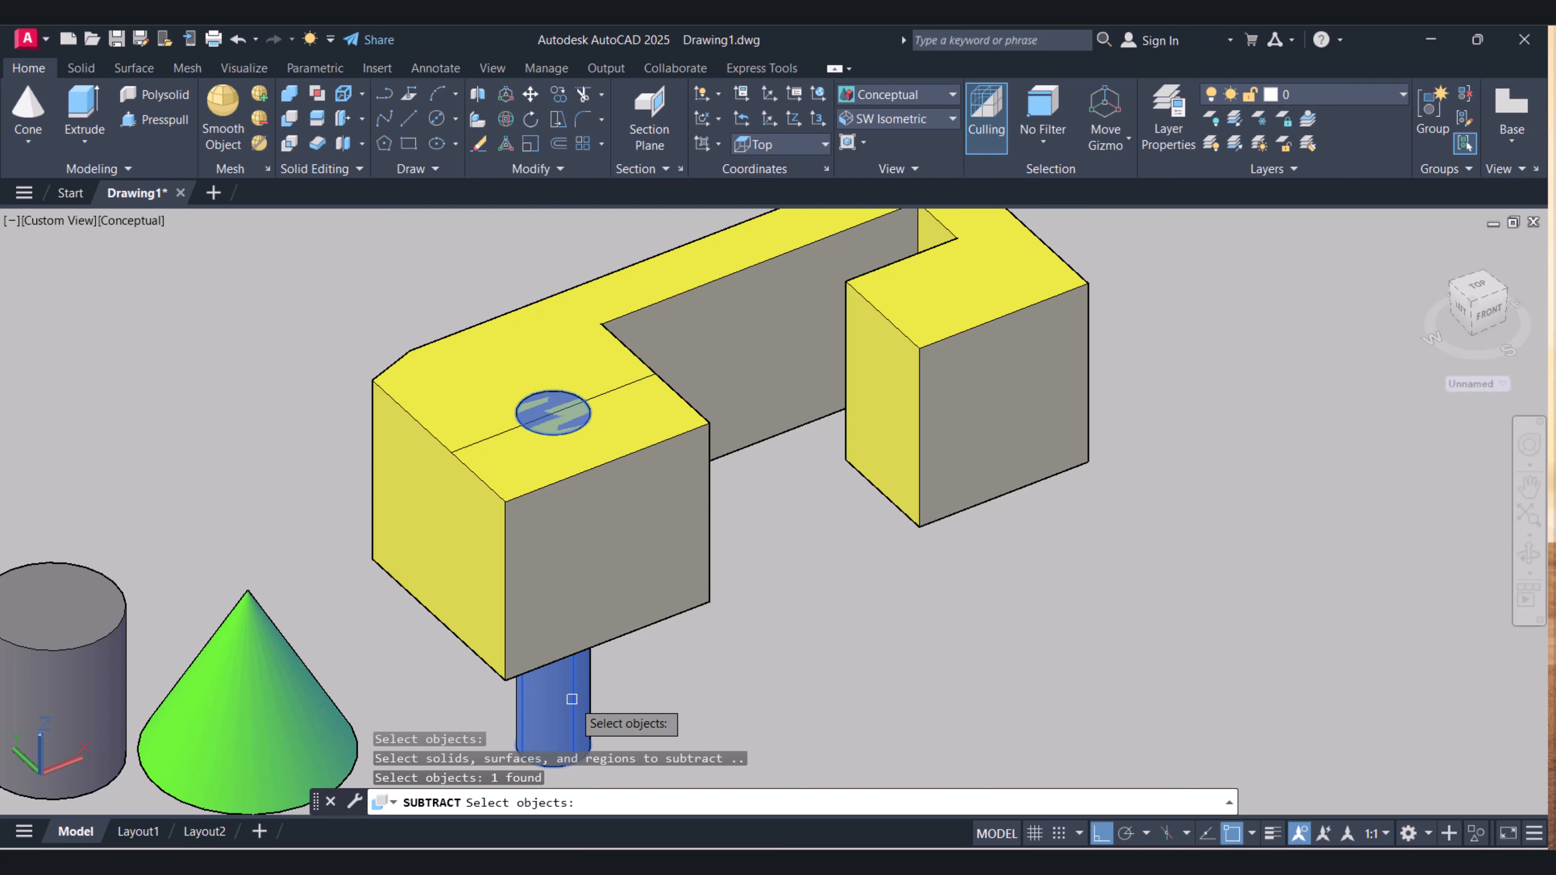
key("Return")
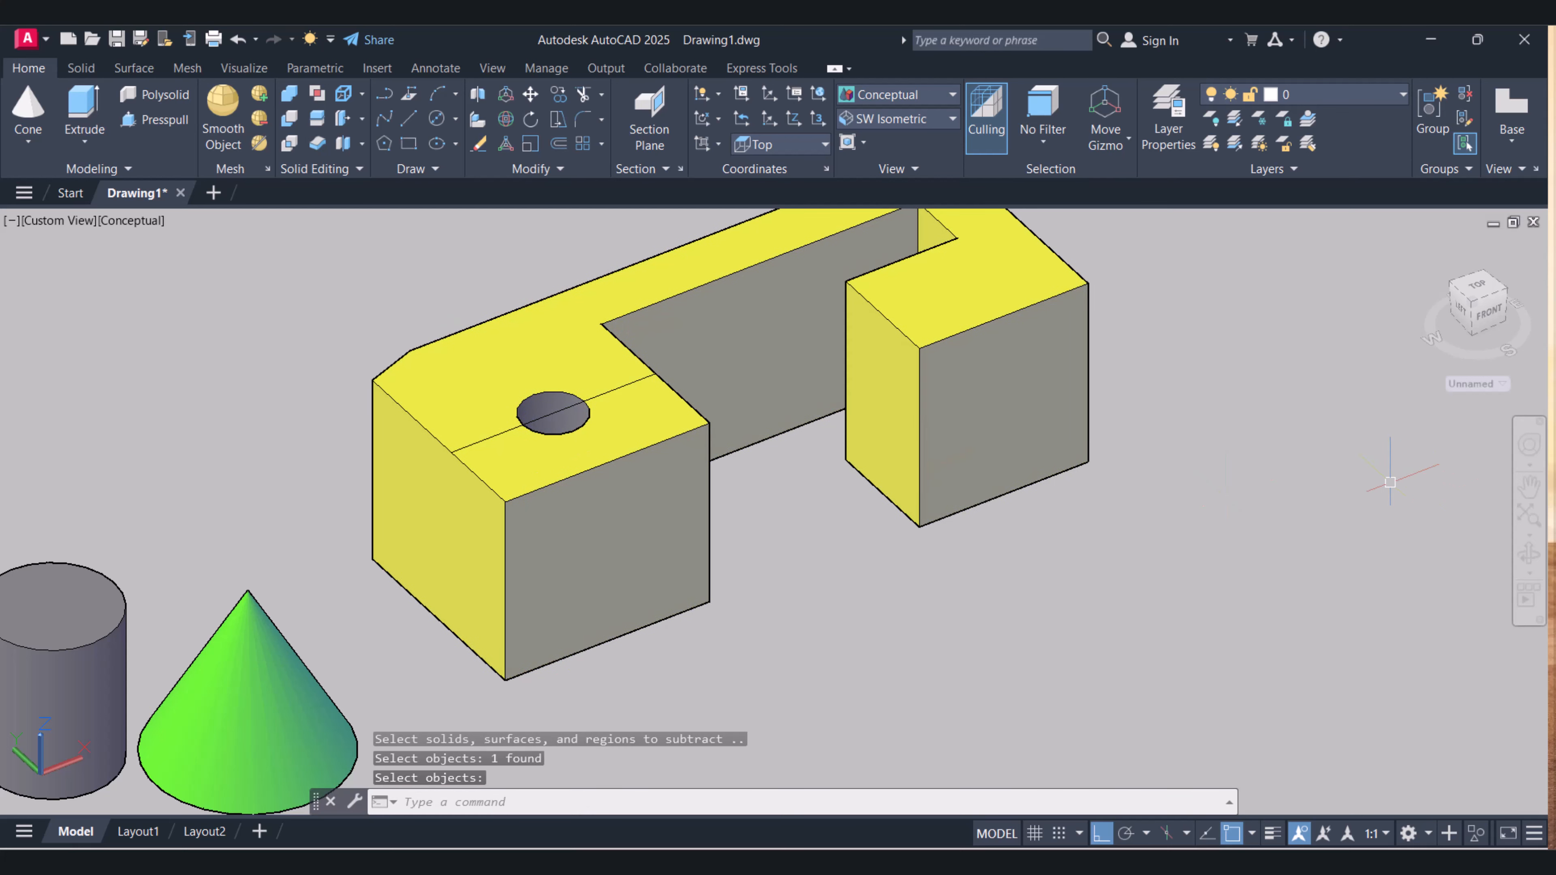
left_click(1530, 567)
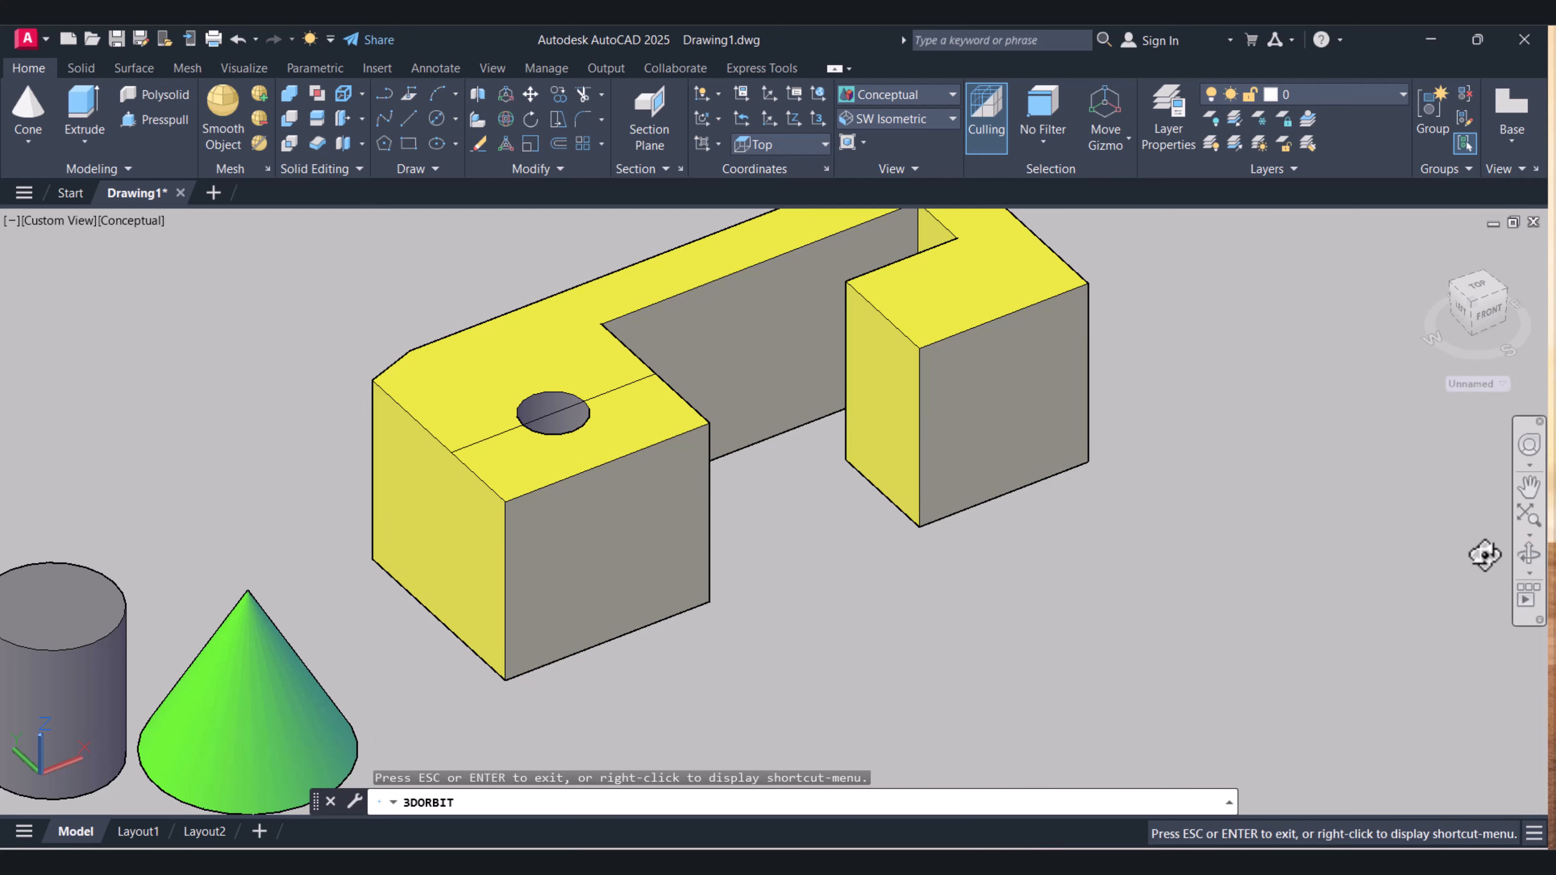
left_click_drag(687, 460, 613, 509)
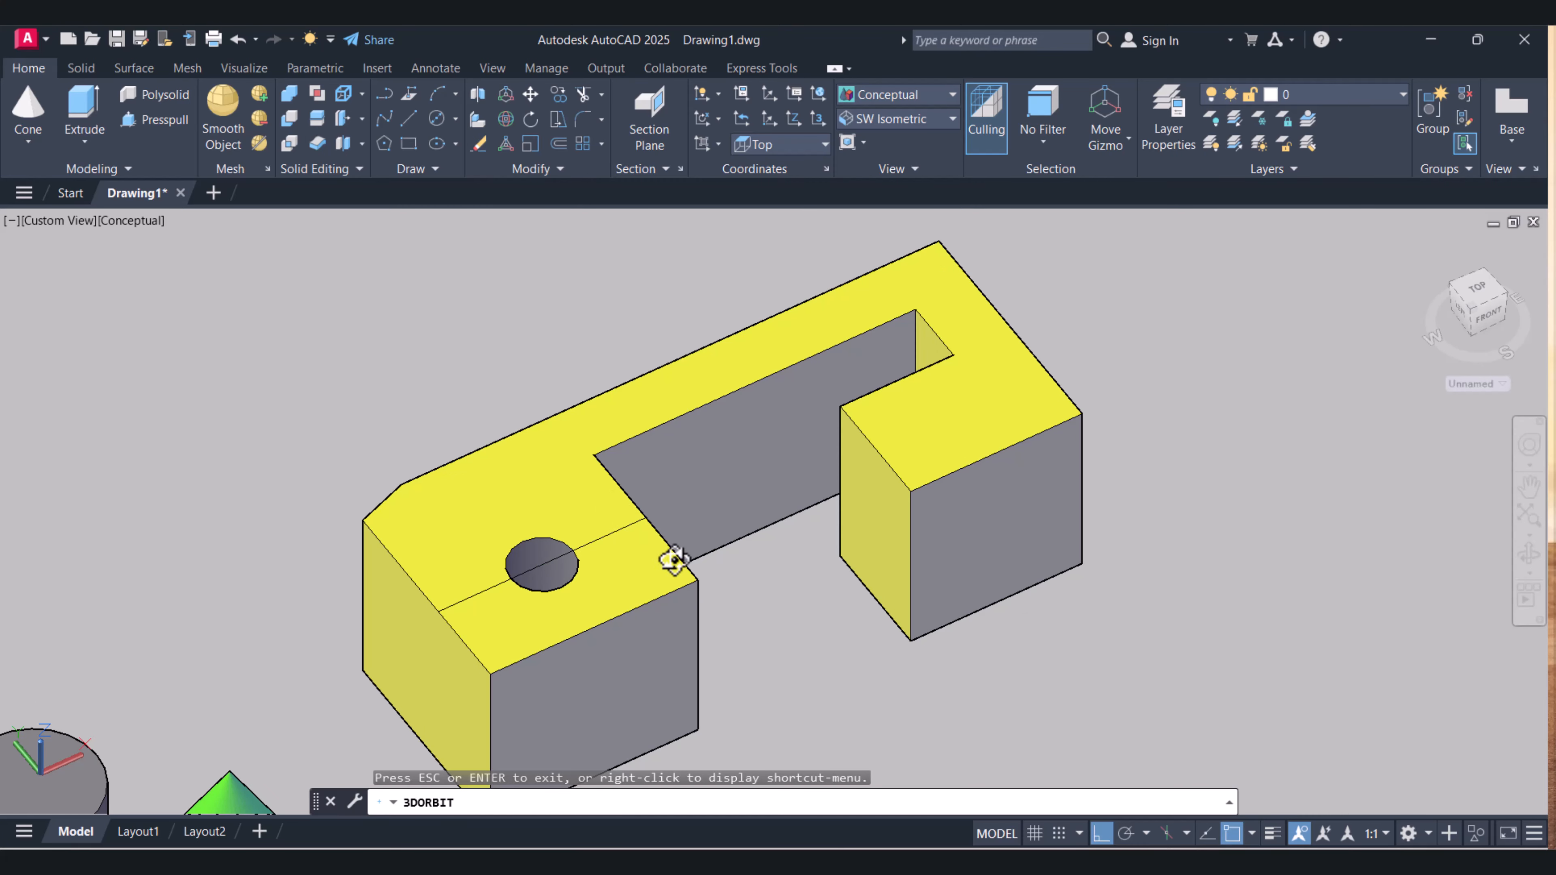
middle_click_drag(674, 558, 703, 512)
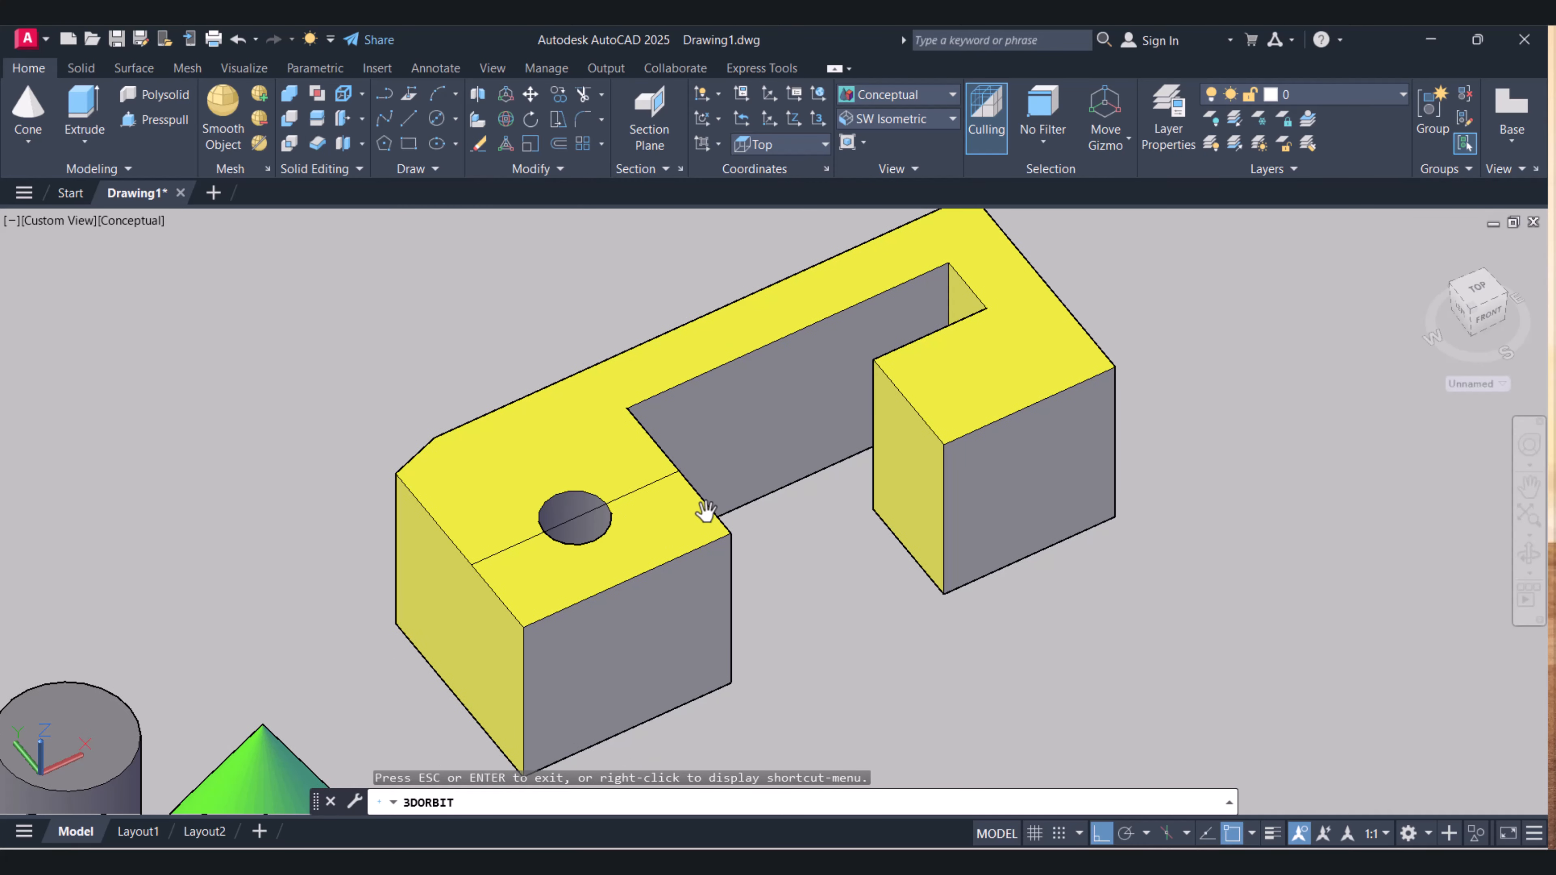
scroll(729, 506, "down", 2)
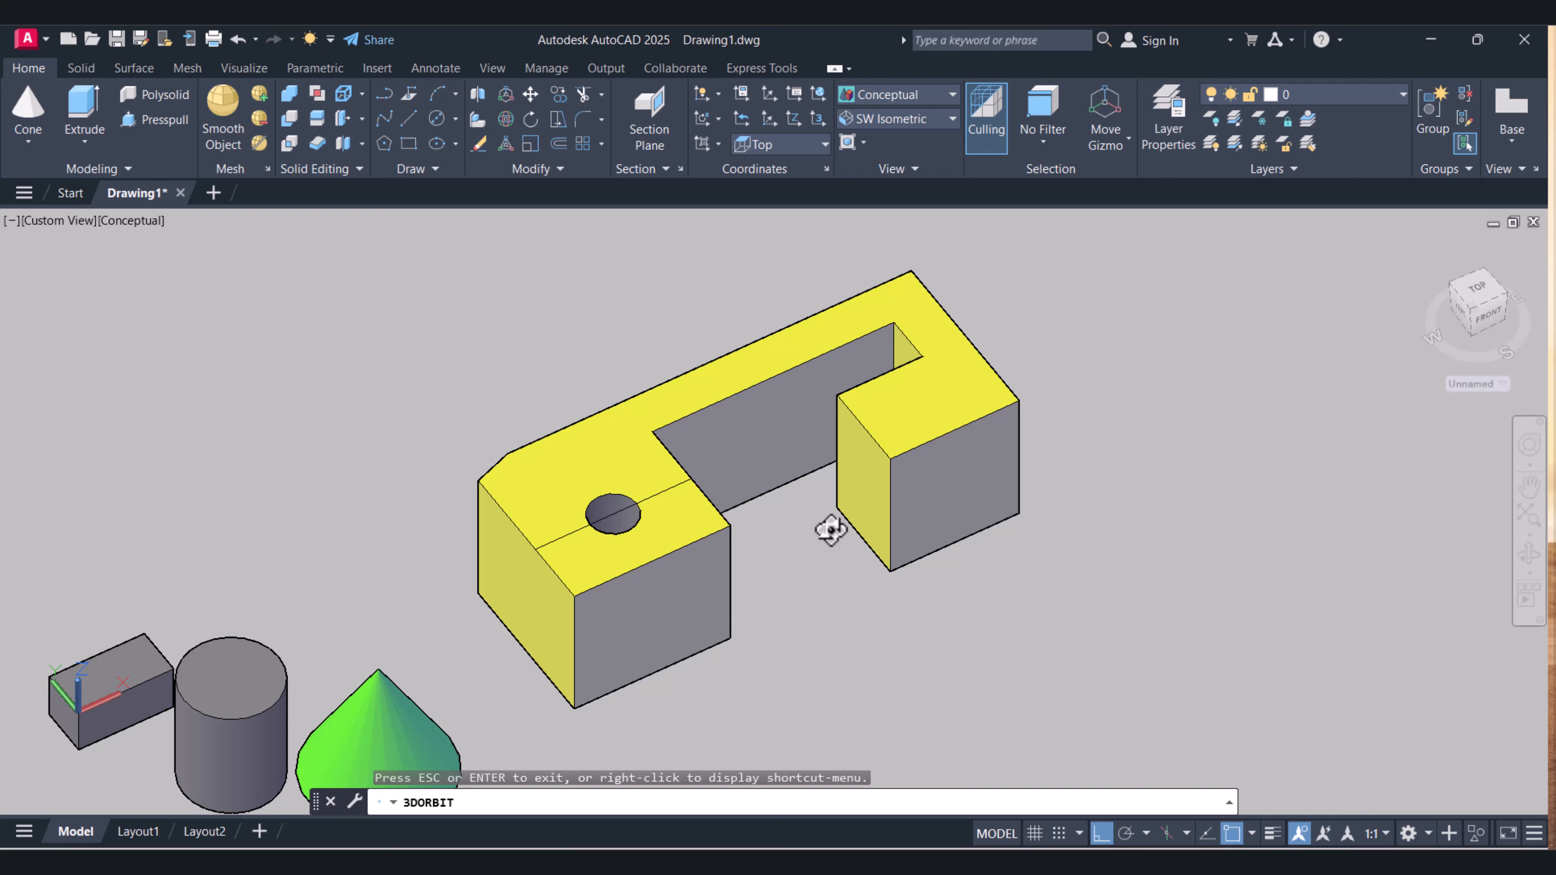
key("Escape")
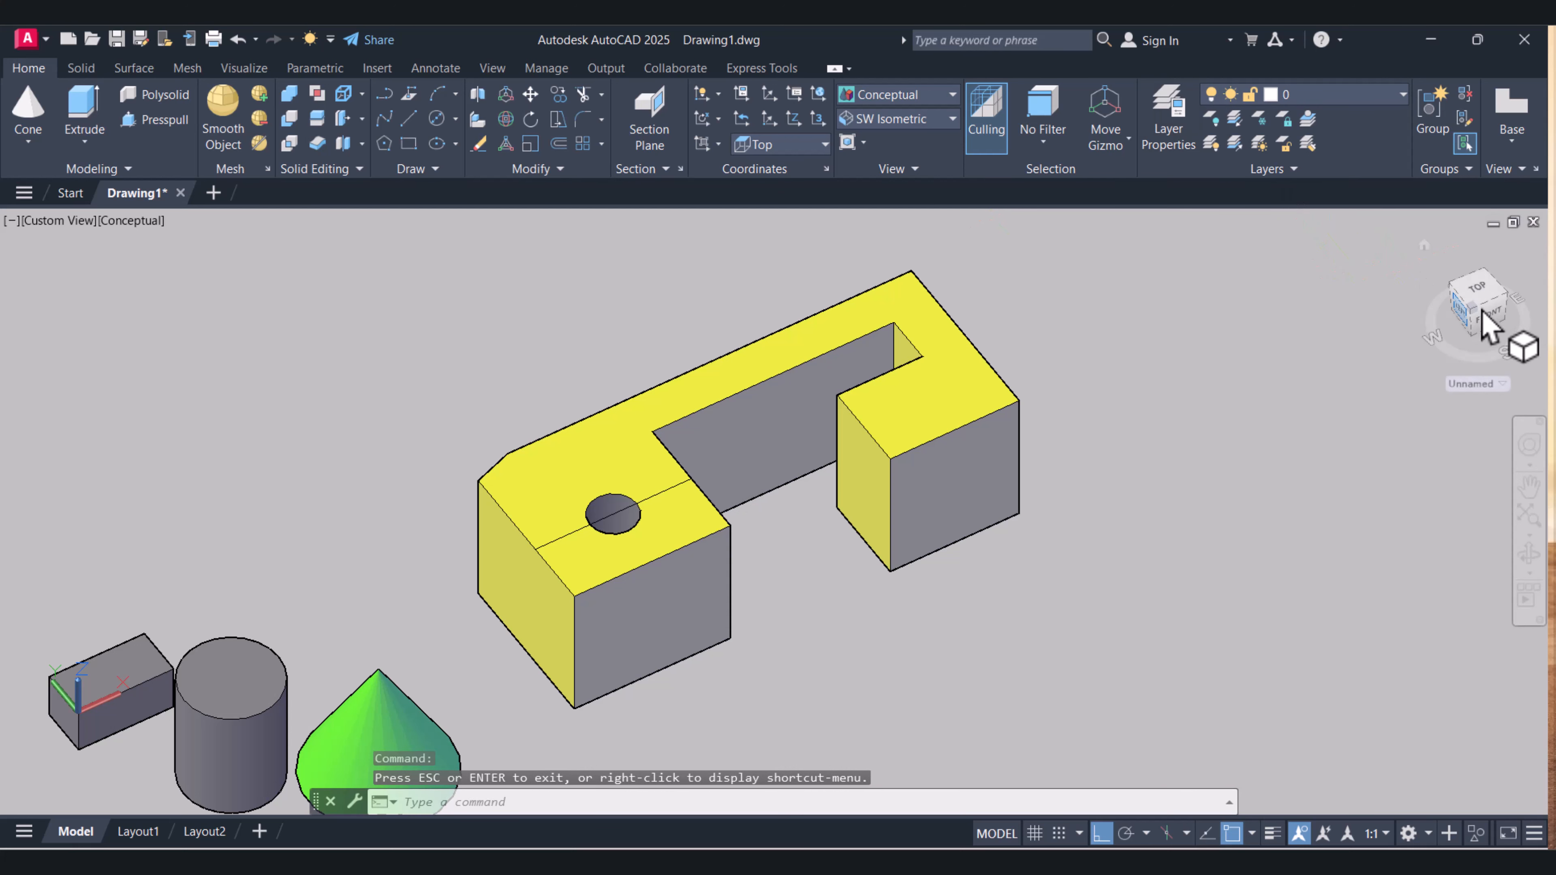
- In the Top view, draw a rectangle across the gap, from the smaller block's upper inner corner to the larger block's lower inner corner
left_click(1477, 290)
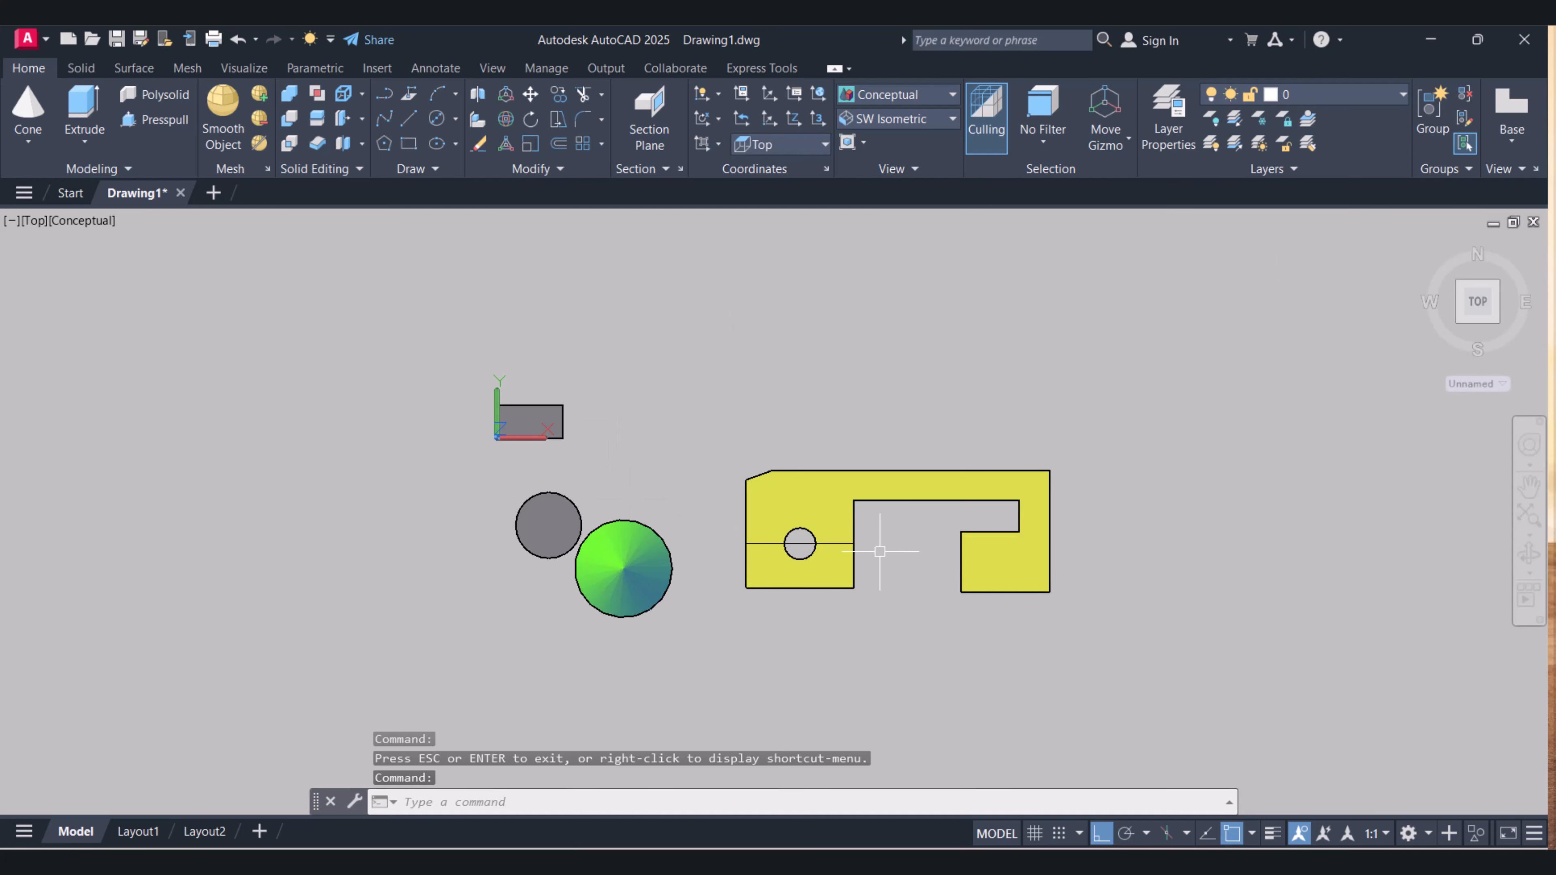
middle_click_drag(880, 551, 722, 480)
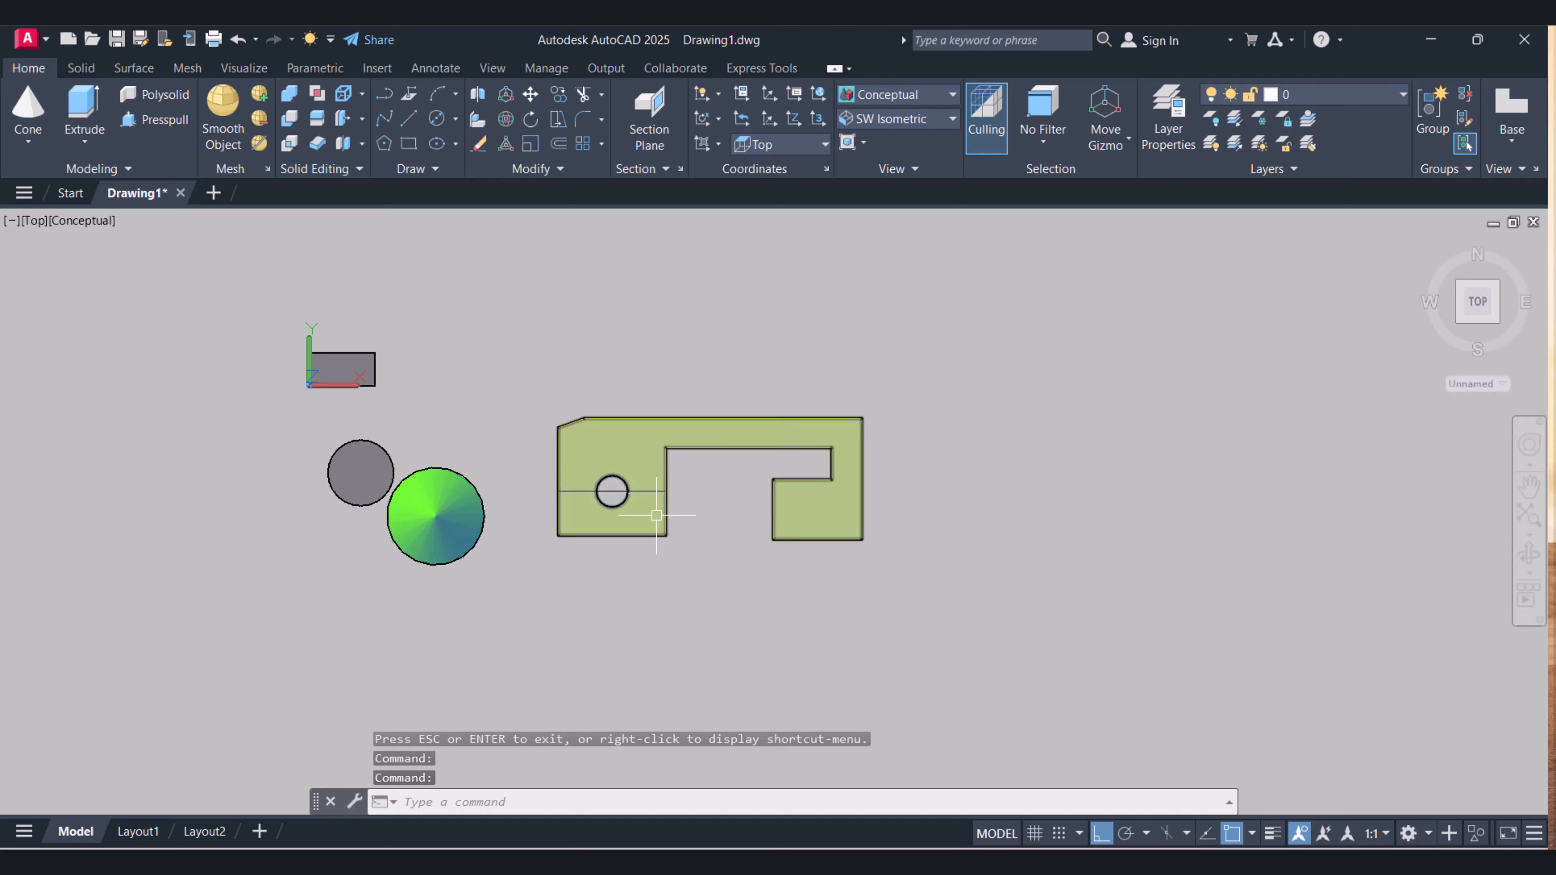
scroll(656, 515, "up", 3)
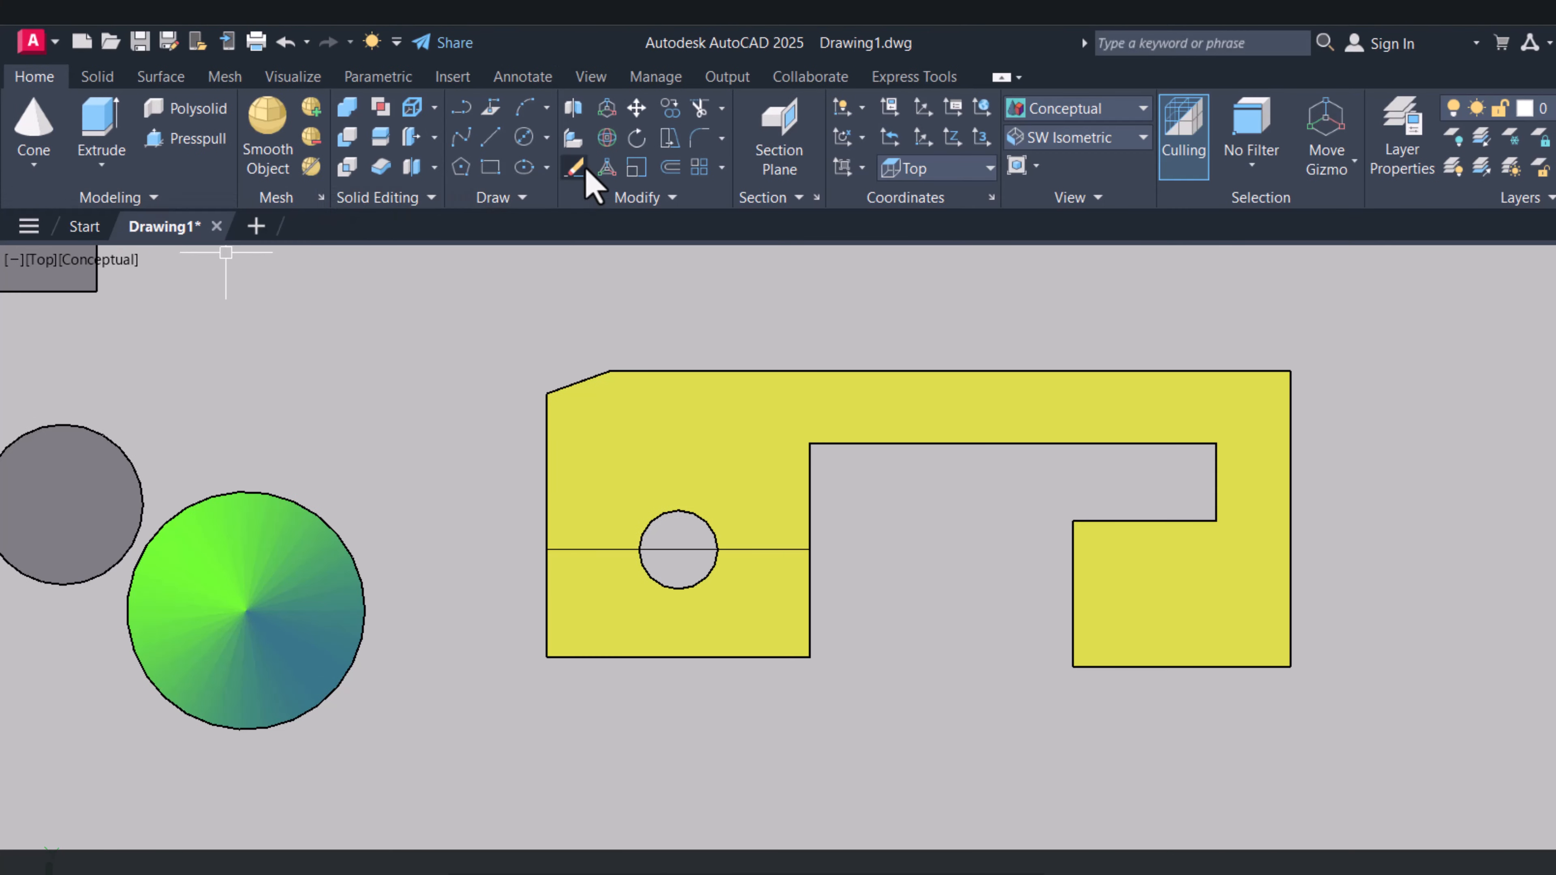
left_click(496, 171)
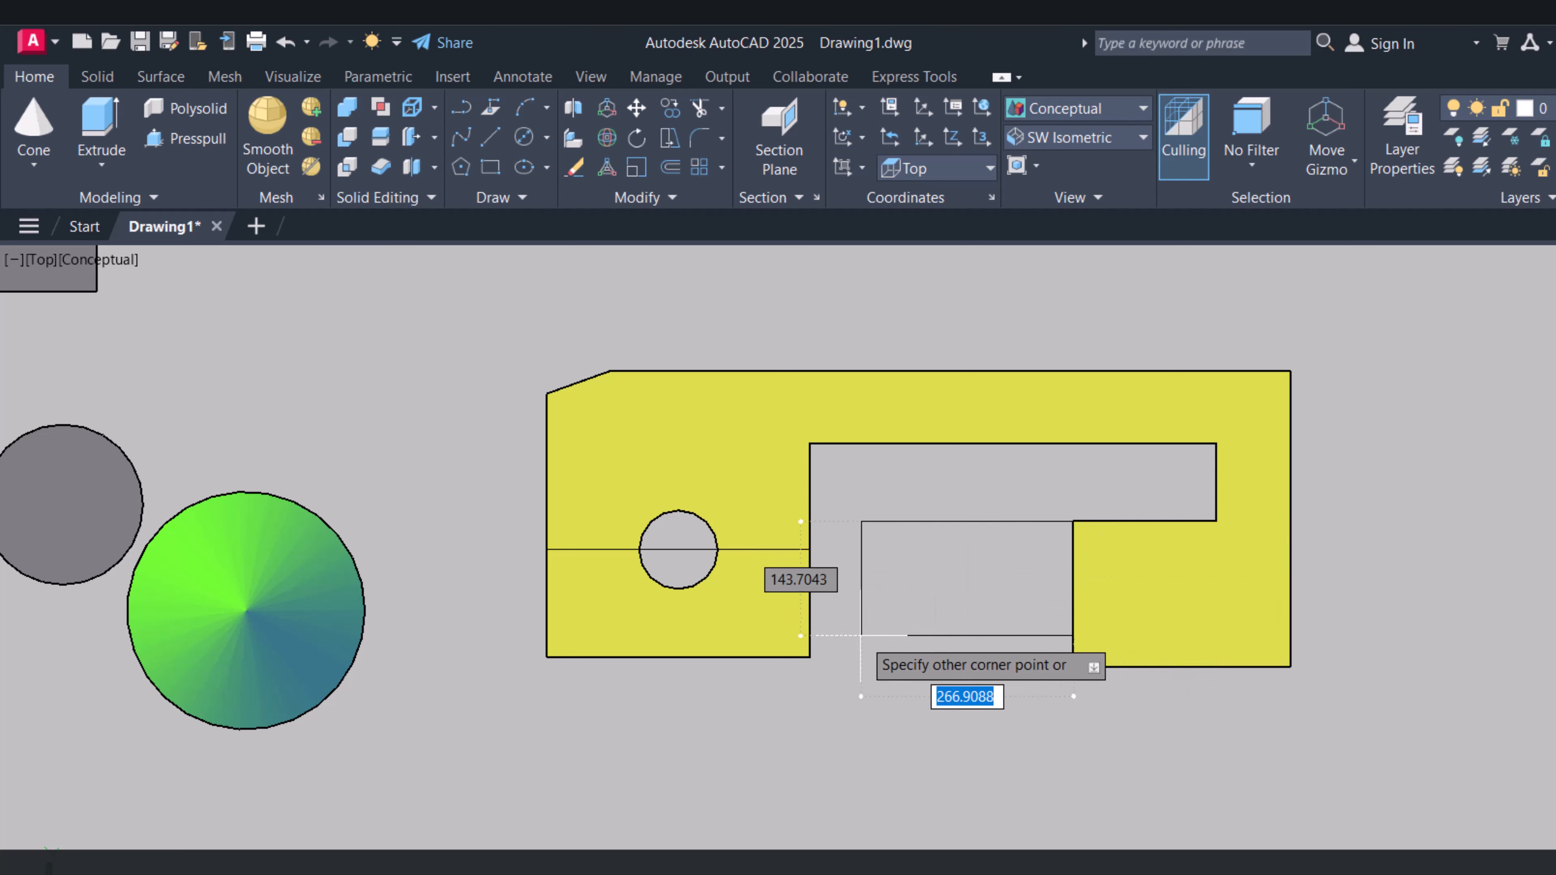
left_click(810, 657)
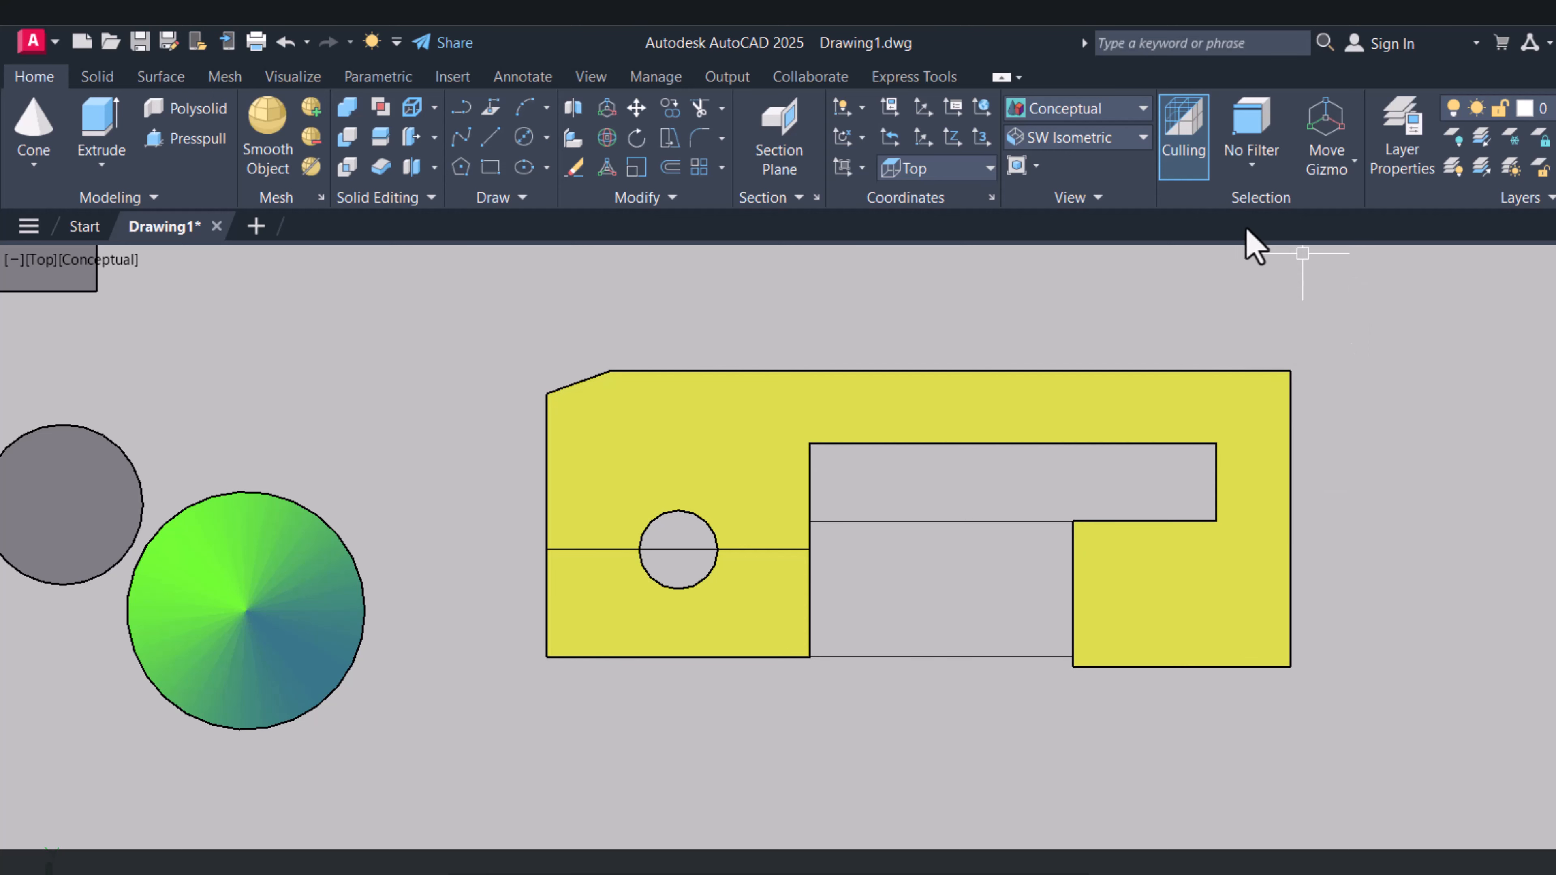
- Return to the SW Isometric view and extrude the rectangle upward to slightly below the yellow solid's top face
left_click(1090, 137)
left_click(1068, 310)
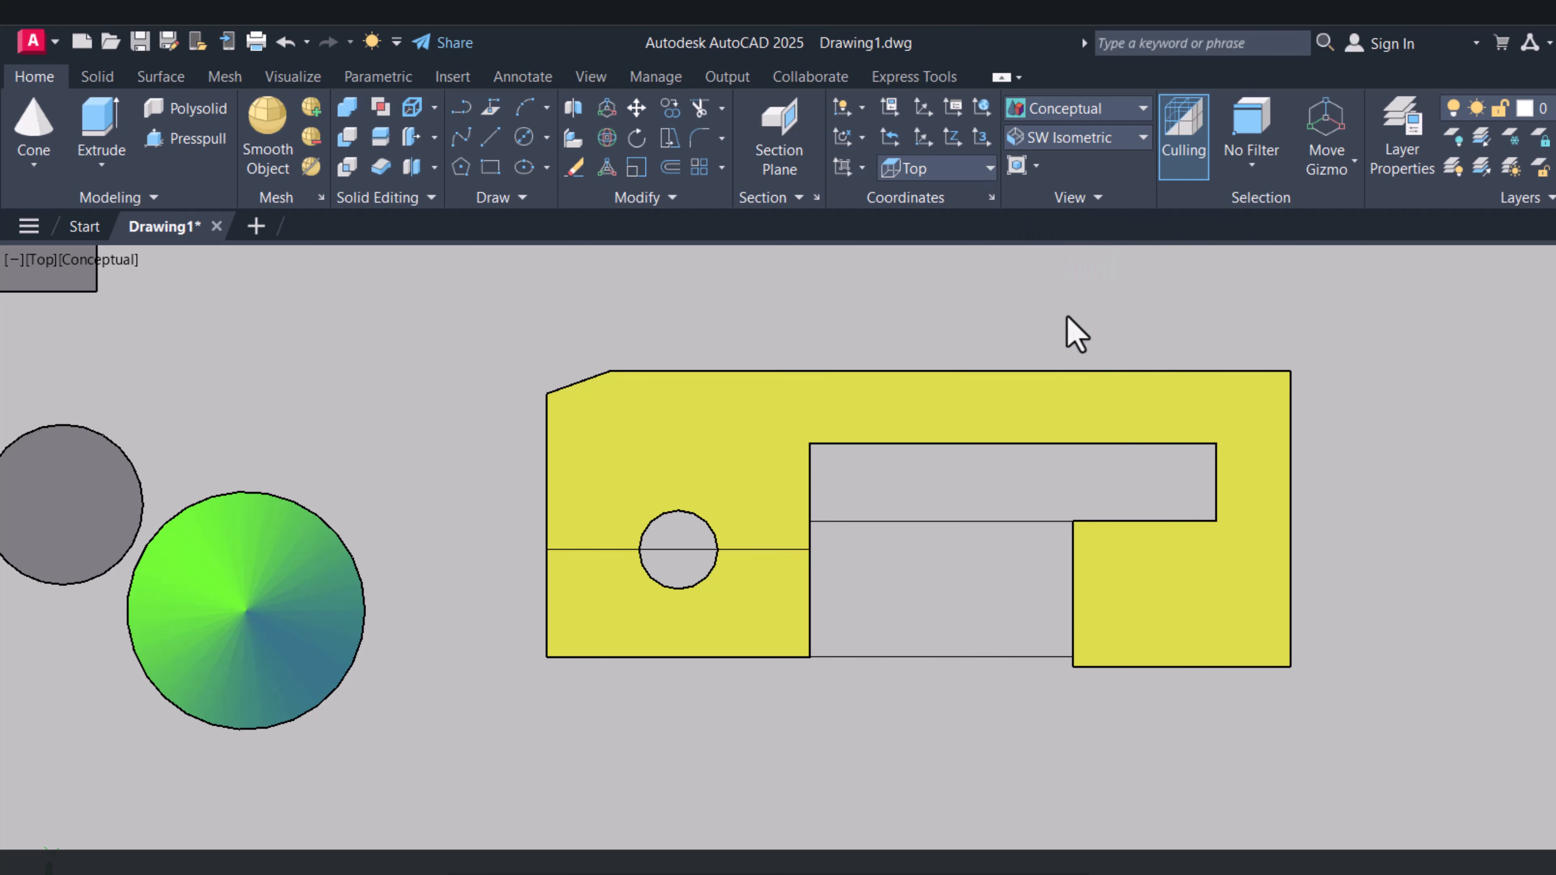
middle_click_drag(1284, 643, 989, 690)
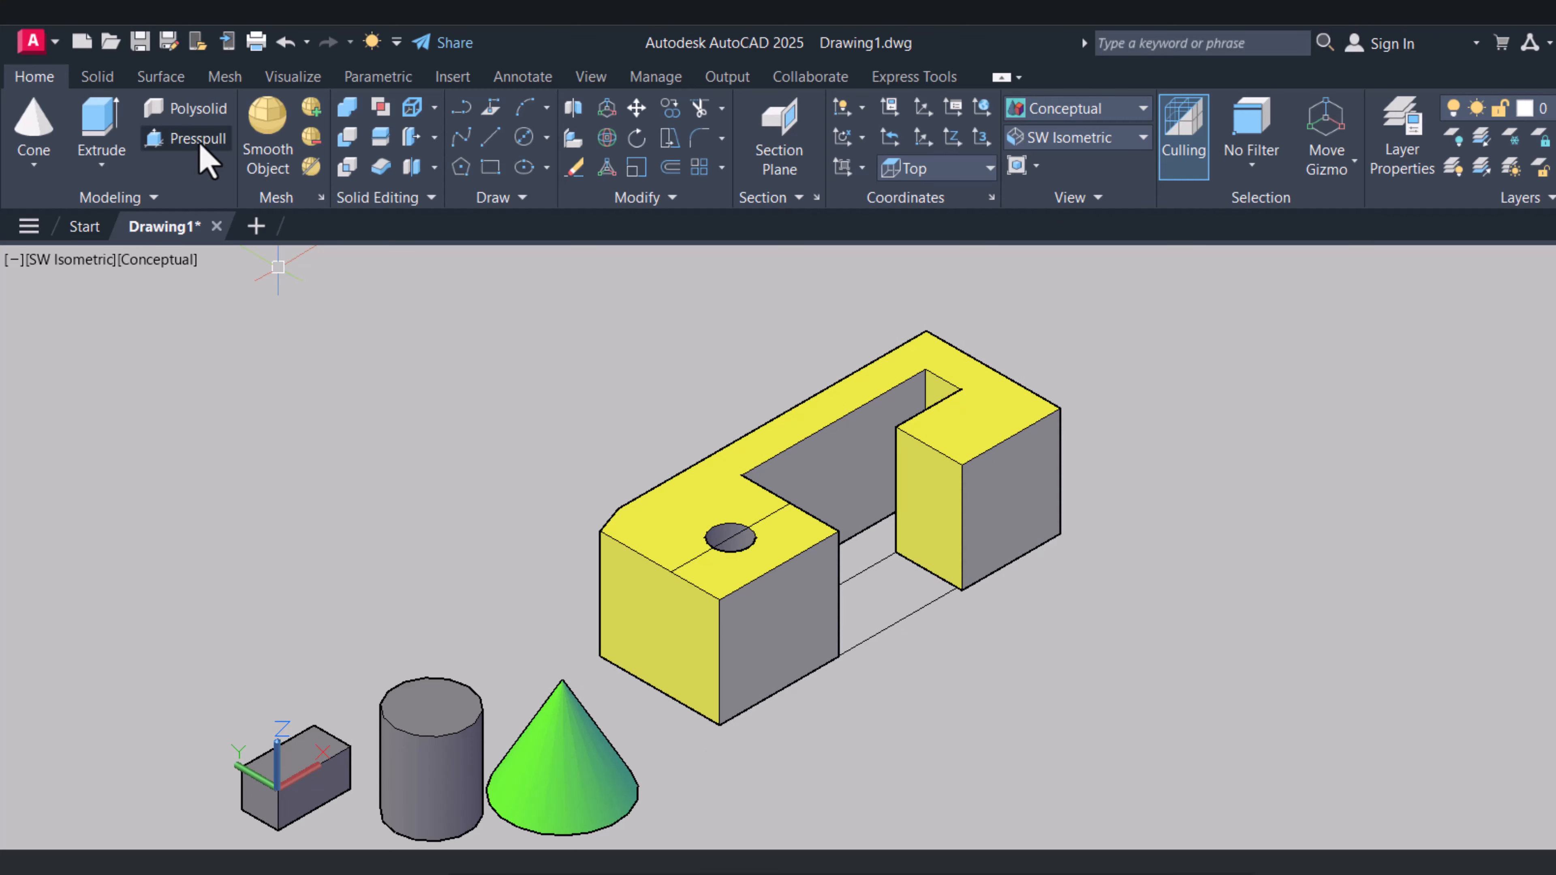
left_click(98, 138)
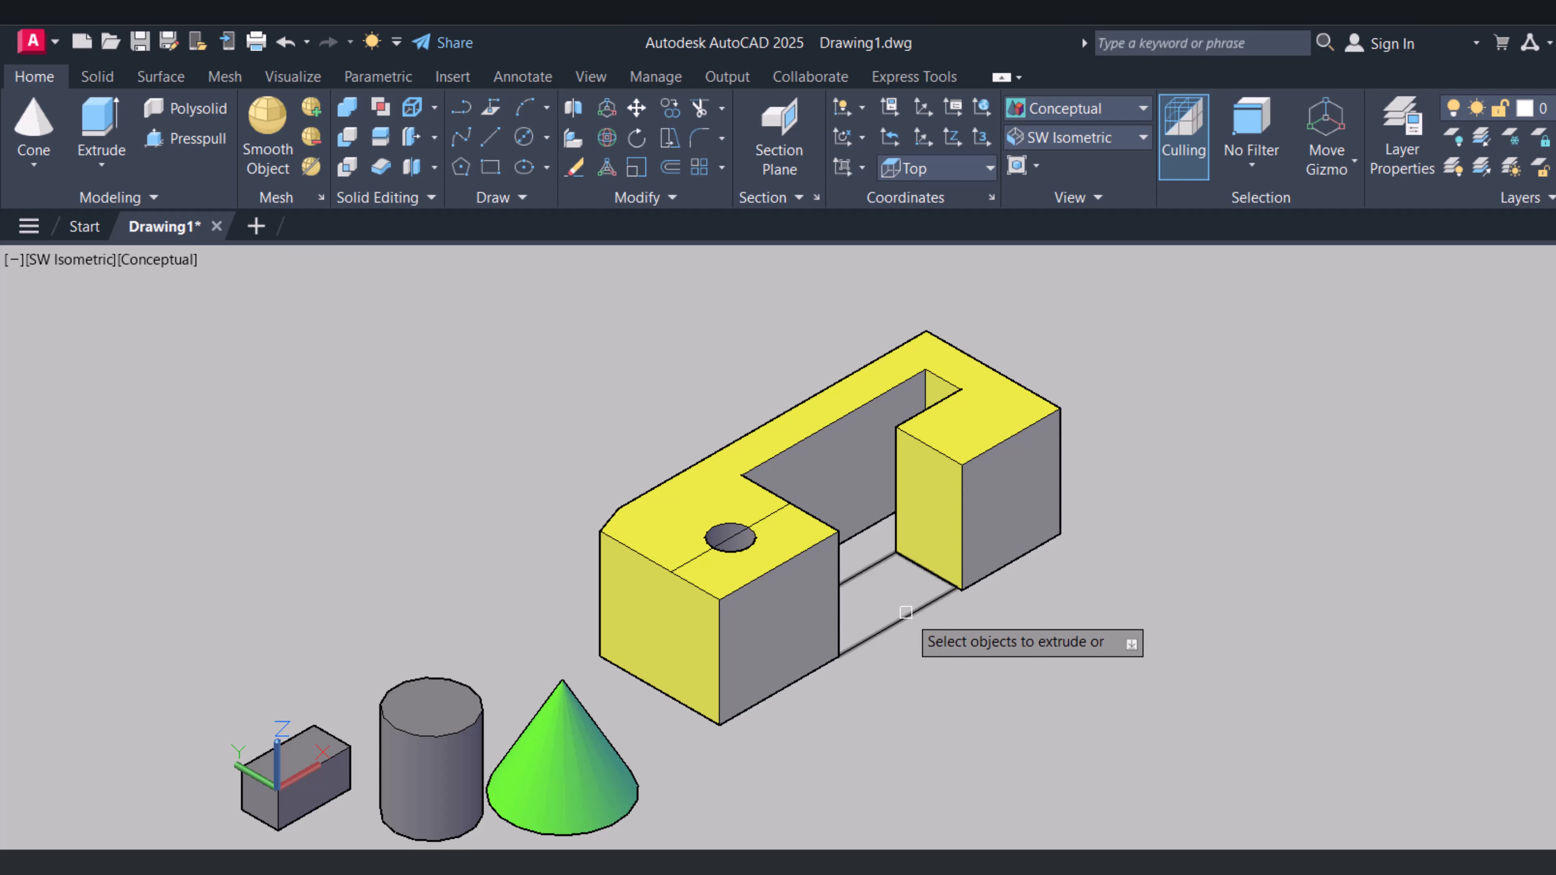
left_click(905, 613)
right_click(906, 615)
left_click(925, 630)
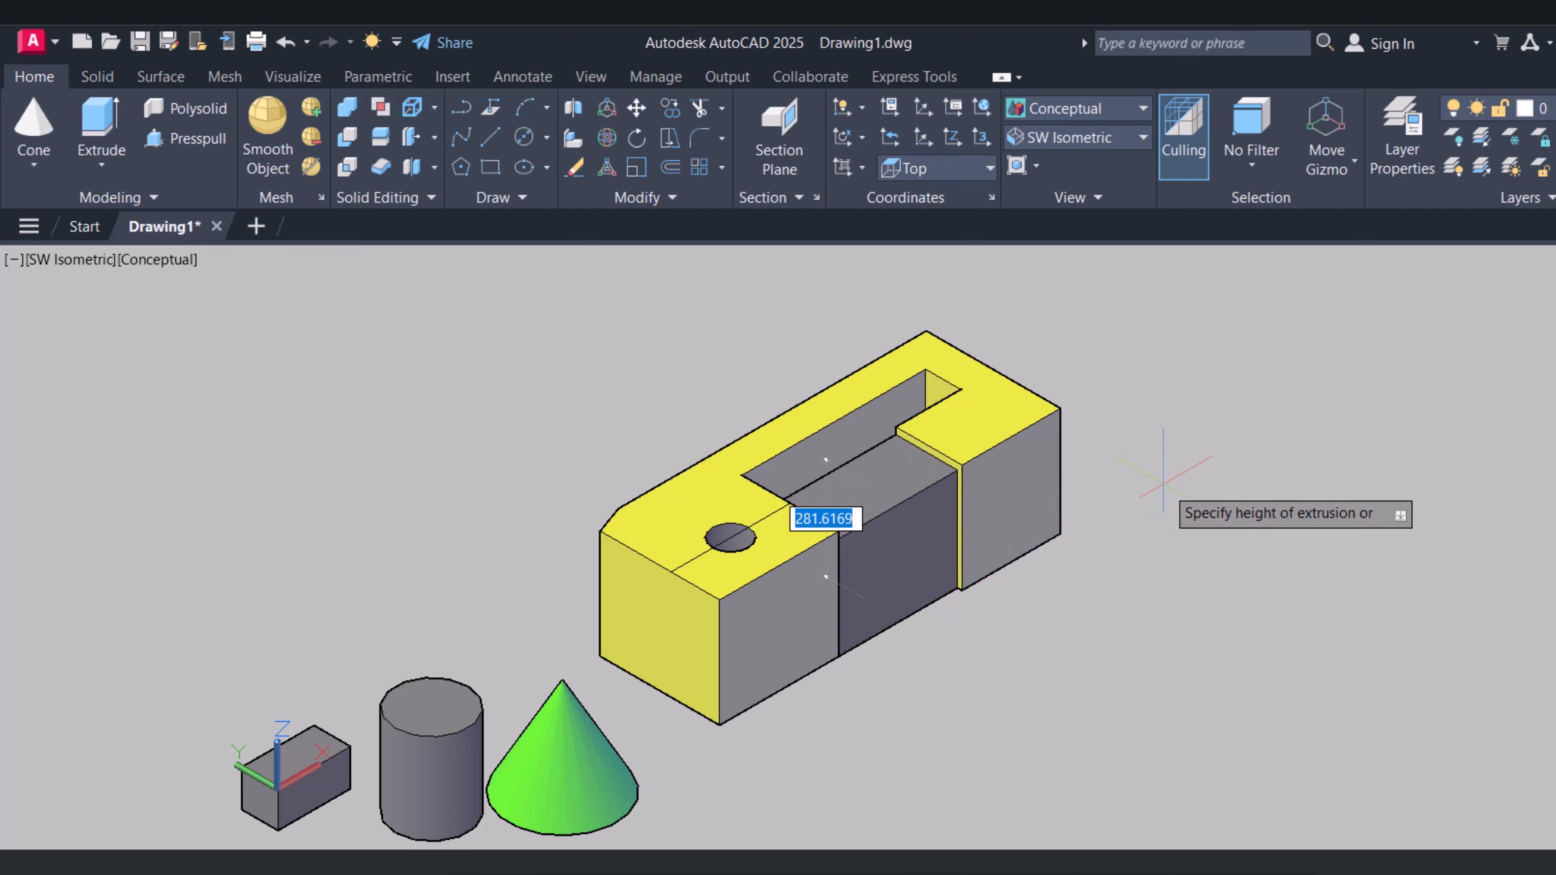
key("Return")
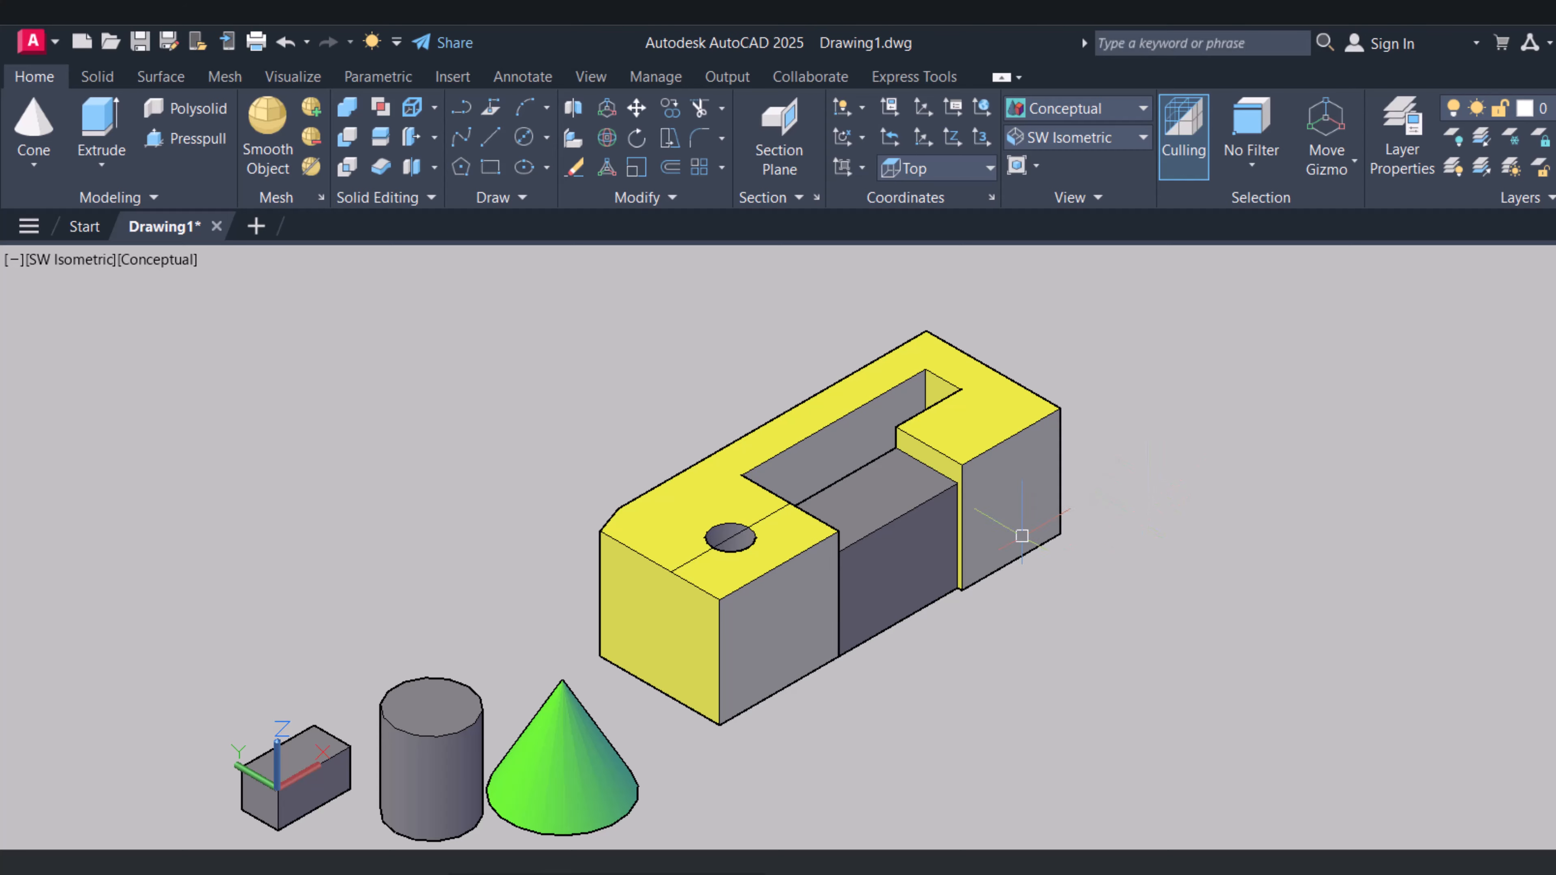
- Presspull the top face of the gray filler block up to the corner of the yellow solid's top face
scroll(924, 508, "up", 4)
middle_click_drag(924, 509, 899, 523)
middle_click_drag(861, 572, 895, 574)
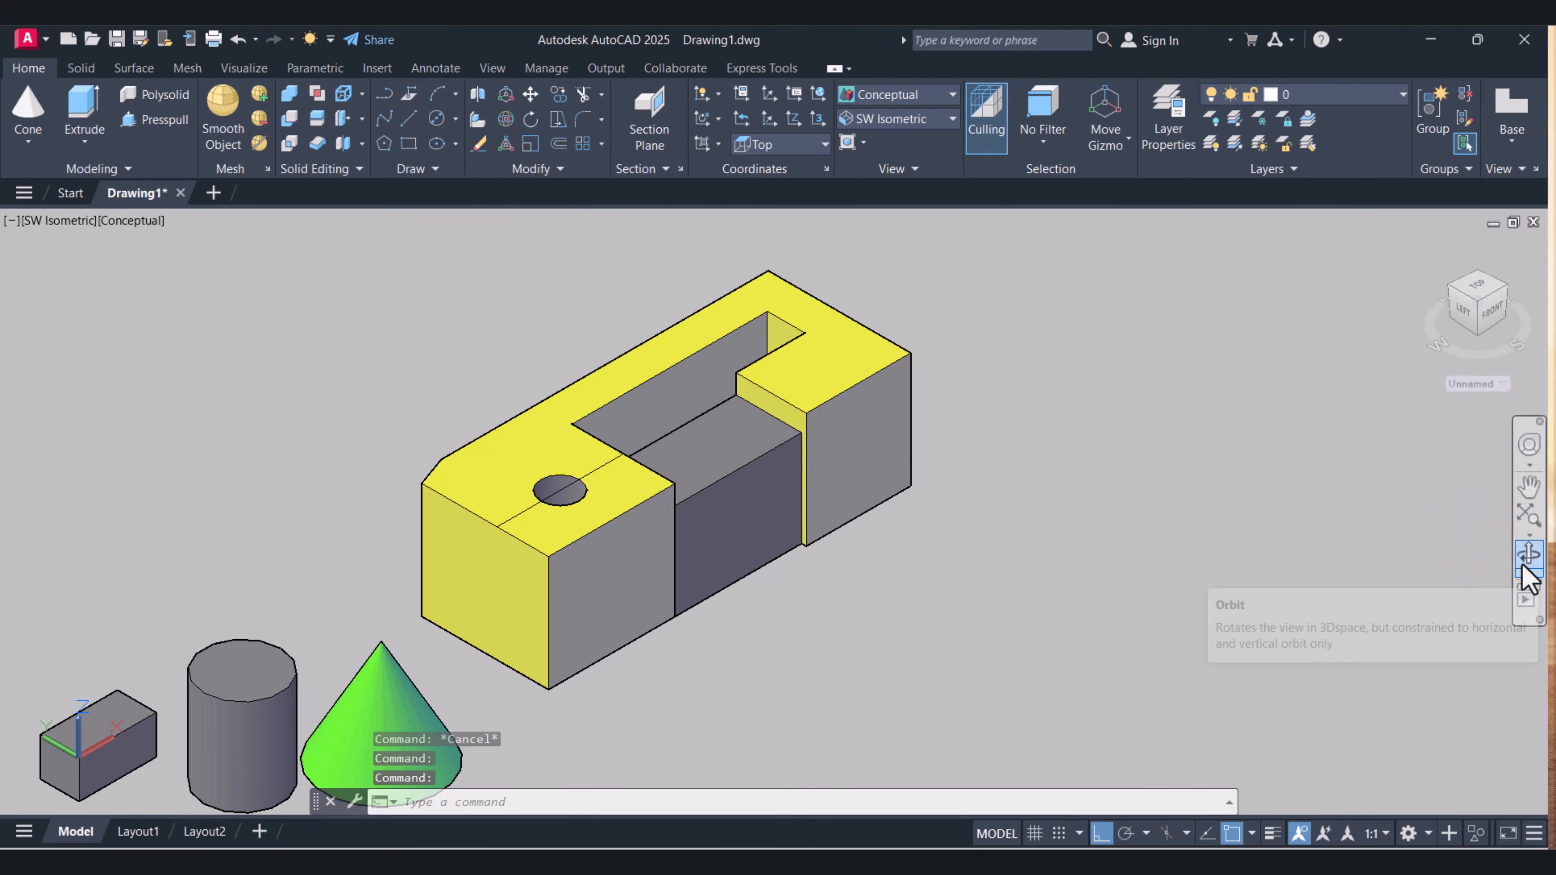
left_click(1528, 555)
left_click_drag(955, 496, 737, 464)
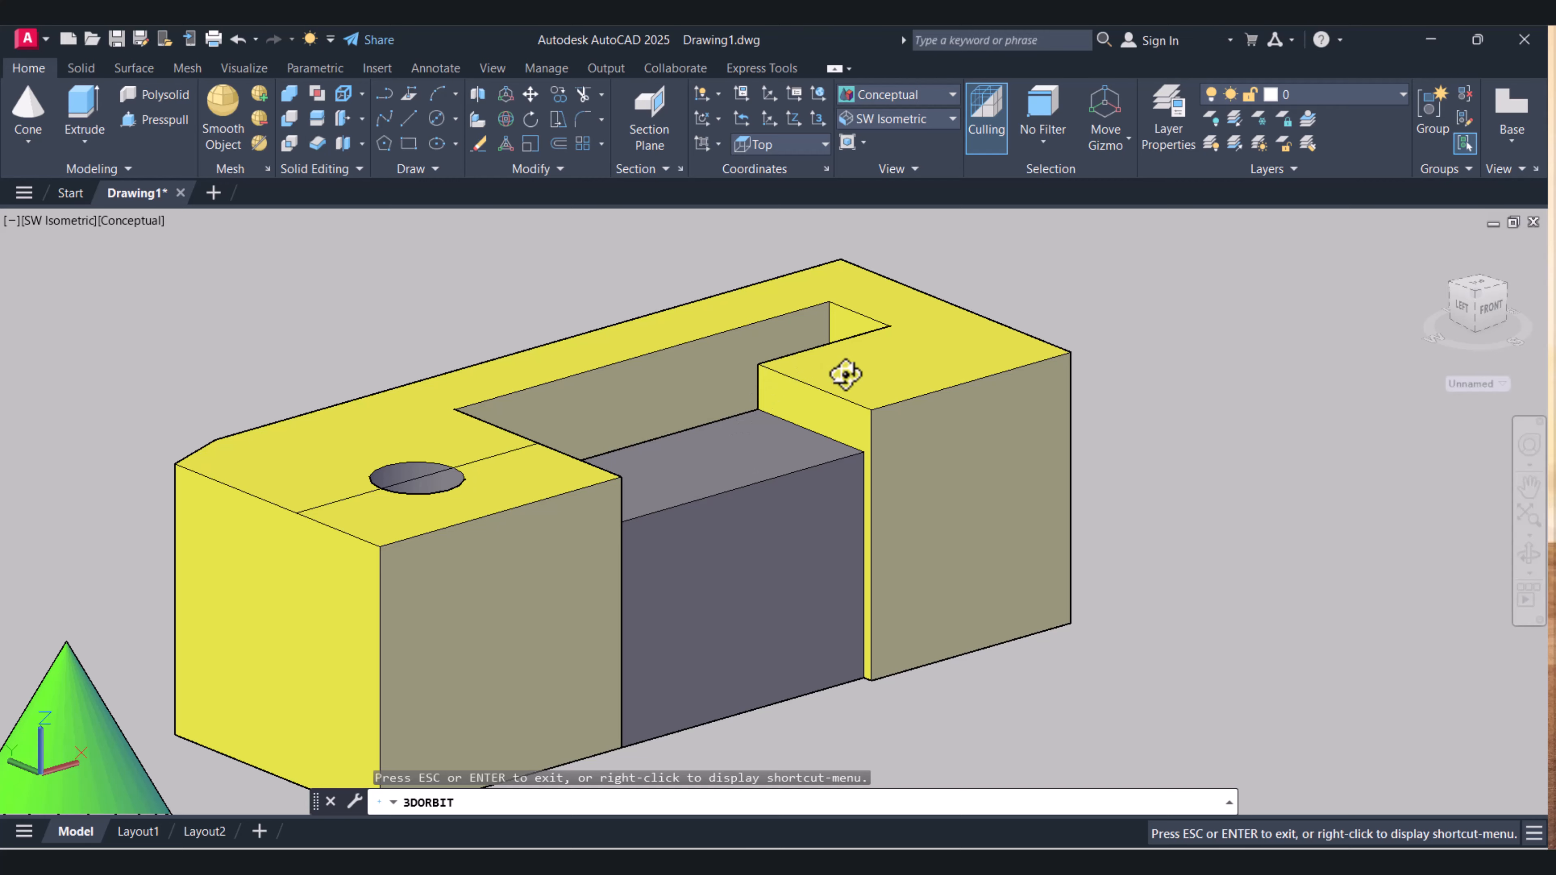
key("Escape")
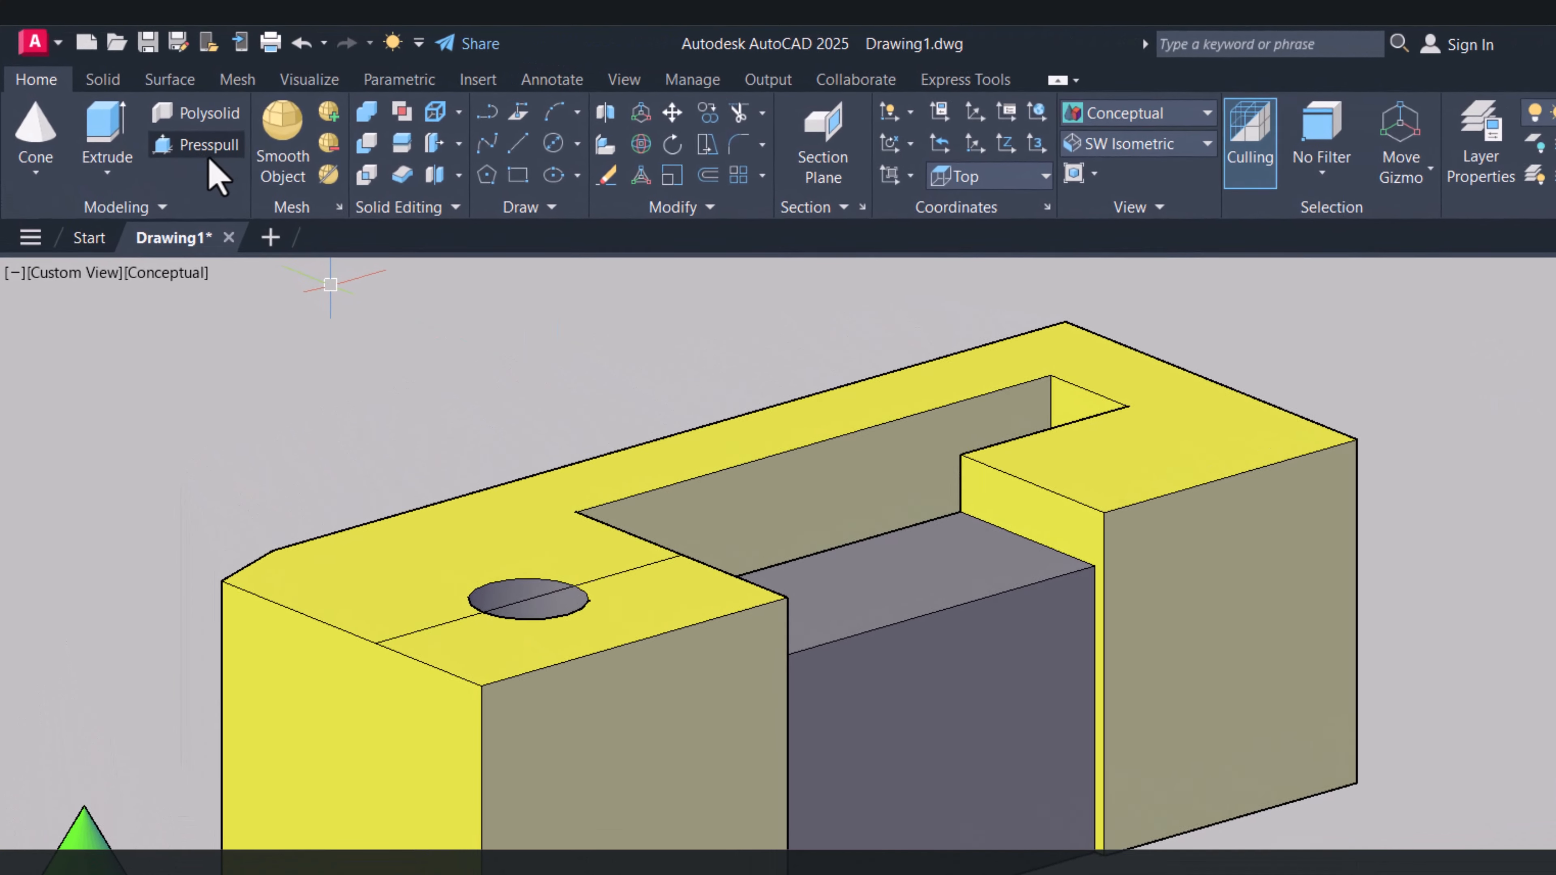
left_click(202, 150)
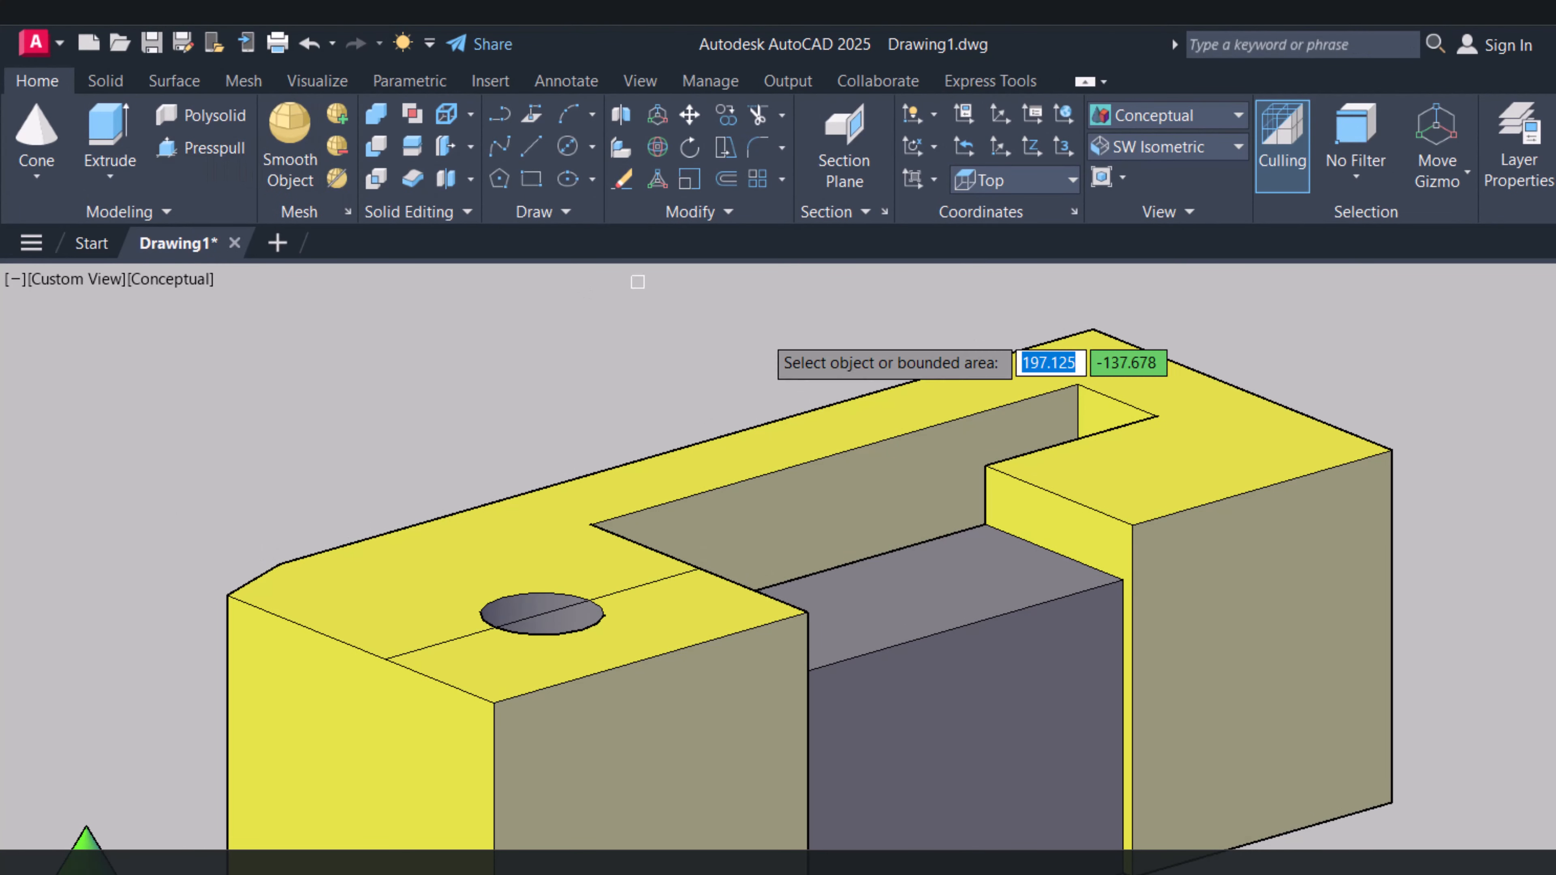
left_click(940, 590)
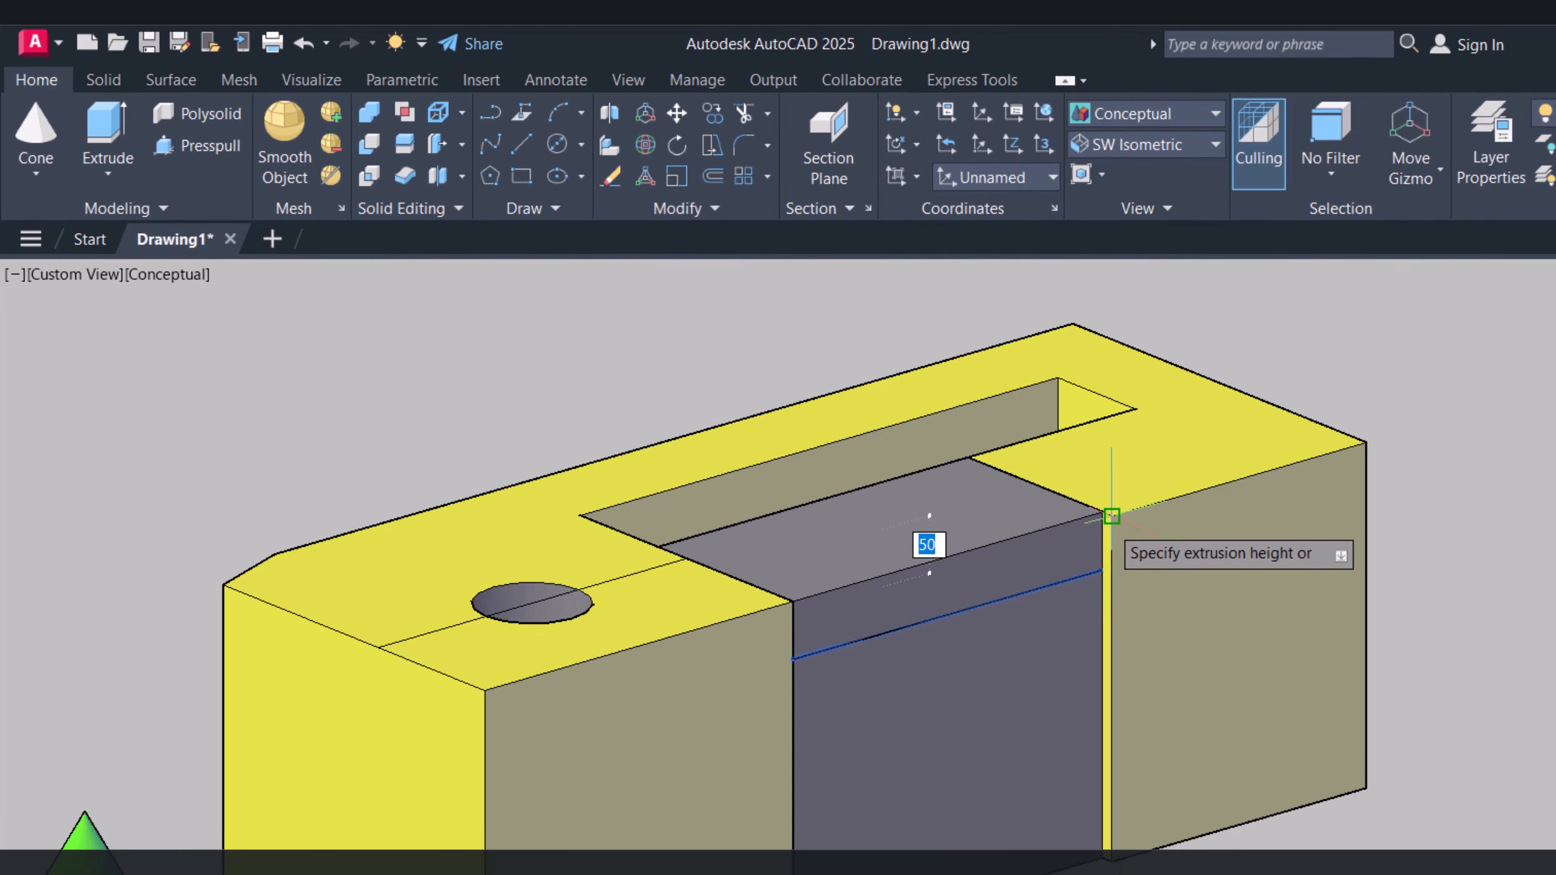
left_click(1132, 526)
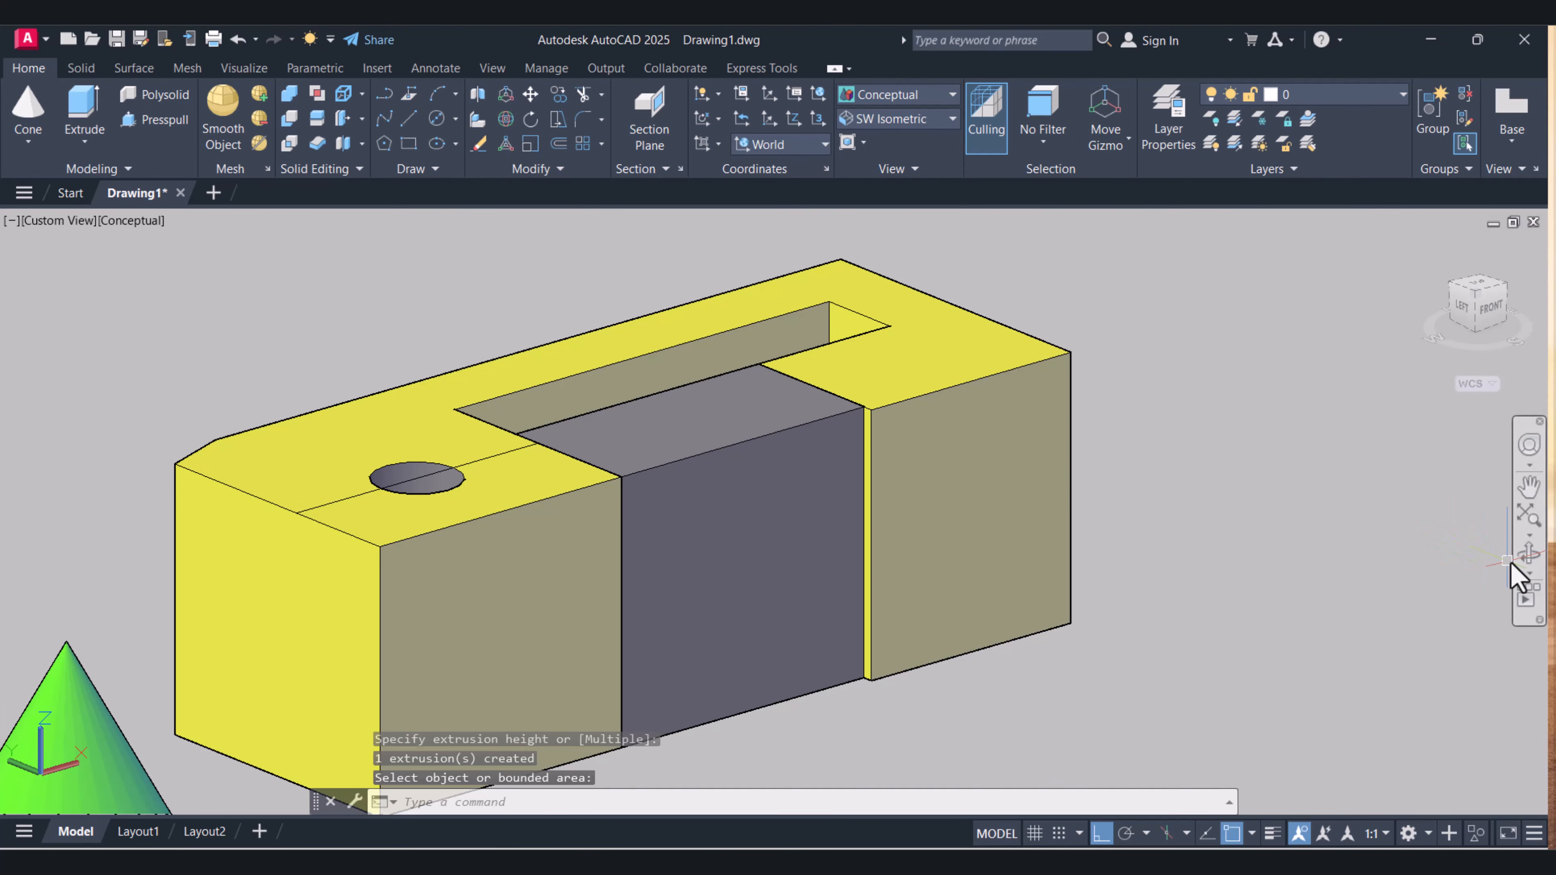
- Select the yellow solid and the gray filler block in turn to check whether they are separate objects
left_click(1530, 555)
left_click_drag(876, 521, 550, 441)
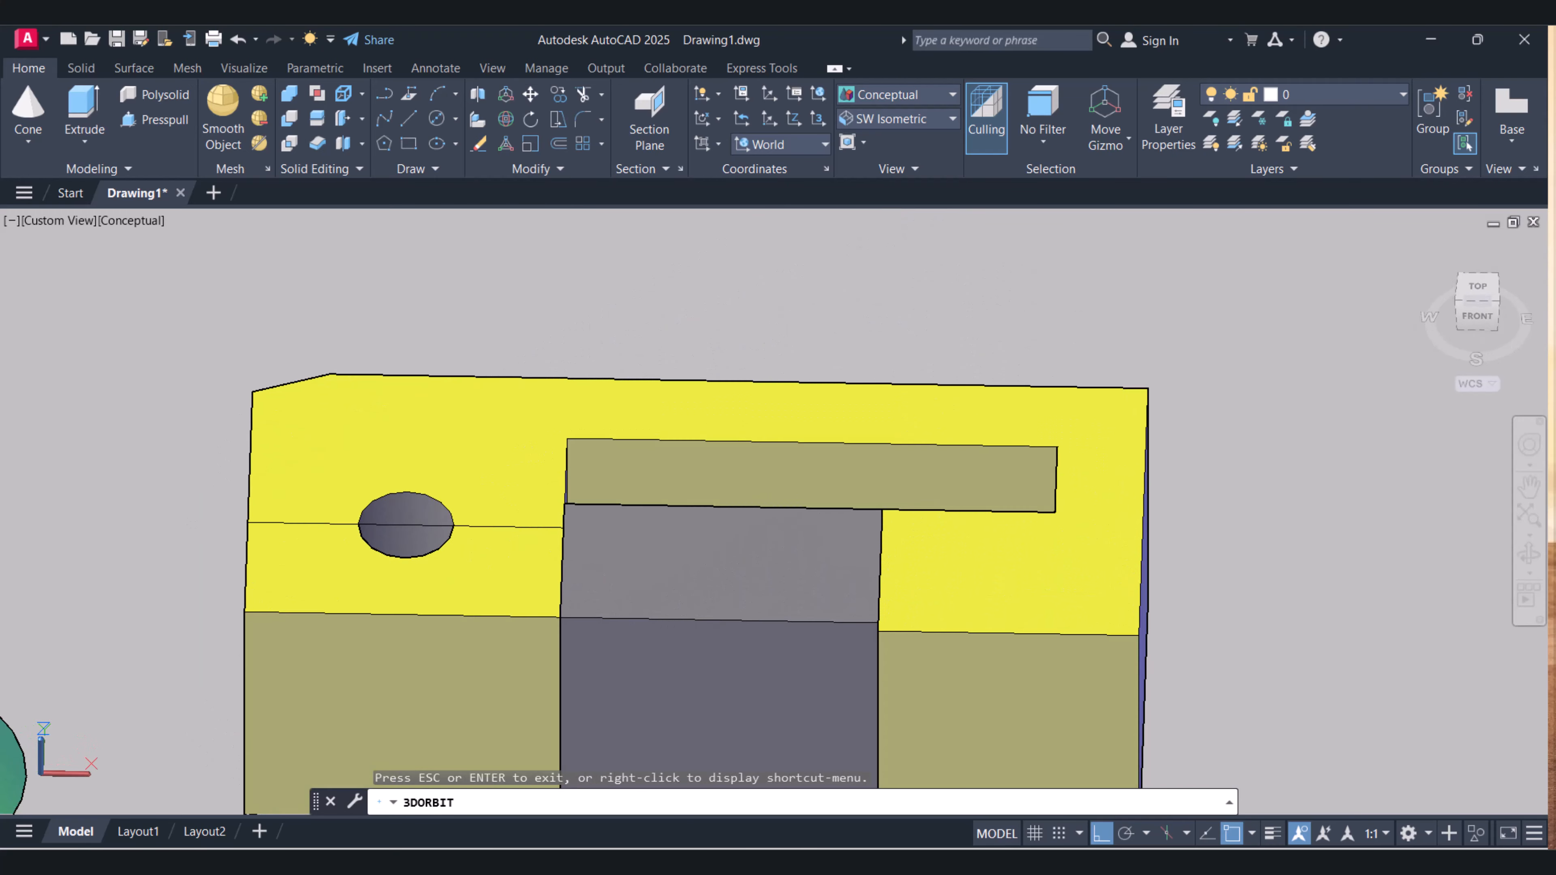
key("Escape")
left_click(551, 441)
scroll(551, 442, "down", 2)
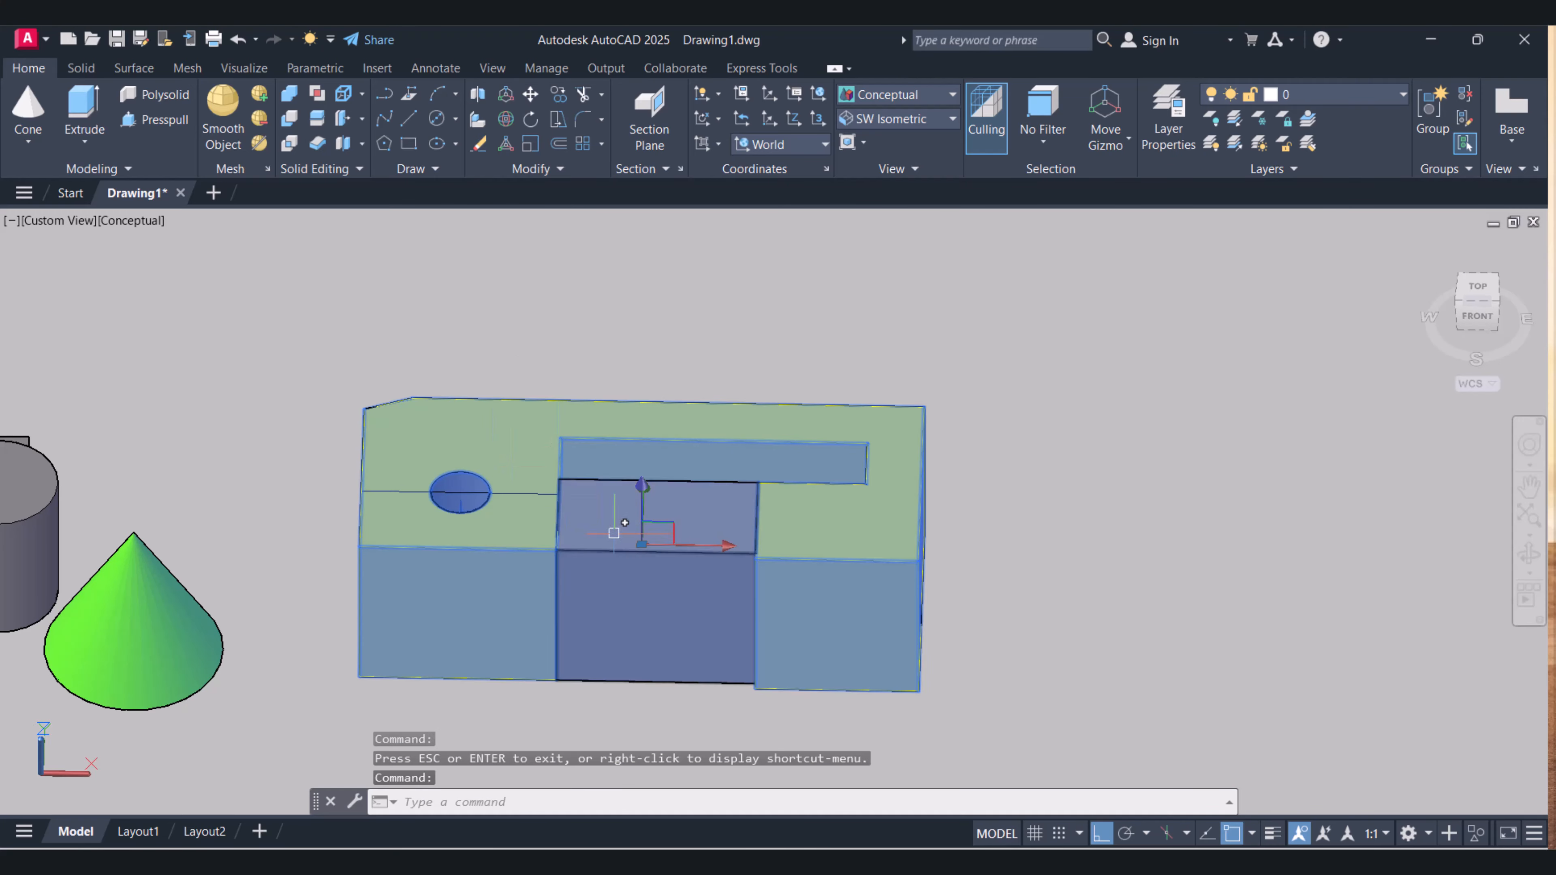
middle_click_drag(612, 532, 633, 505)
key("Escape")
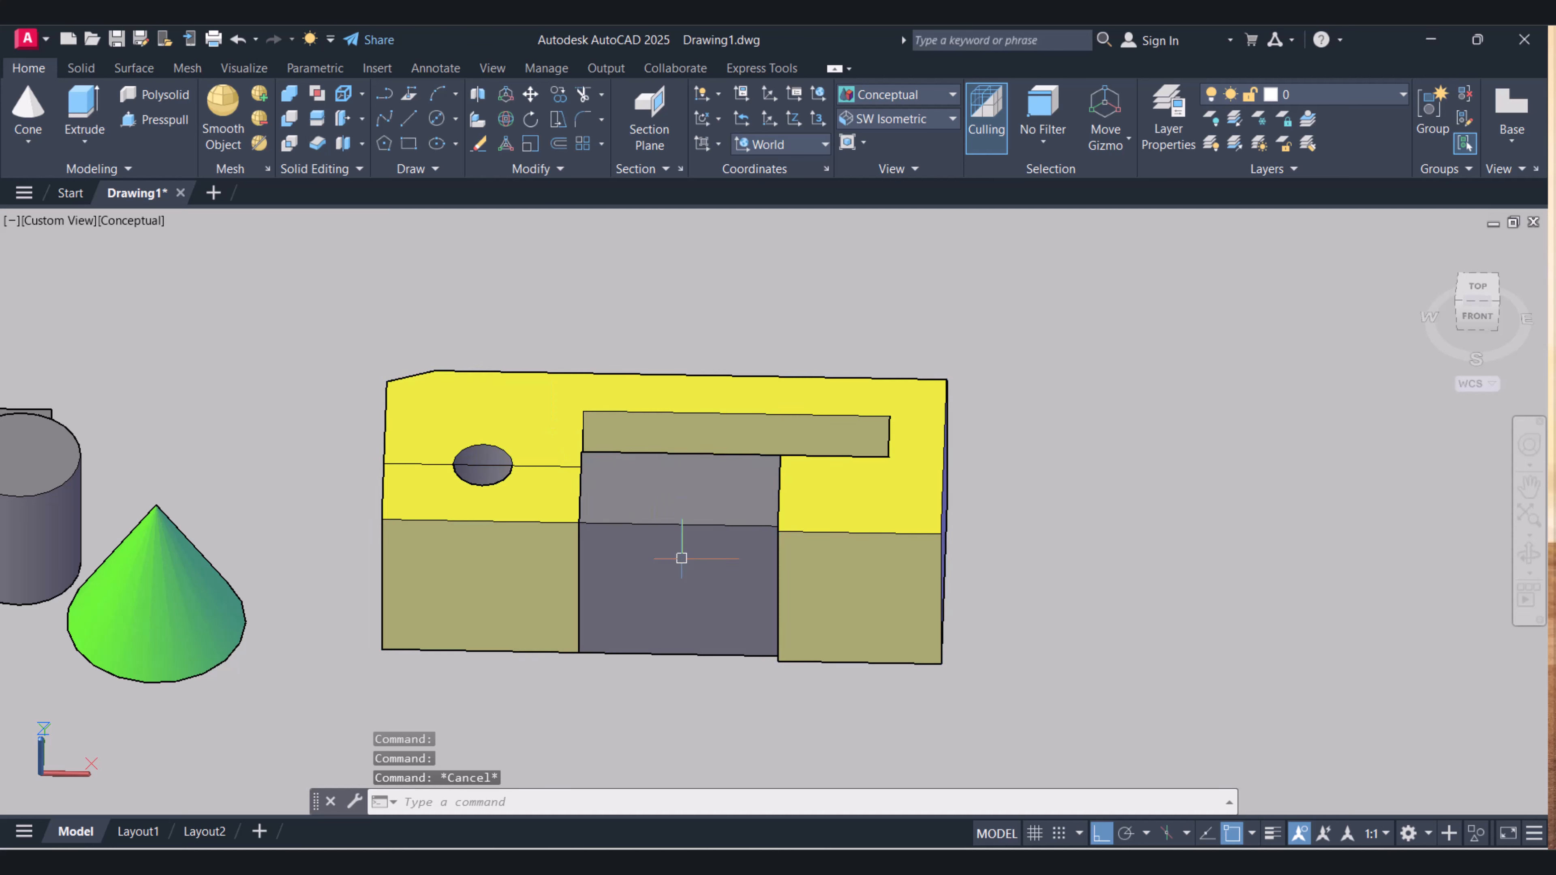
left_click(681, 552, "ctrl")
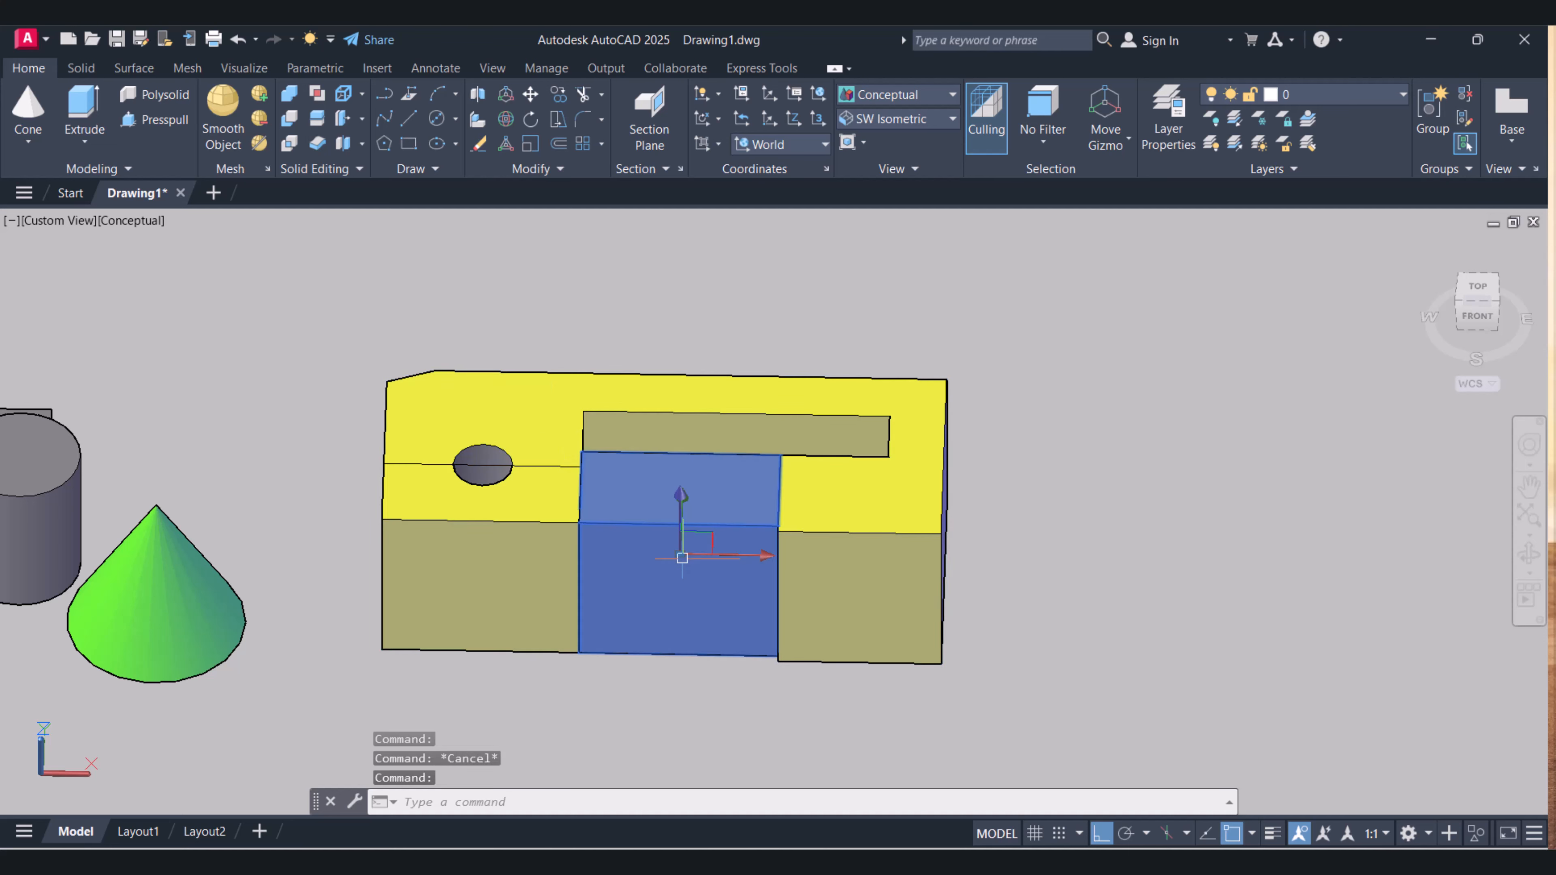
key("Escape")
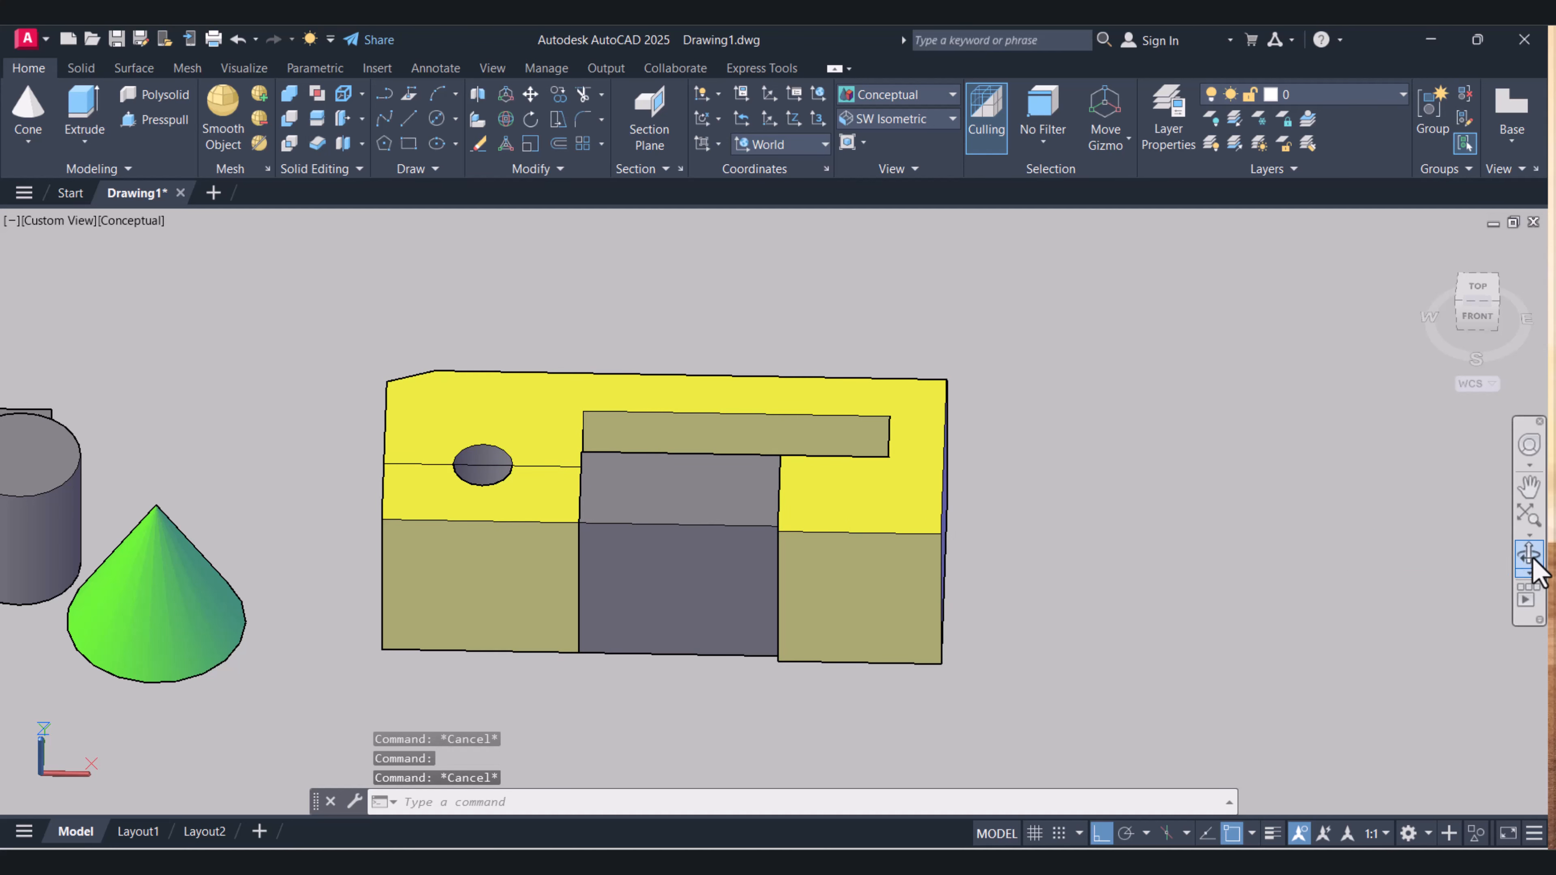
- Union the yellow solid with the gray filler block, and select the result to check it
left_click(1529, 555)
mouse_move(896, 563)
left_mouse_down()
mouse_move(931, 566)
mouse_move(893, 587)
mouse_move(977, 591)
mouse_move(820, 549)
left_mouse_up()
key("Escape")
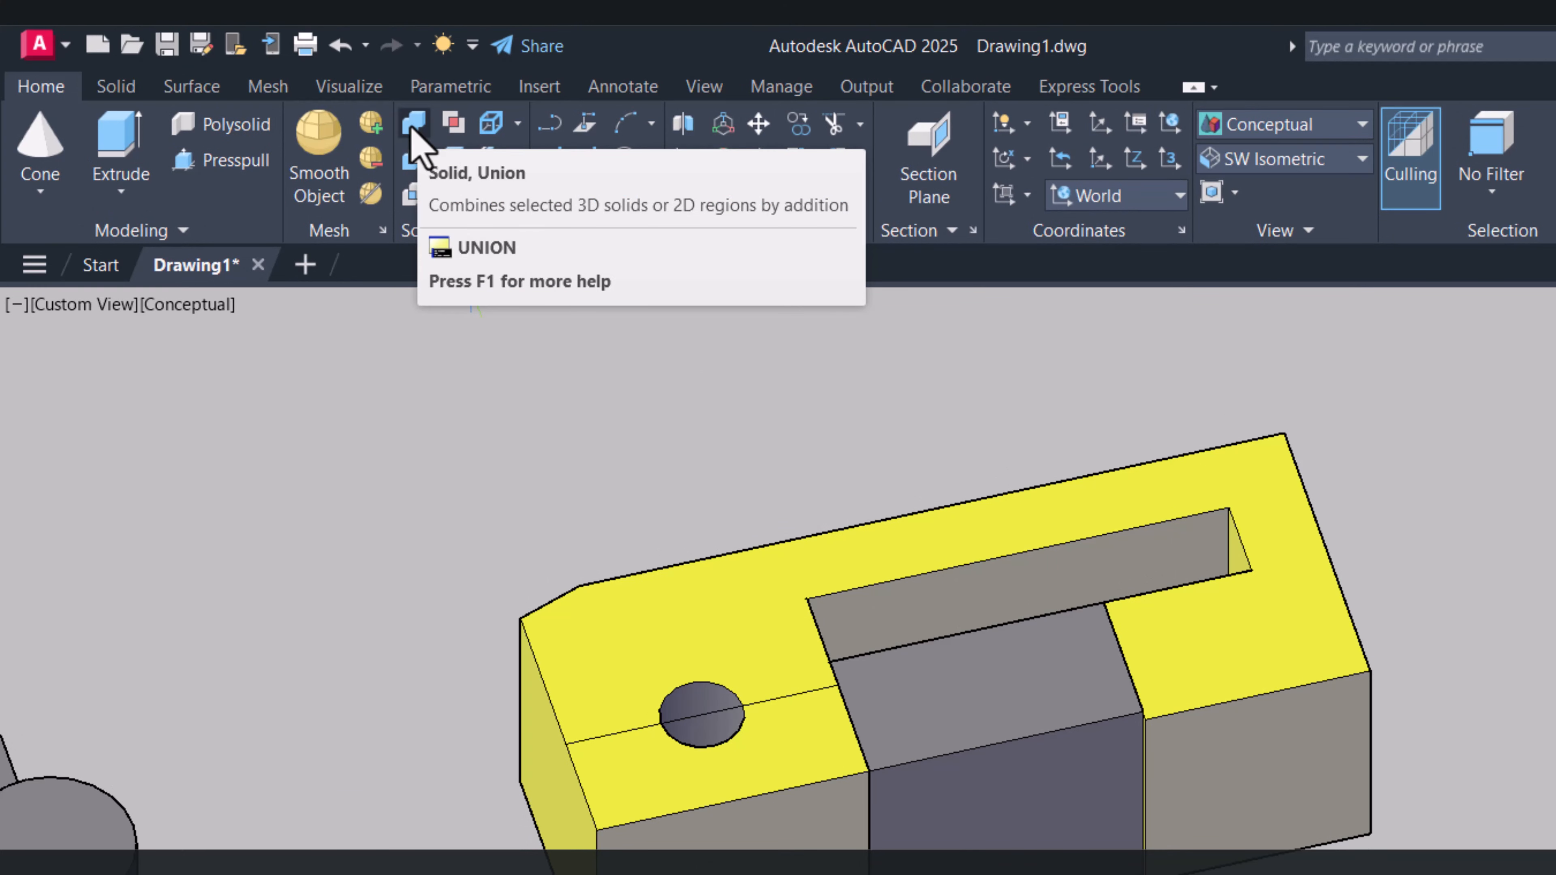
left_click(414, 124)
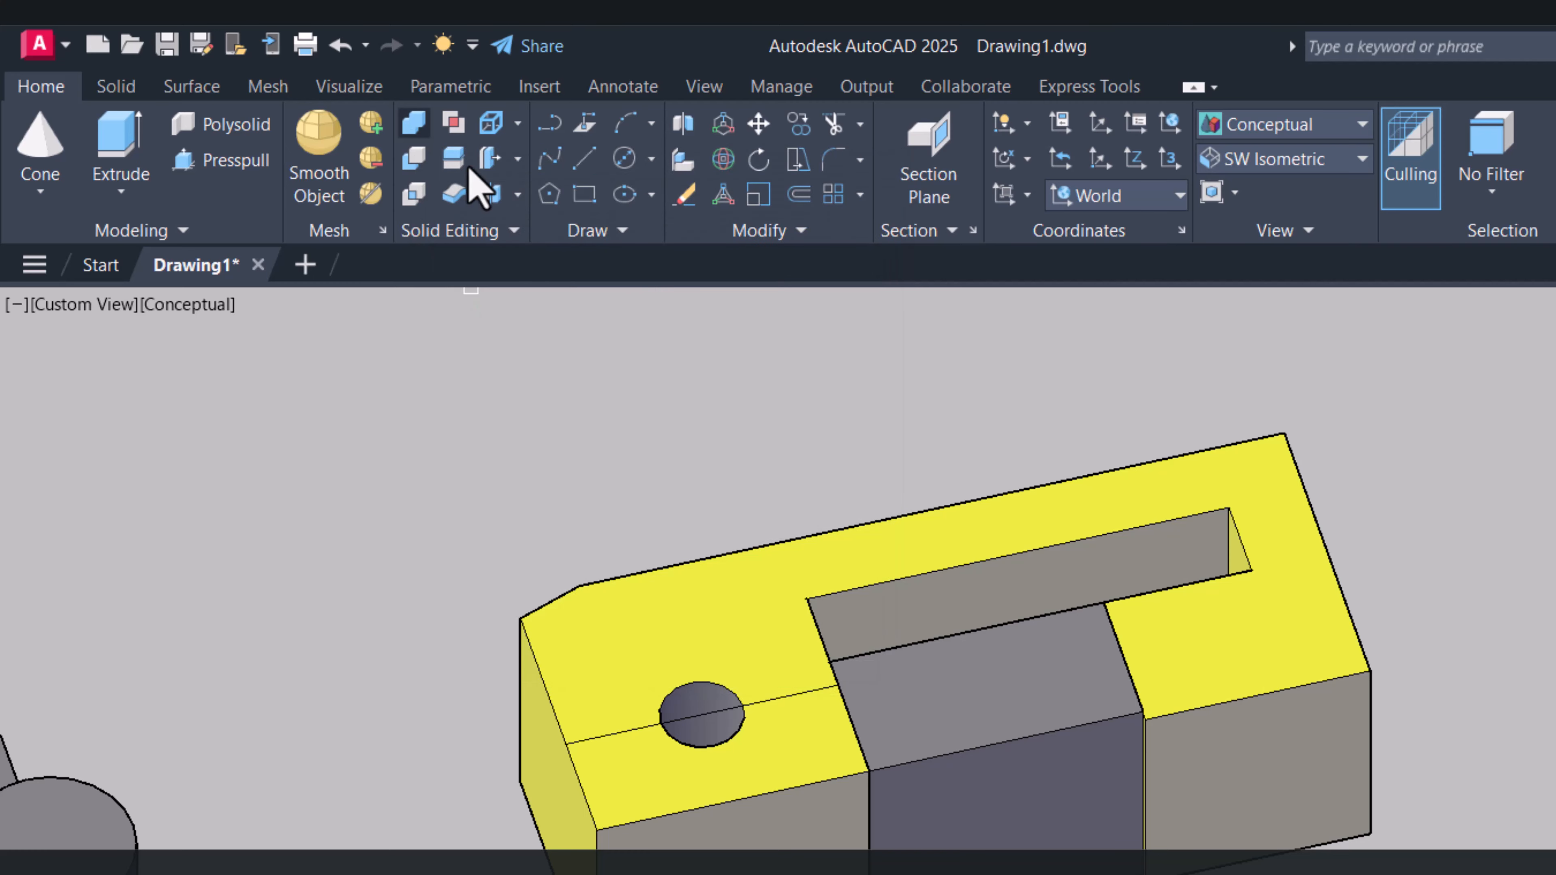
left_click(1046, 395)
left_click(943, 730)
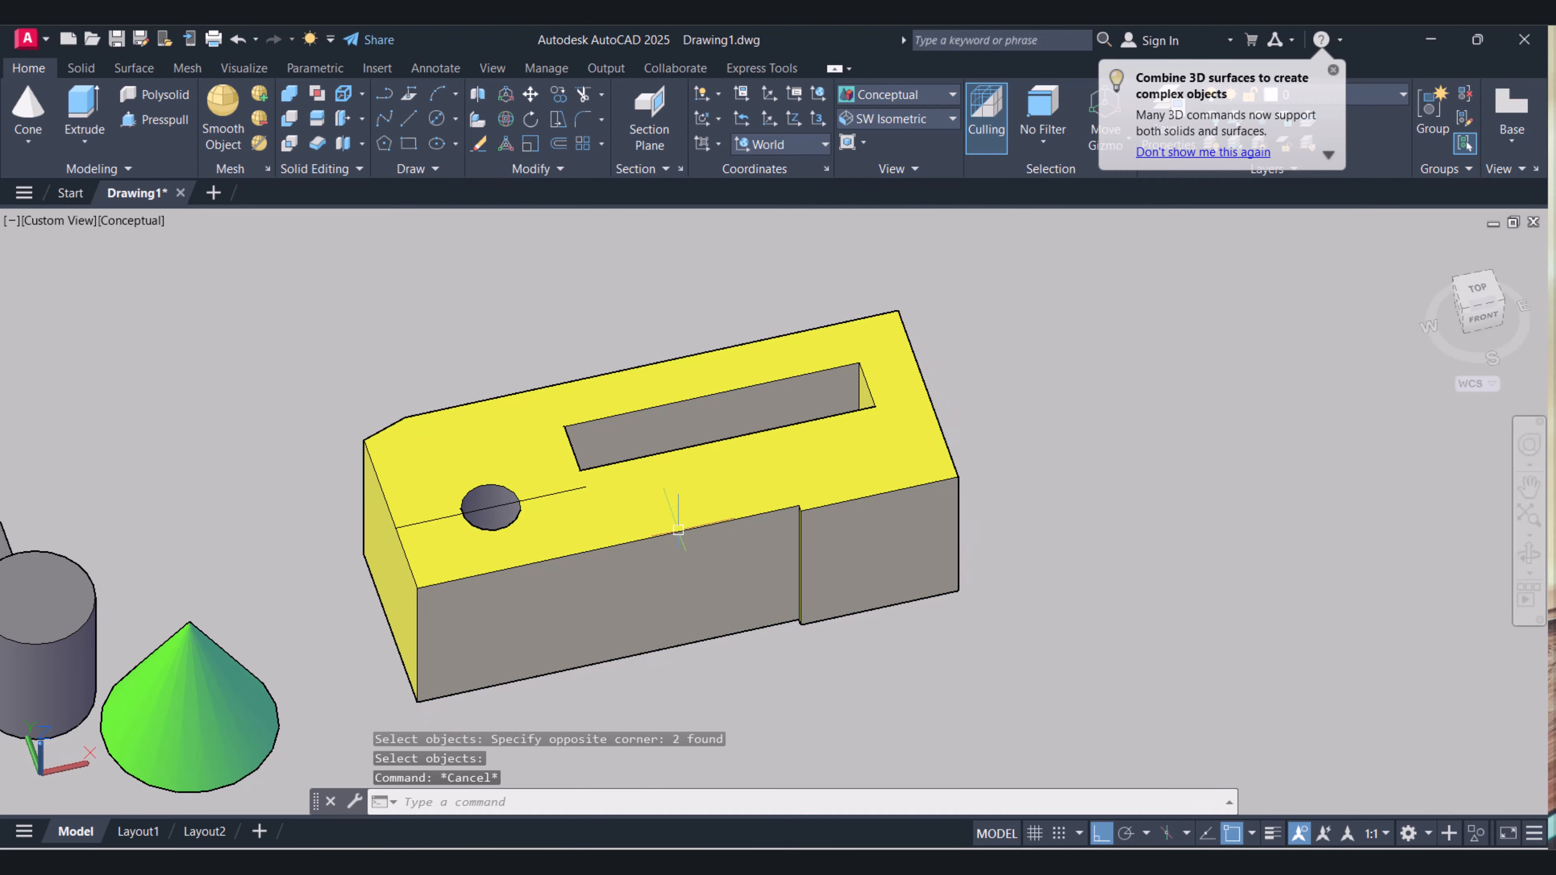
left_click(678, 530)
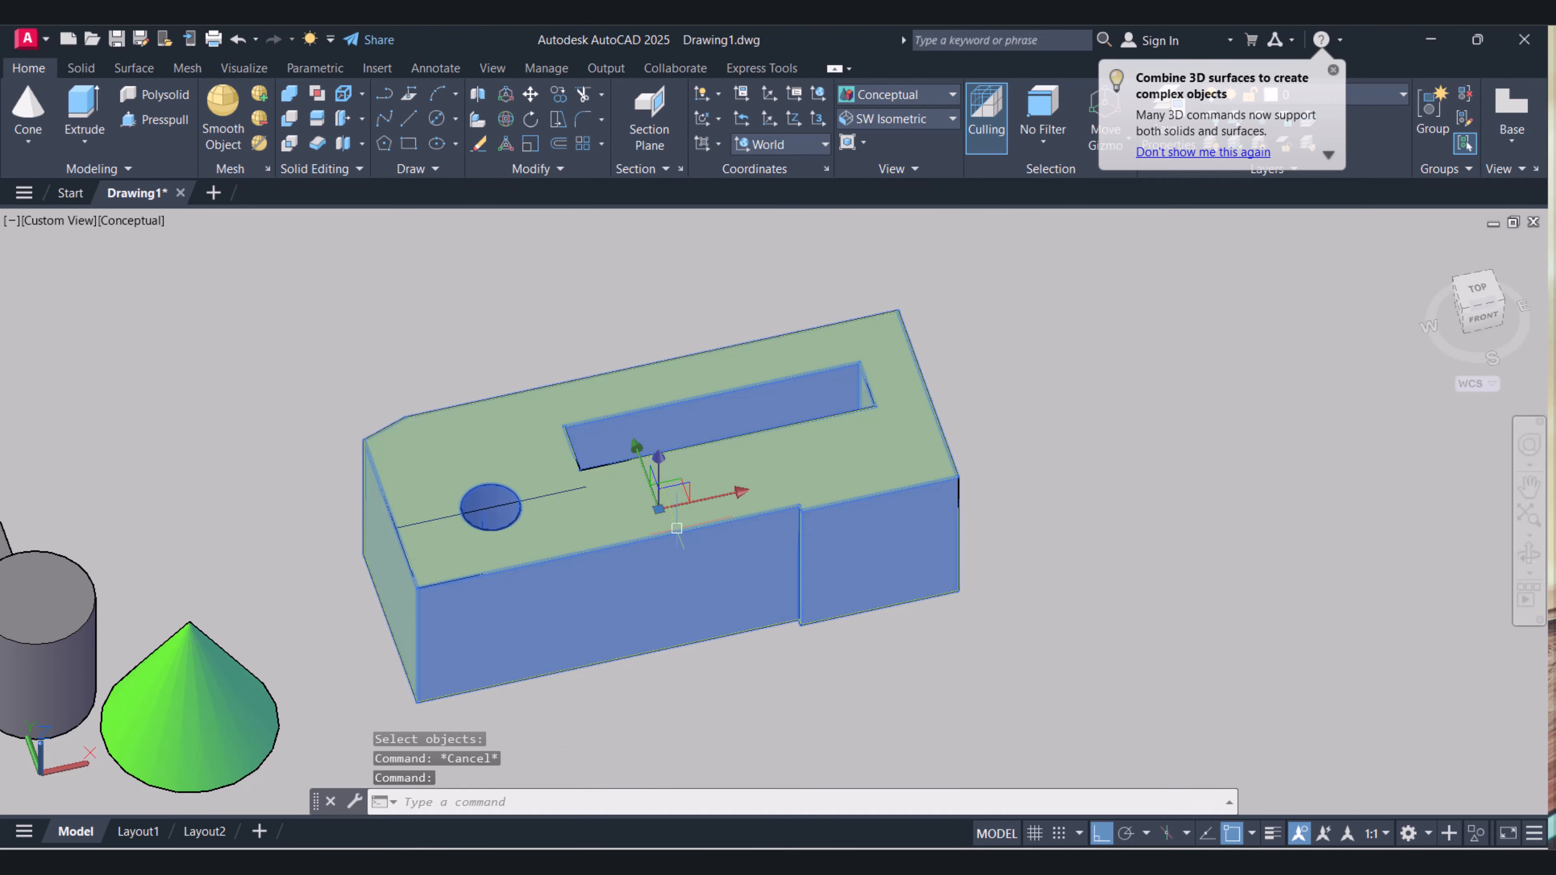
key("Escape")
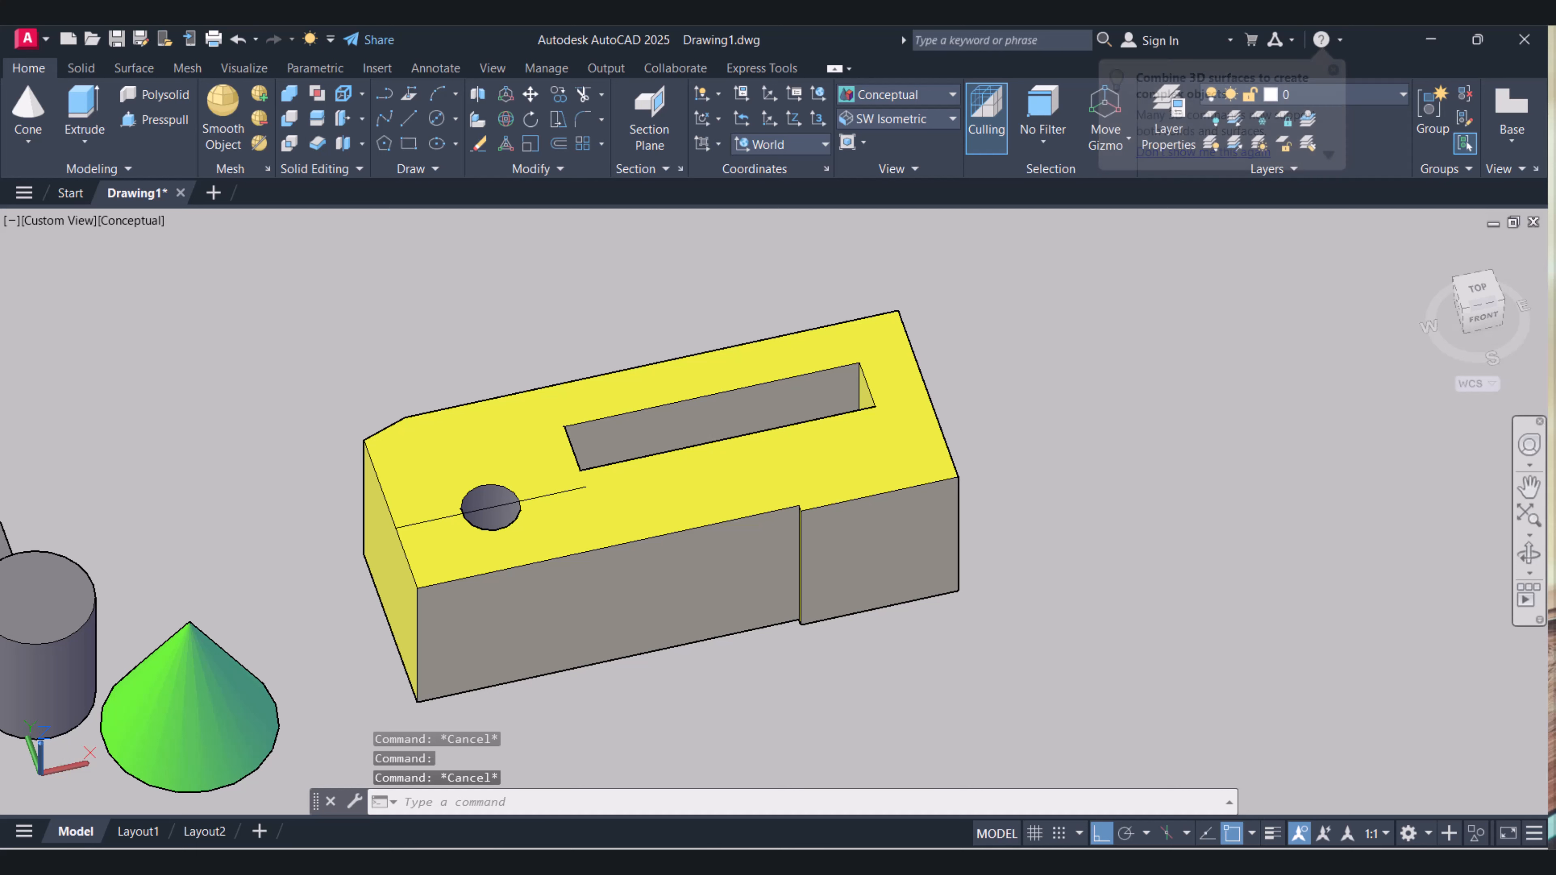
- From a front-facing view, move the united solid along X, clear of the leftover line on its top face
left_click(1529, 553)
left_click_drag(760, 555, 705, 520)
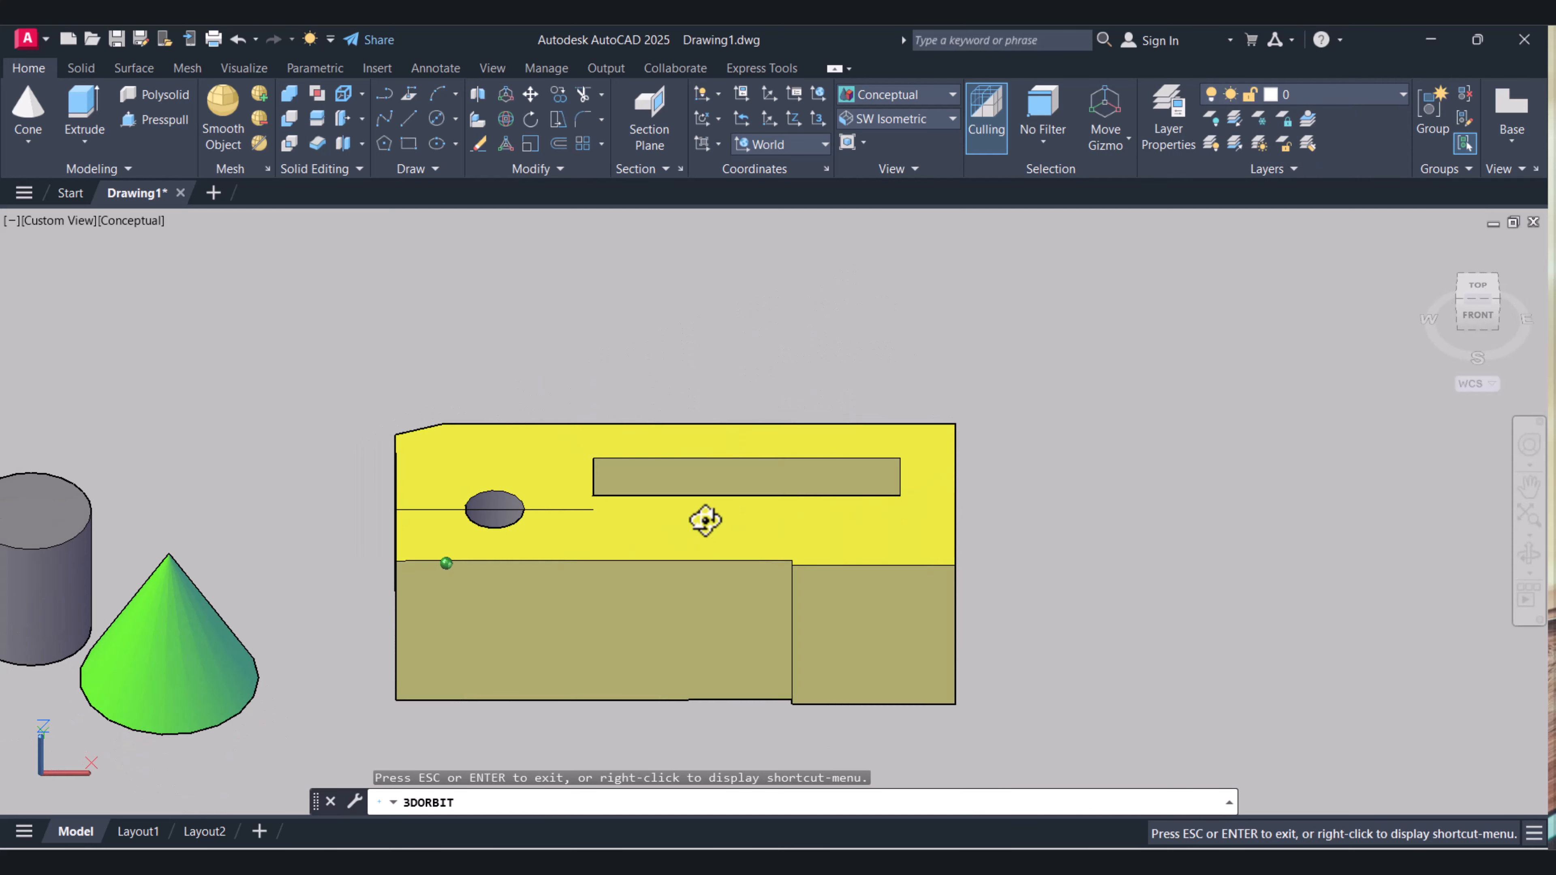
key("Escape")
type("m")
key("Return")
left_click(1053, 650)
left_click(906, 605)
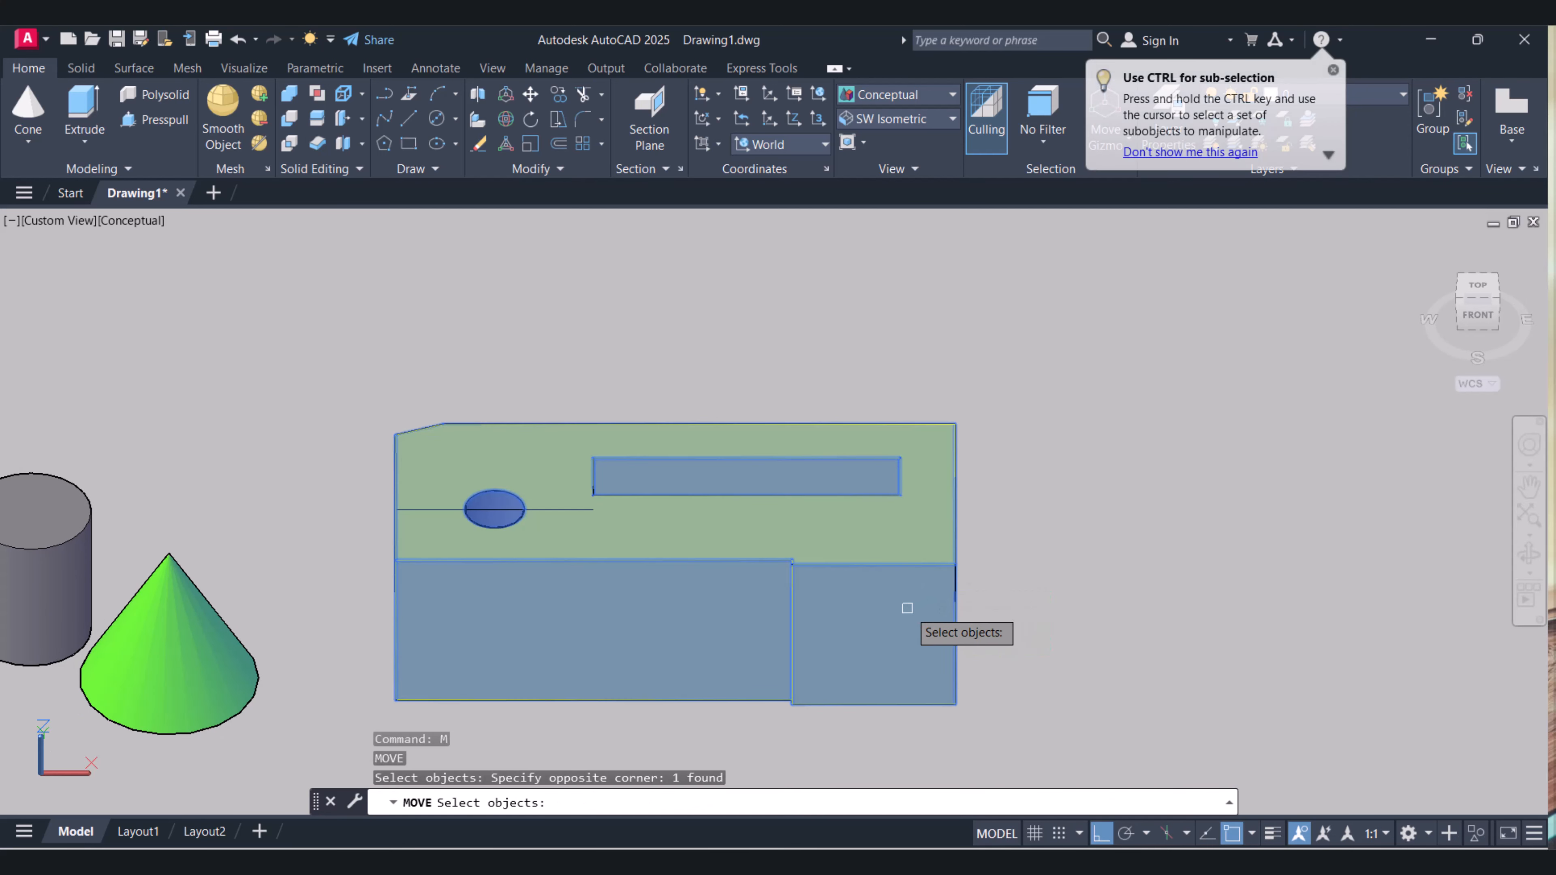
key("Return")
left_click(908, 605)
left_click(1228, 606)
key("Escape")
key("Escape")
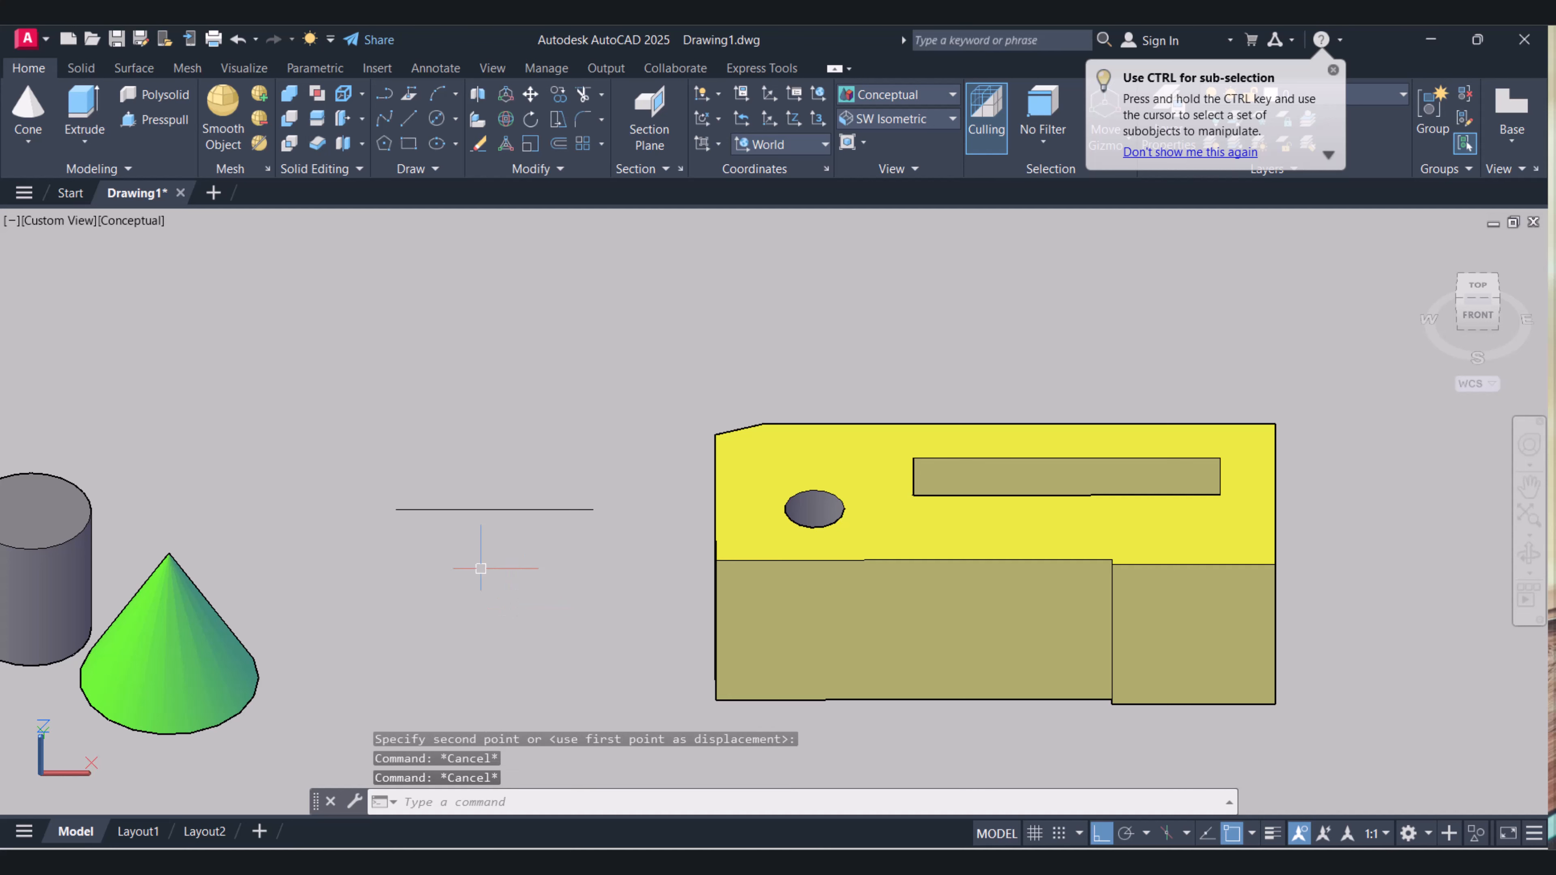
left_click(593, 555)
left_click(512, 469)
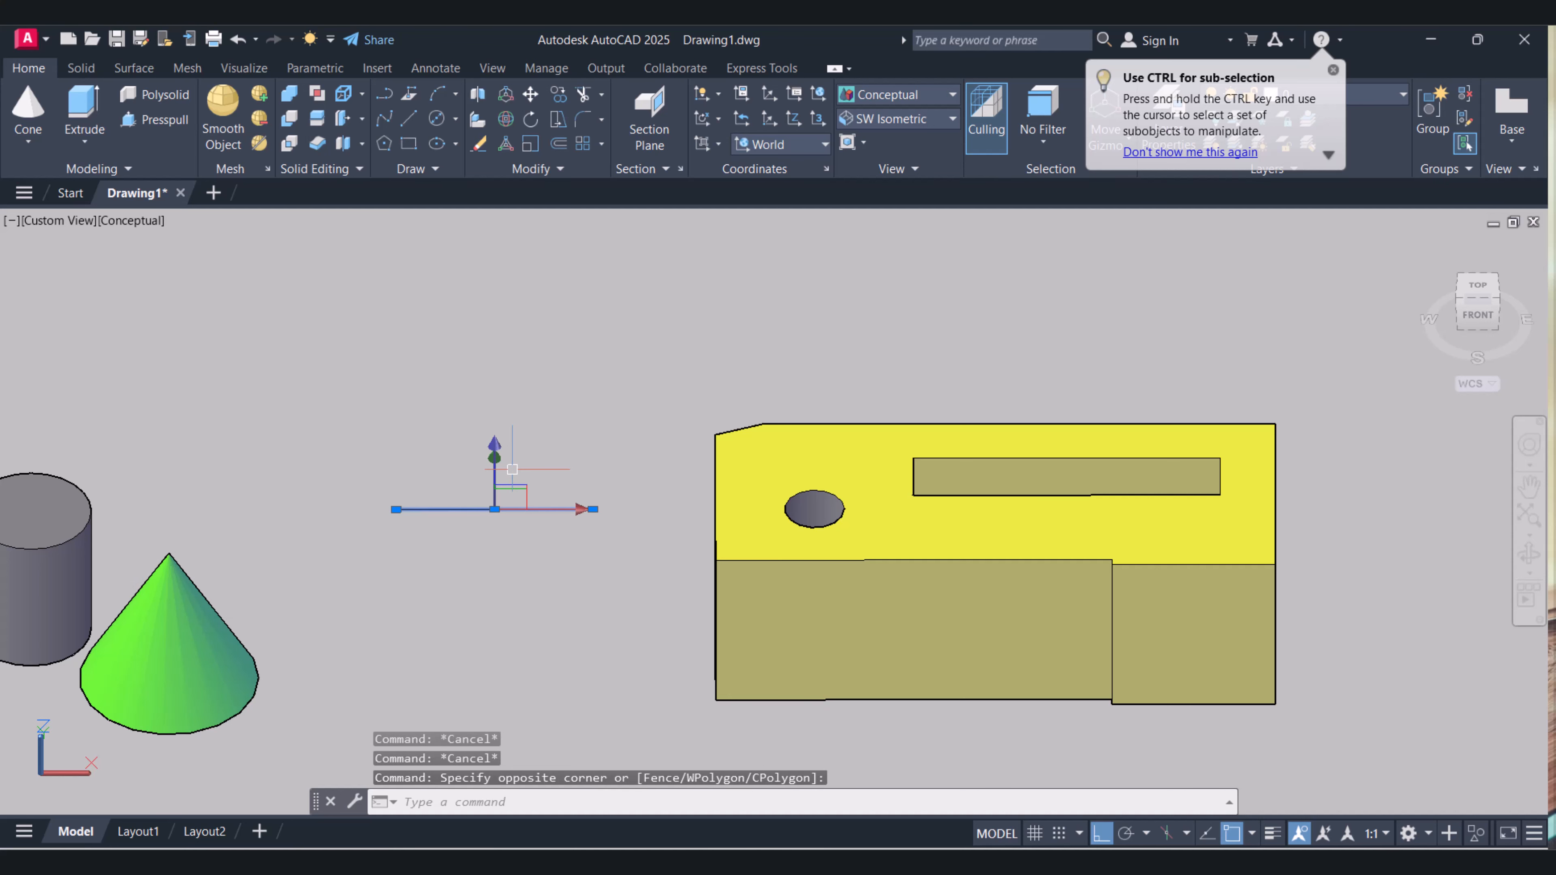
type("m")
key("Return")
key("Escape")
key("Escape")
- Erase the leftover line between the cone and the united solid
type("e")
key("Return")
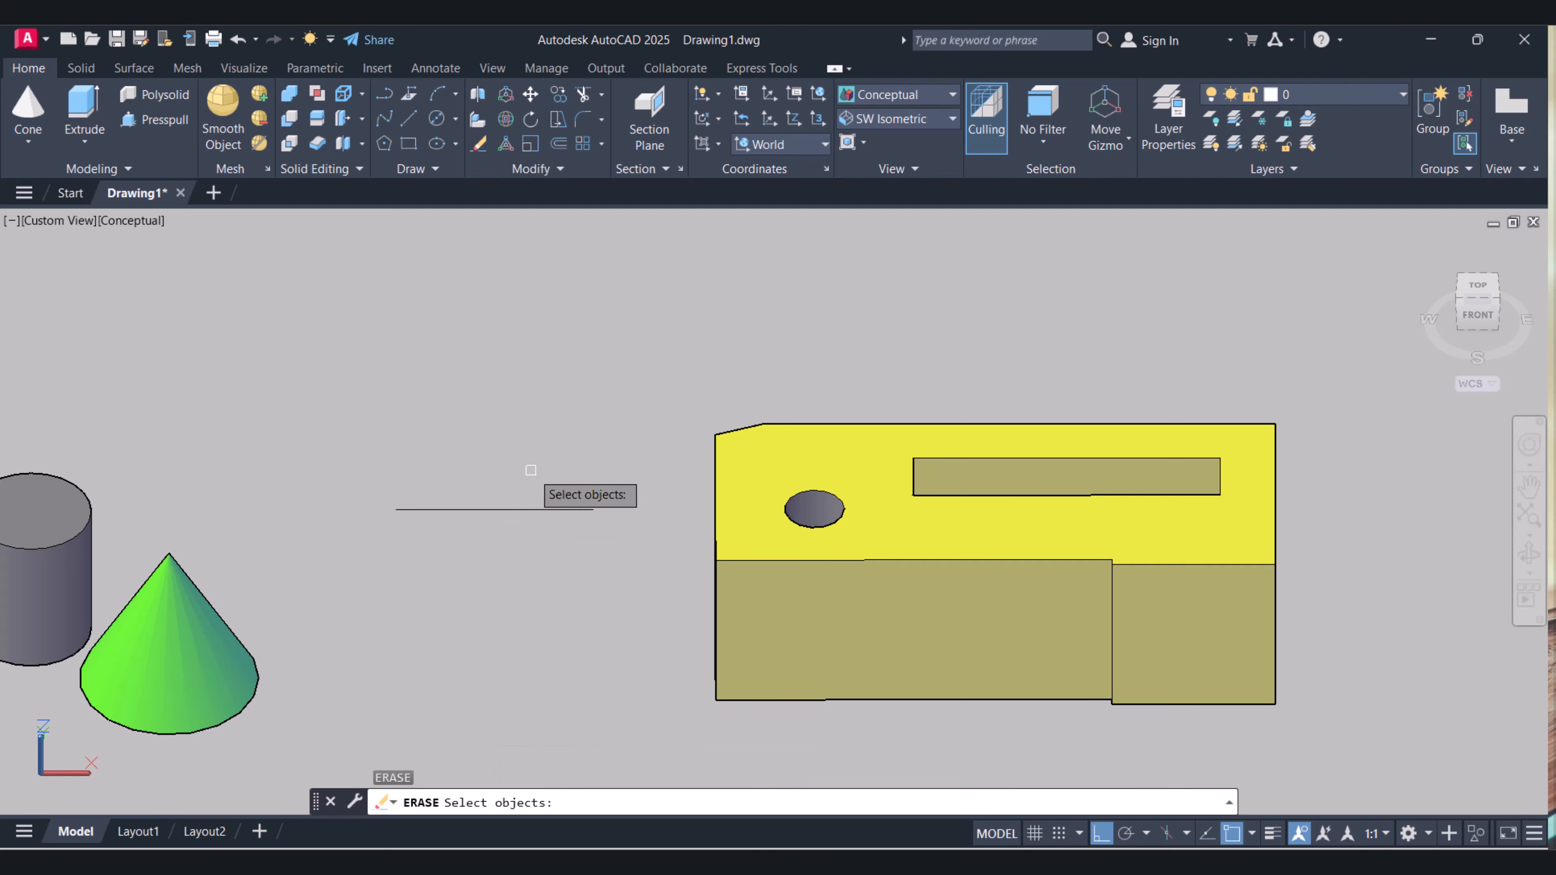
left_click(530, 470)
left_click(451, 557)
key("Return")
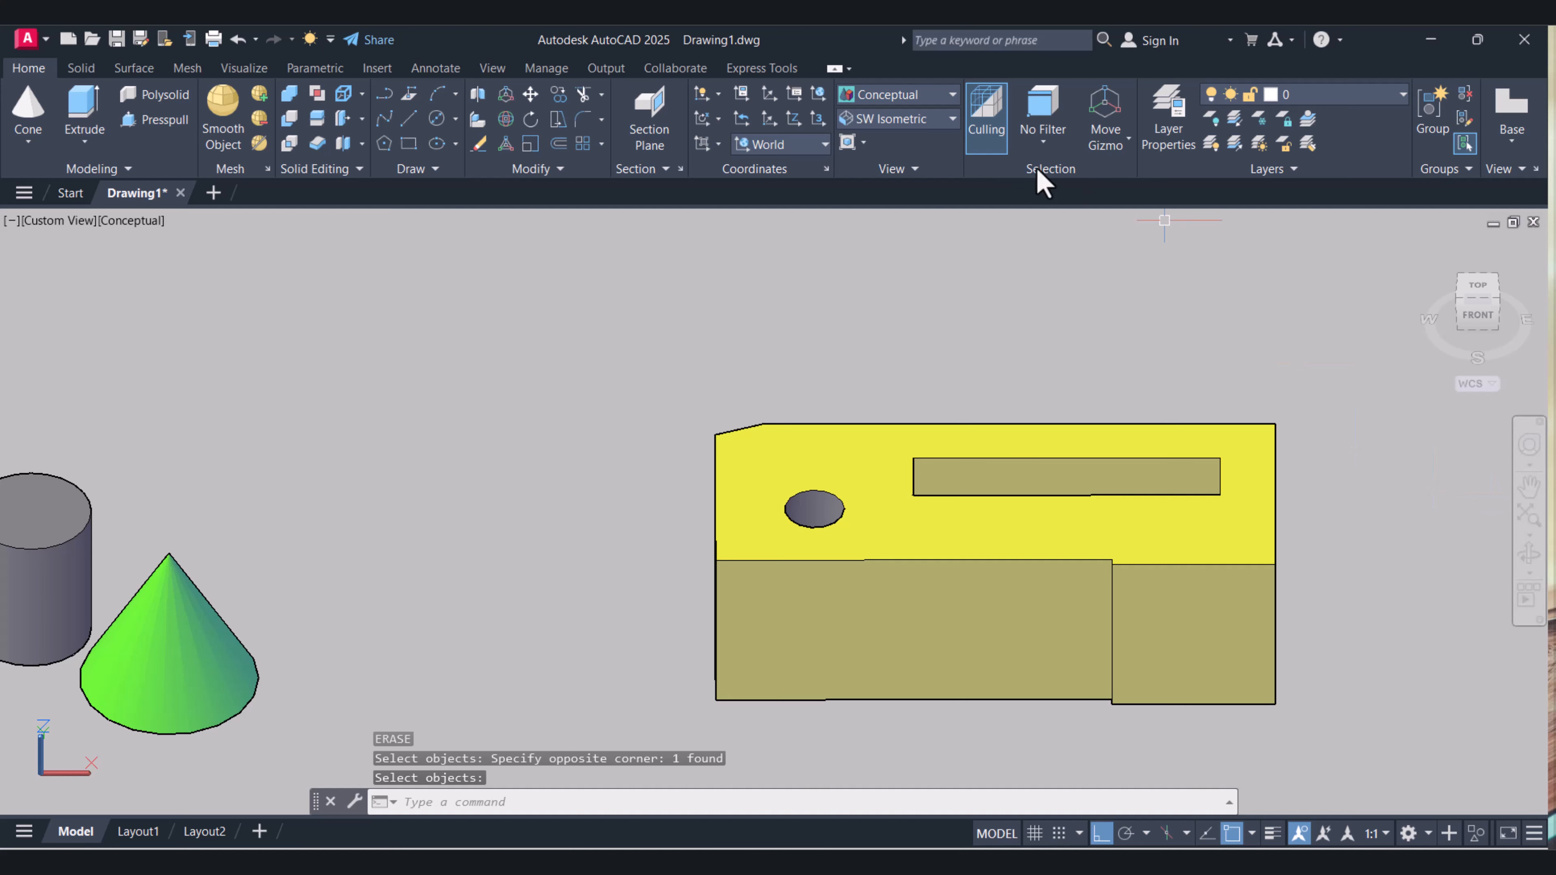
- Return to the SW Isometric view and move the united solid closer to the box, cylinder and cone
left_click(918, 120)
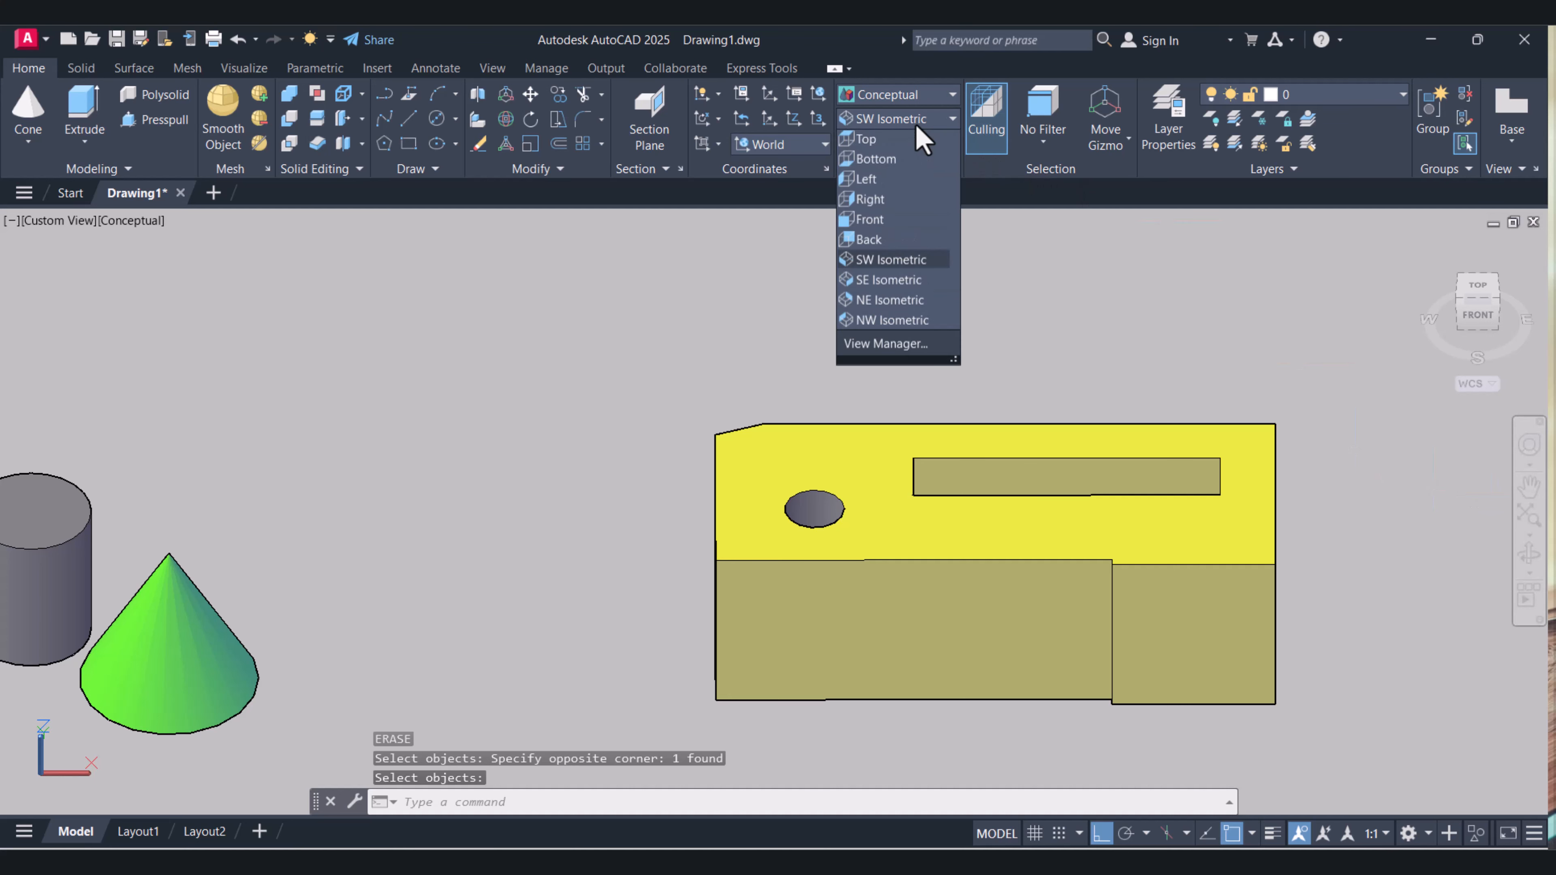
left_click(903, 264)
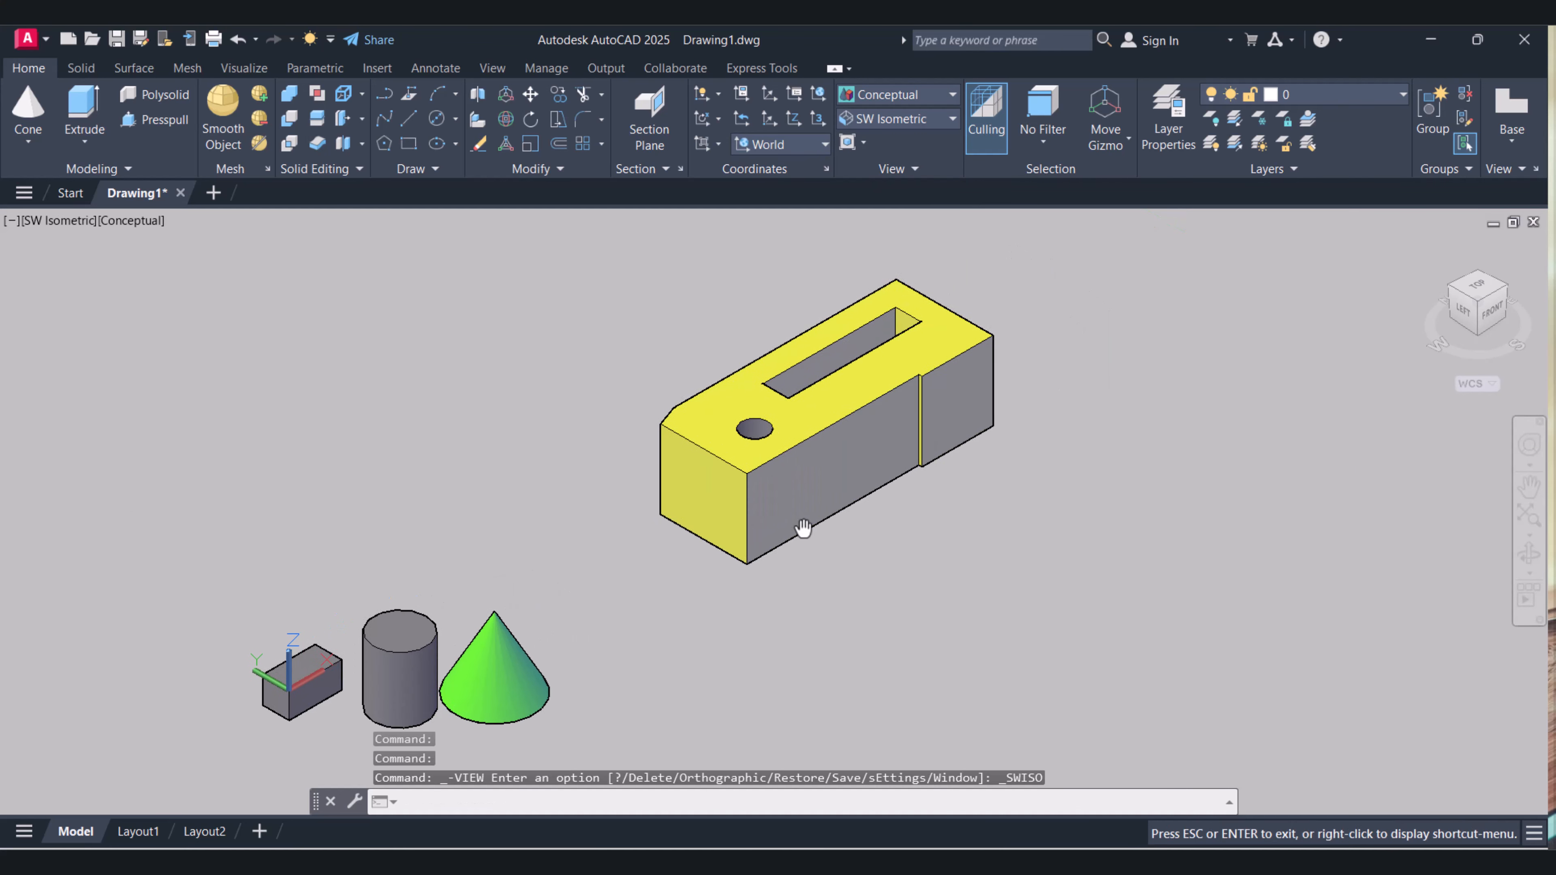
type("m")
key("Return")
left_click(812, 555)
left_click(746, 426)
key("Return")
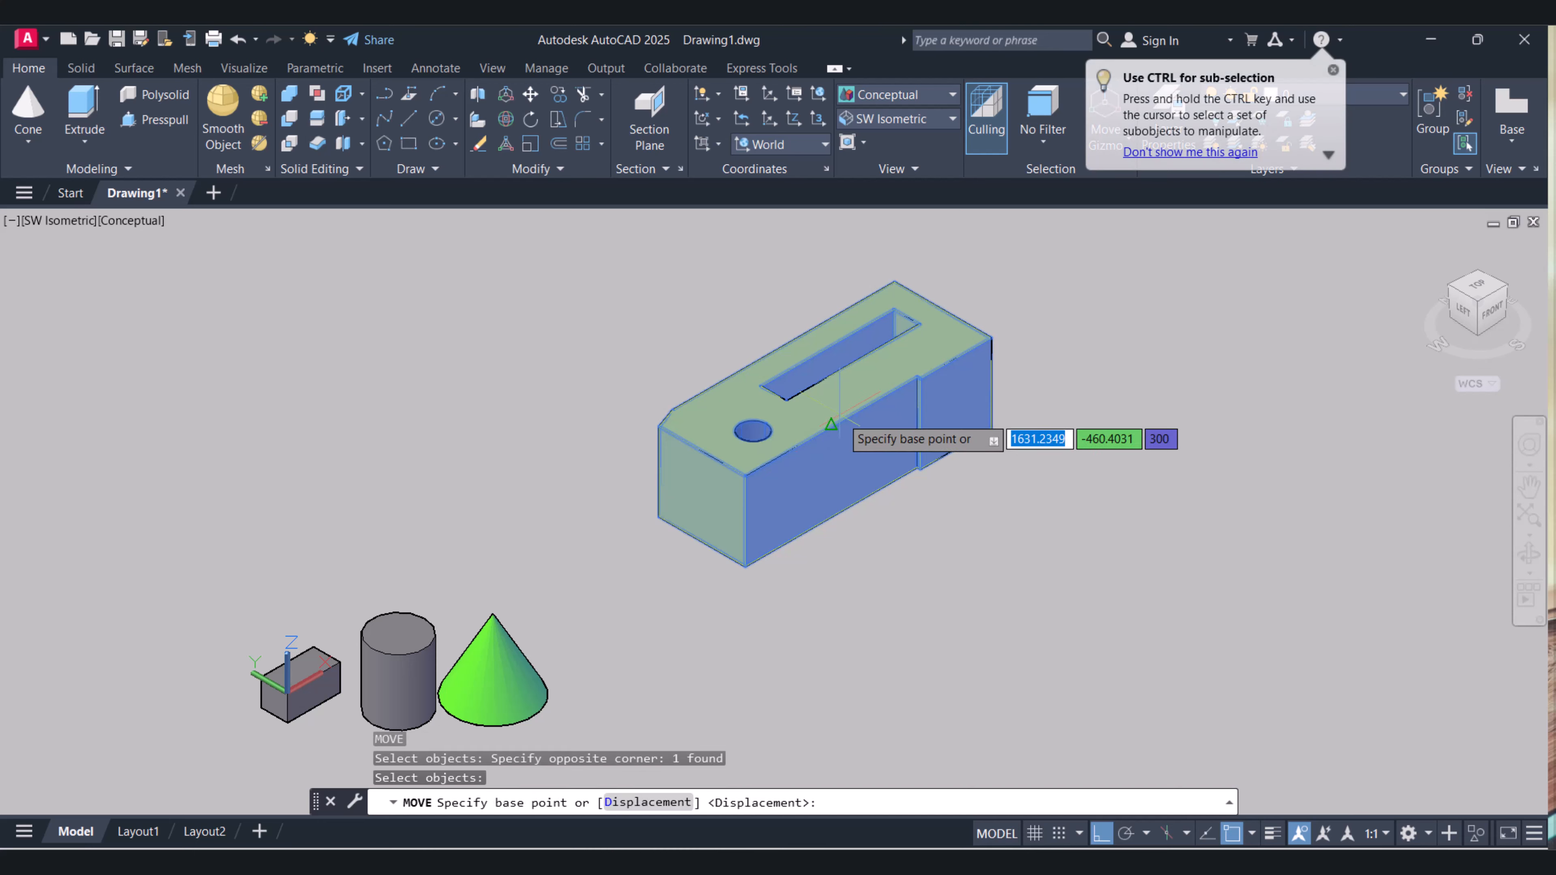
left_click(850, 415)
left_click(754, 501)
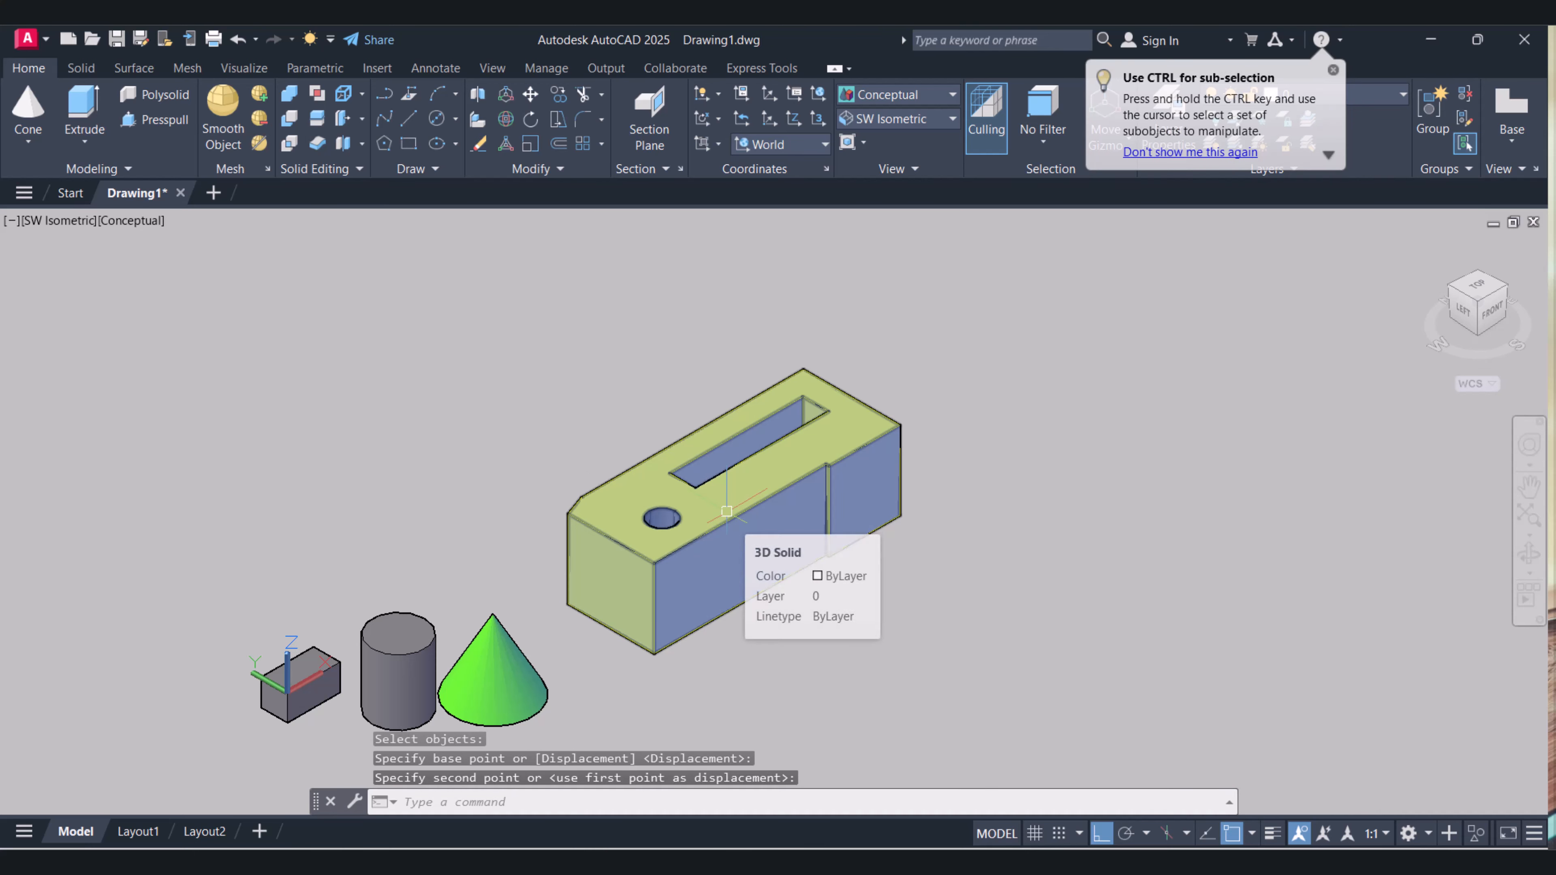